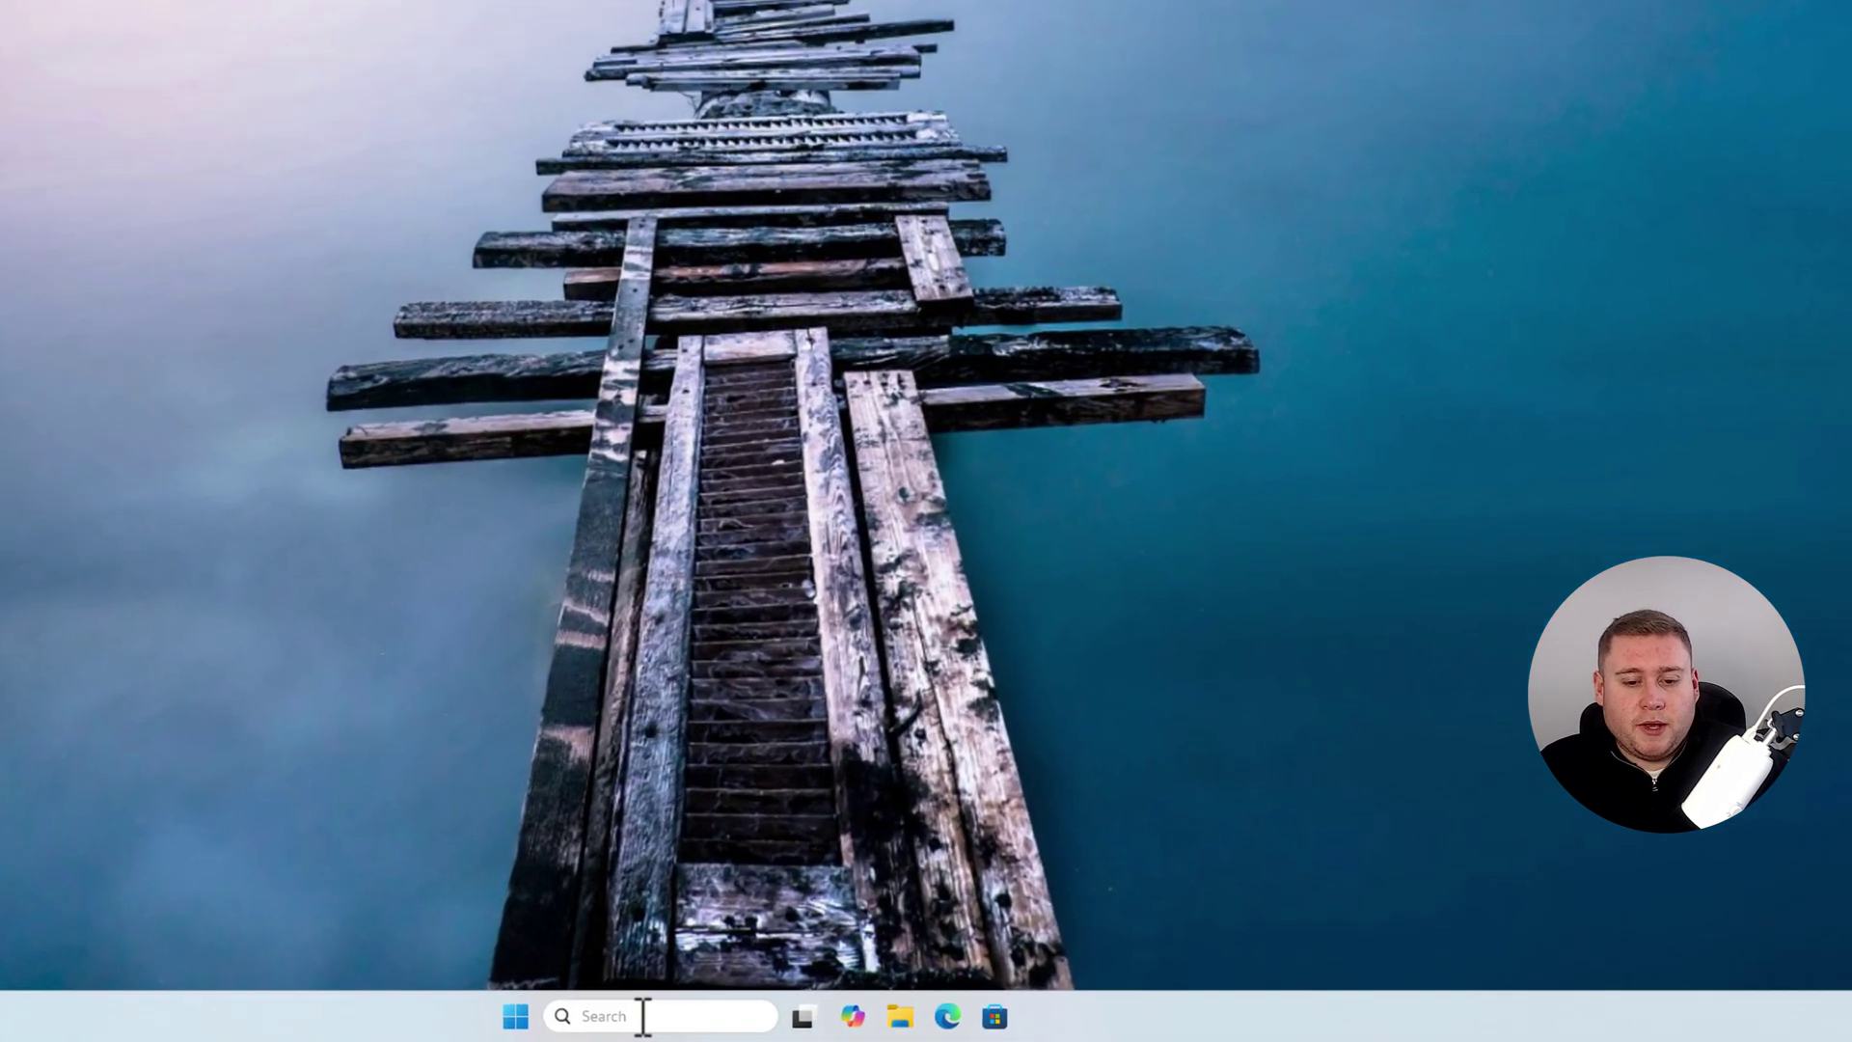
- Open the Windows Services console and select the Connected User Experiences and Telemetry service
left_click(855, 1024)
type("services")
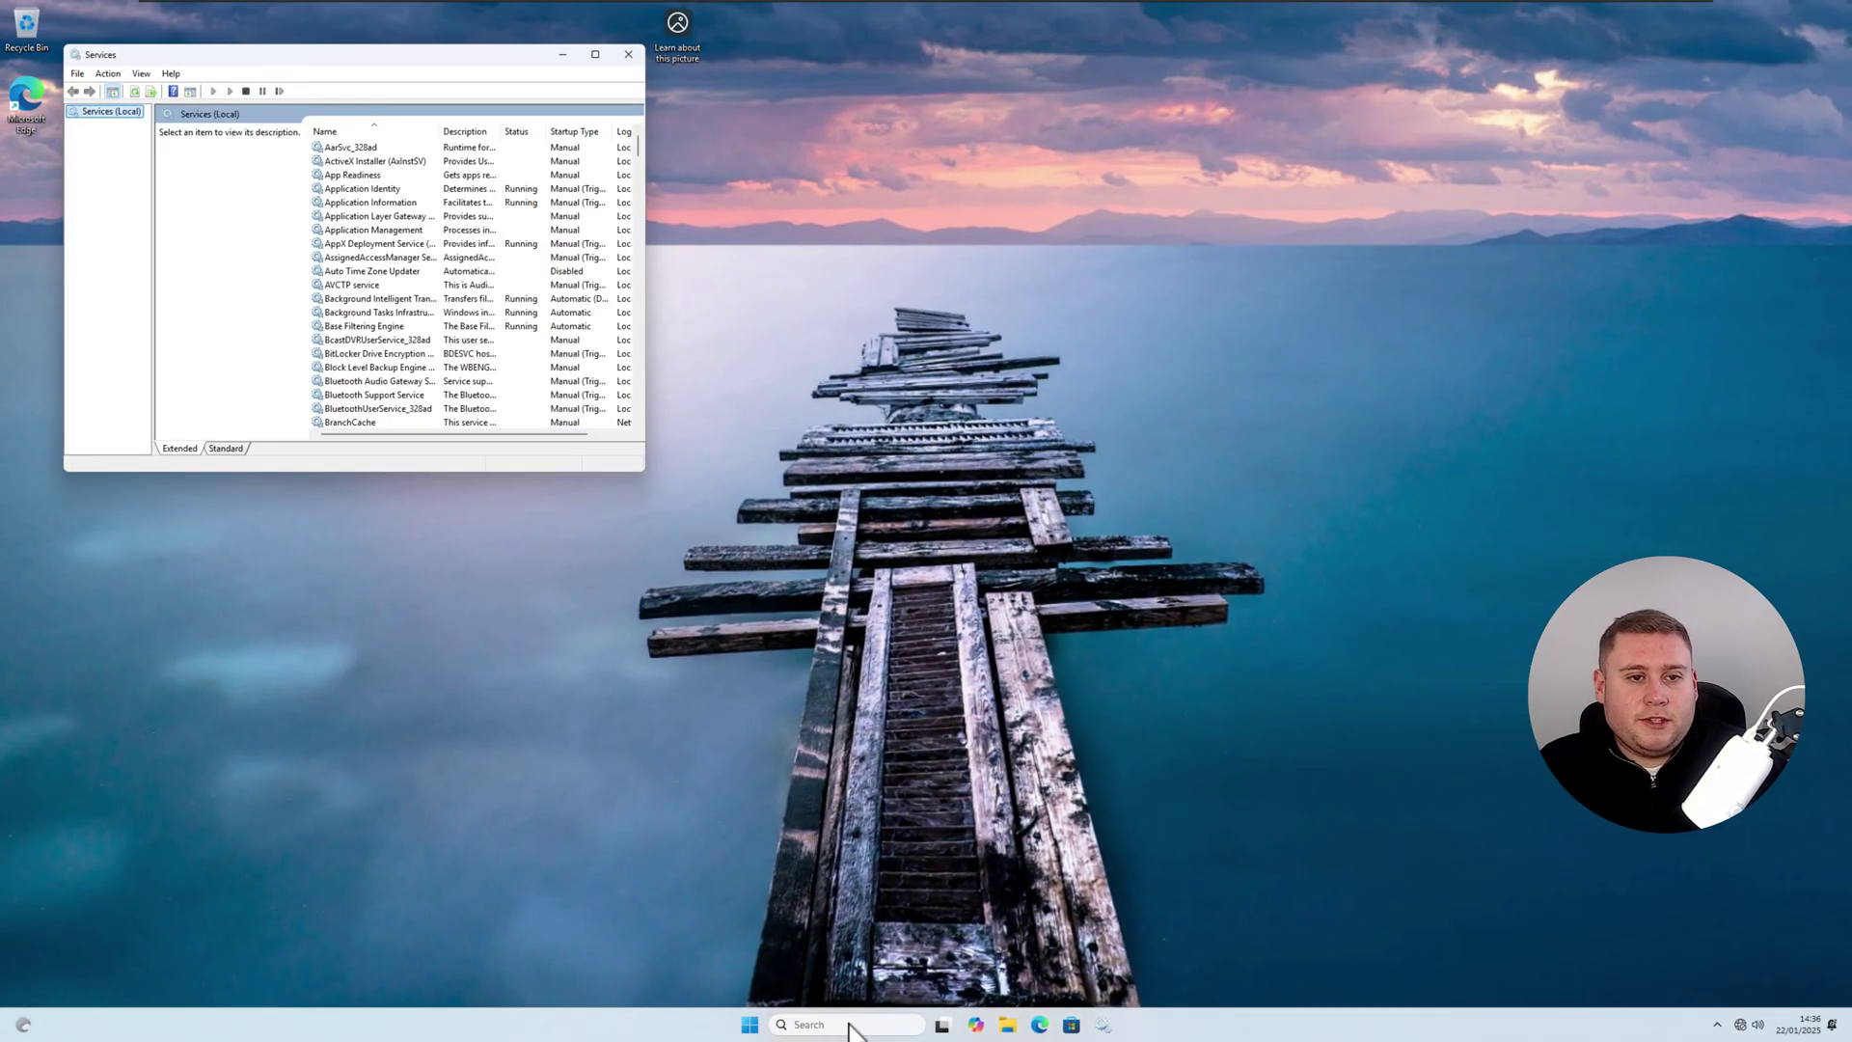
left_click_drag(429, 68, 945, 196)
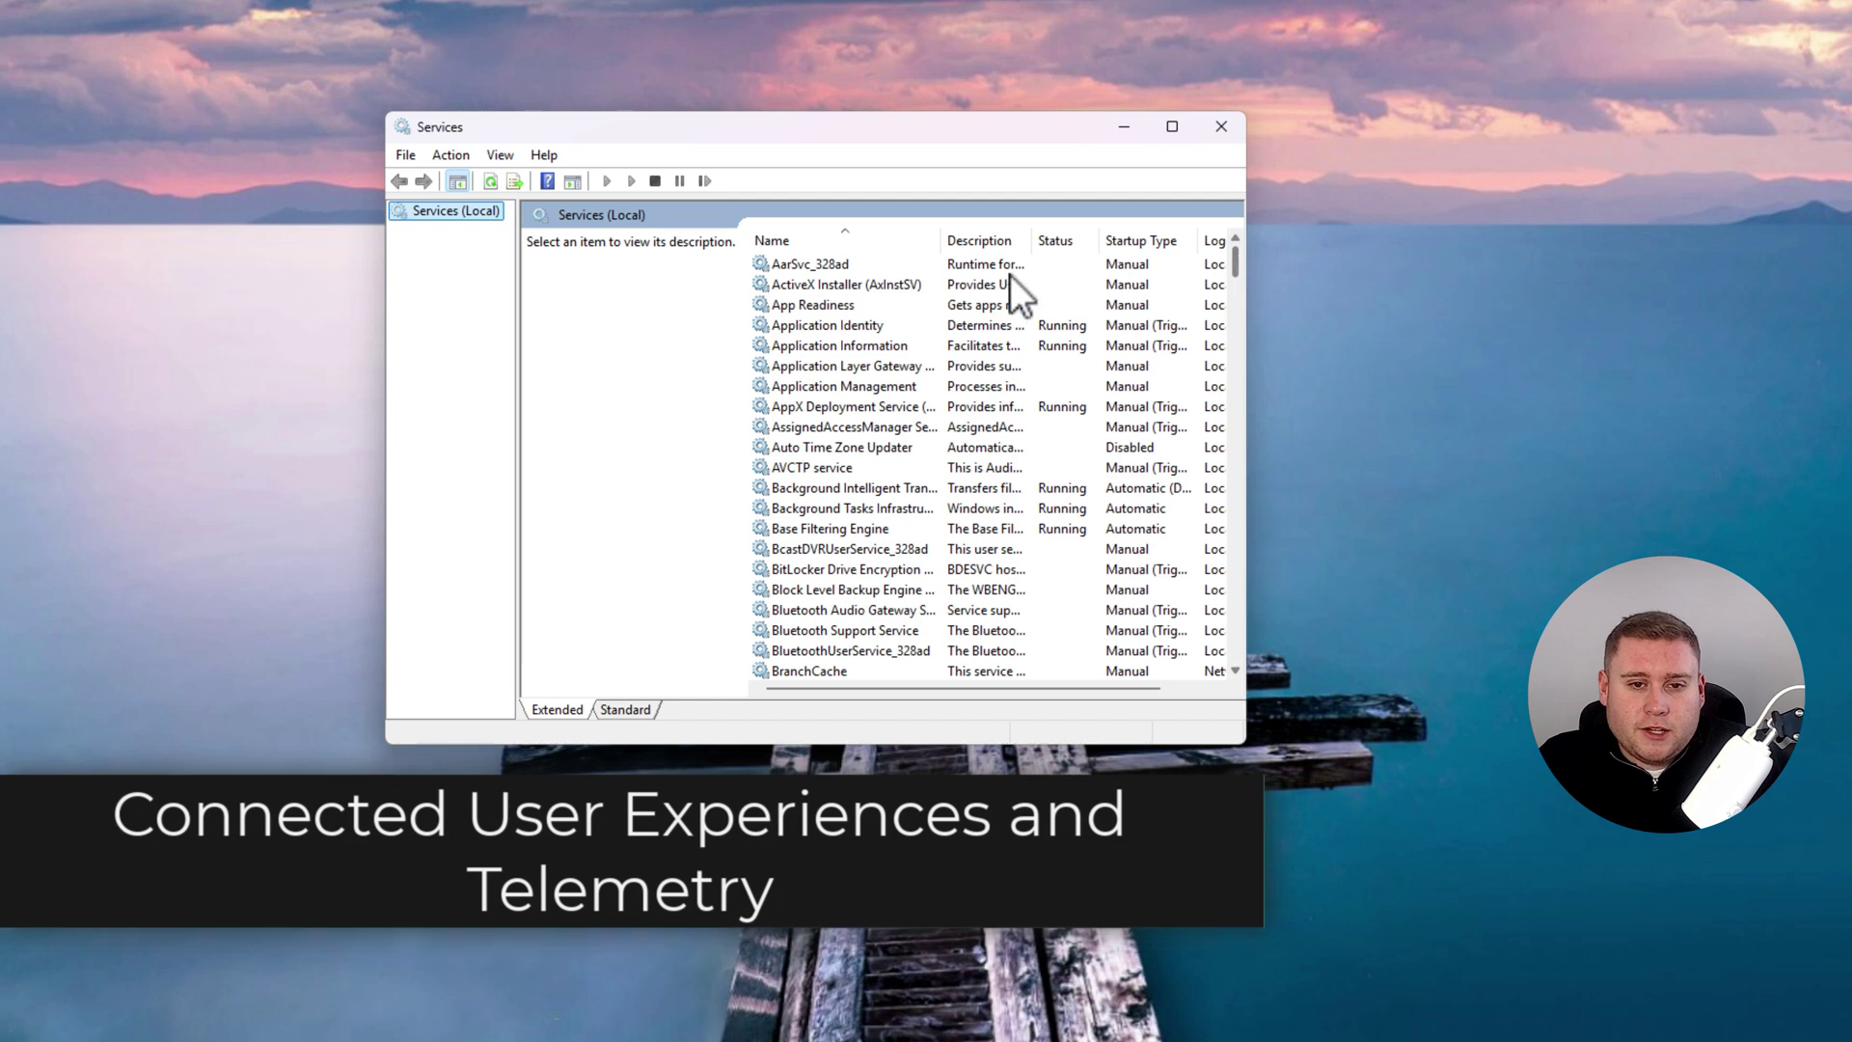
scroll(1237, 265, "down", 1)
left_click_drag(1237, 264, 1237, 296)
left_click(855, 510)
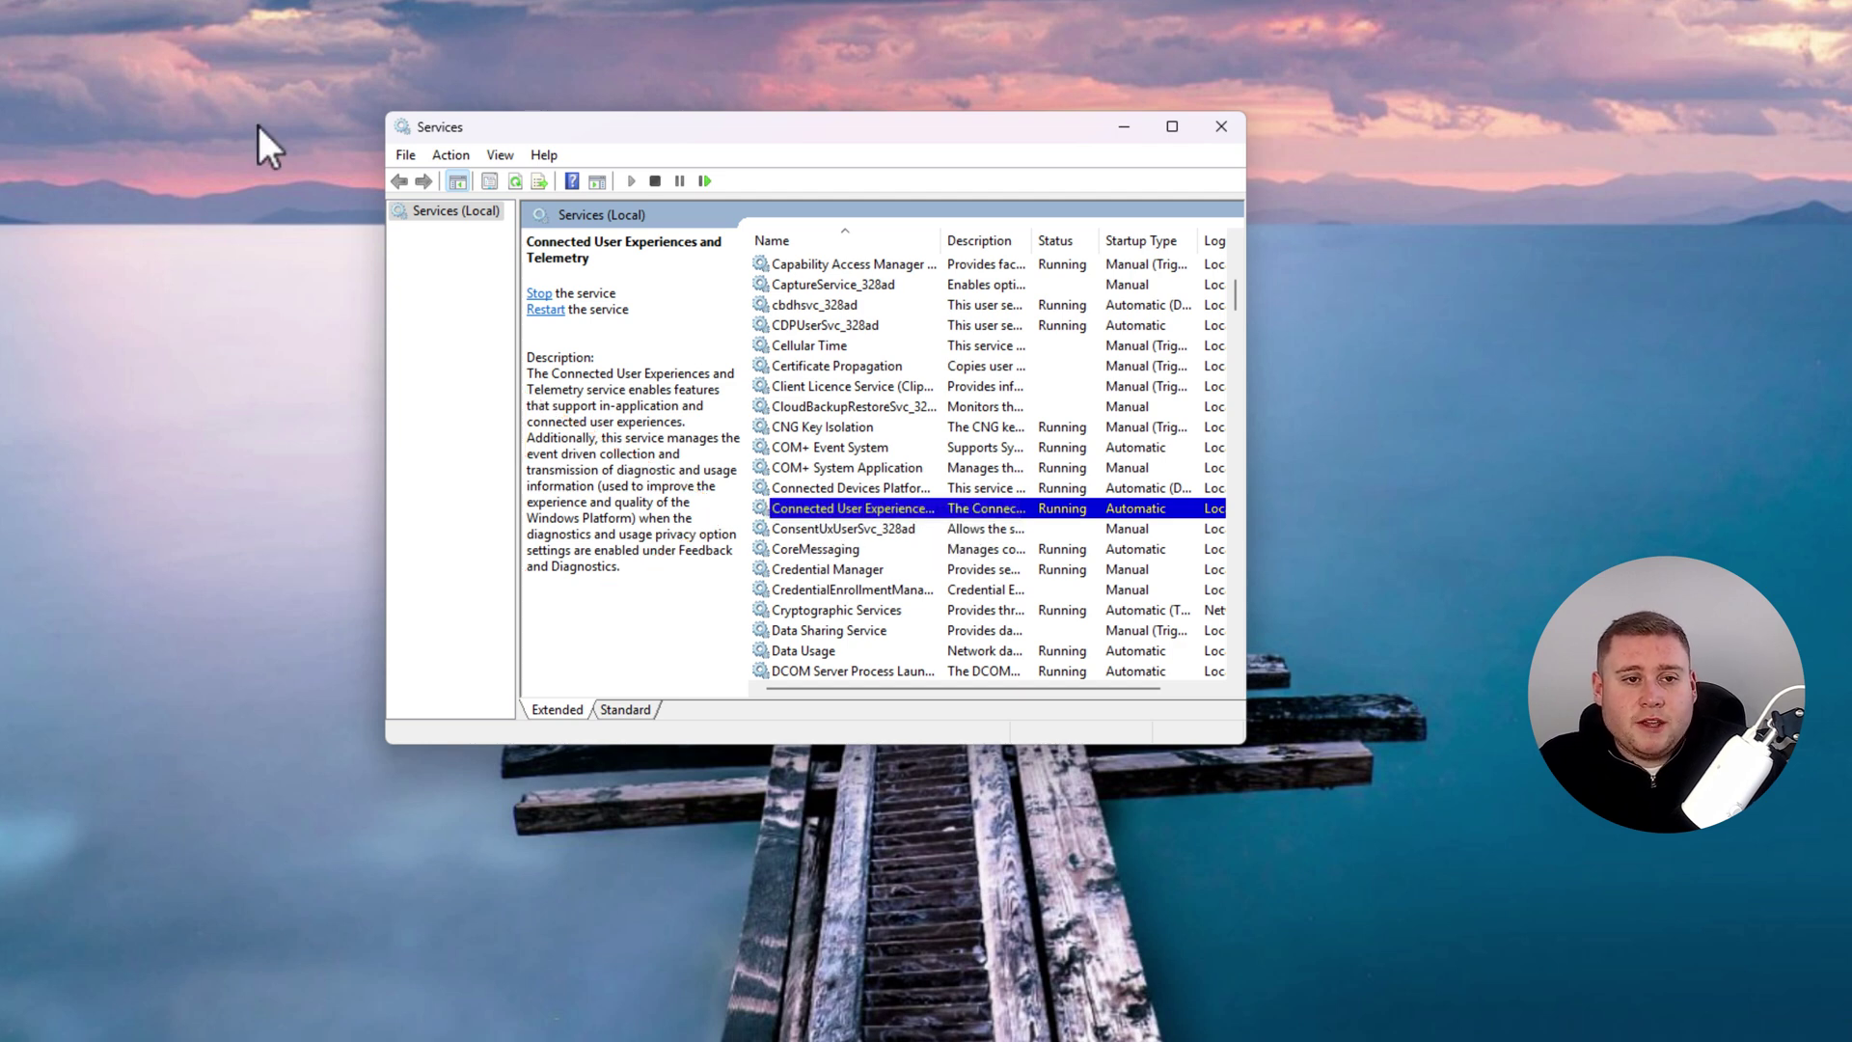
- Set the Connected User Experiences and Telemetry service's startup type to Disabled, stop the service, and close the Services console
right_click(878, 513)
left_click(967, 718)
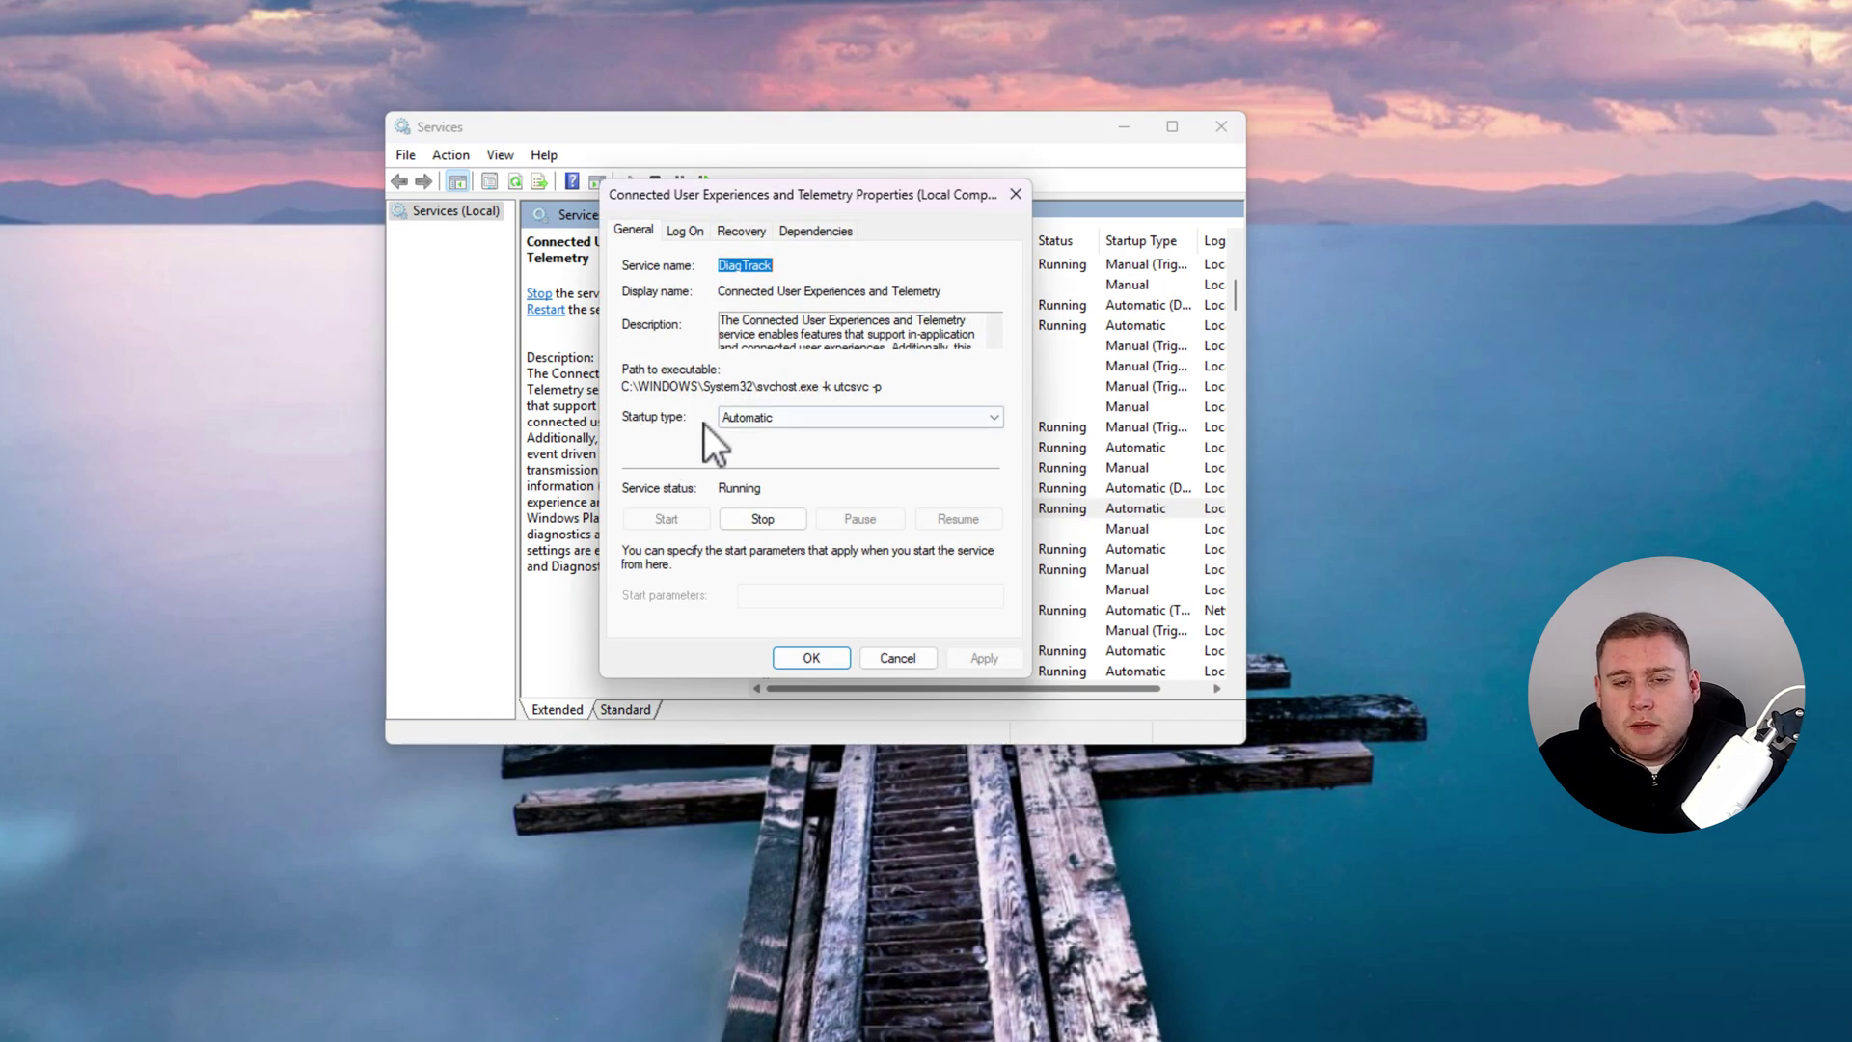
left_click(748, 425)
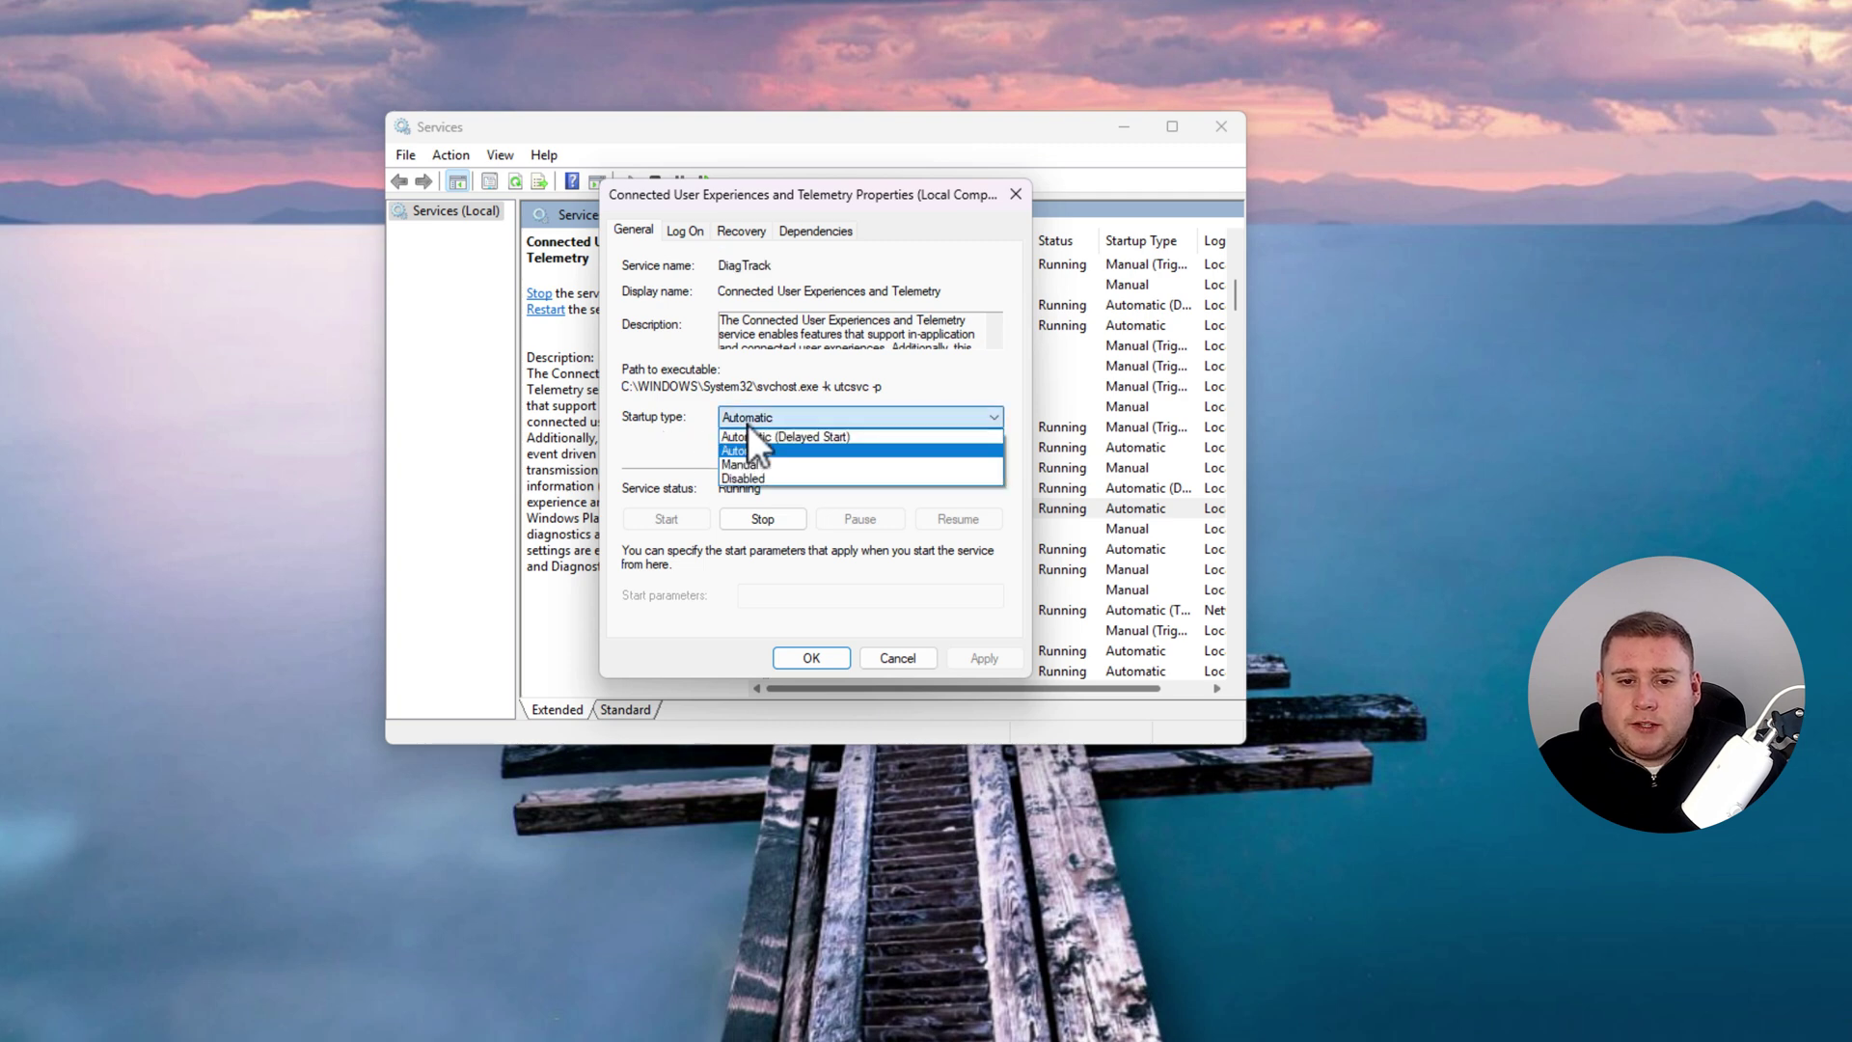
left_click(759, 478)
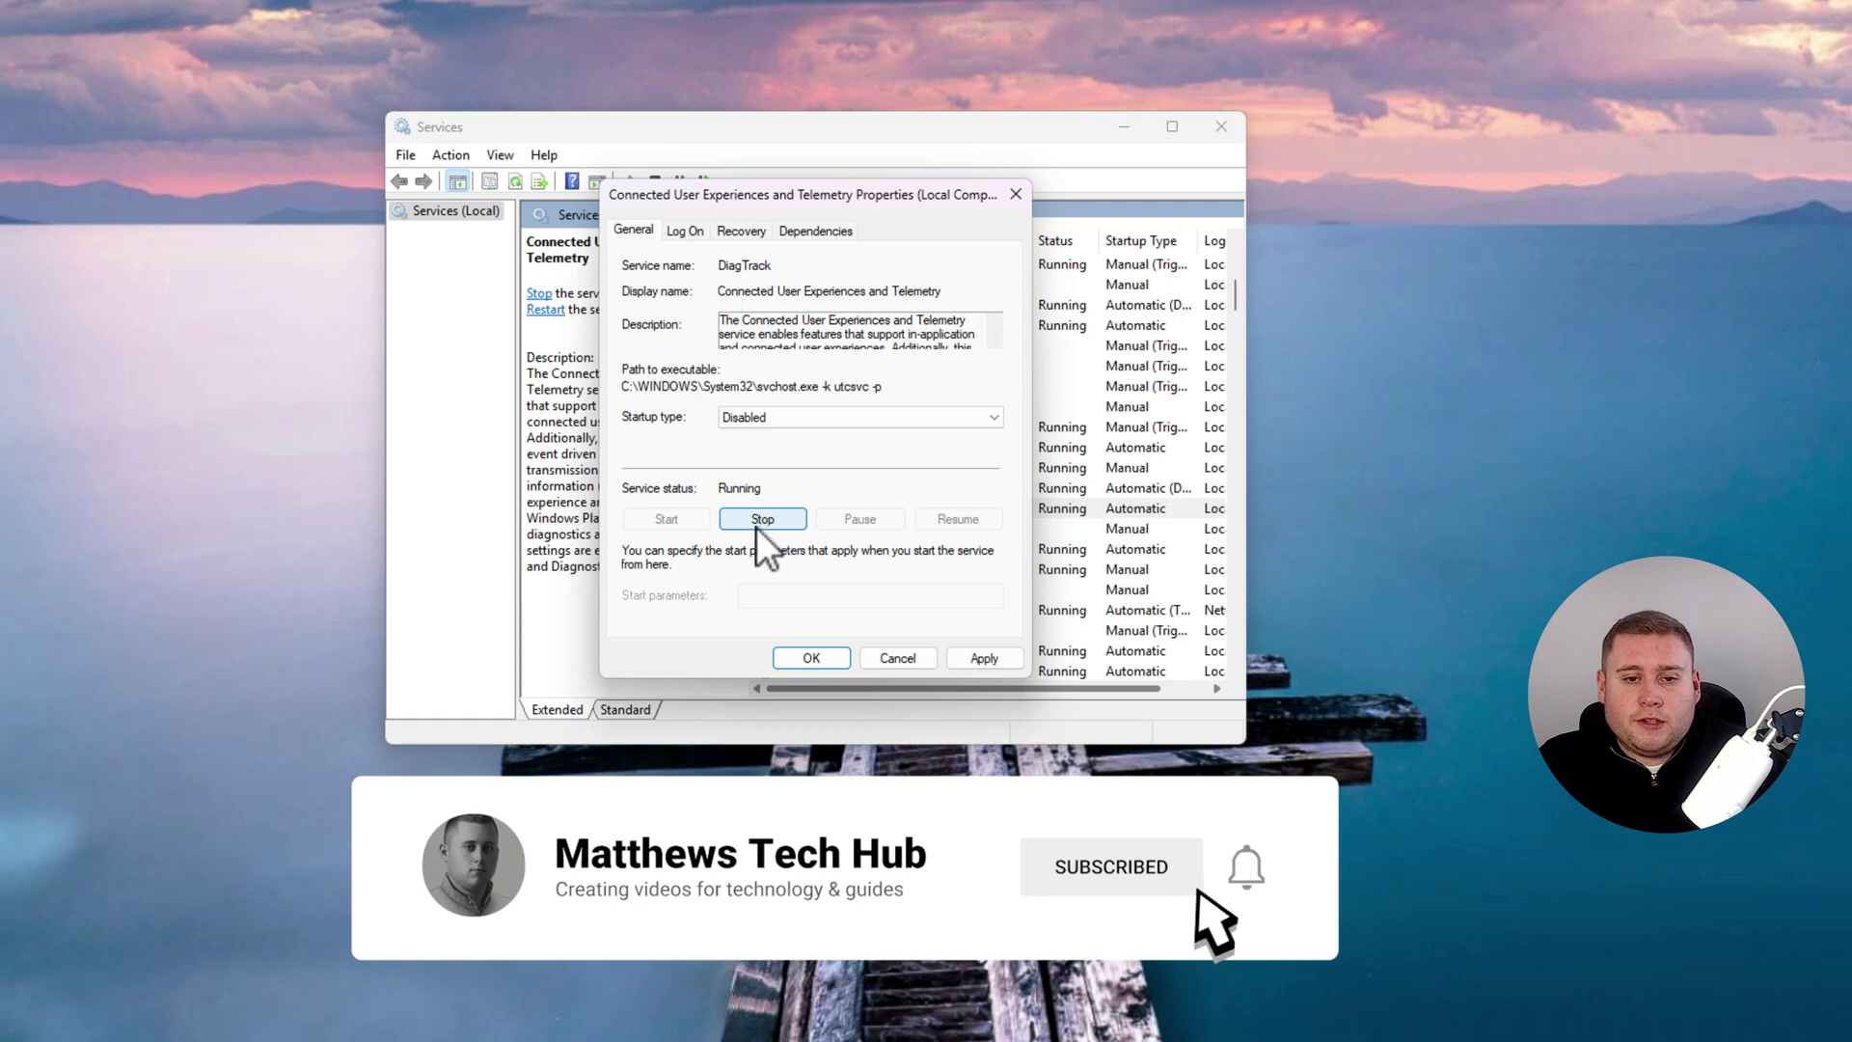
left_click(760, 522)
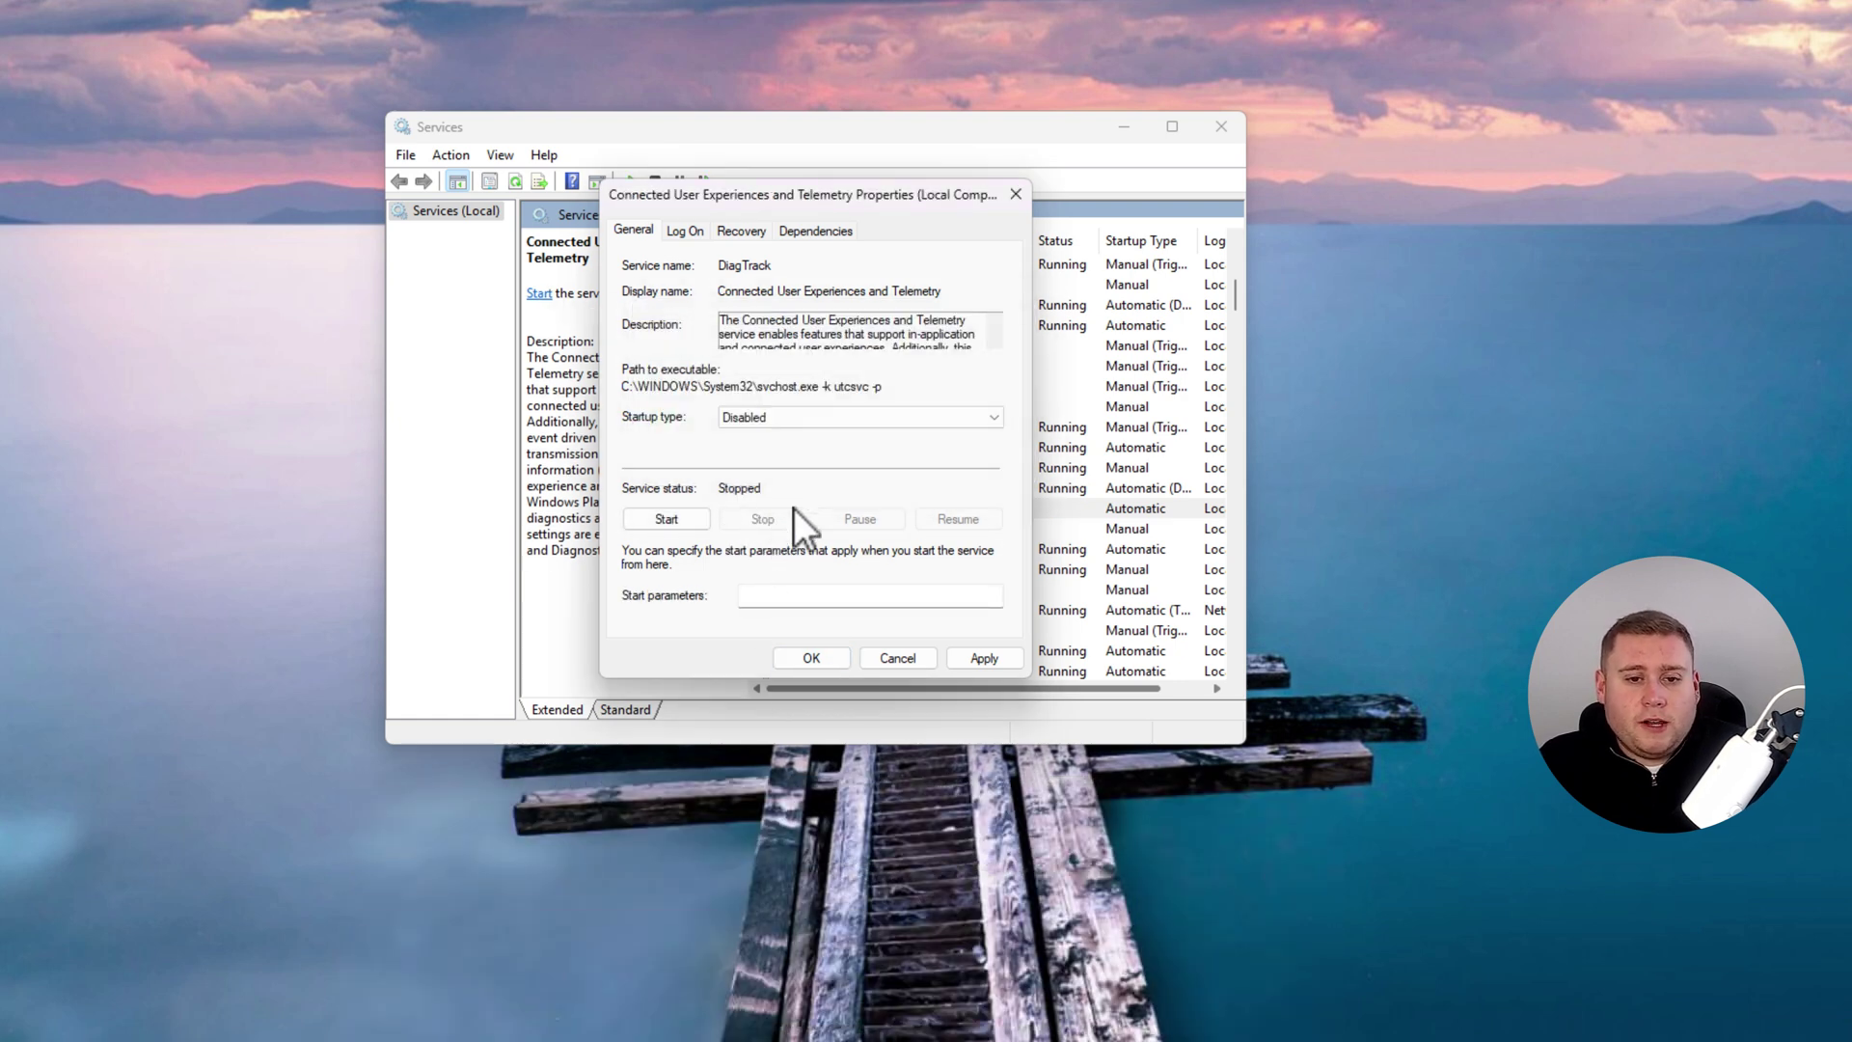
left_click(984, 658)
left_click(810, 660)
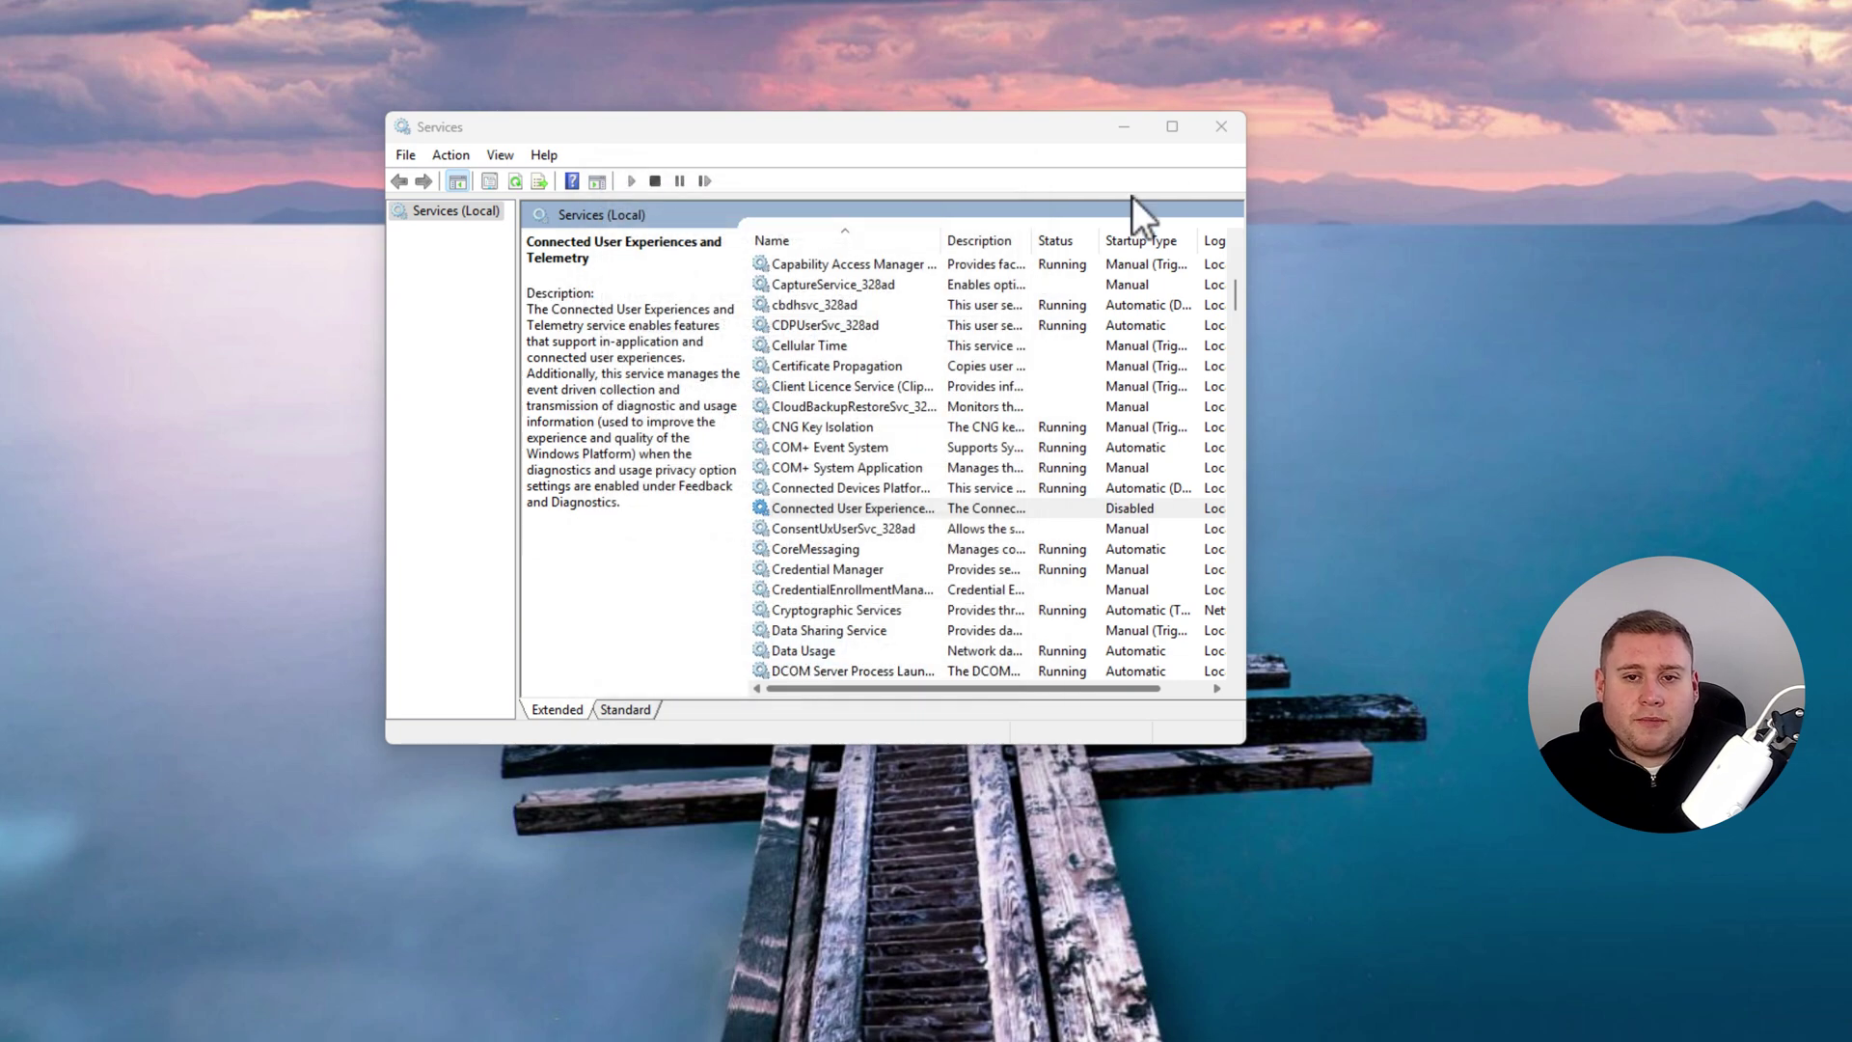
left_click(1221, 128)
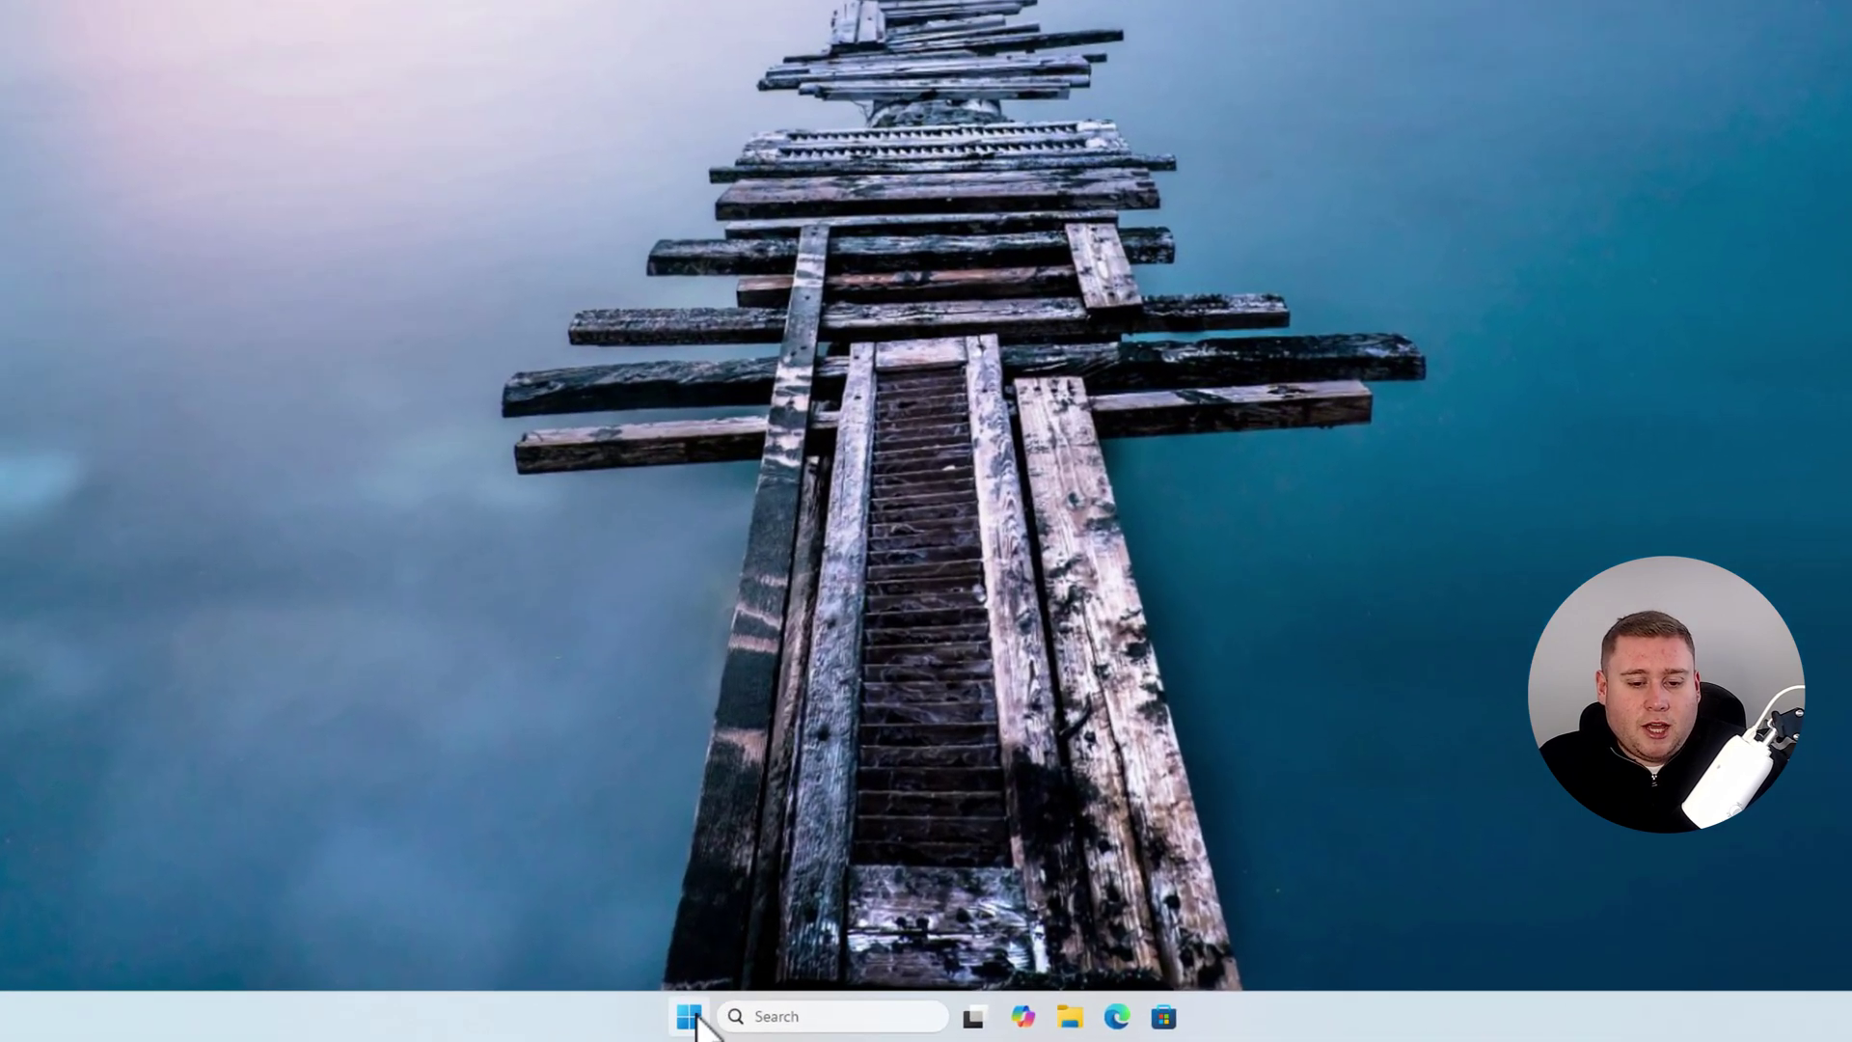
- Switch to a maximized Windows Settings window and open Diagnostics & feedback under Privacy & security
left_click(761, 1023)
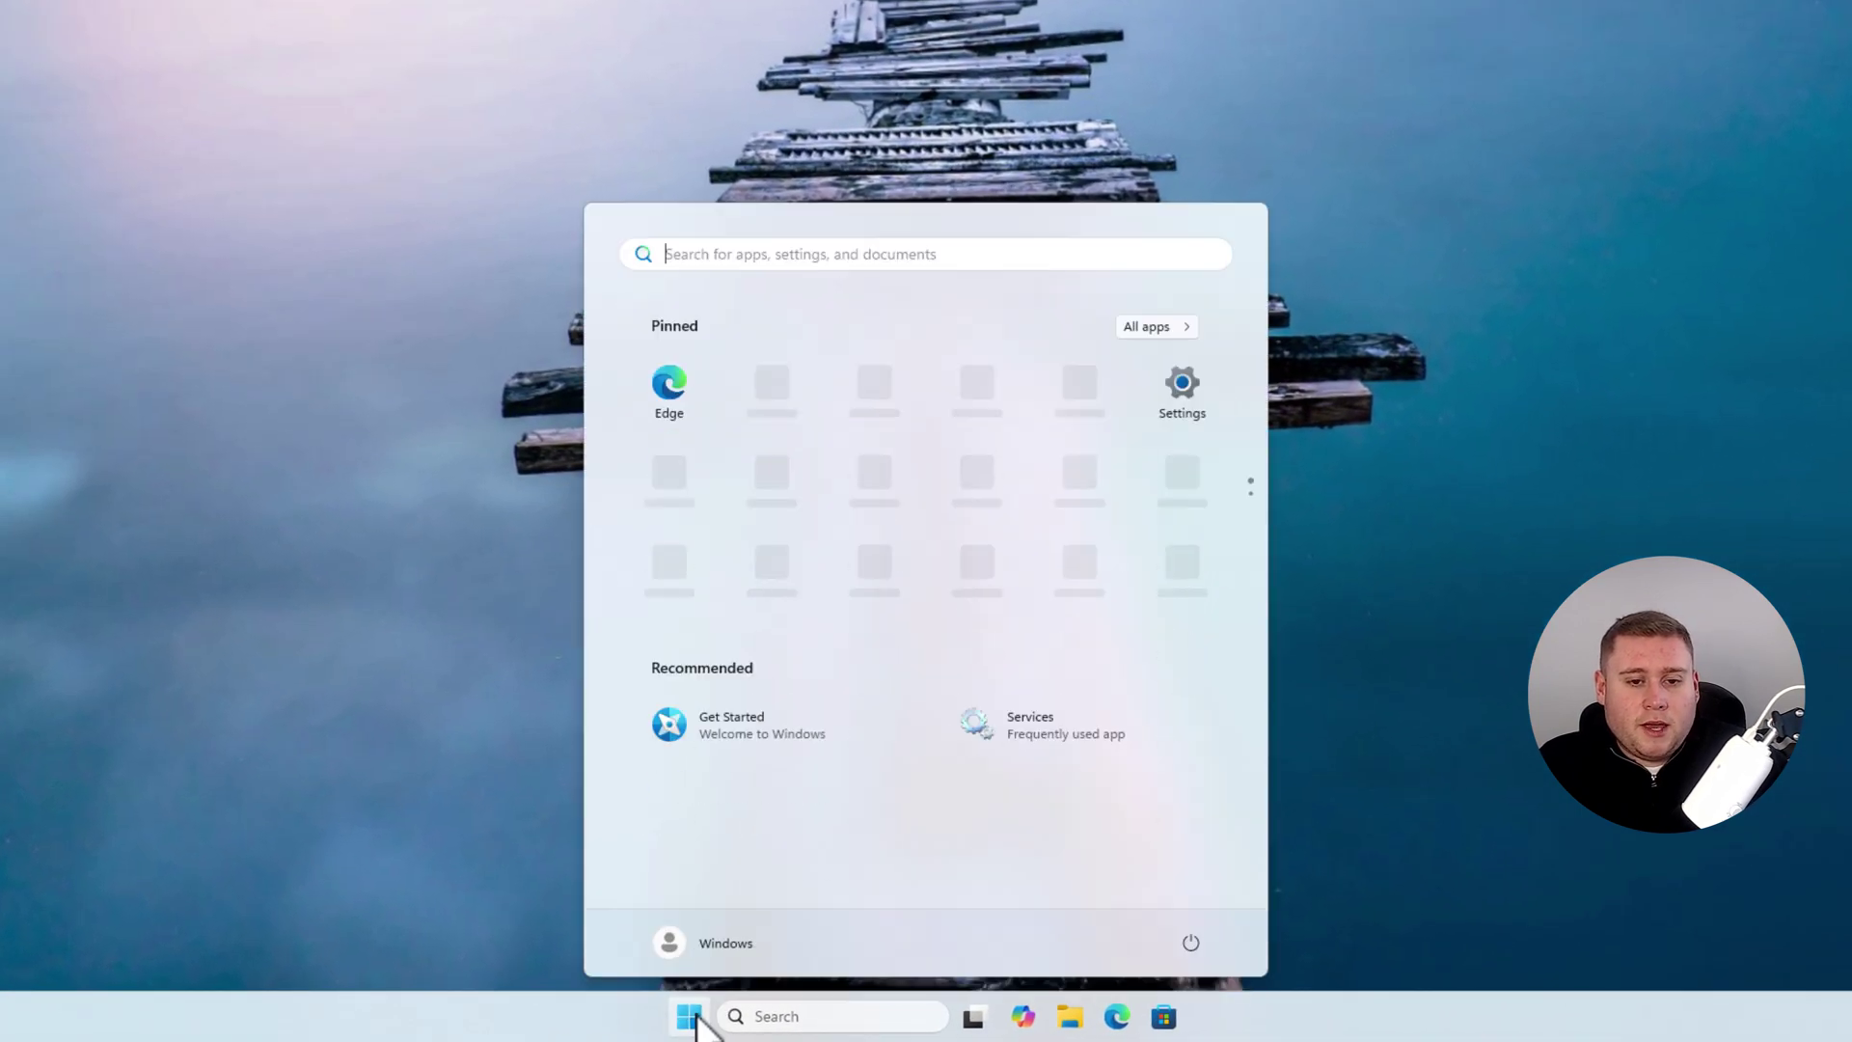
left_click(1191, 405)
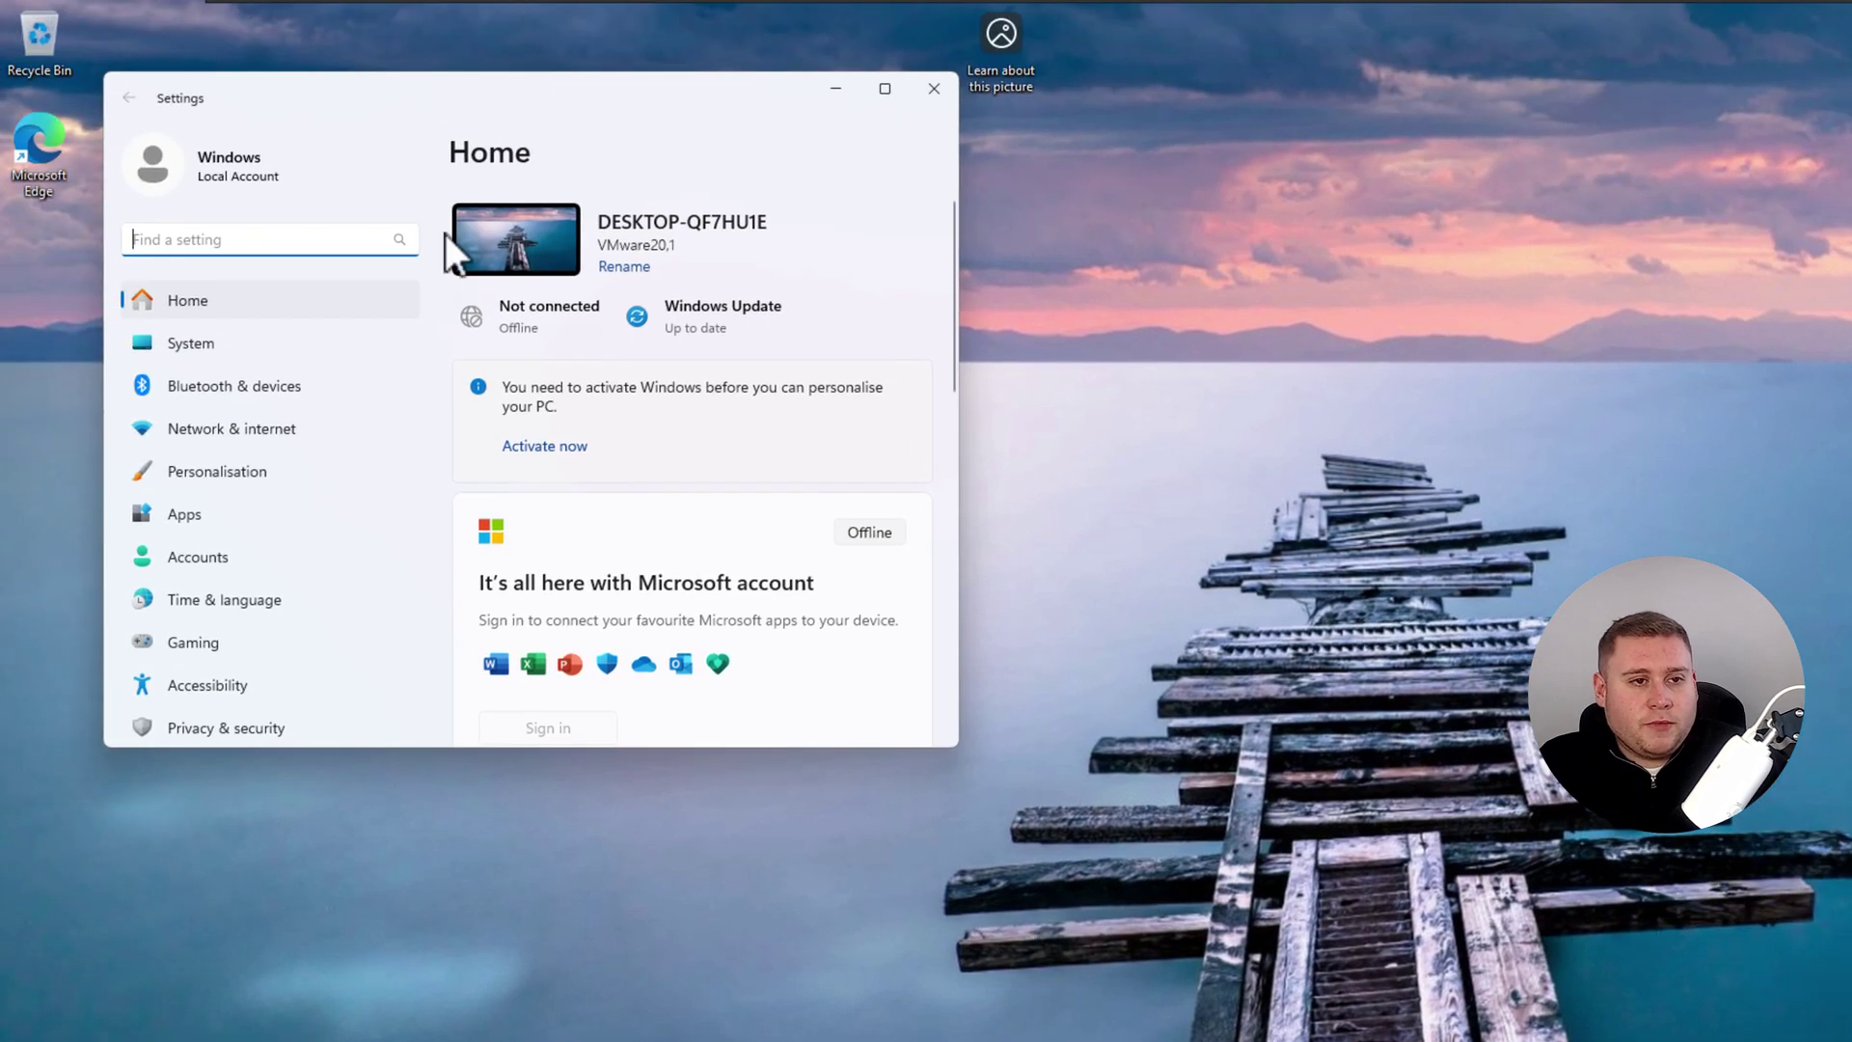
left_click_drag(703, 82, 904, 265)
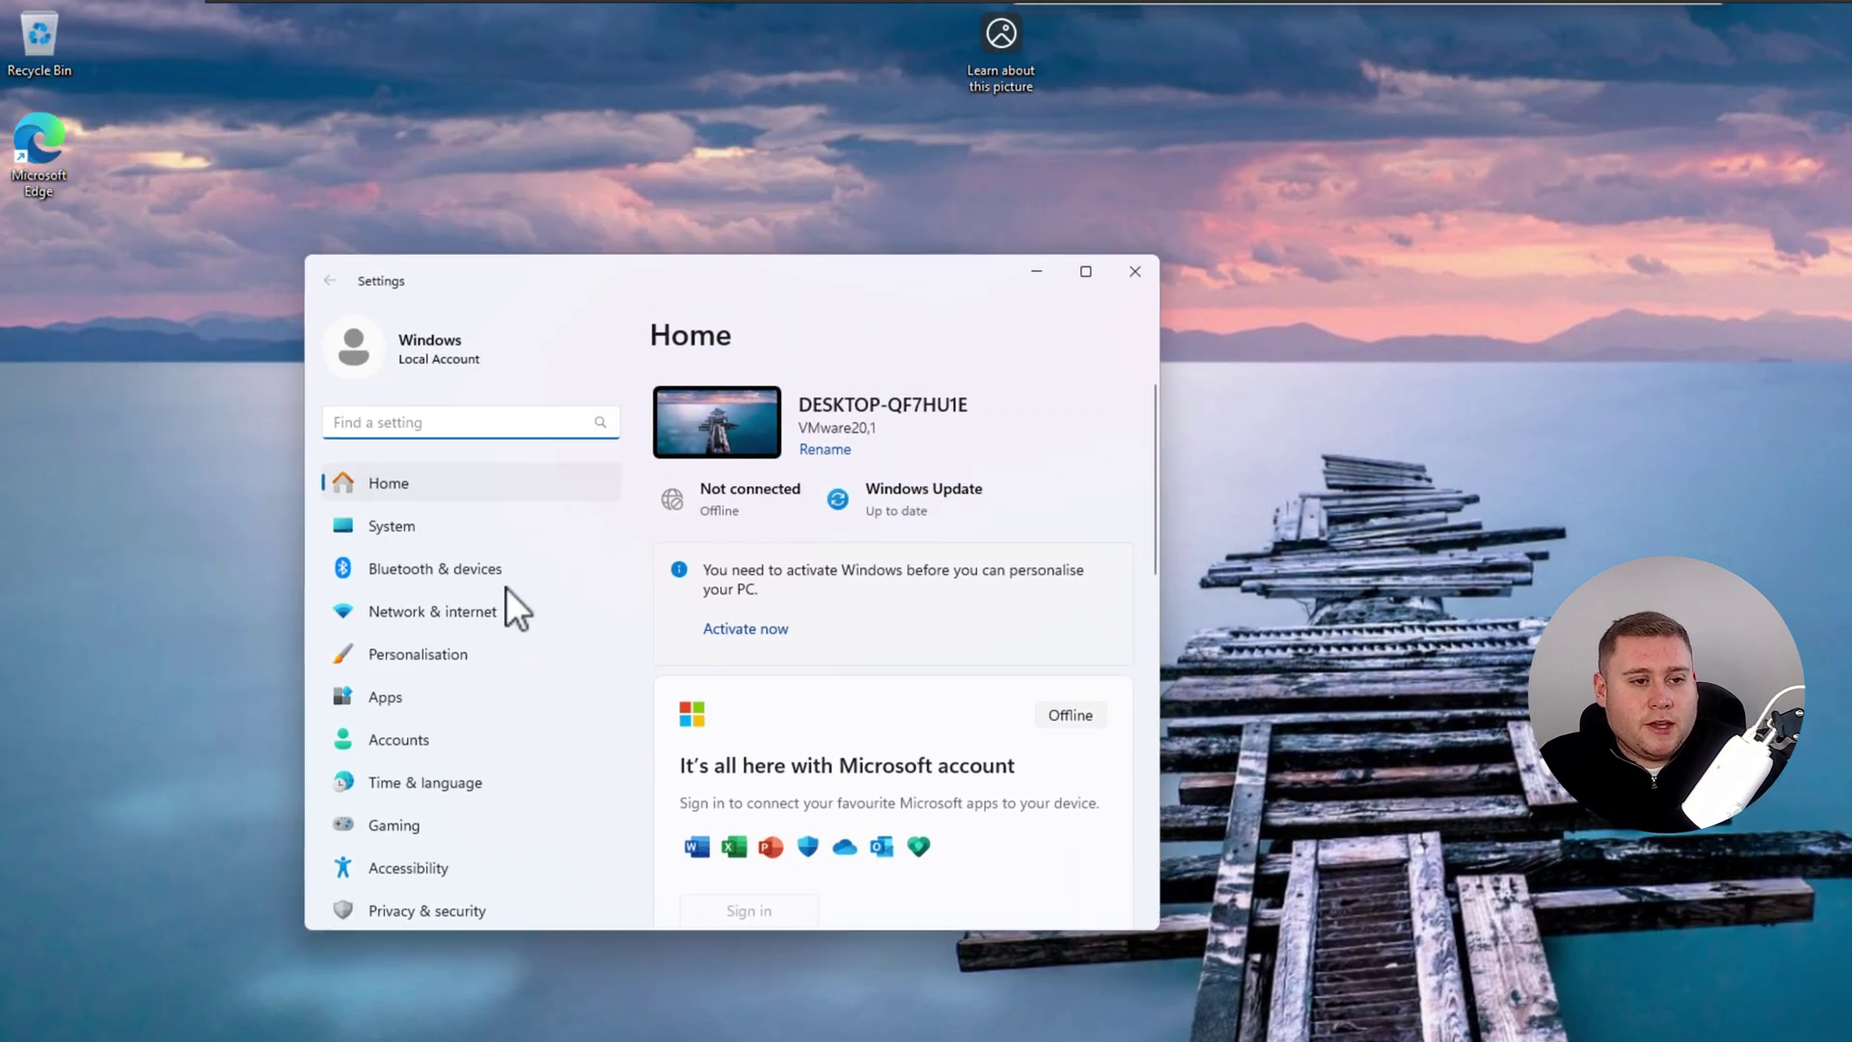
left_click(478, 911)
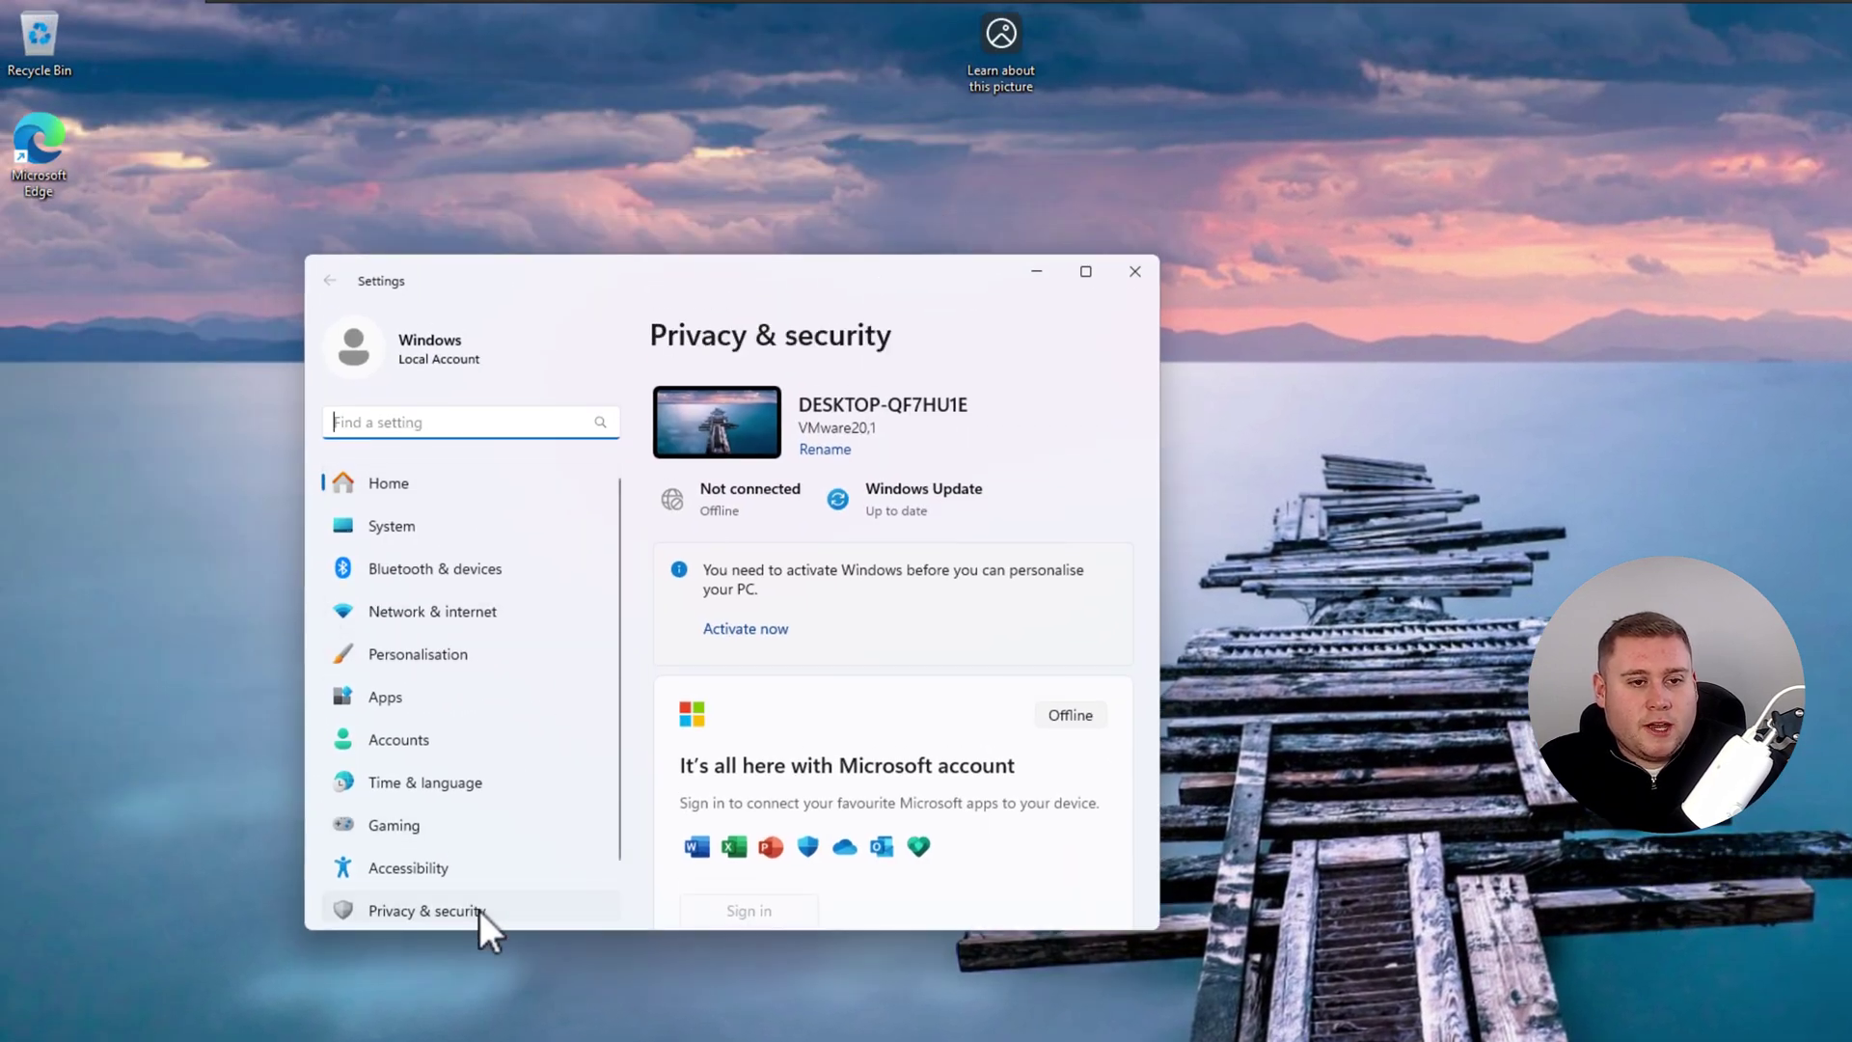
left_click(1086, 271)
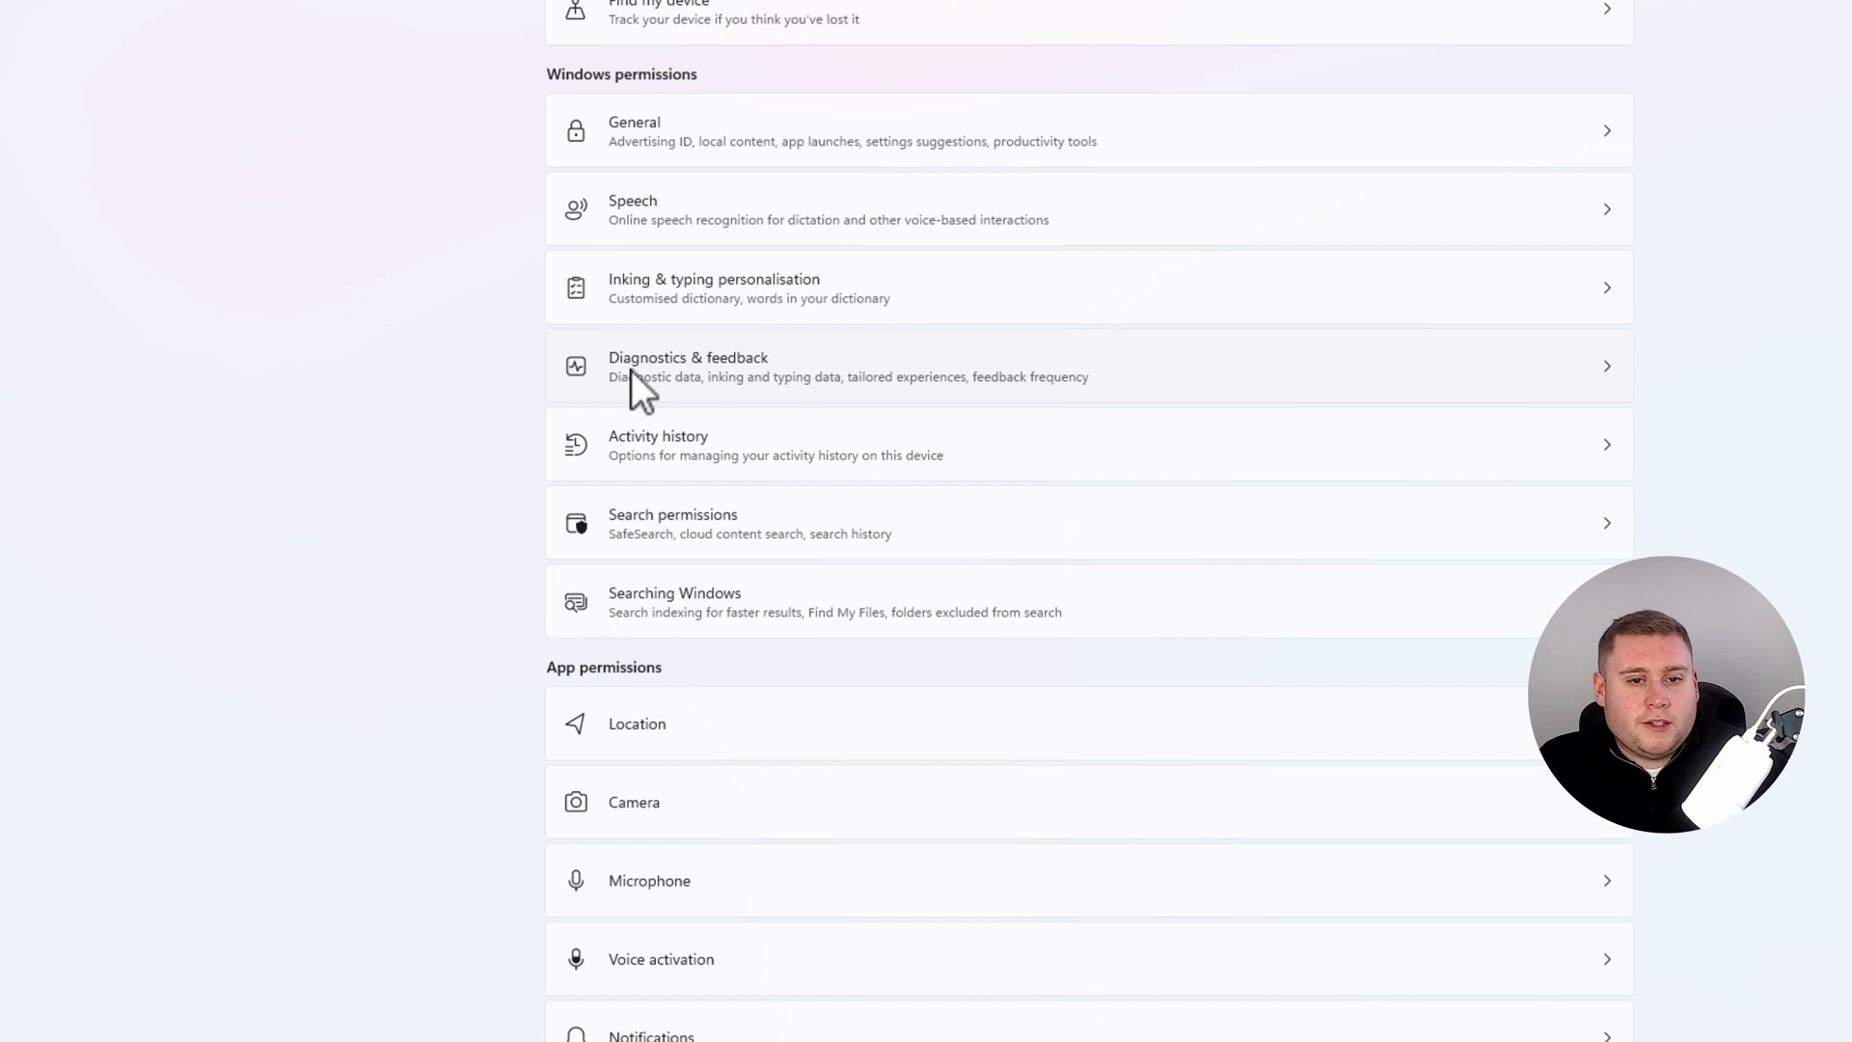
left_click(741, 371)
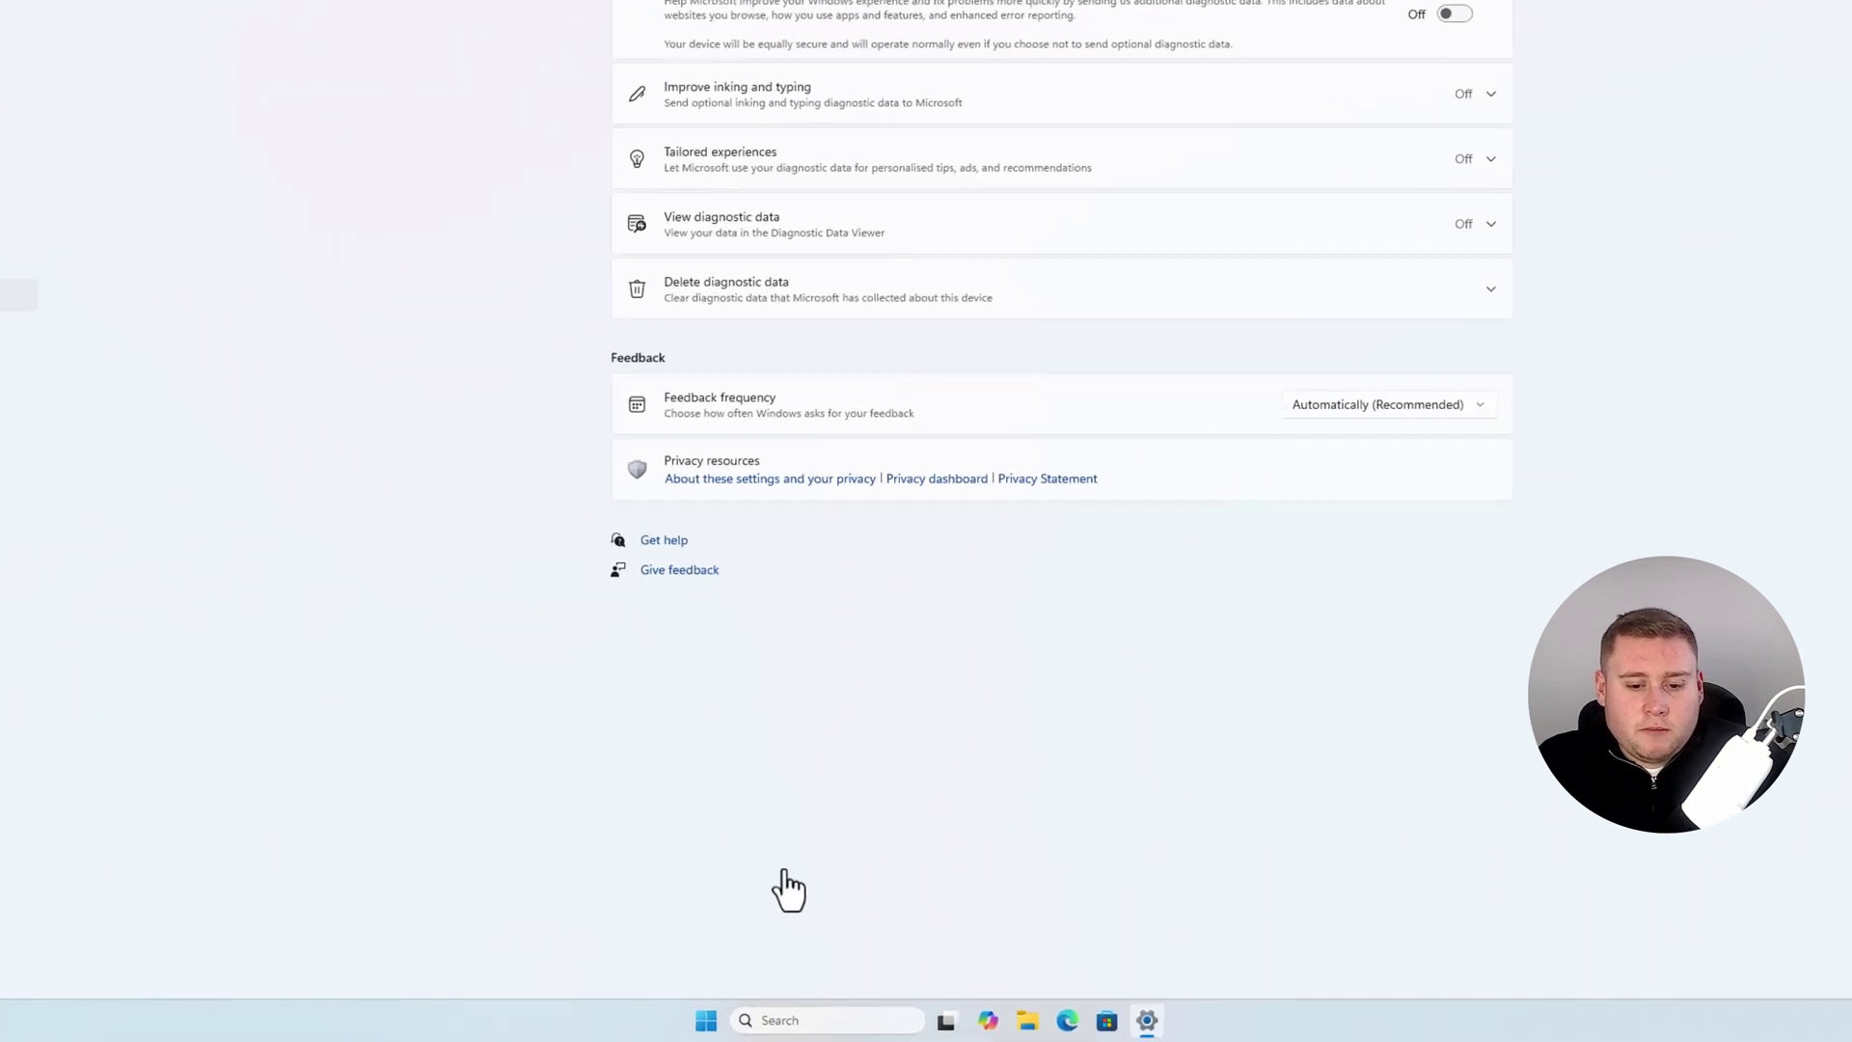
- Search for regedit, launch Registry Editor, and allow it to make changes to the device
left_click(757, 1014)
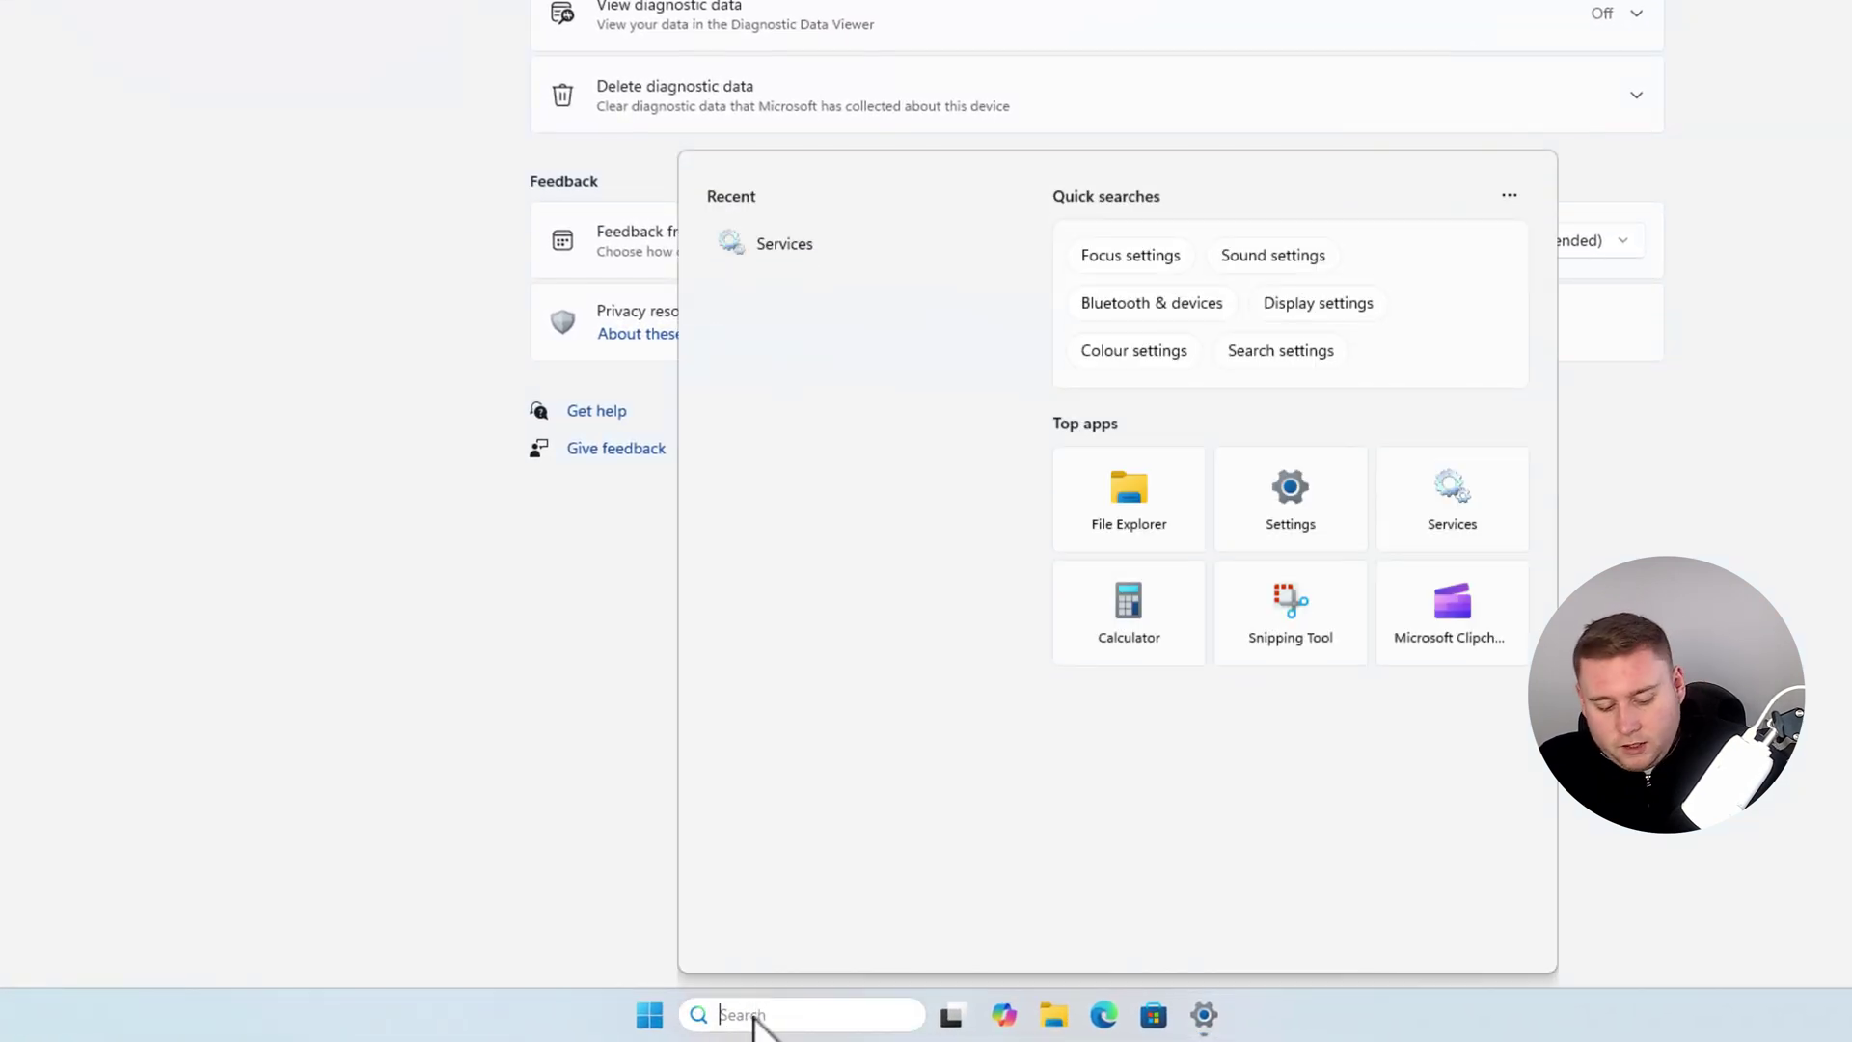
type("reg")
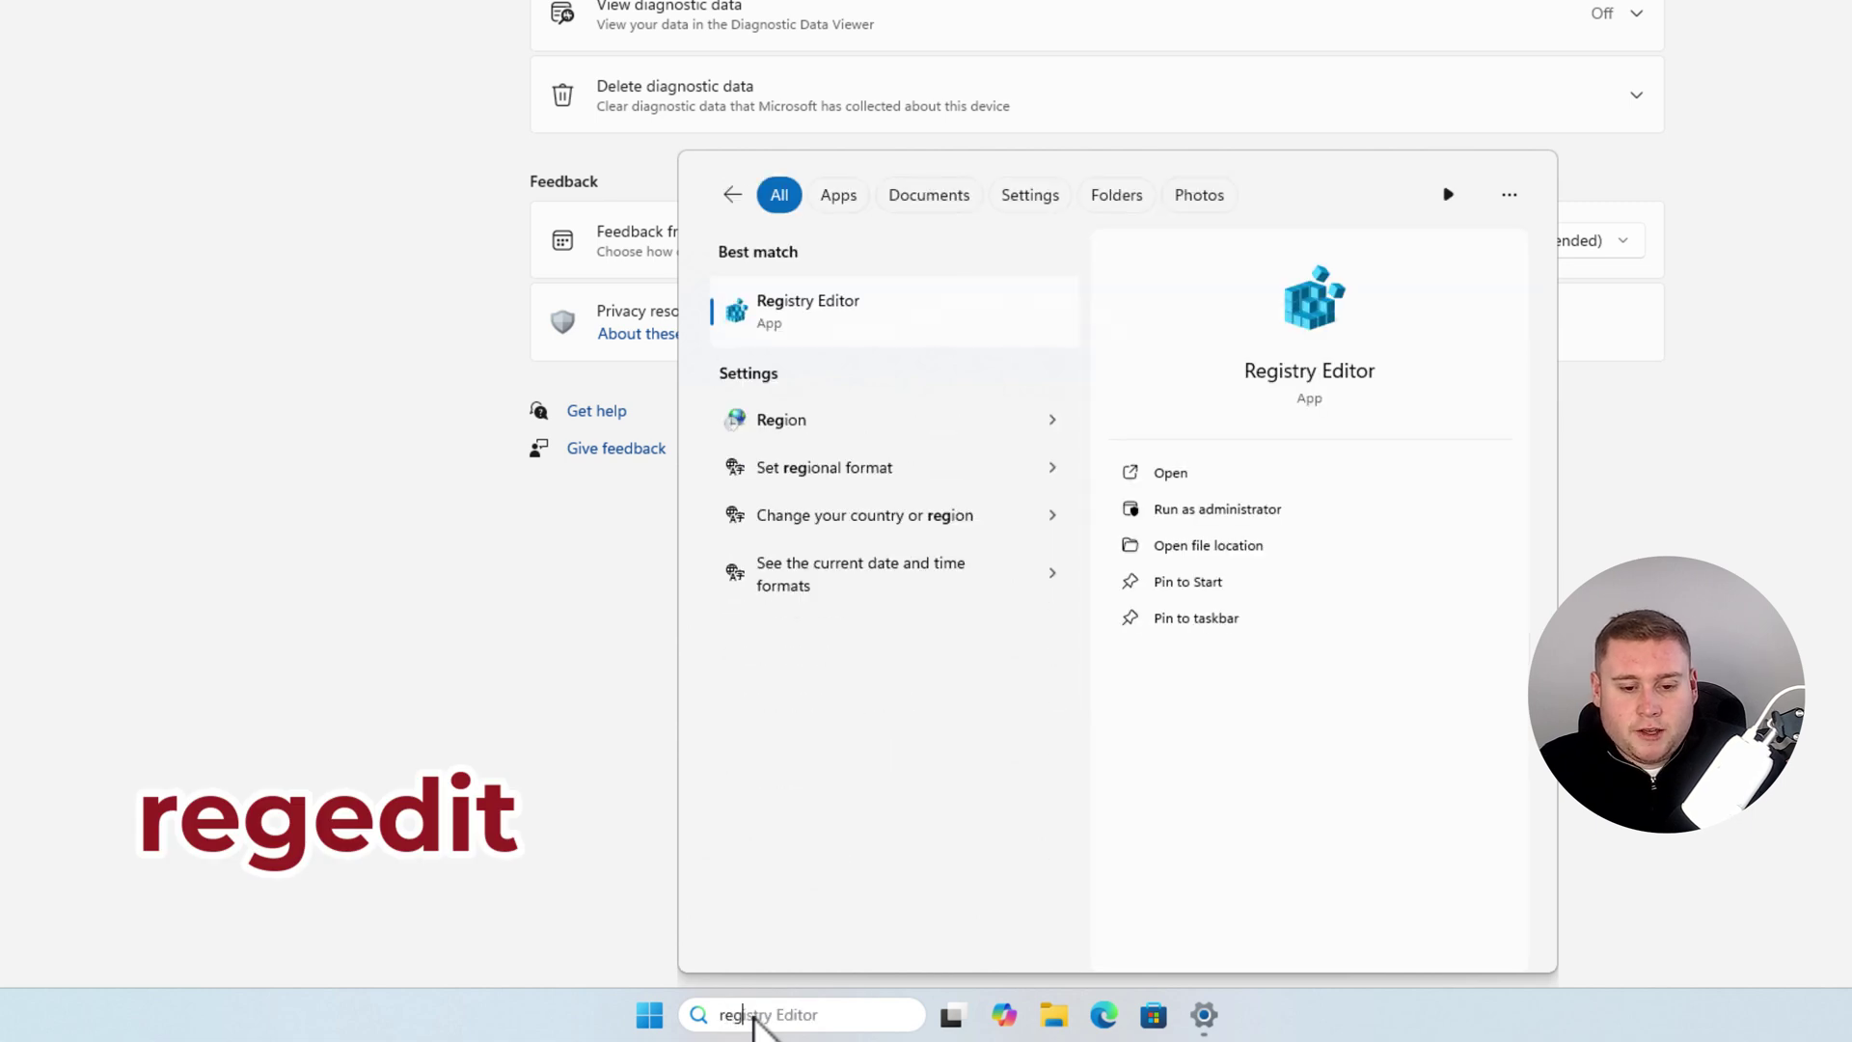
type("edit")
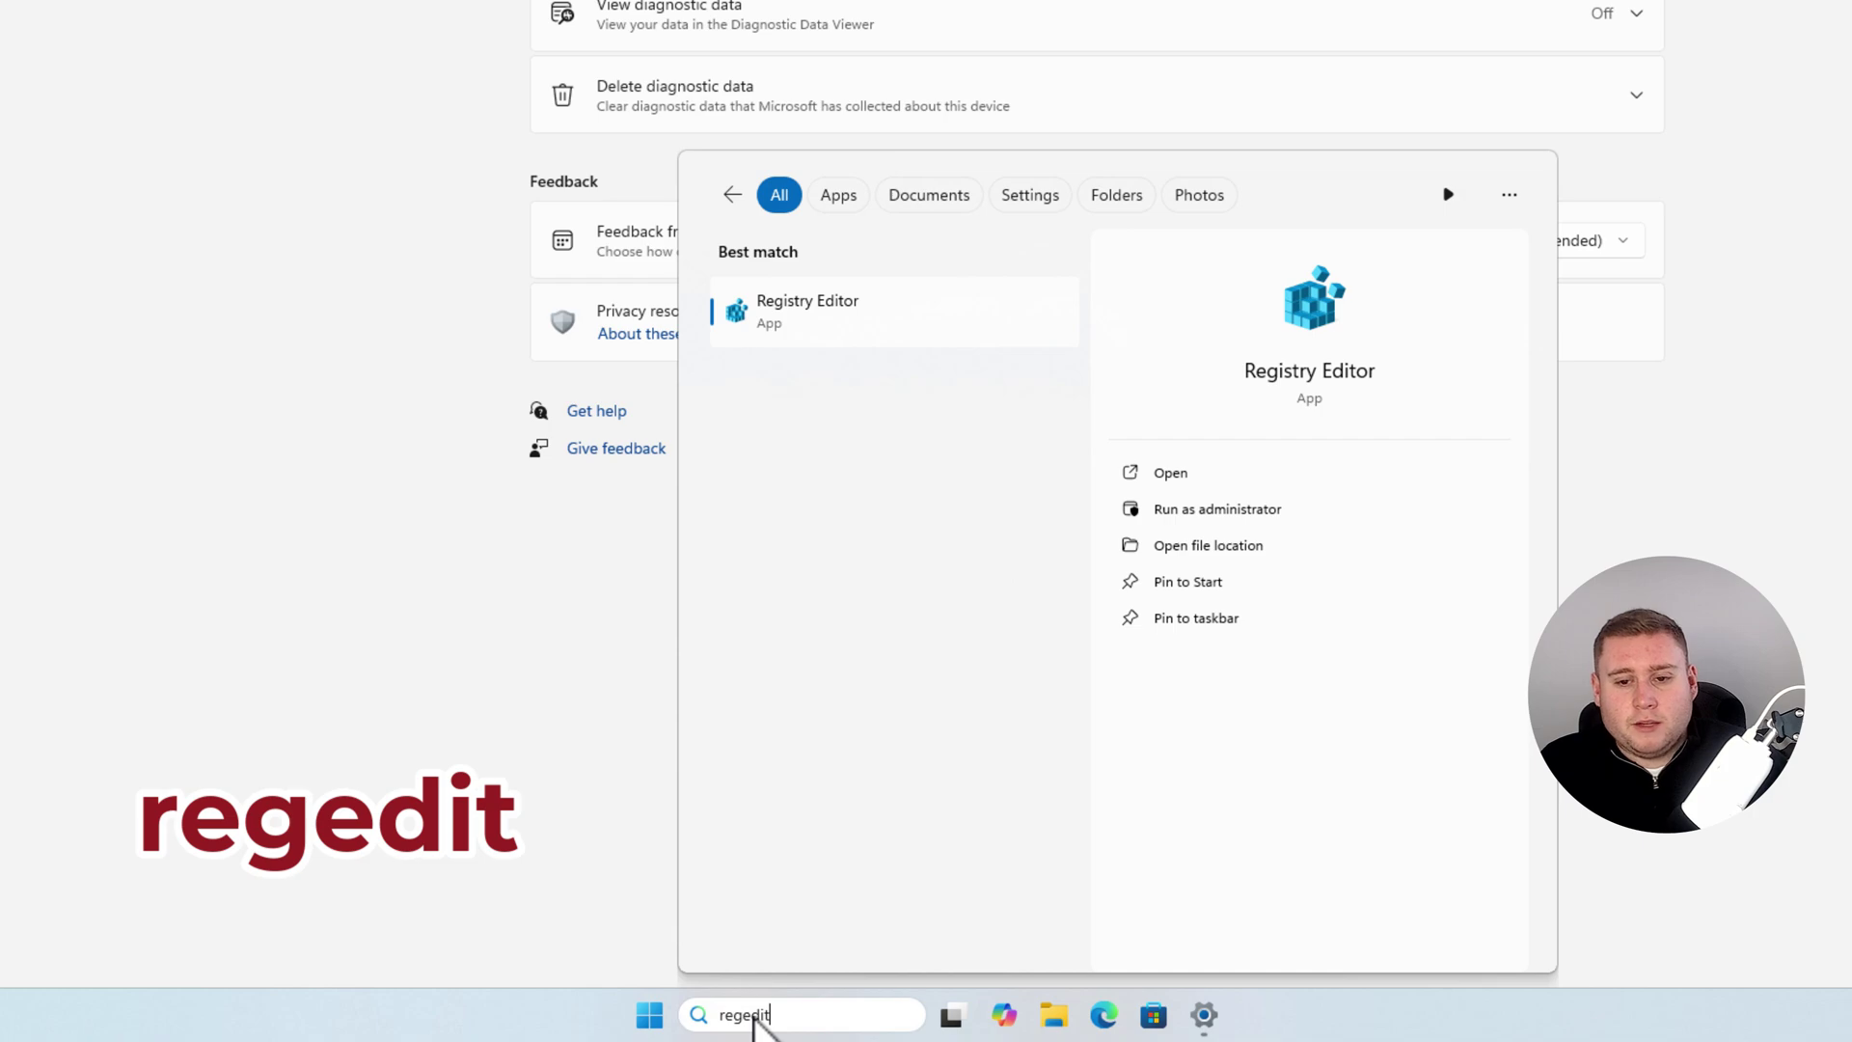
key("Return")
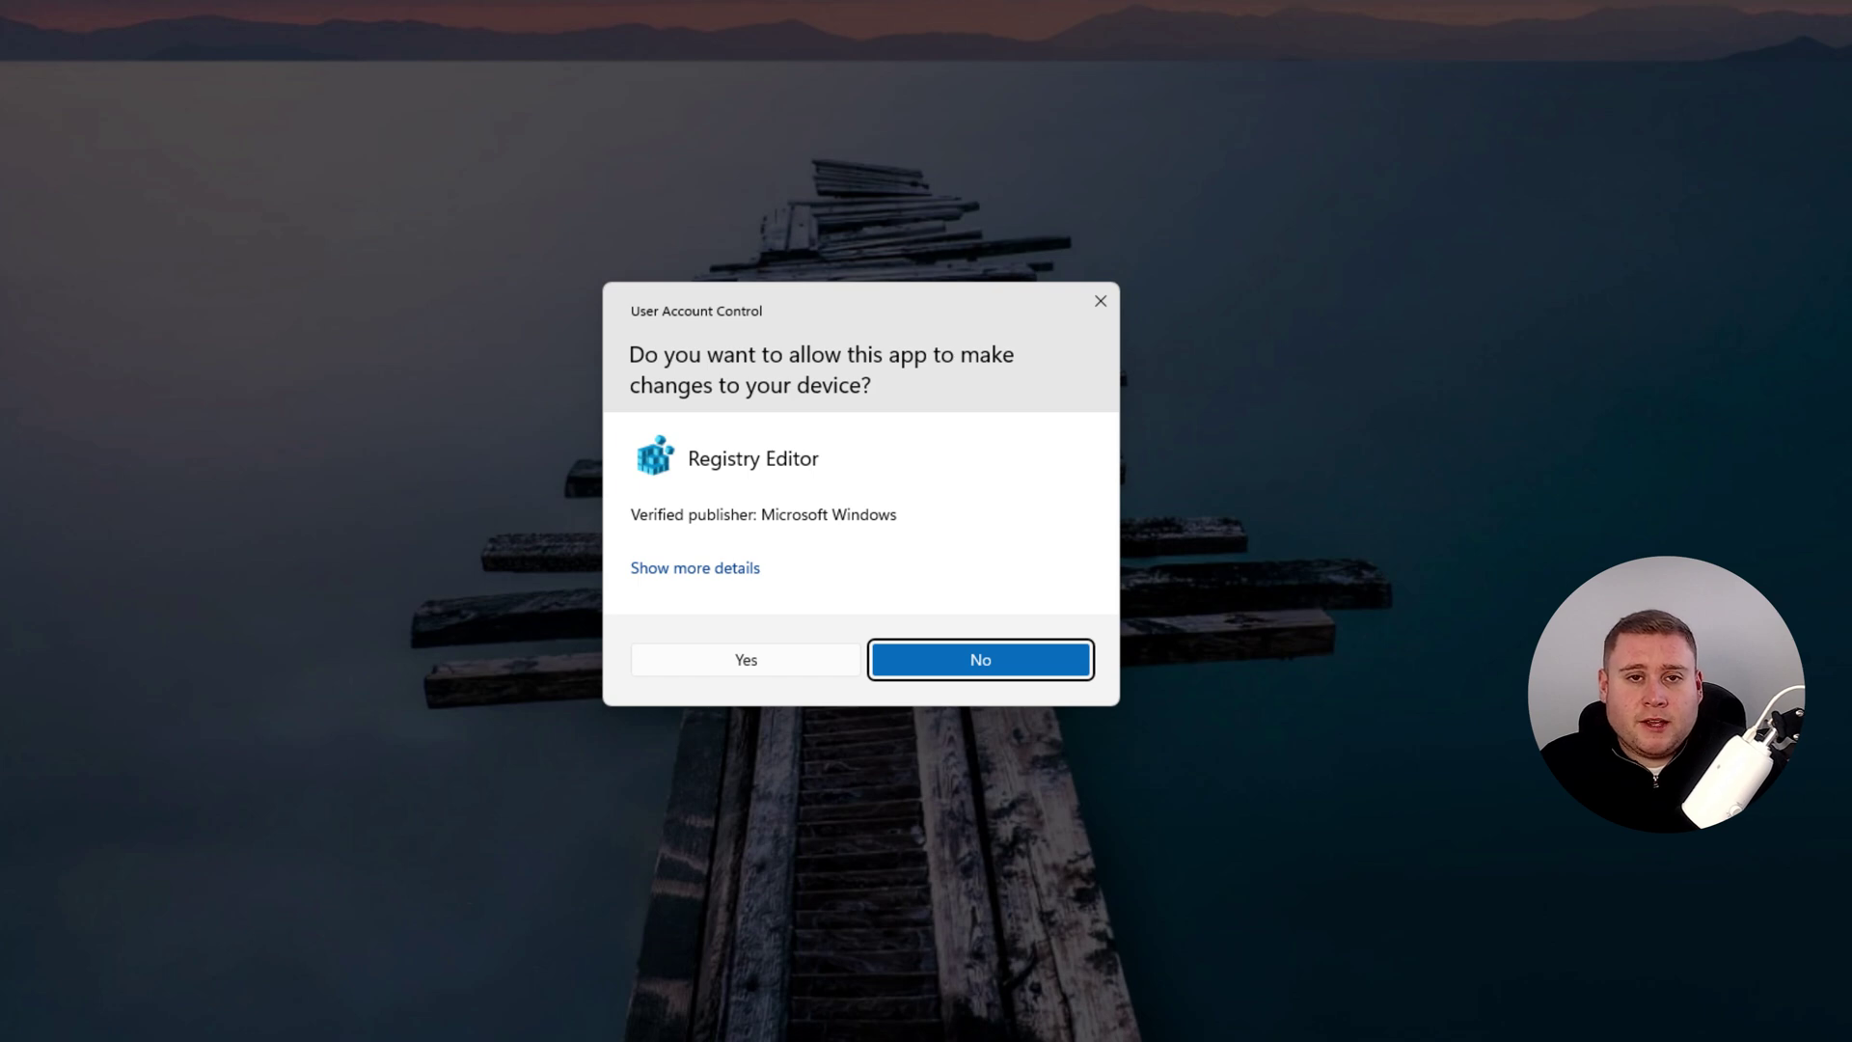
left_click(748, 659)
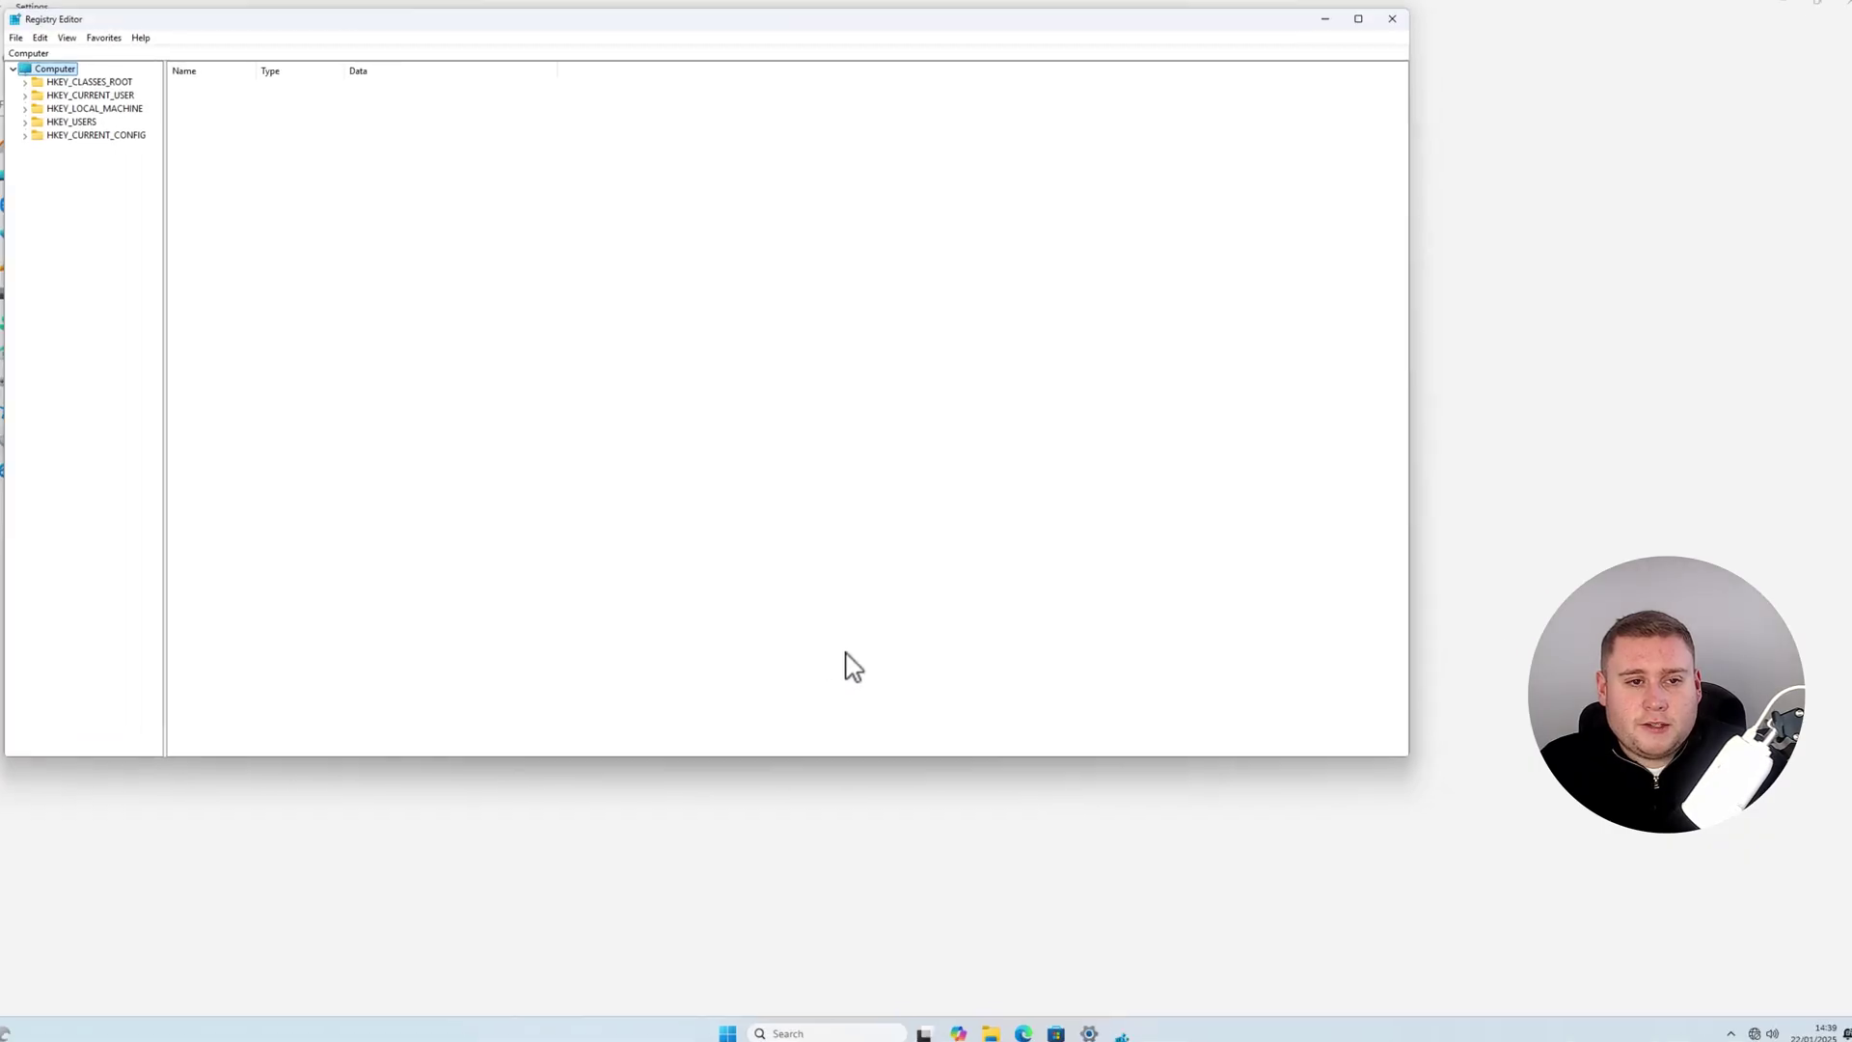
left_click_drag(497, 29, 604, 119)
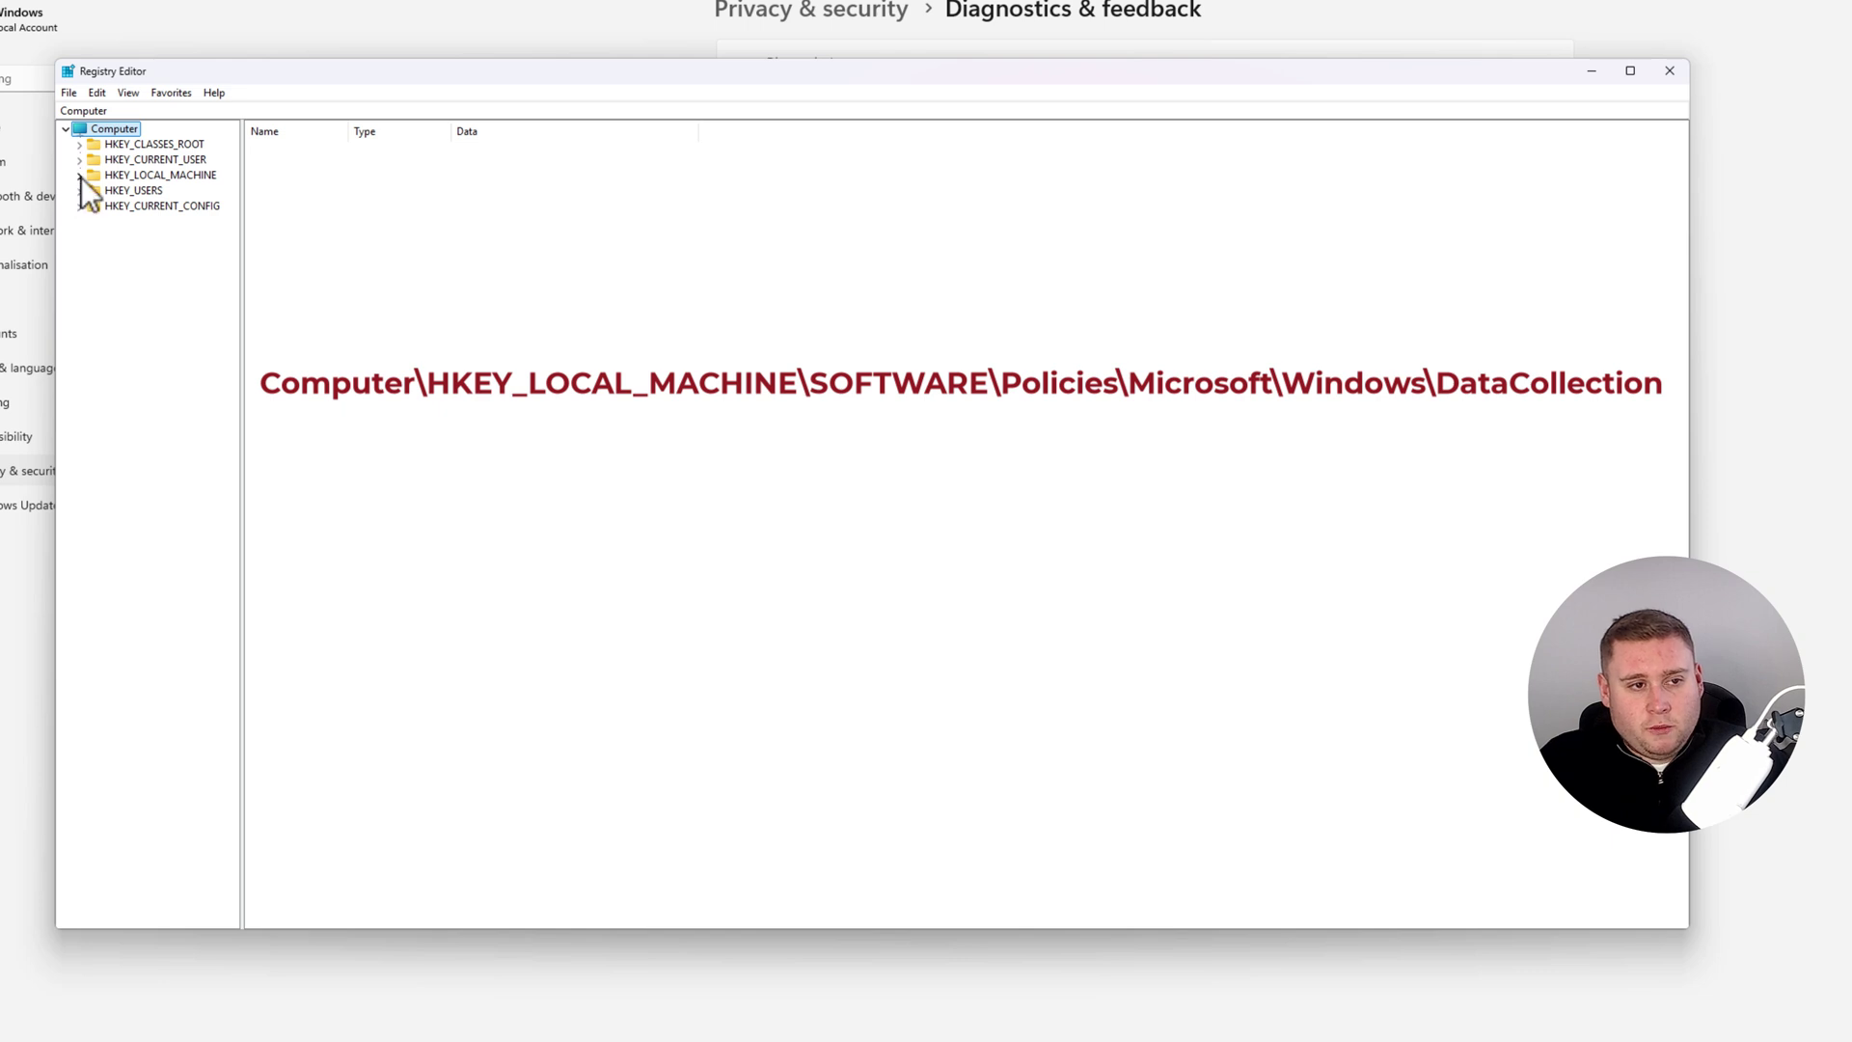
- Browse the registry to HKEY_LOCAL_MACHINE\SOFTWARE\Policies\Microsoft\Windows and select its DataCollection key
left_click(80, 175)
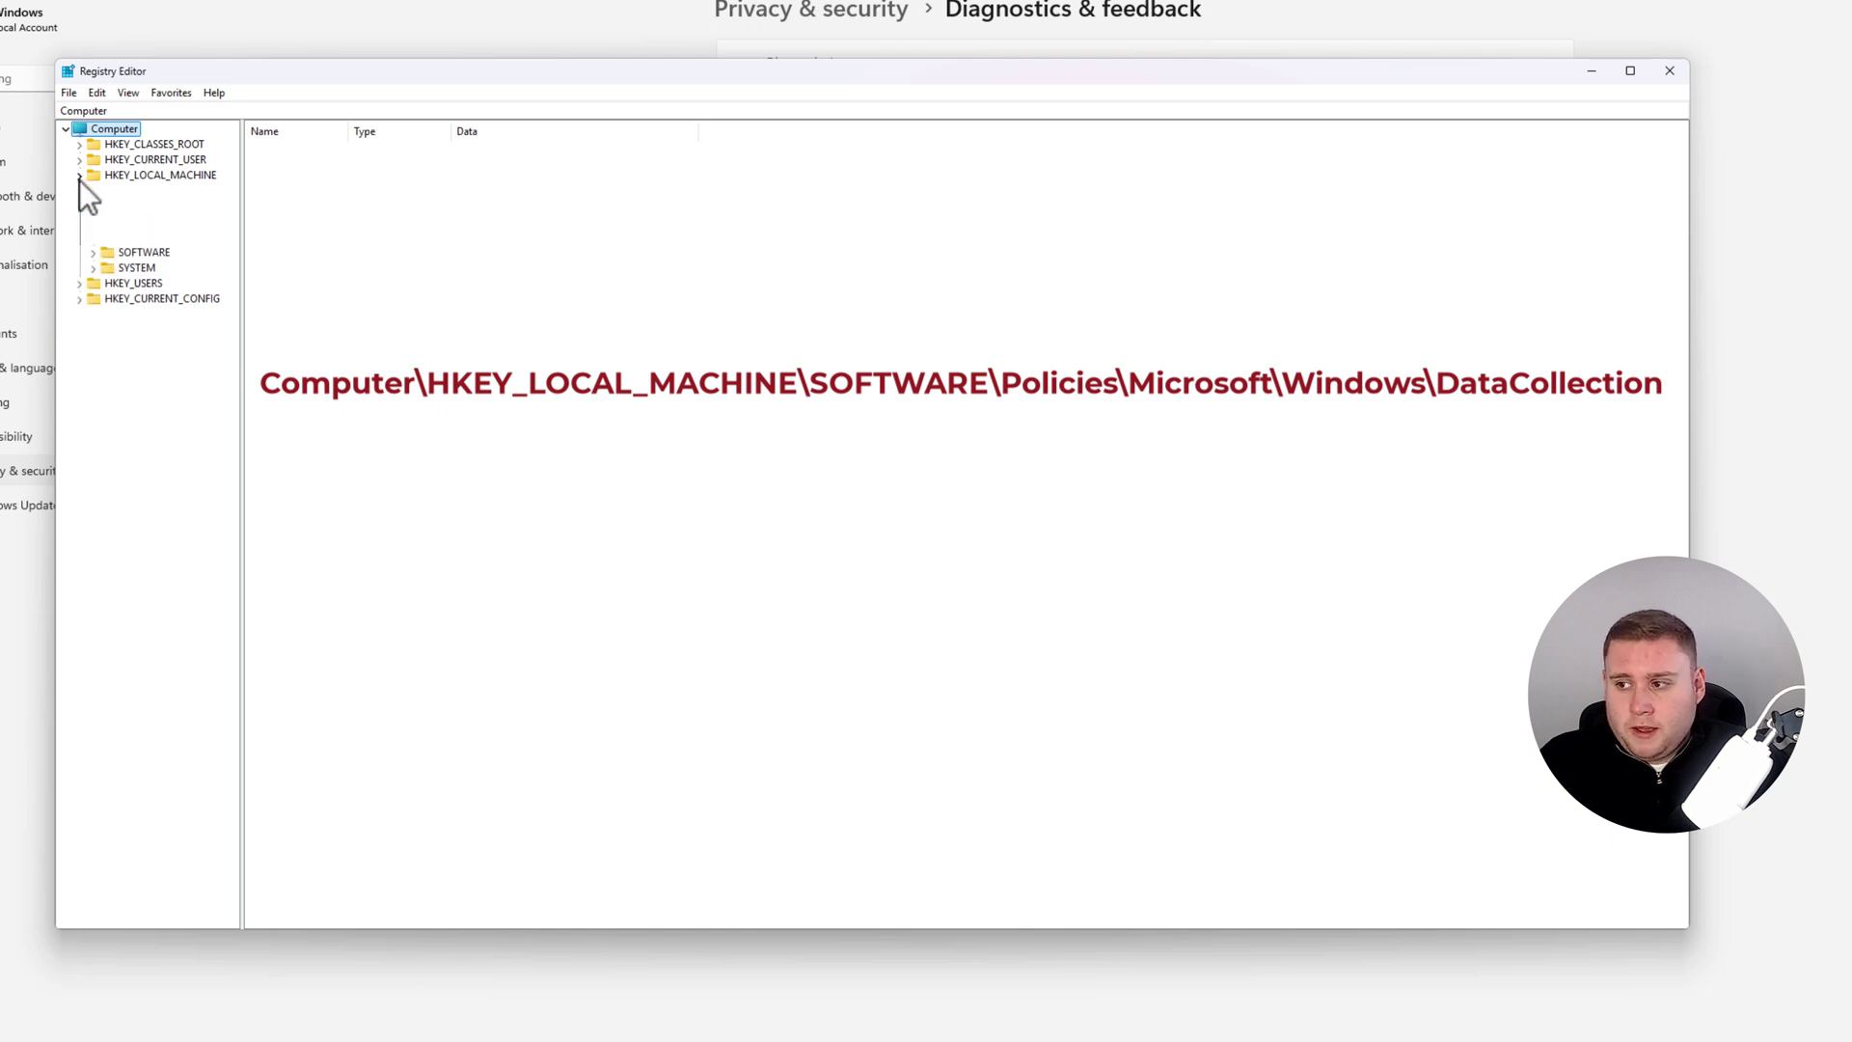
left_click(94, 253)
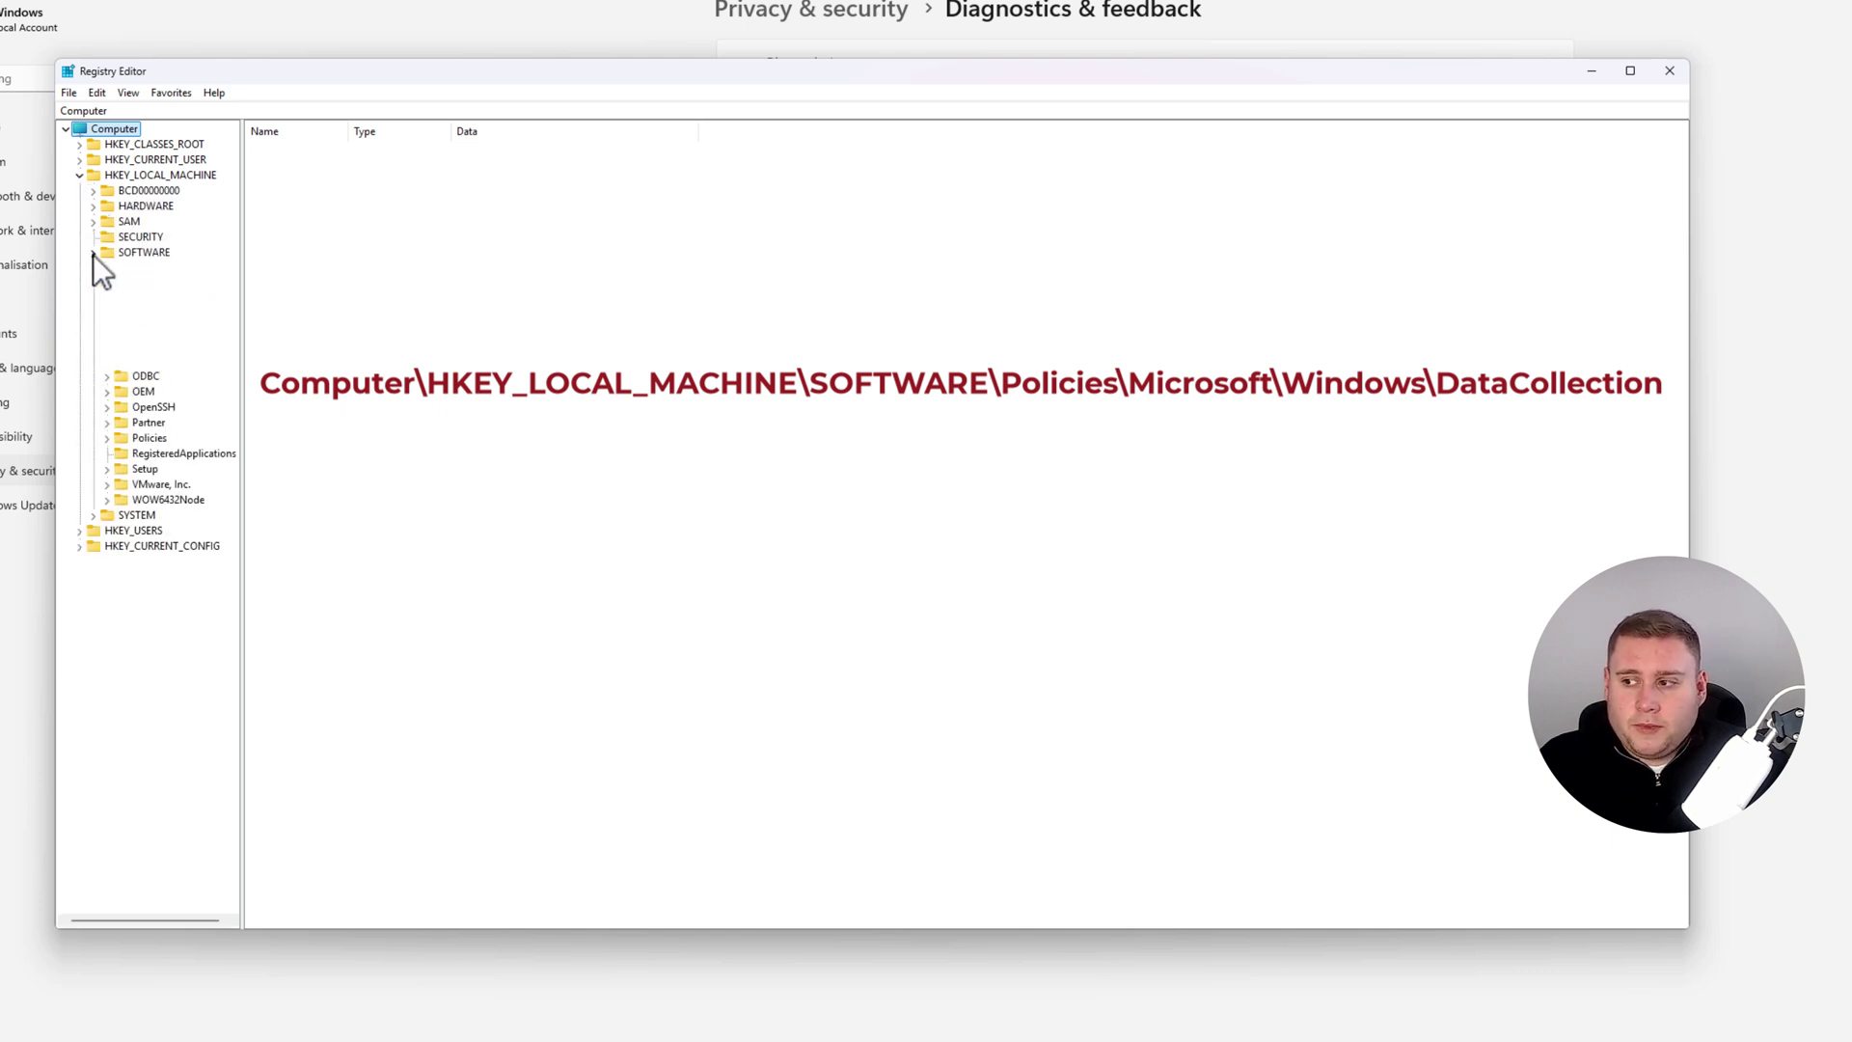
left_click(107, 437)
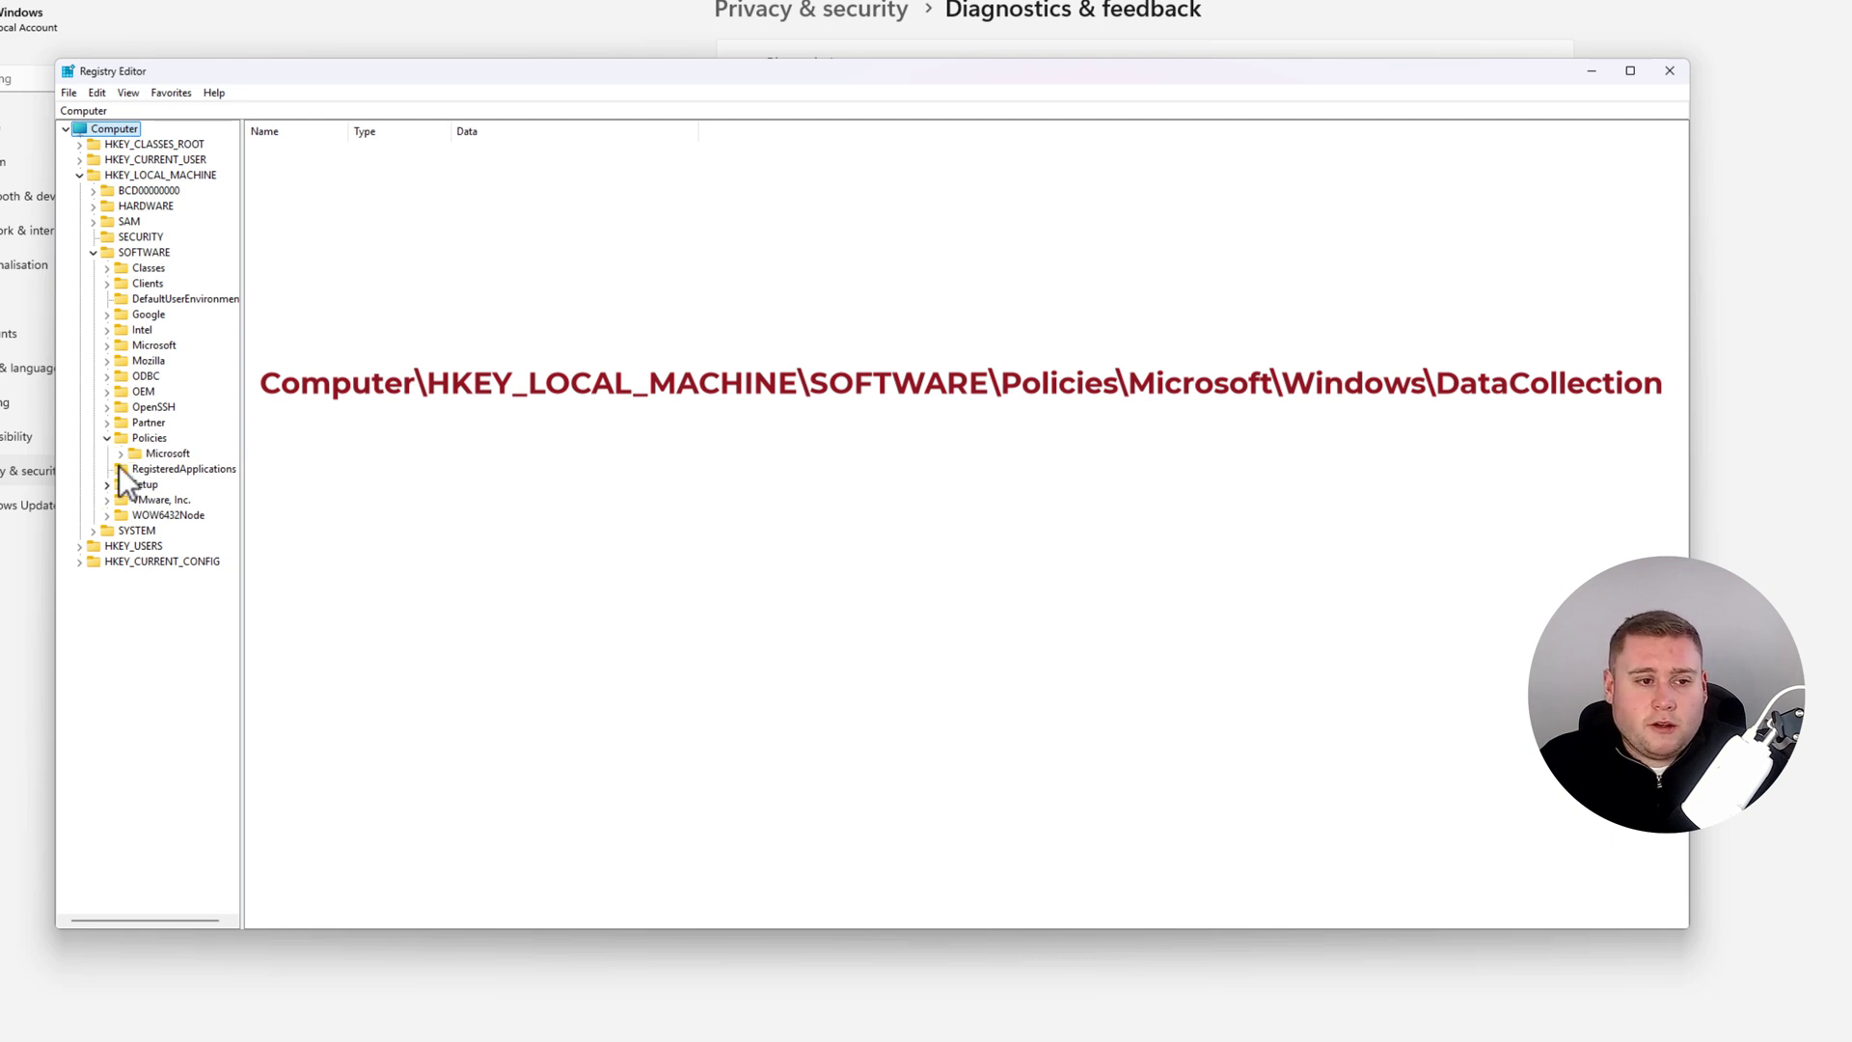
left_click(120, 453)
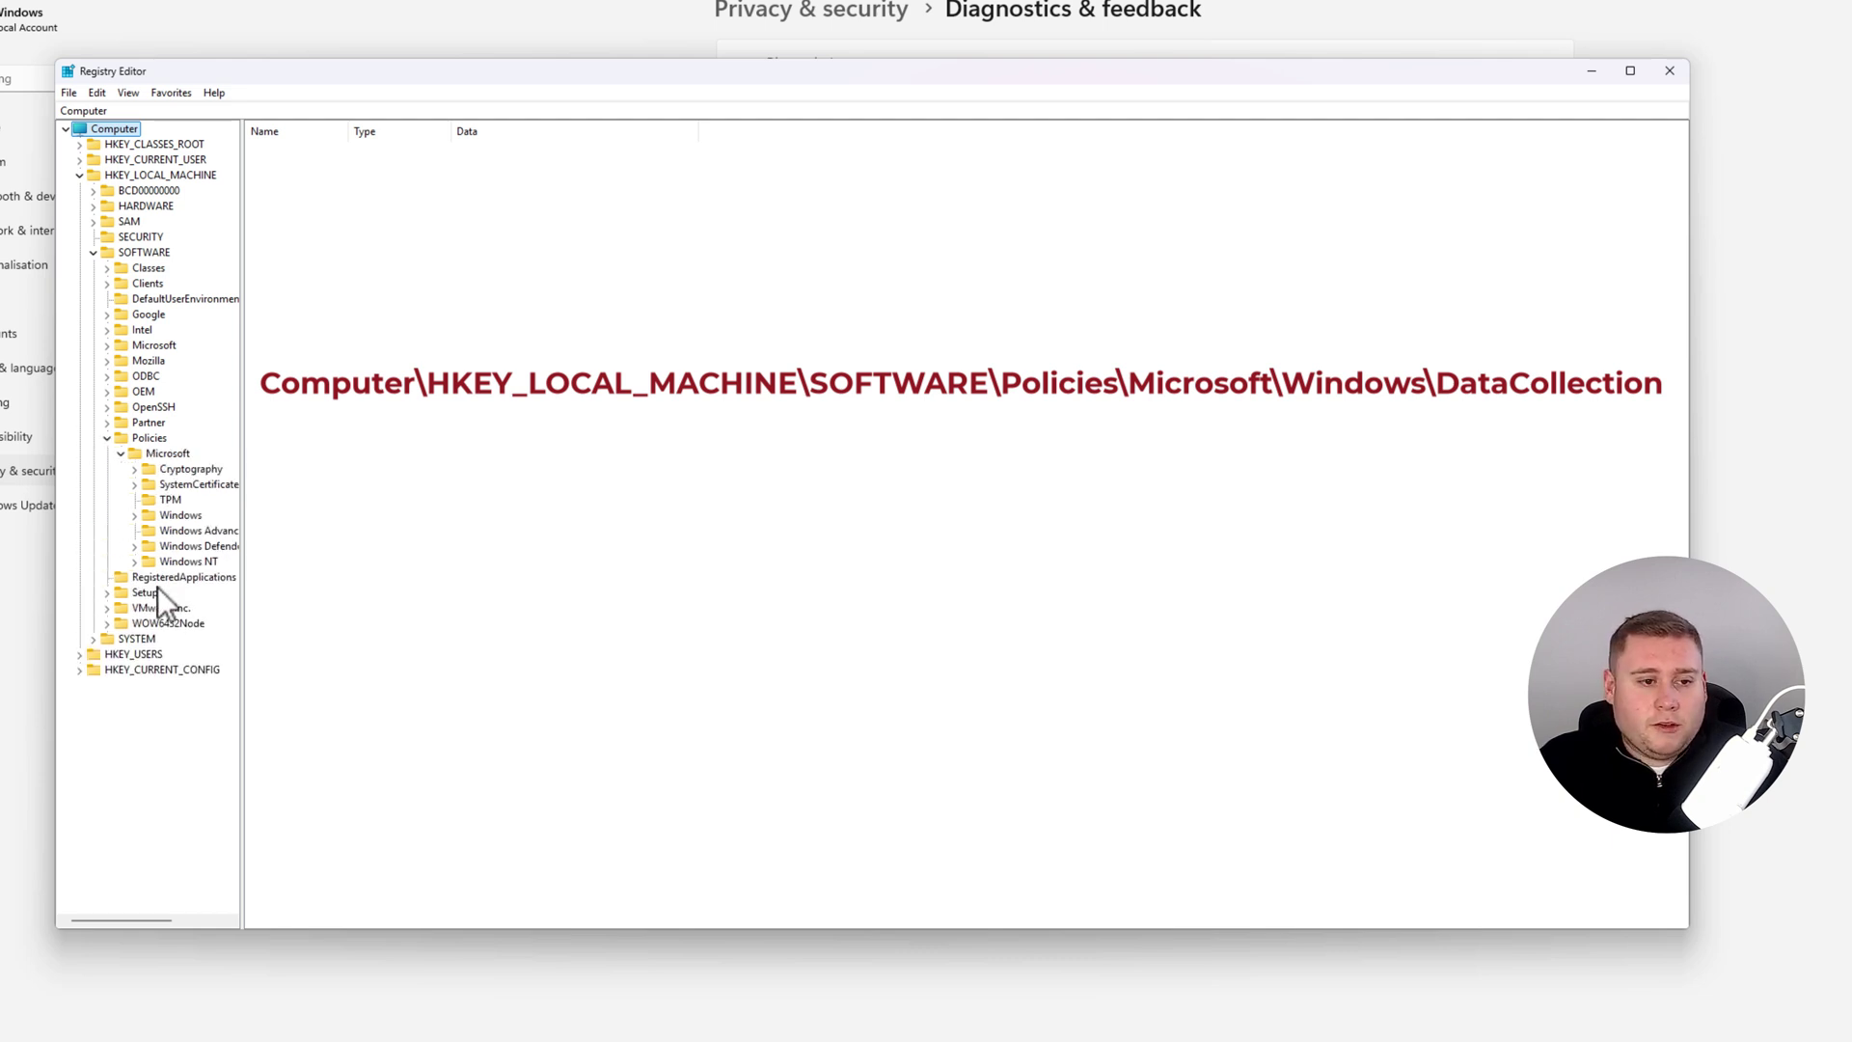
left_click(135, 517)
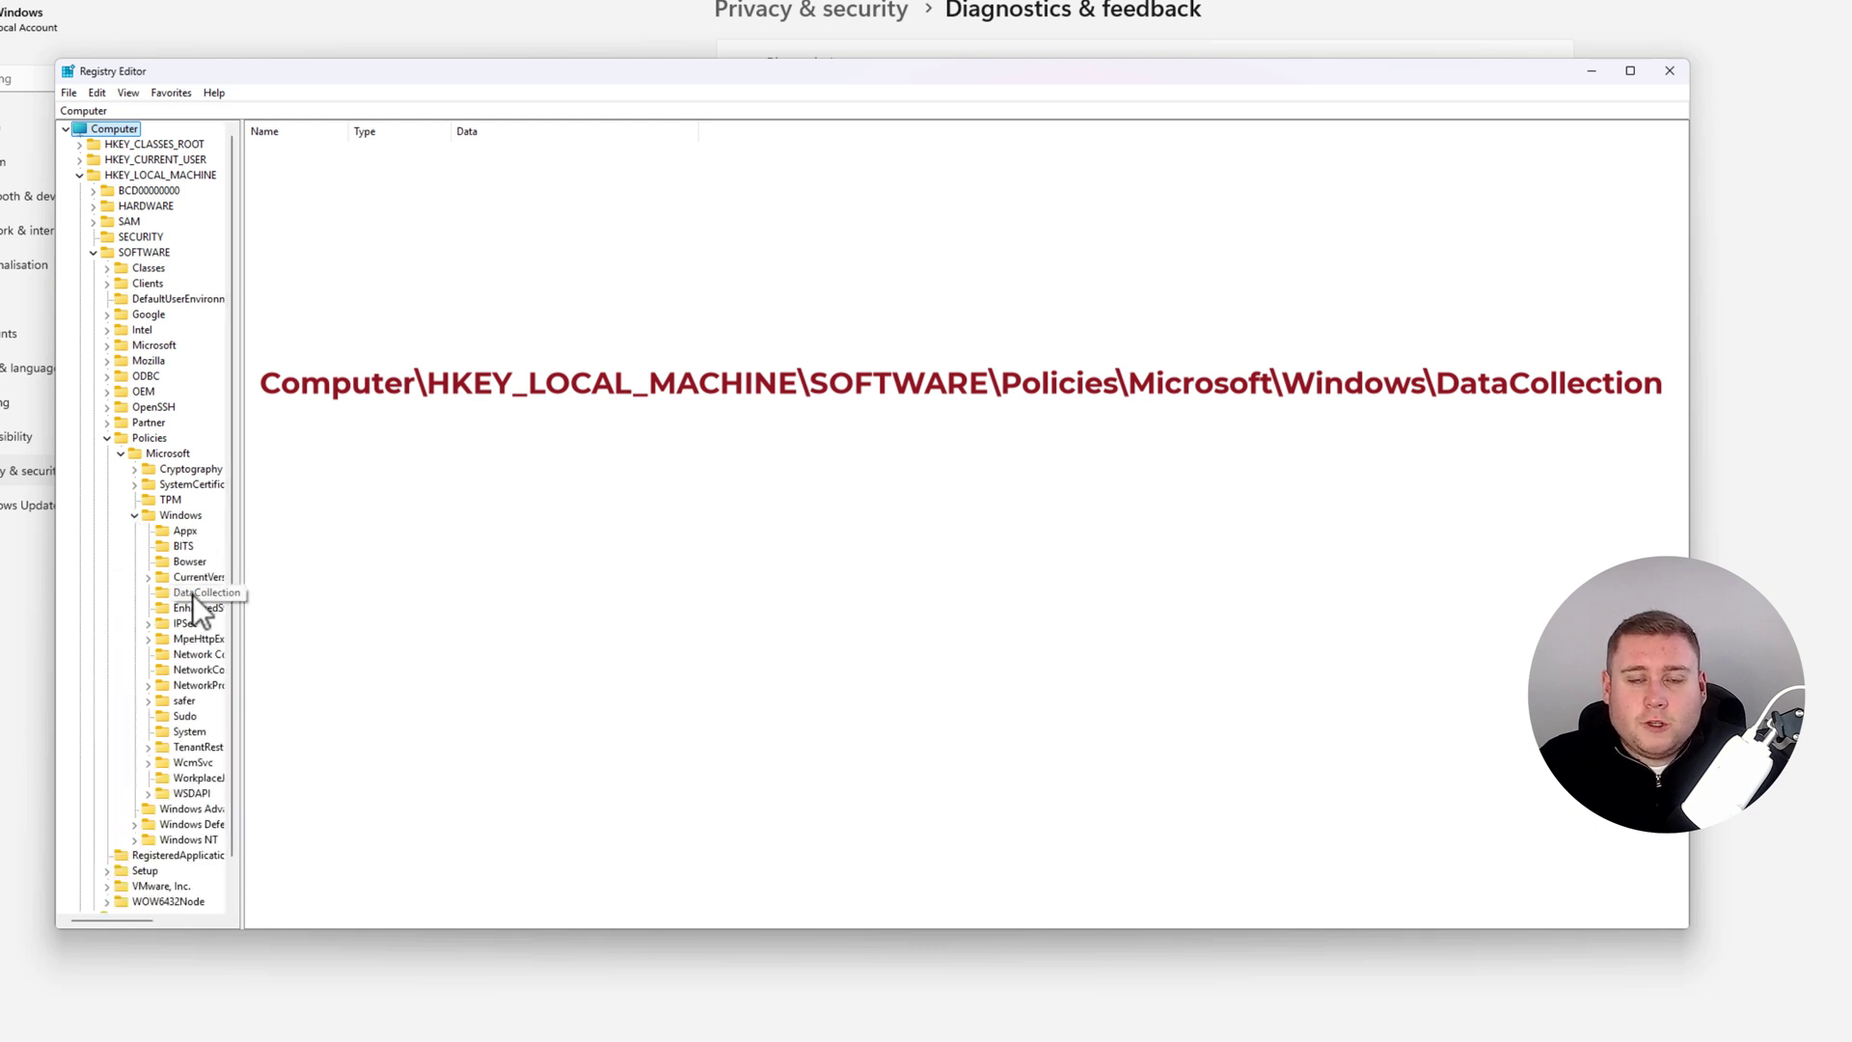
left_click(195, 594)
- Create a new key under Policies\Microsoft\Windows and delete it again
right_click(169, 515)
mouse_move(210, 545)
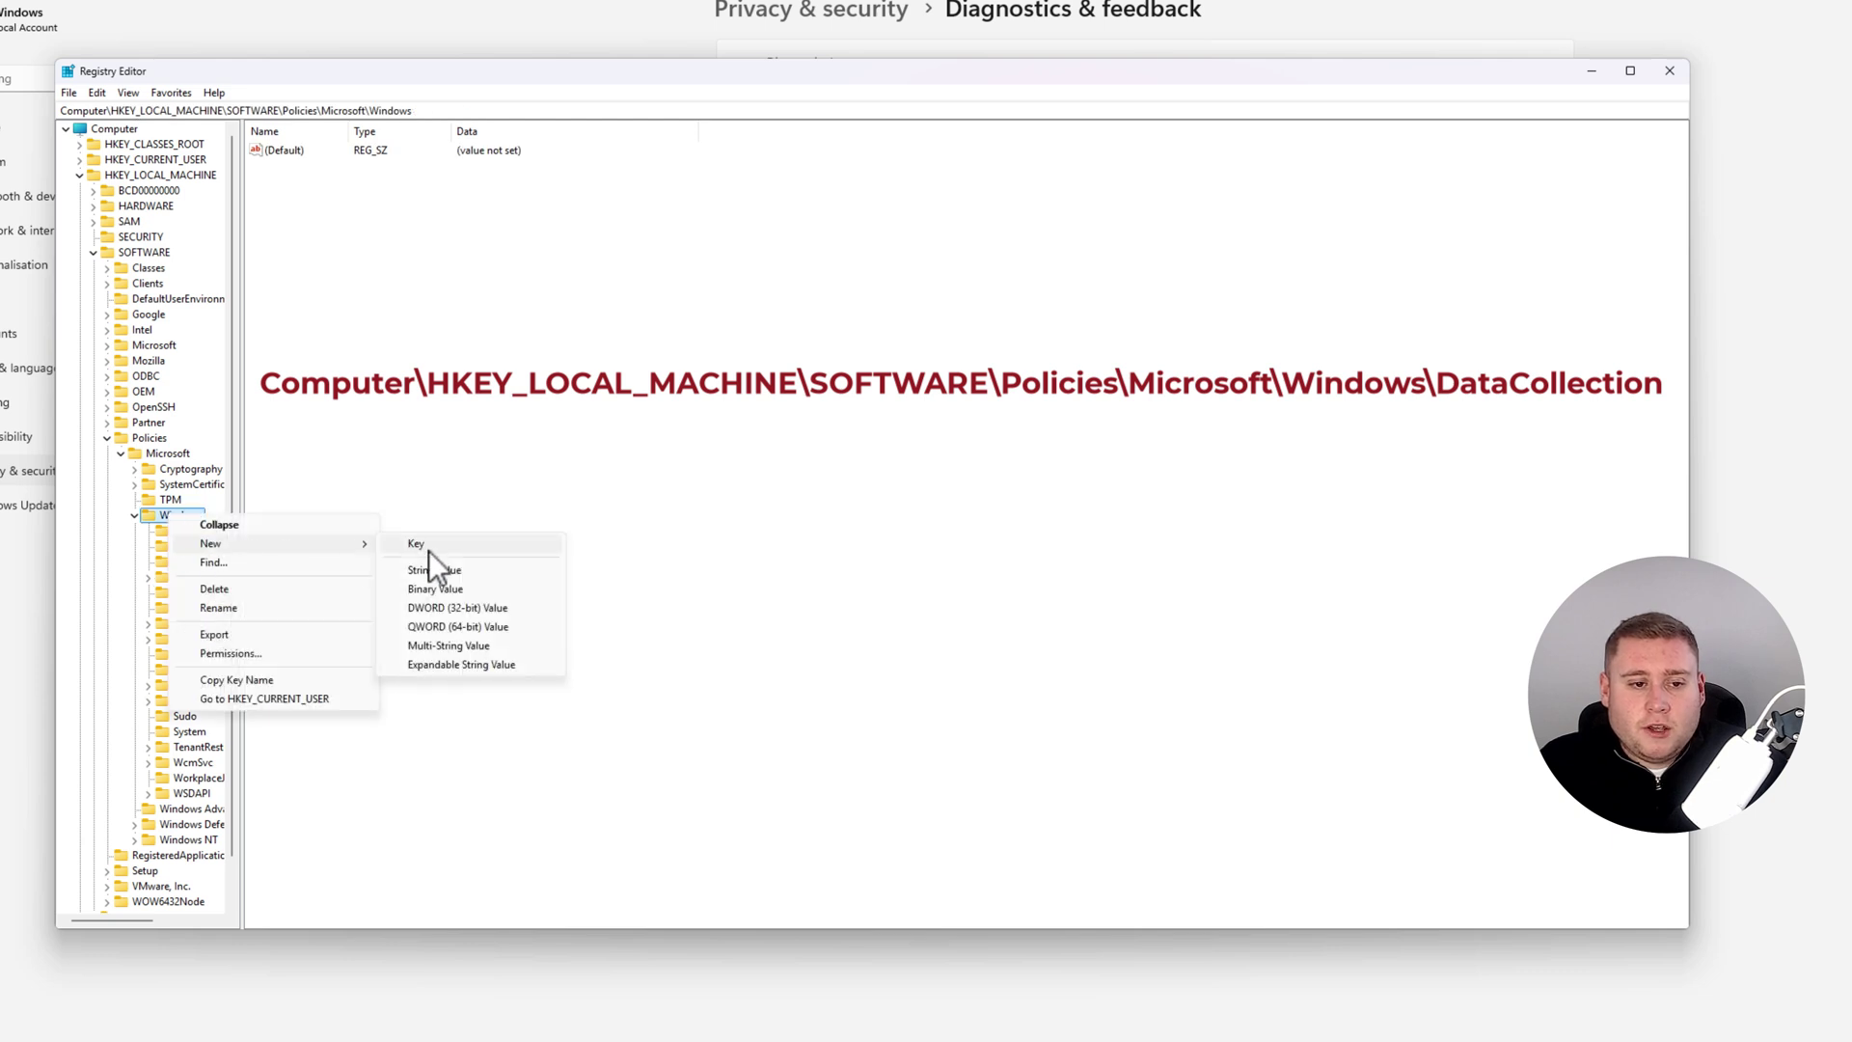
left_click(438, 550)
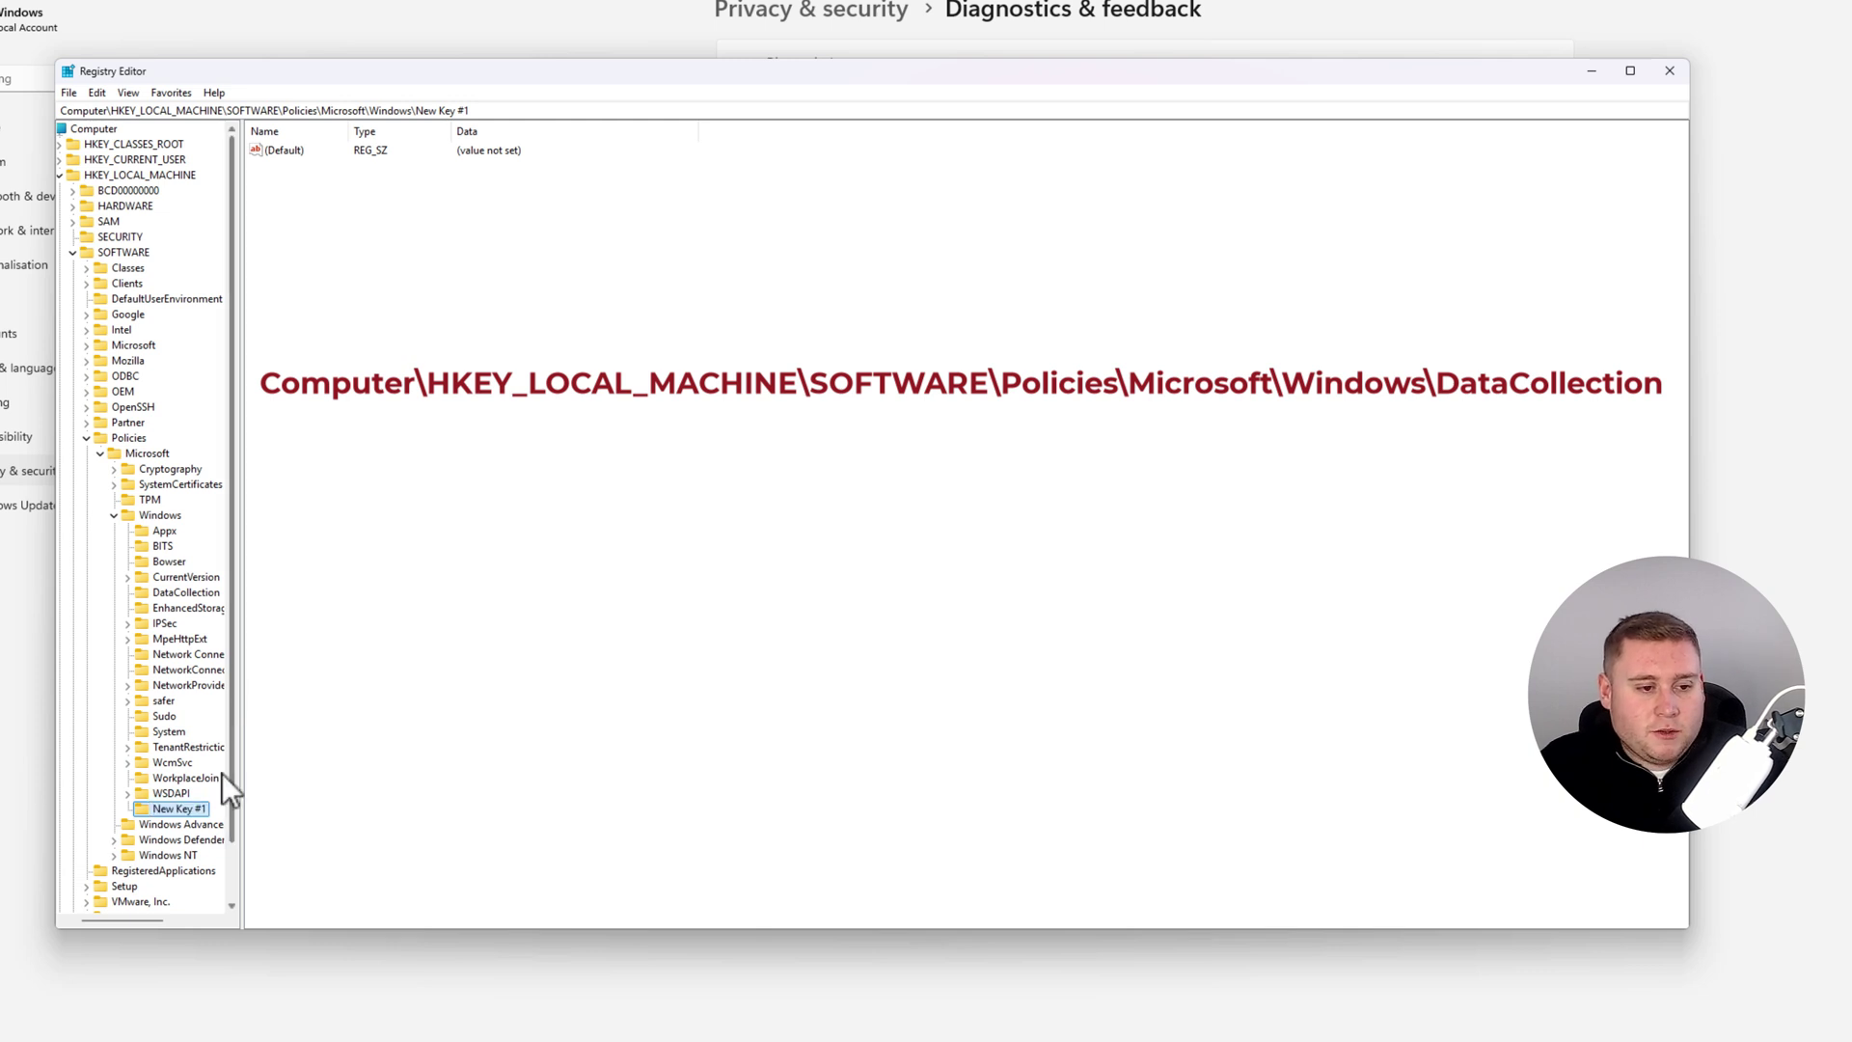
right_click(185, 809)
left_click(265, 885)
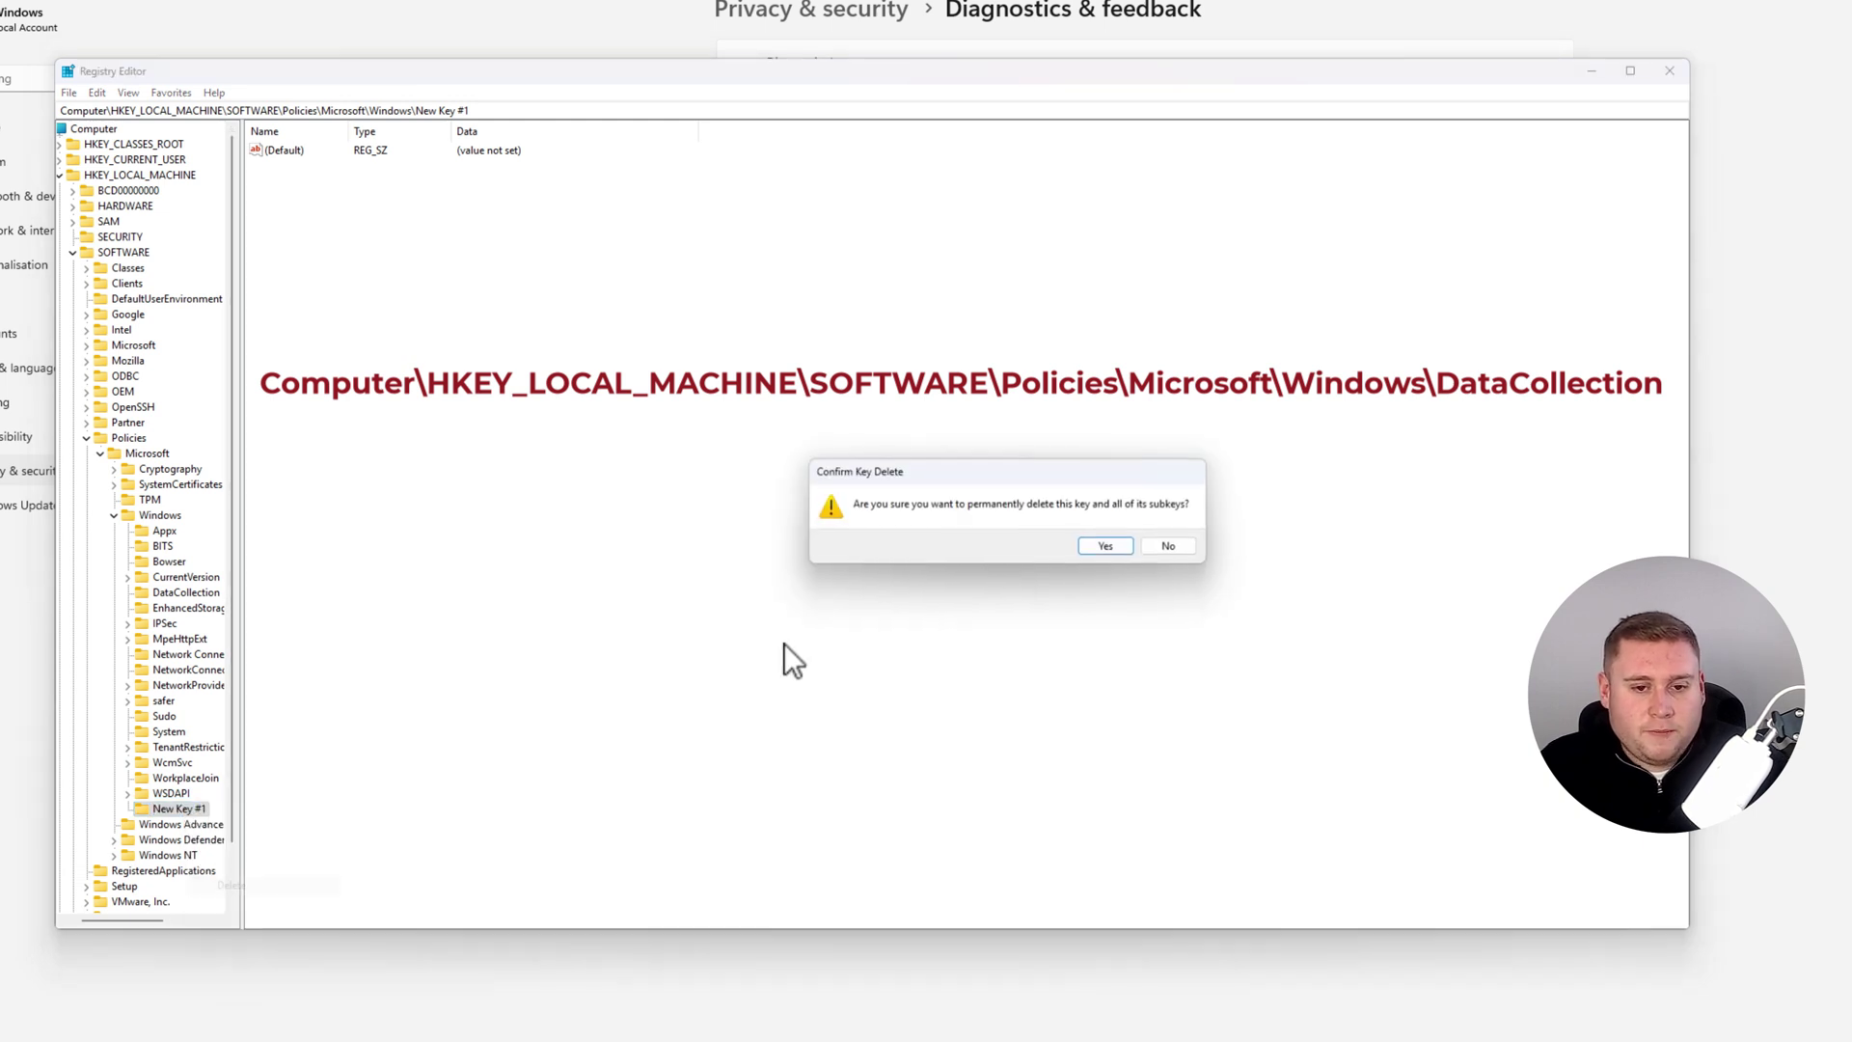
left_click(1103, 546)
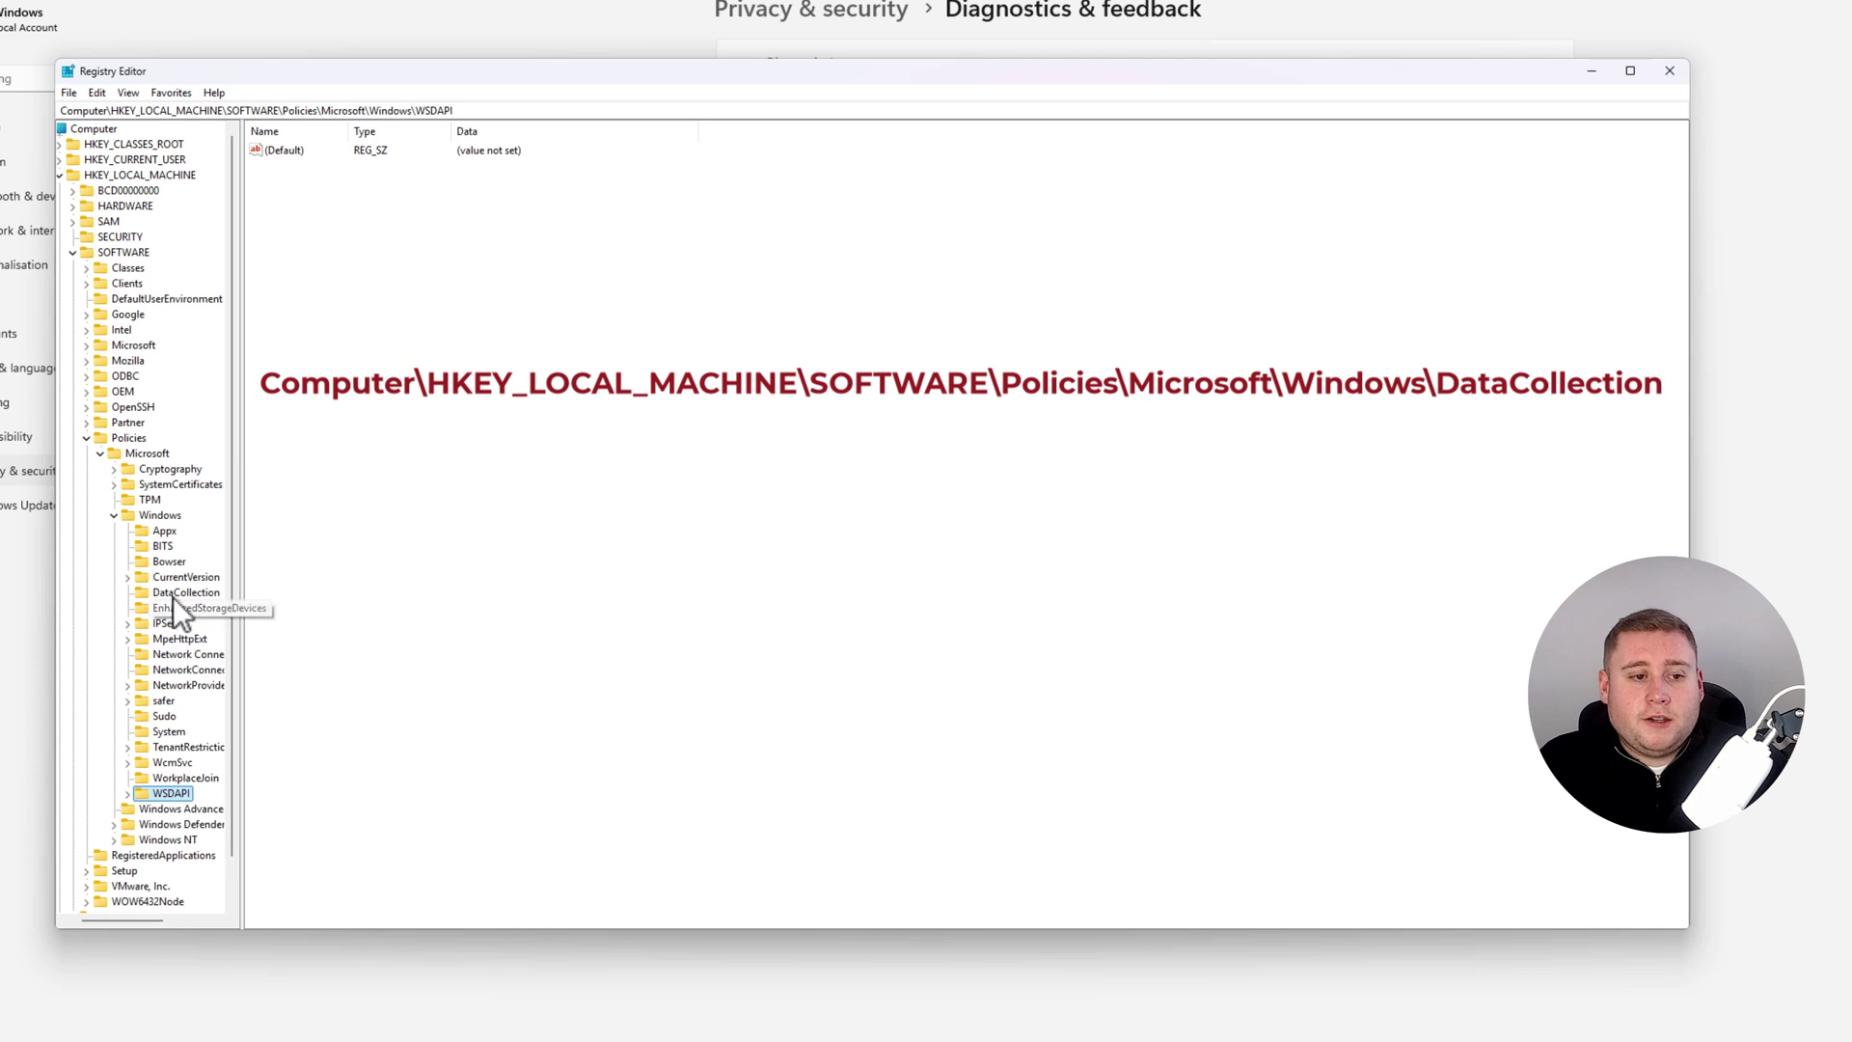
- Select the DataCollection key and create a DWORD (32-bit) value named AllowTelemetry in it
type("data")
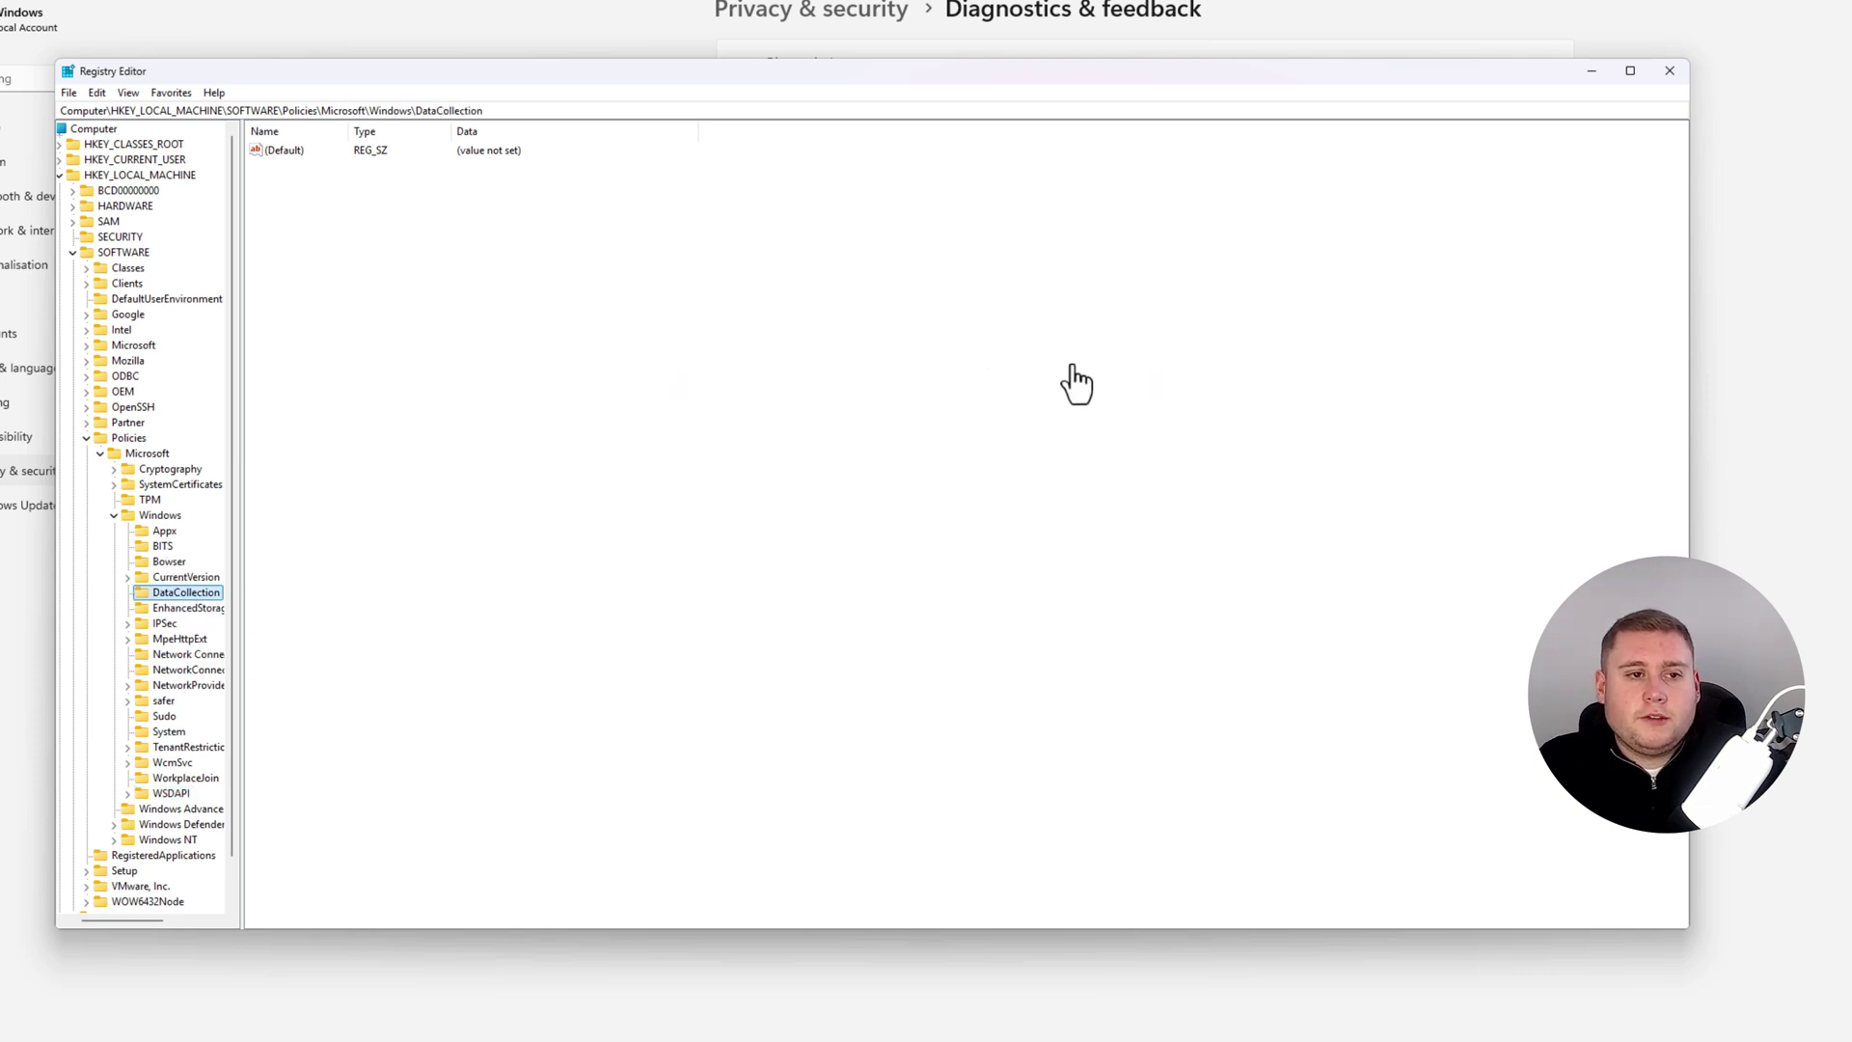
right_click(439, 304)
mouse_move(480, 312)
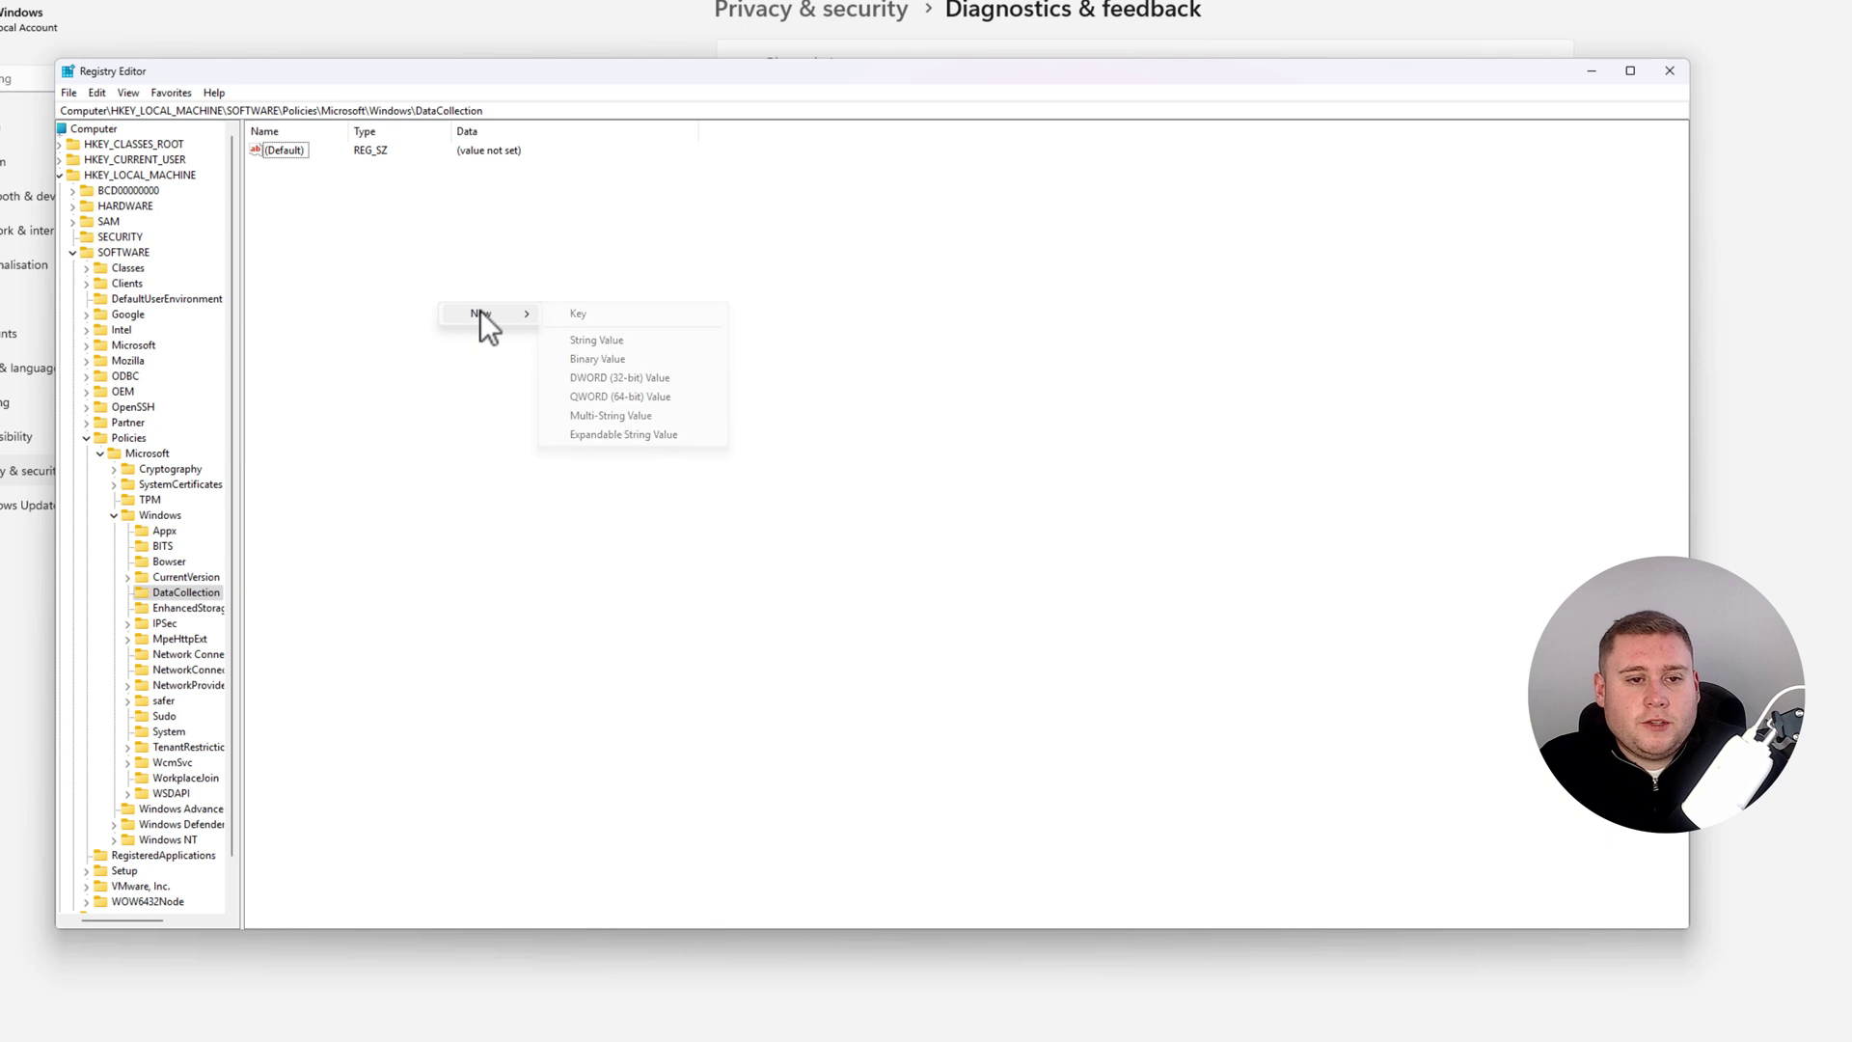
left_click(610, 379)
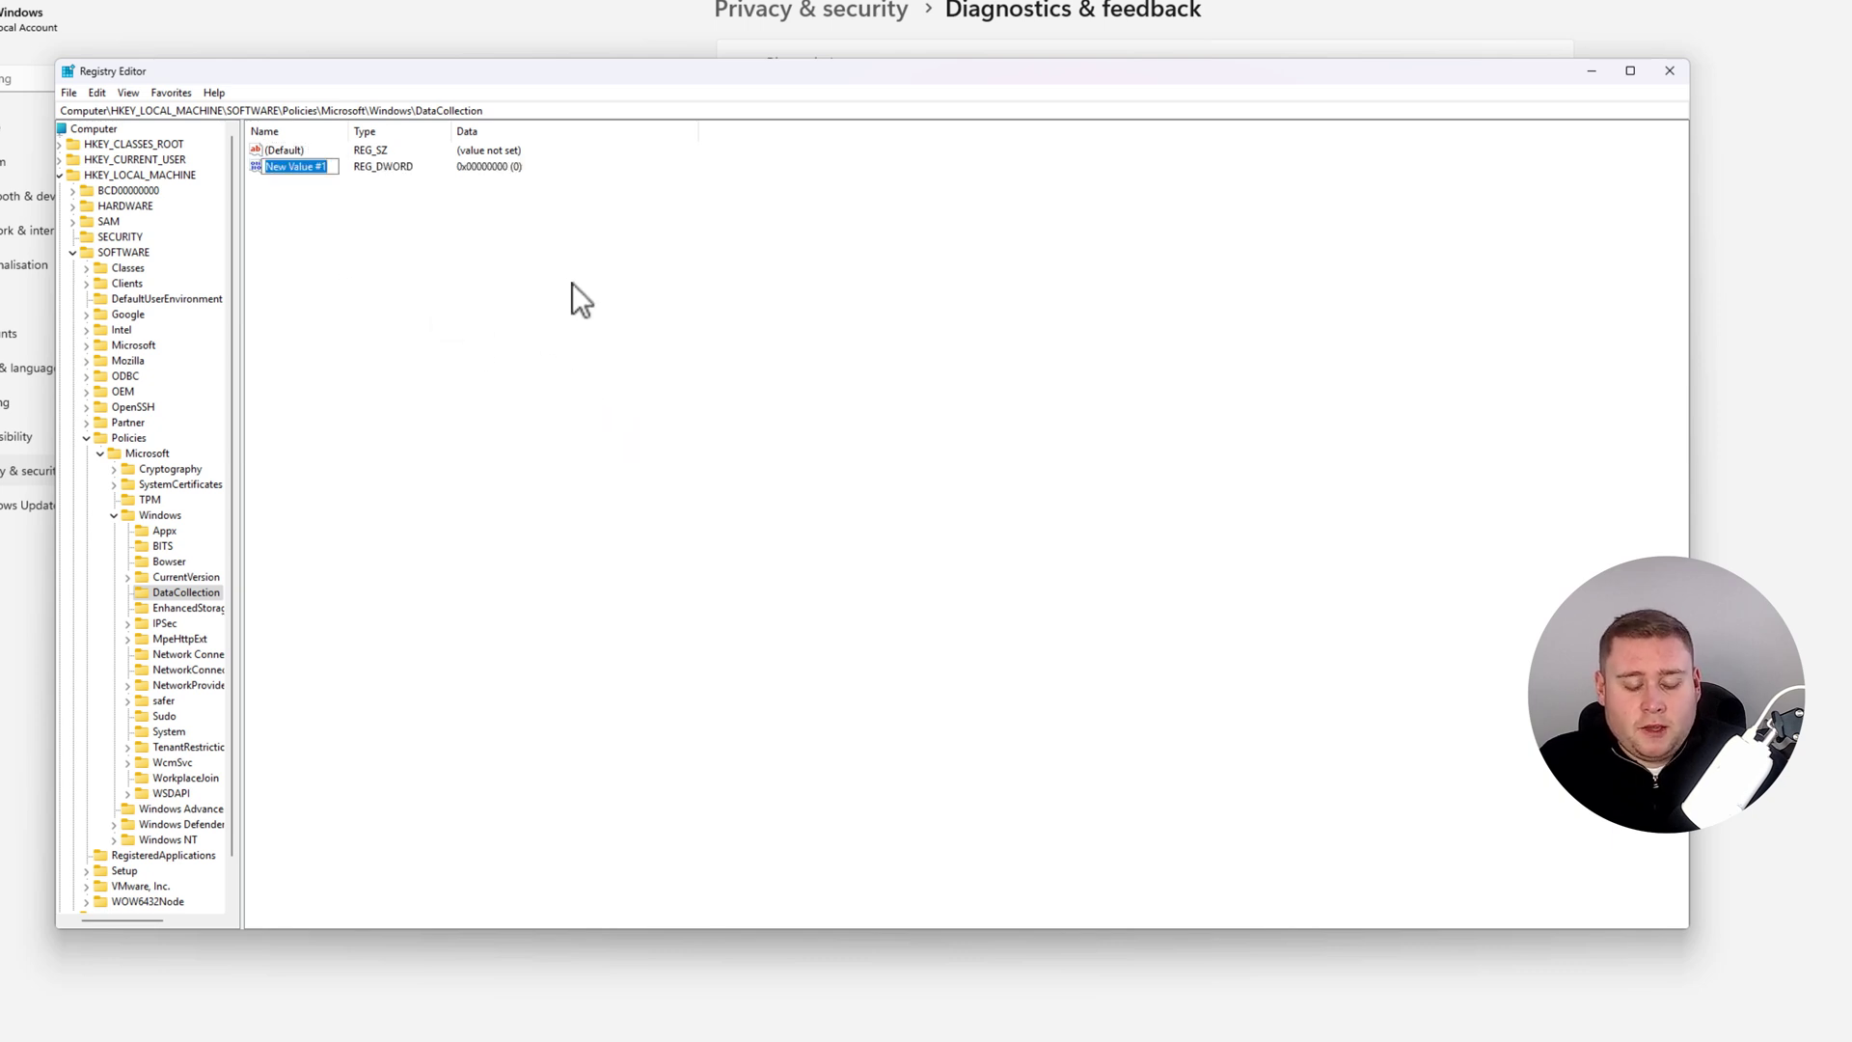
type("Allow")
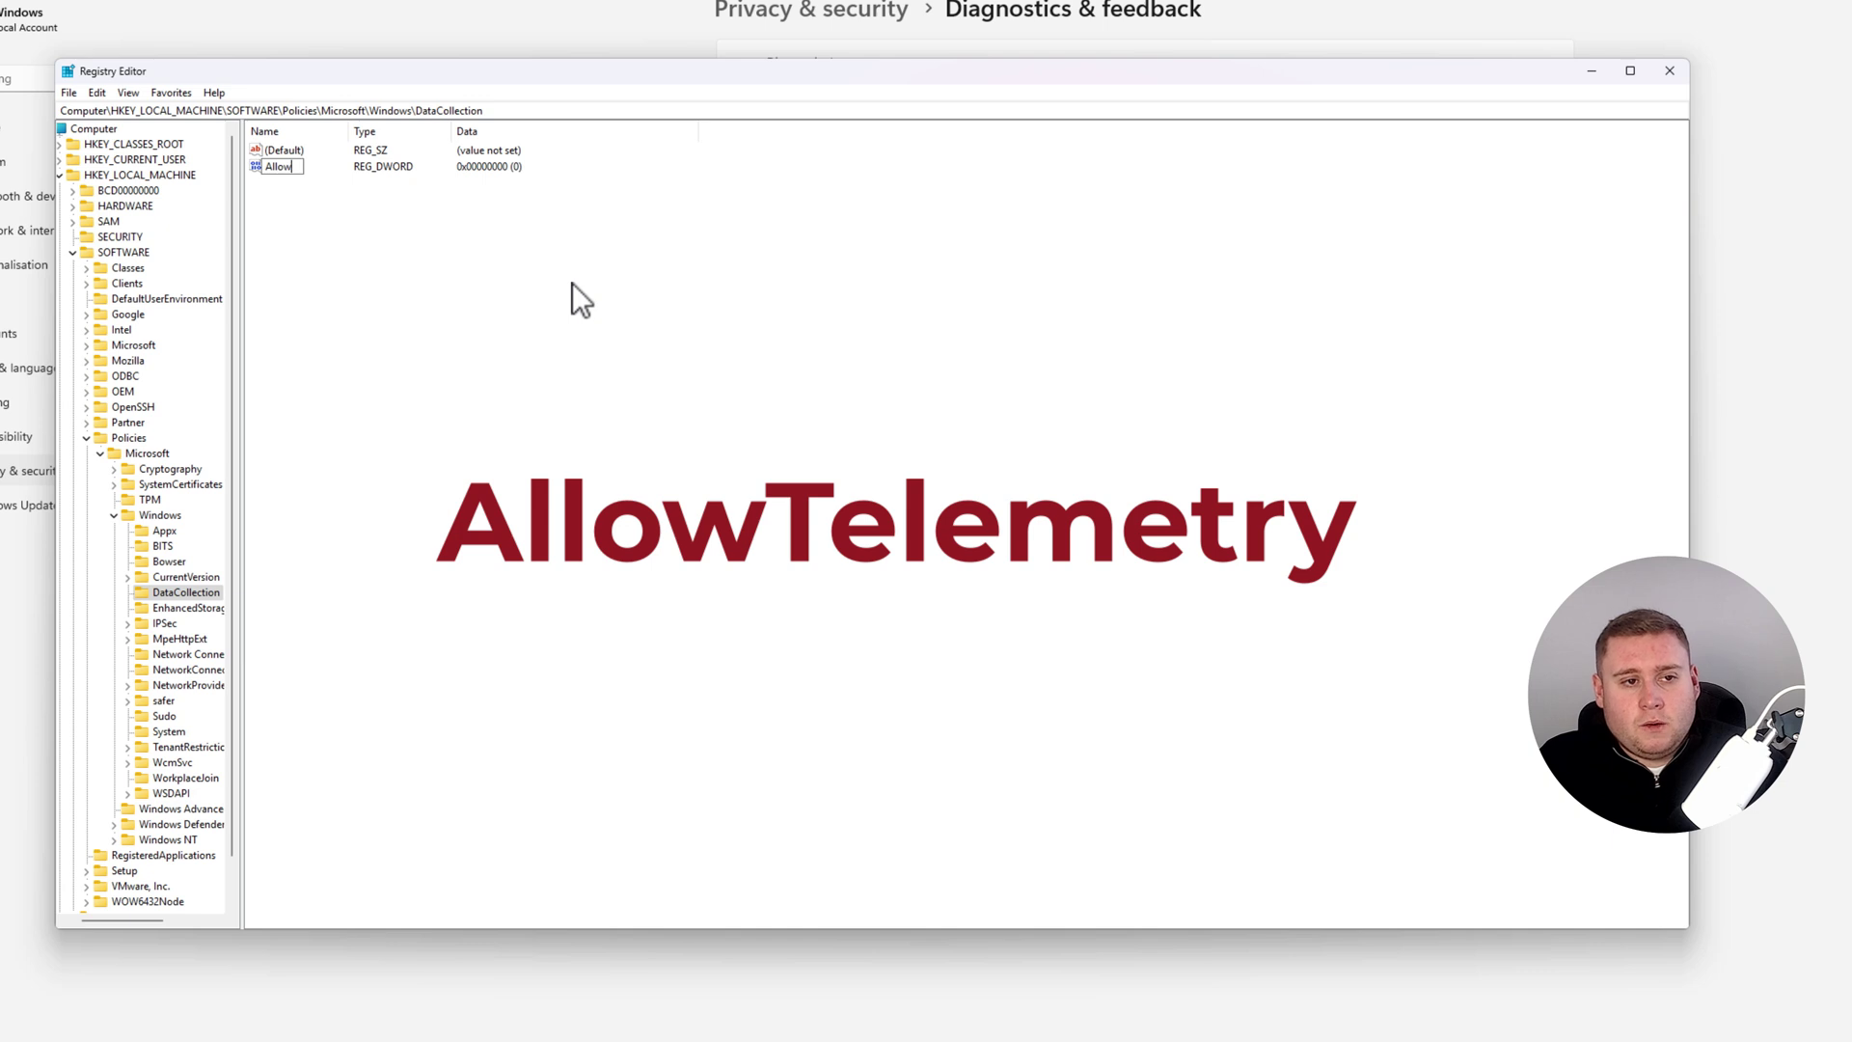
type("Telemetry")
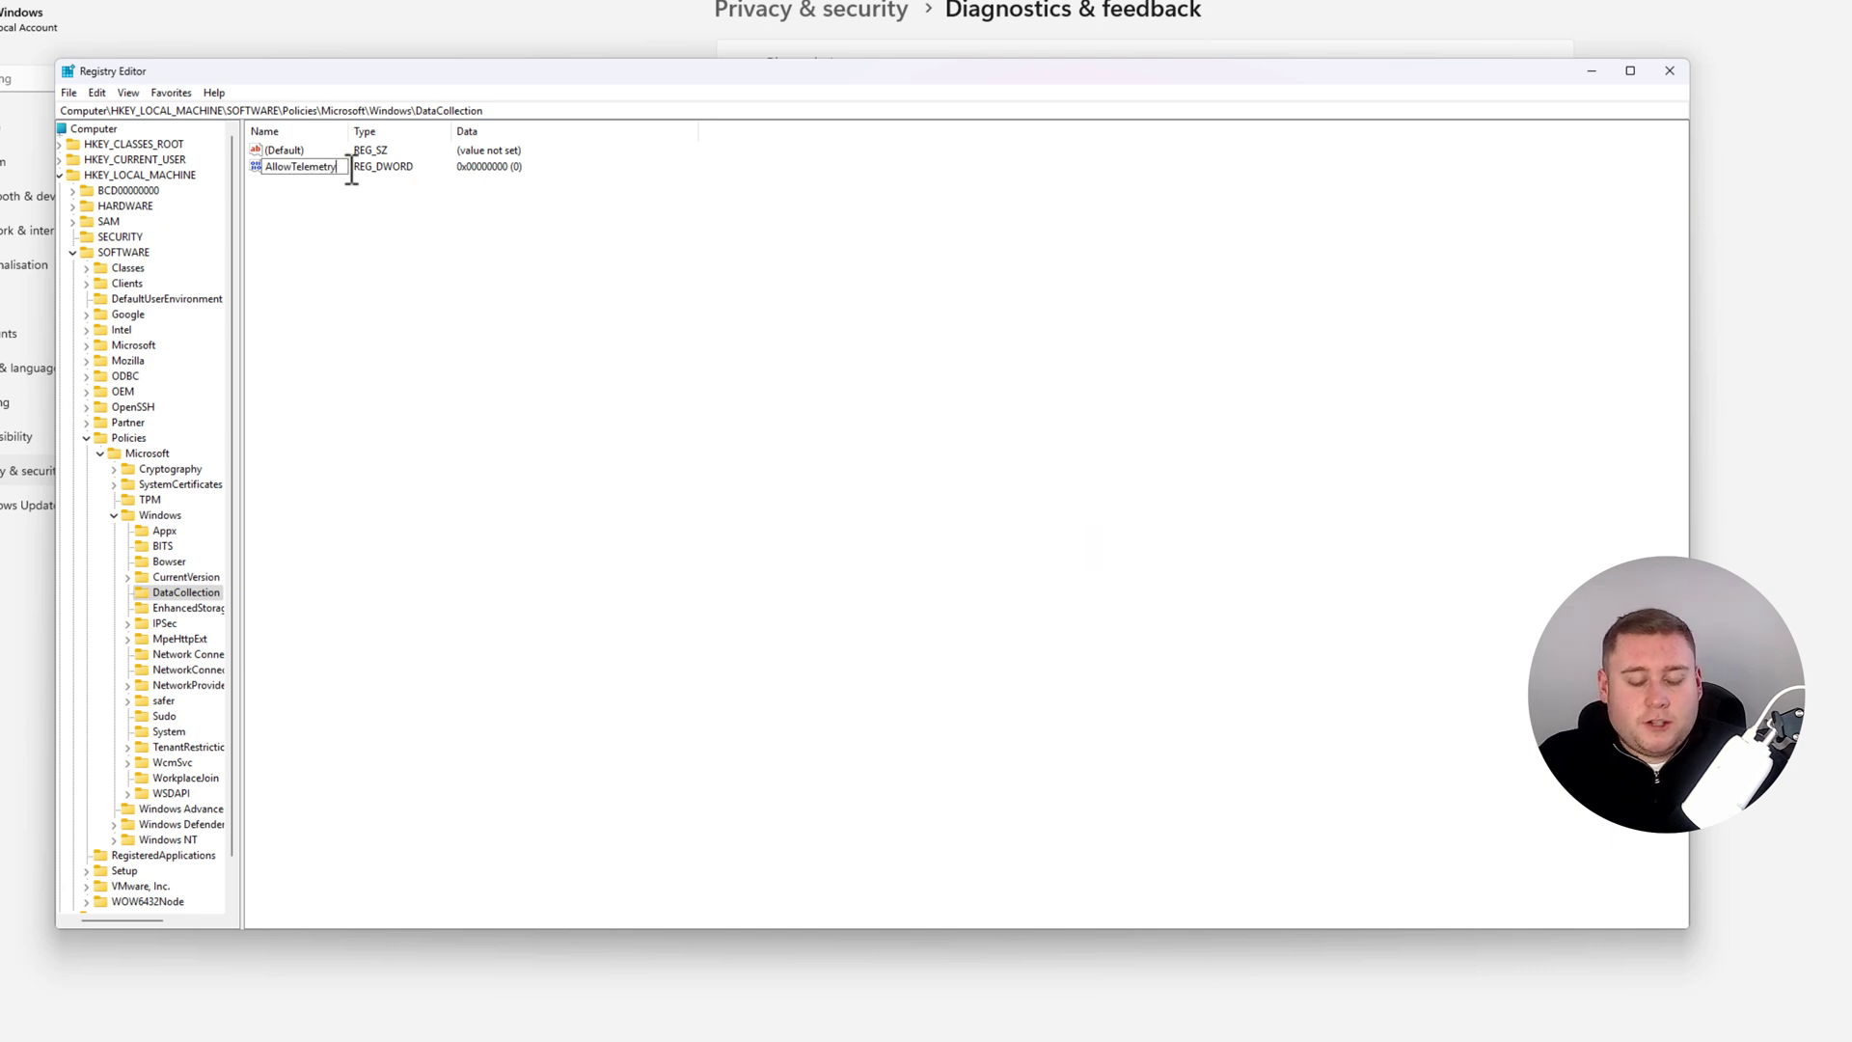
key("Return")
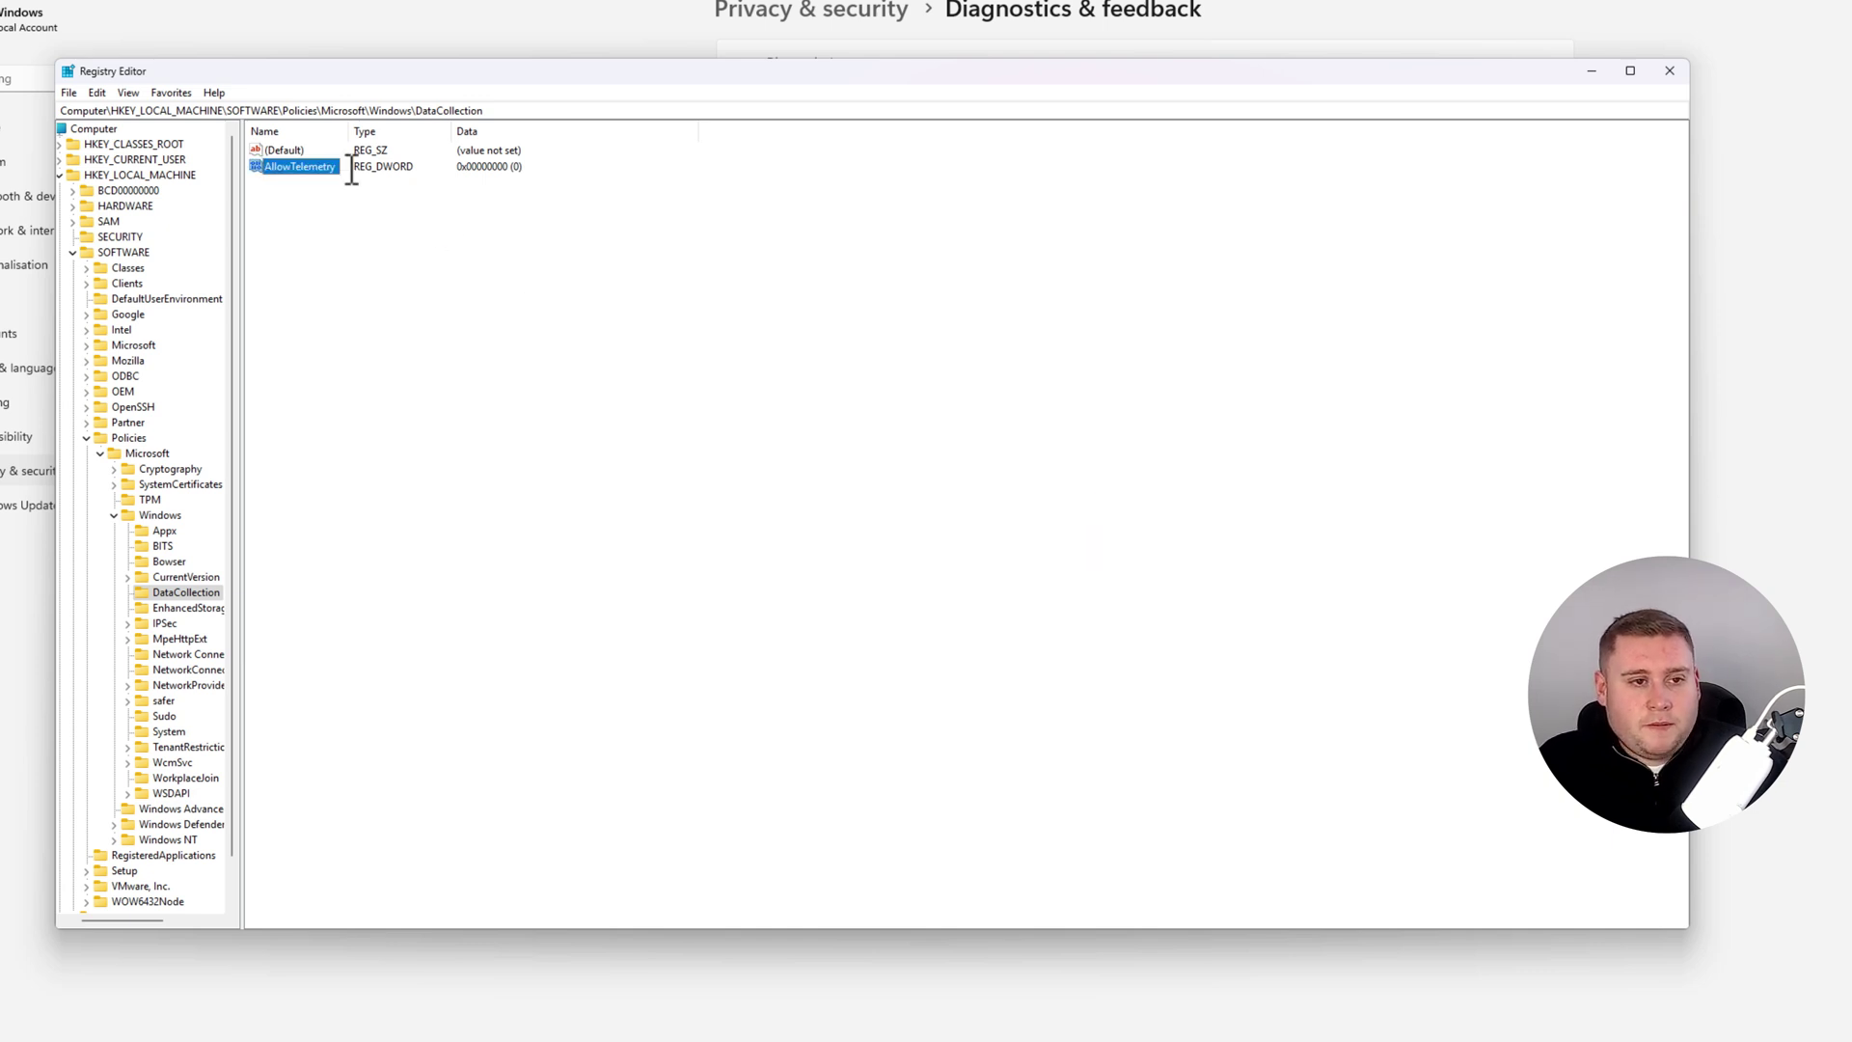
- Open the AllowTelemetry value, accept hexadecimal value data 0, and close Registry Editor
double_click(301, 166)
left_click_drag(252, 150, 423, 214)
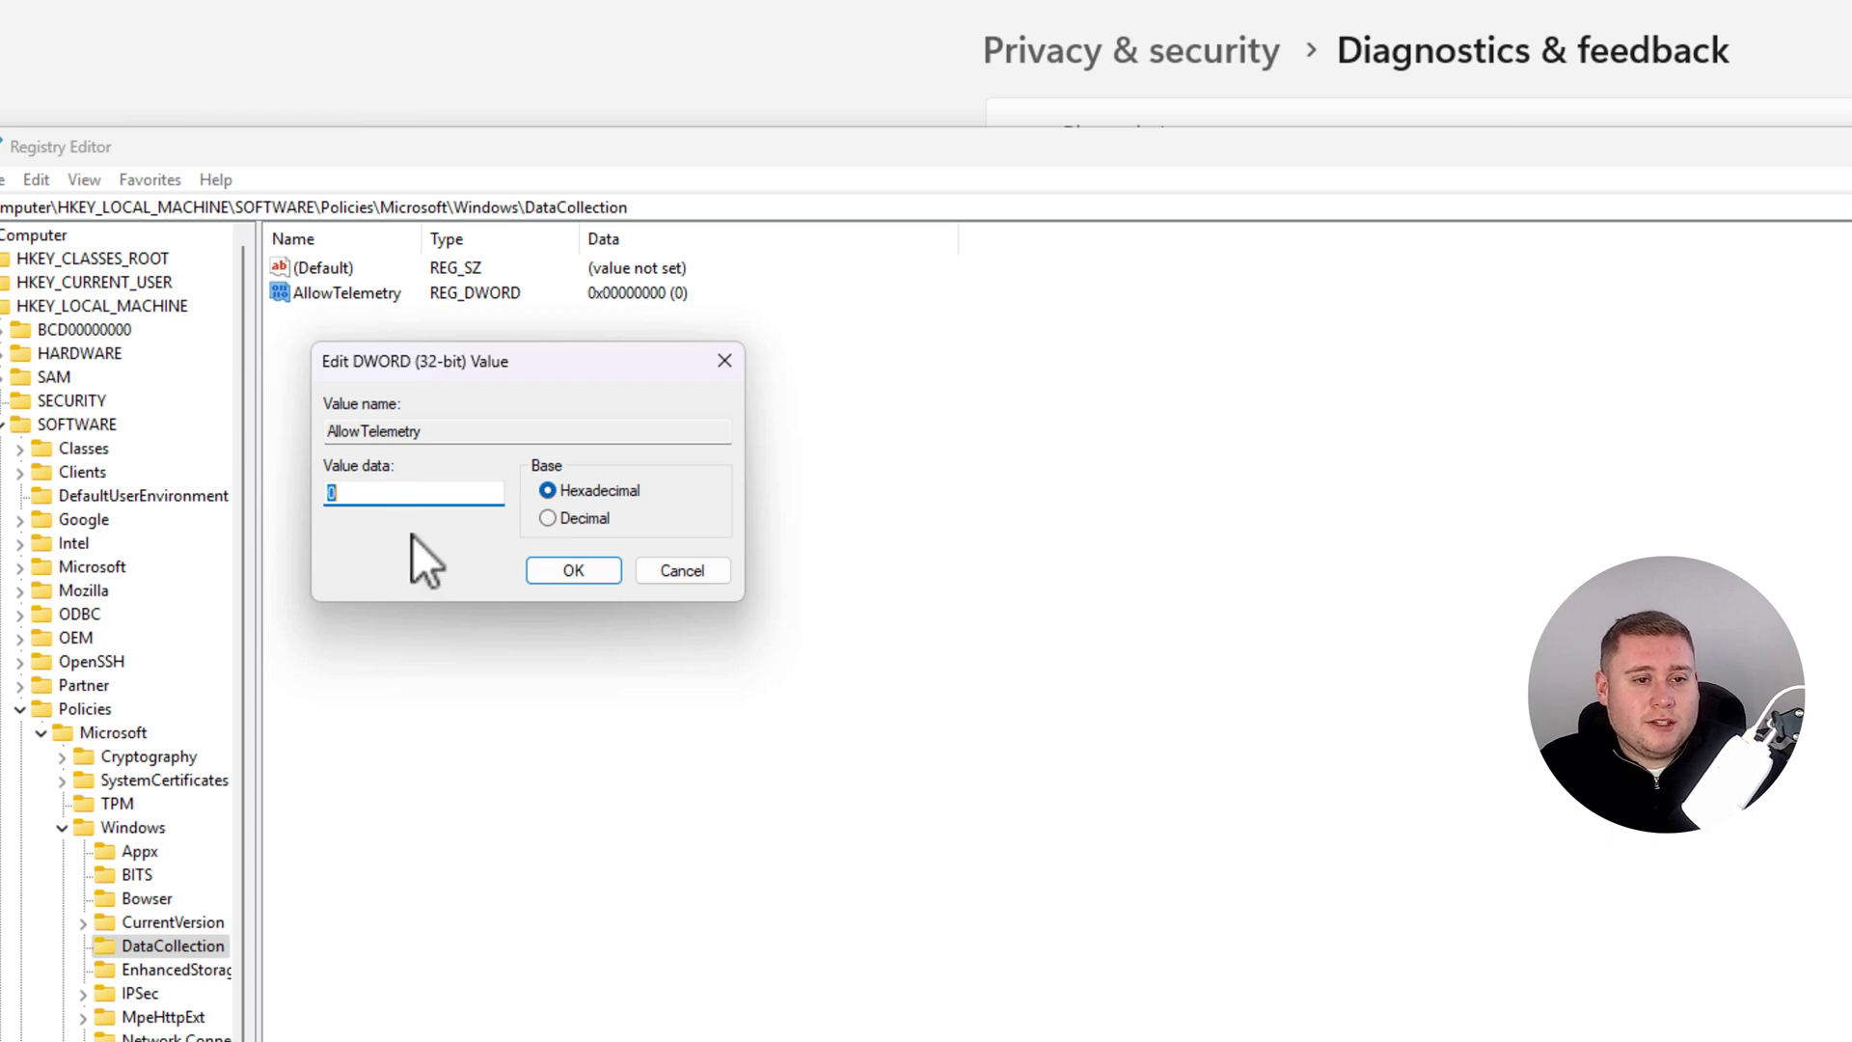
left_click(573, 571)
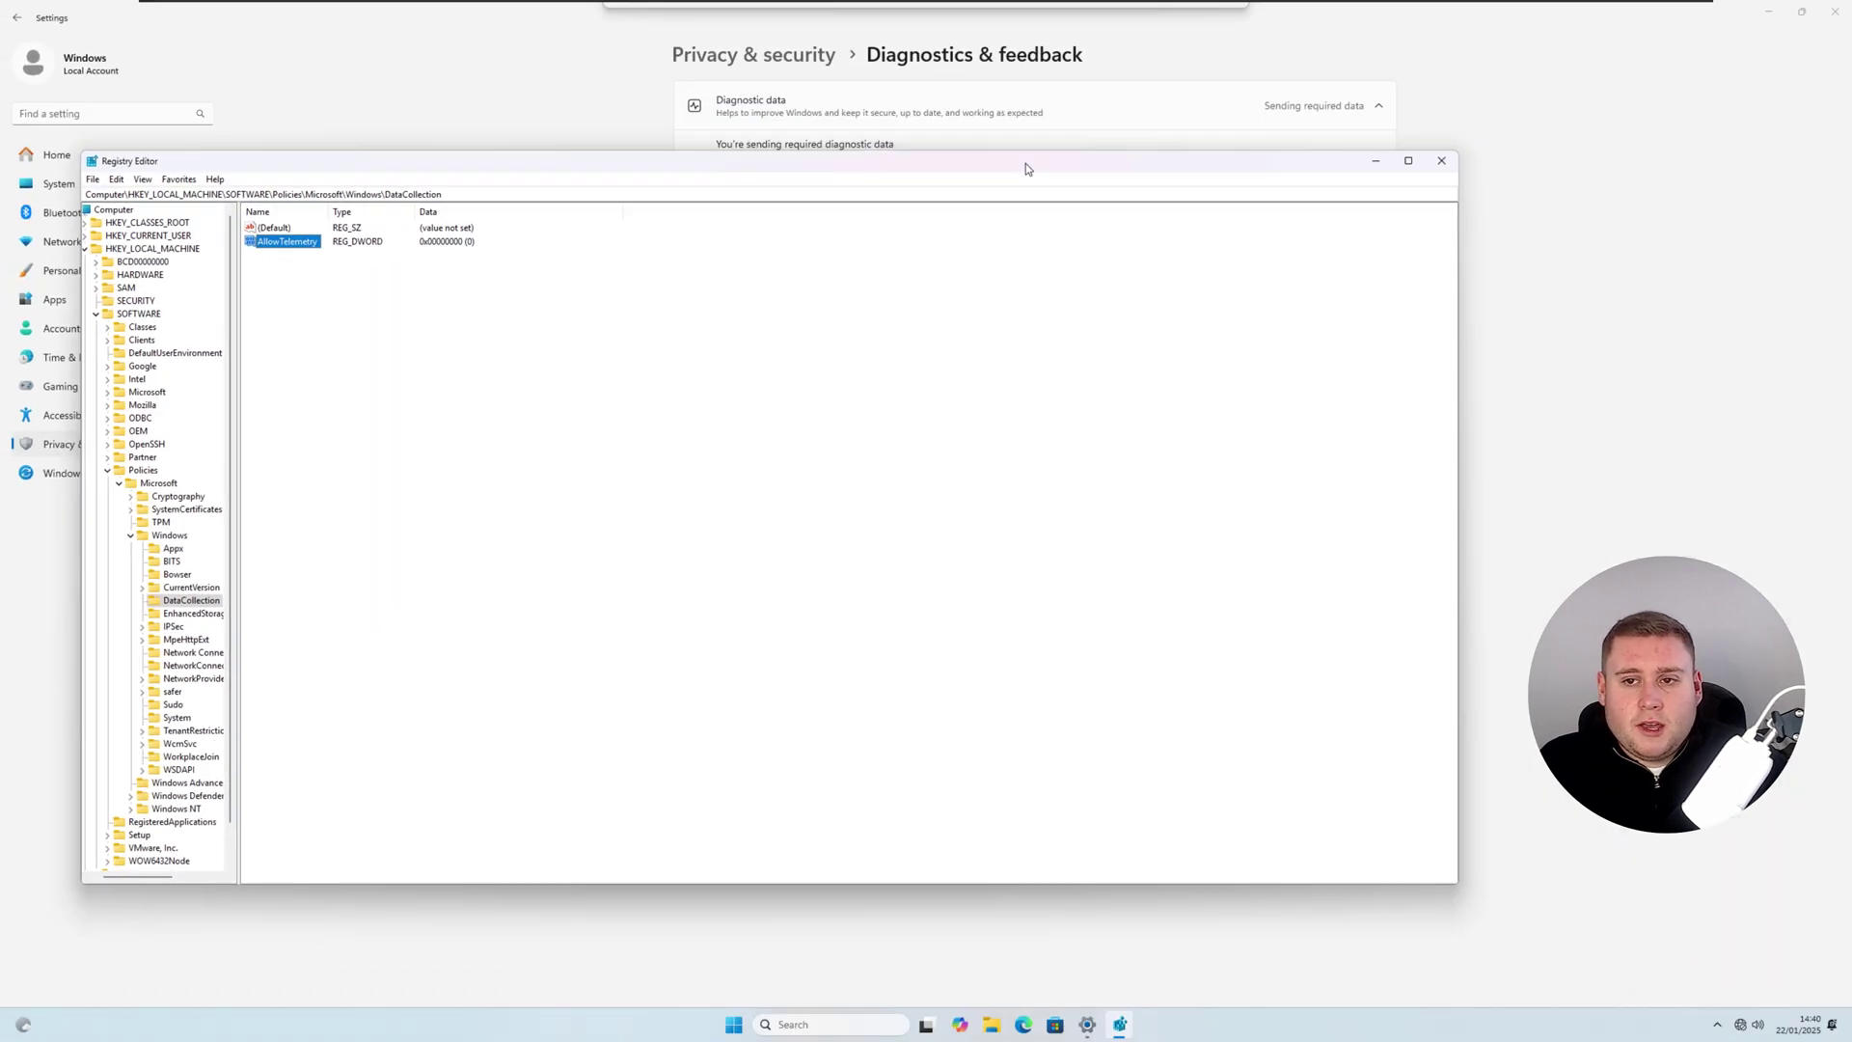
left_click(1438, 164)
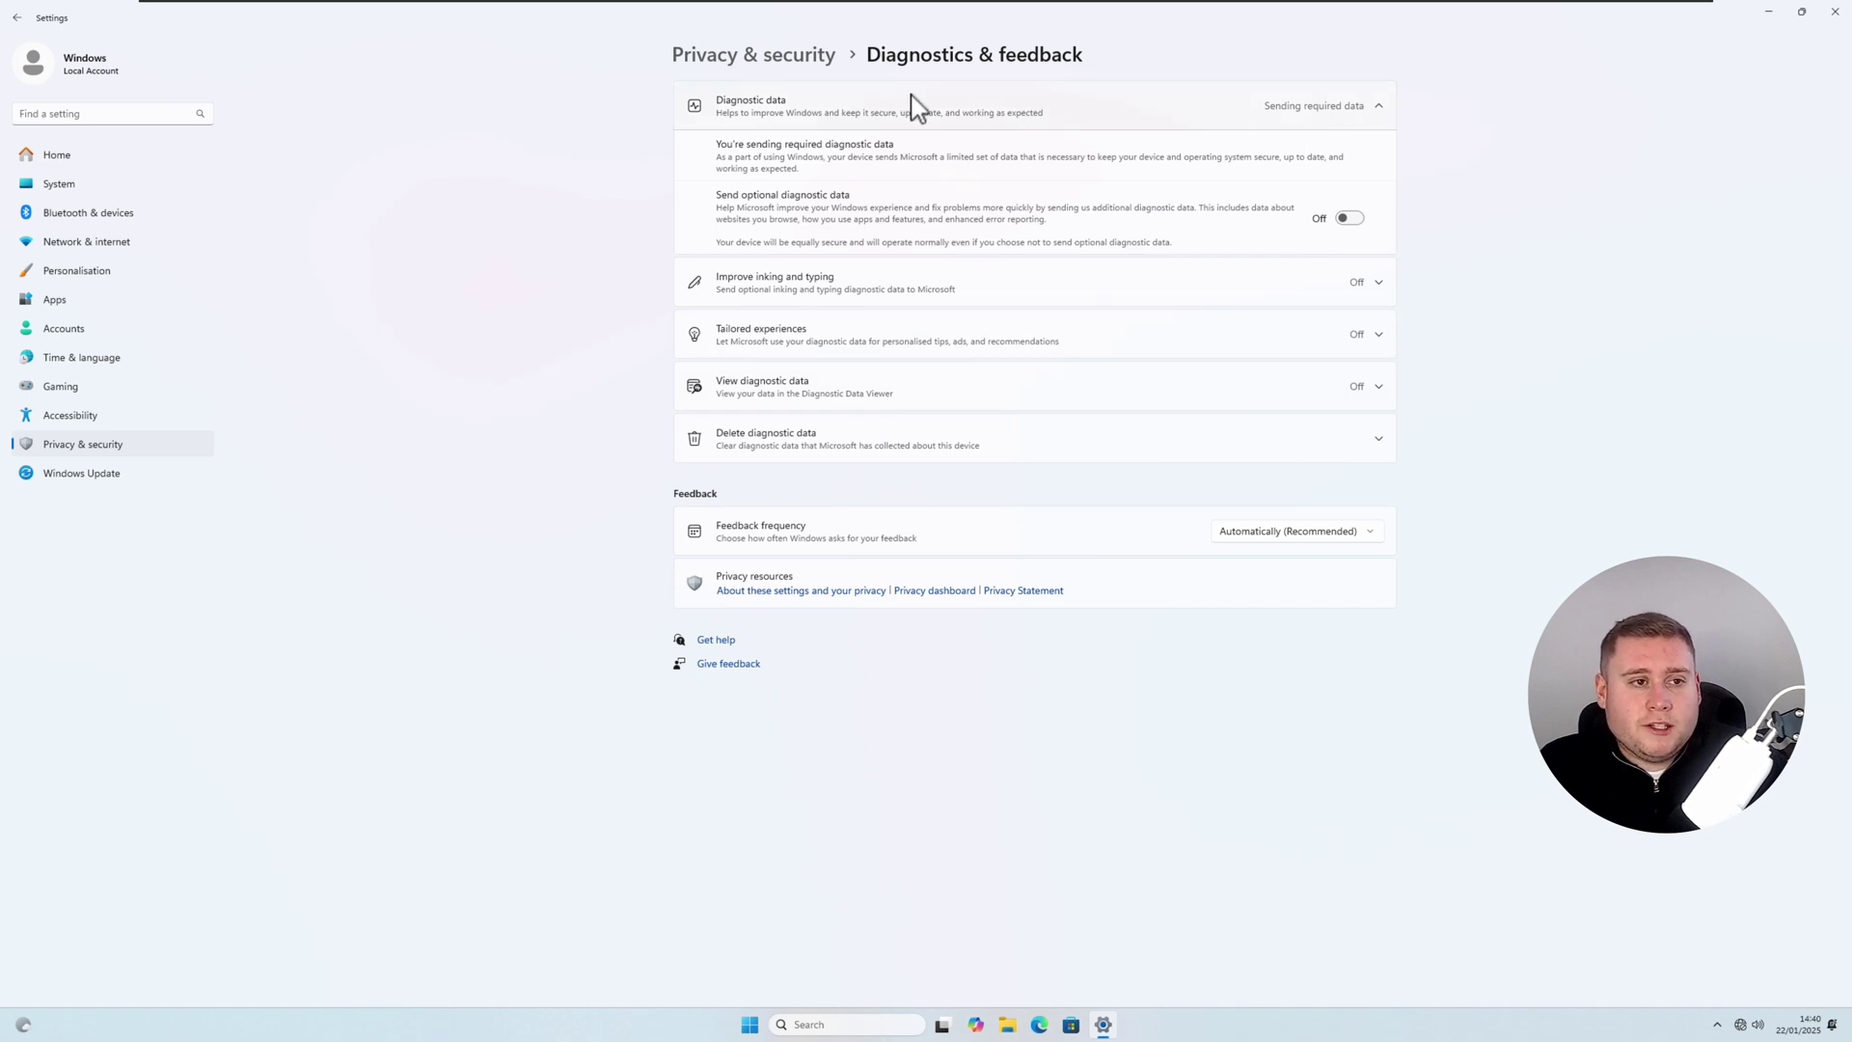
- Return to the Privacy & security overview in Settings and reopen Diagnostics & feedback
left_click(786, 56)
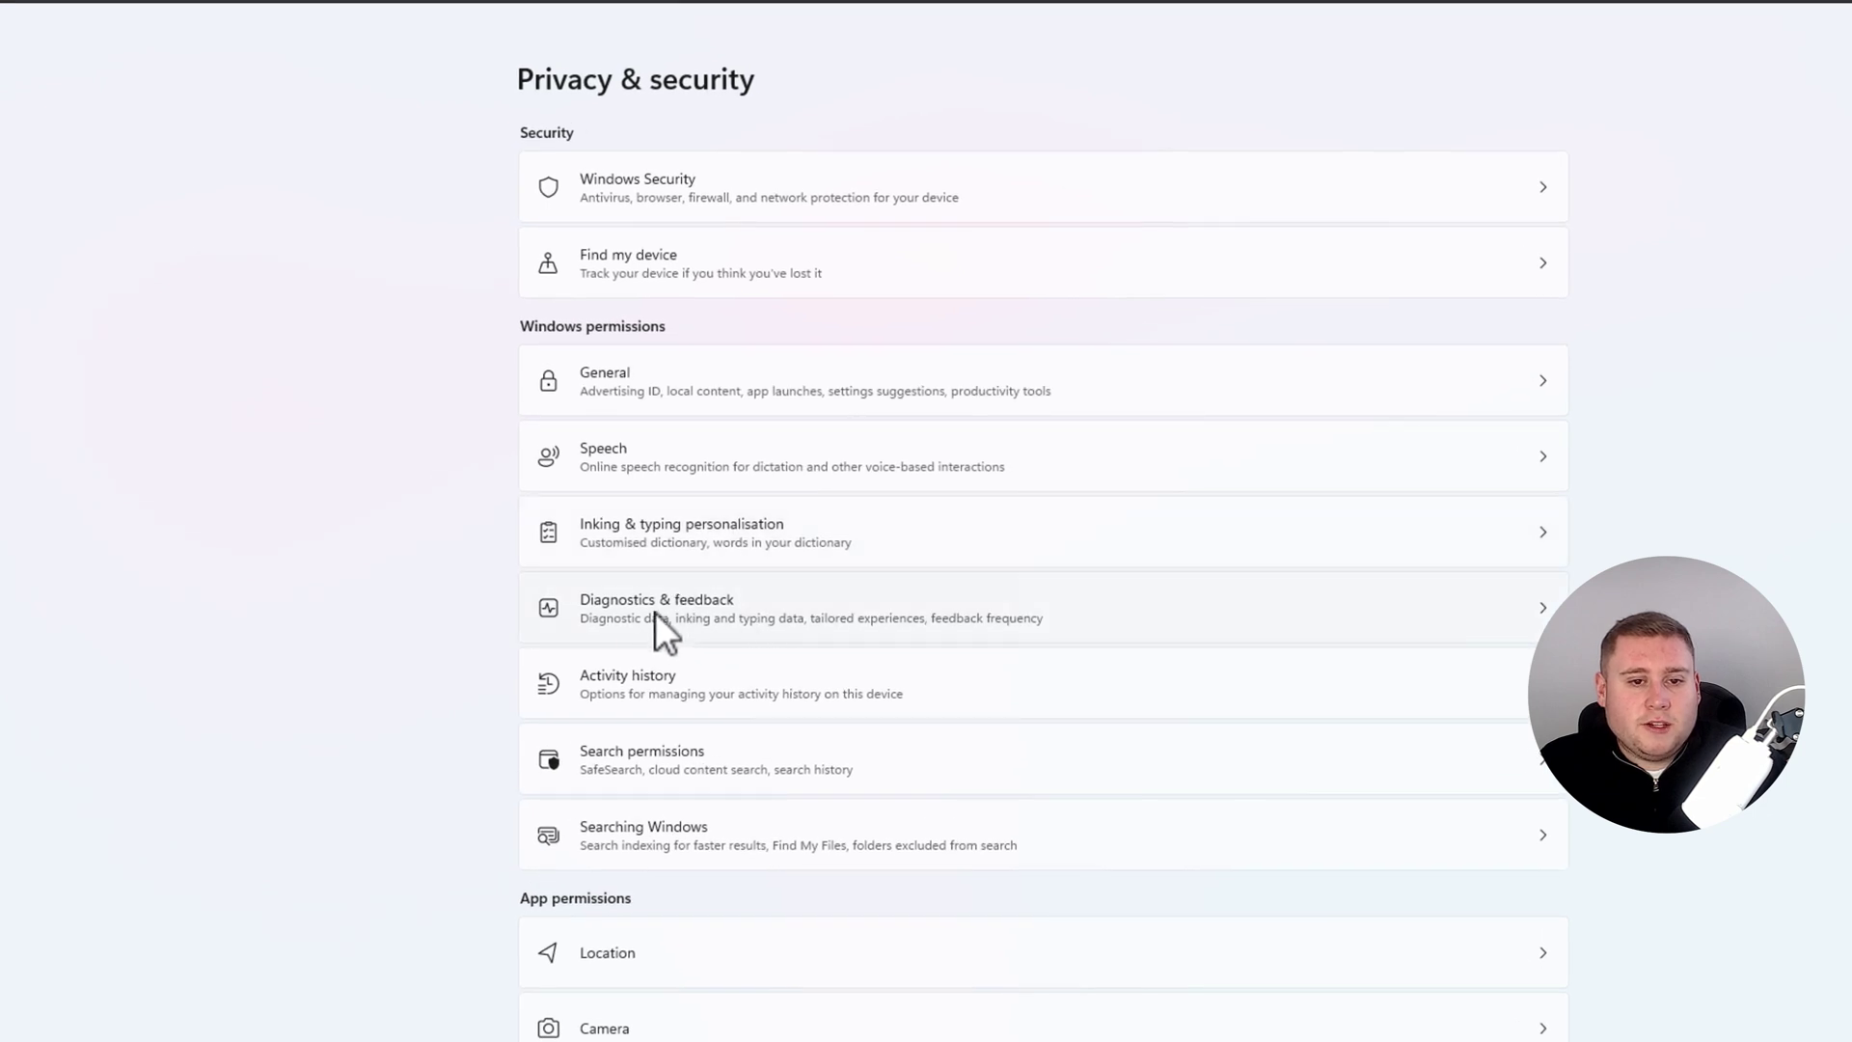
left_click(660, 617)
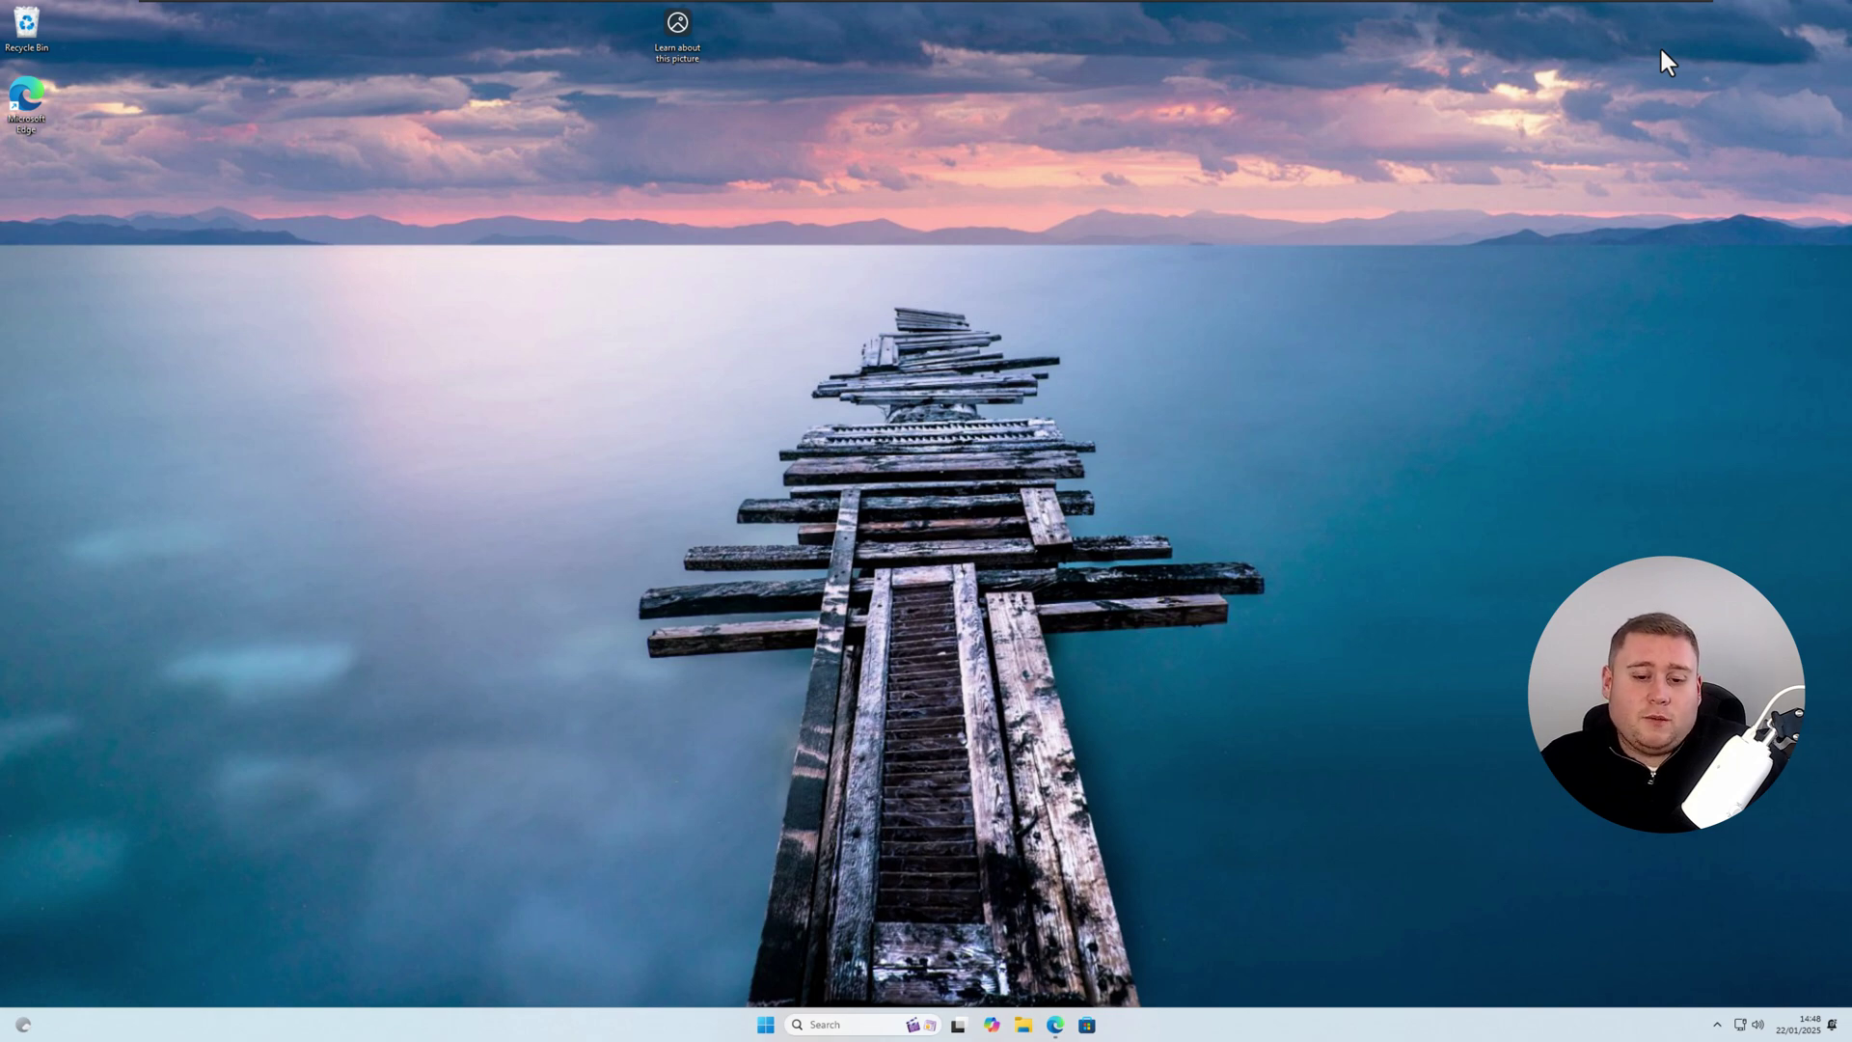
- Switch to Microsoft Edge for the win7games.com page, then open the built-in Calculator for a look and close it
left_click(1065, 1029)
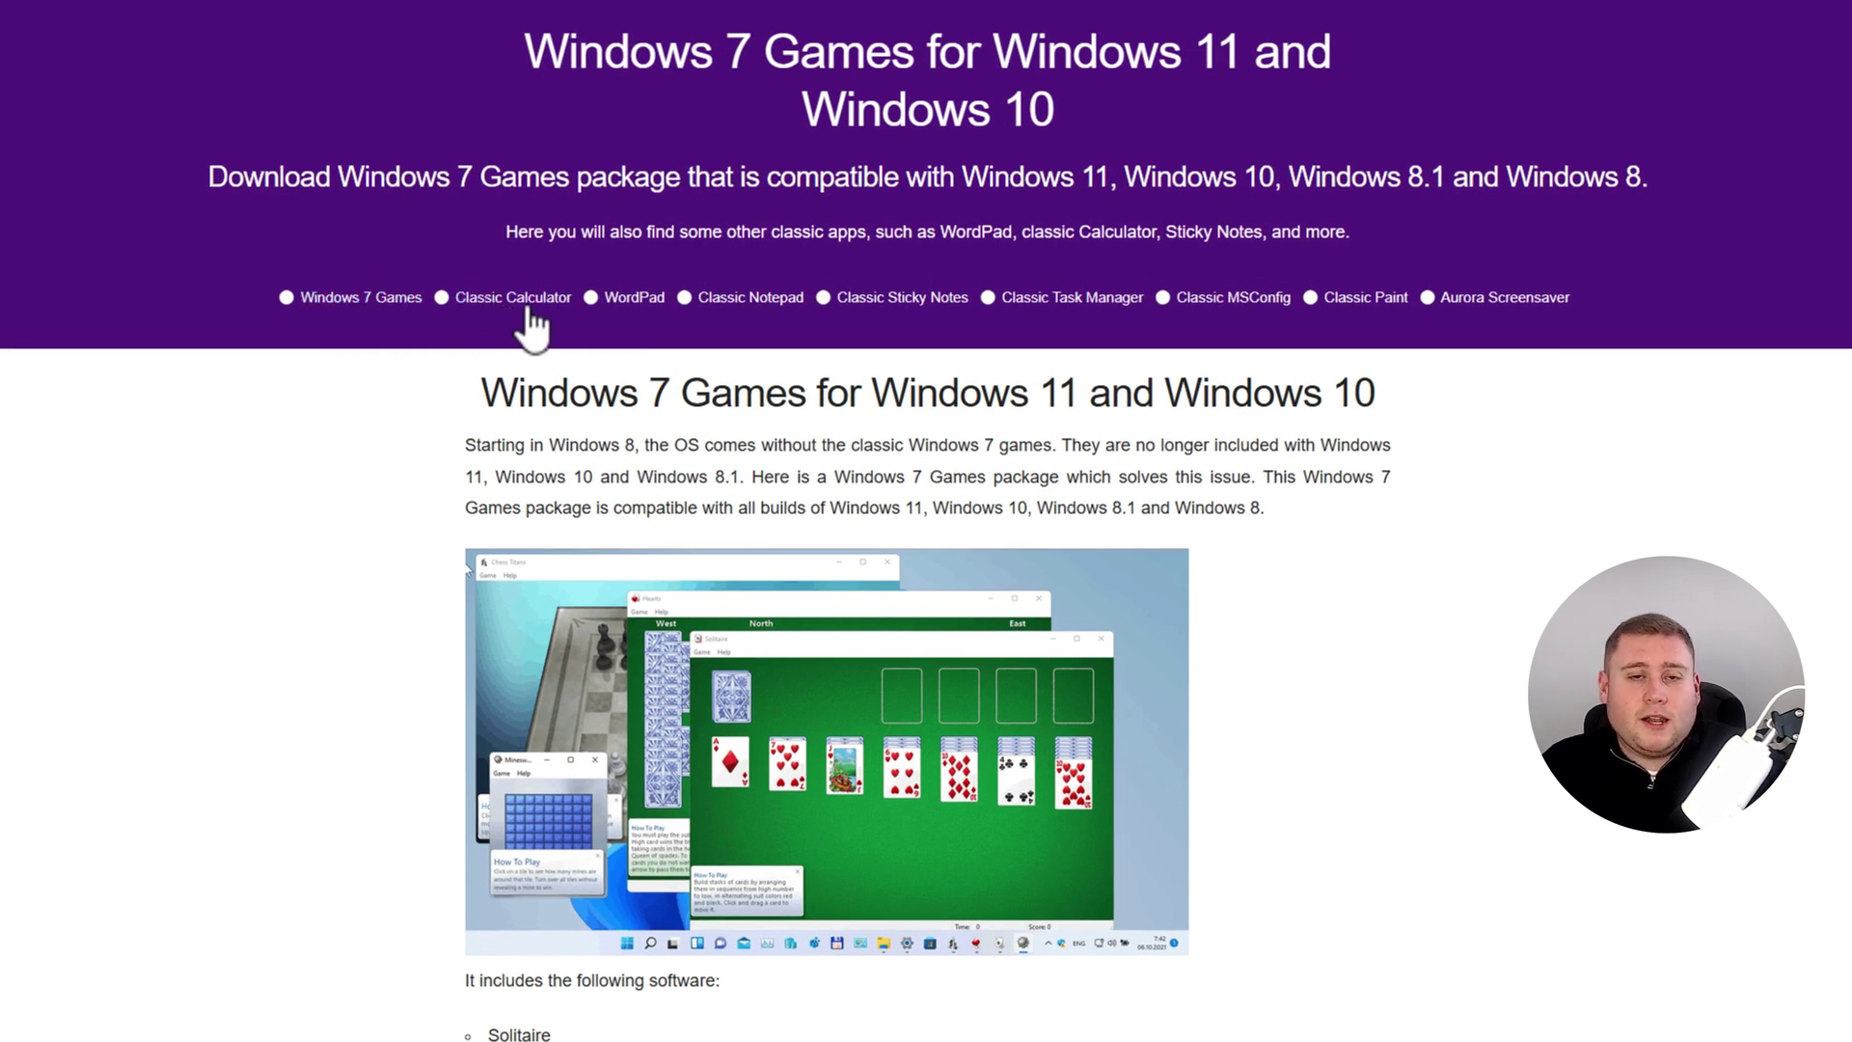
key("super+s")
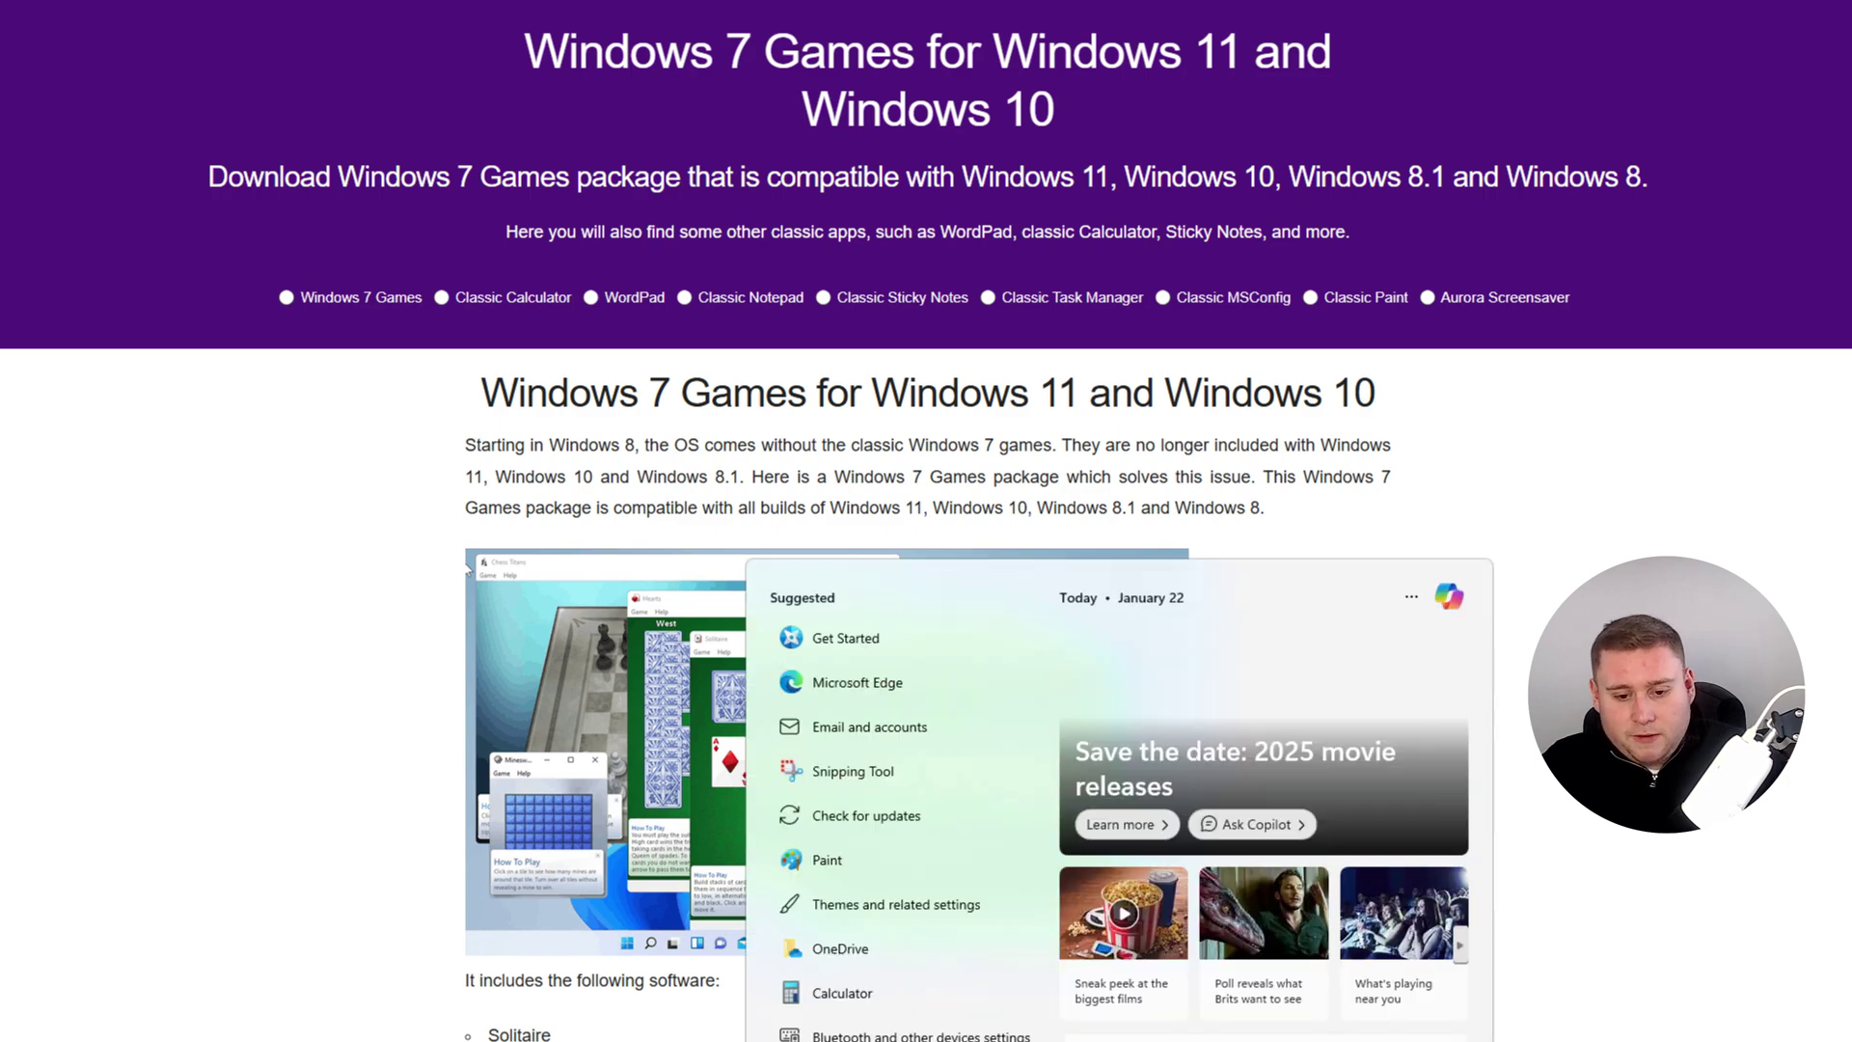
type("calc")
key("Return")
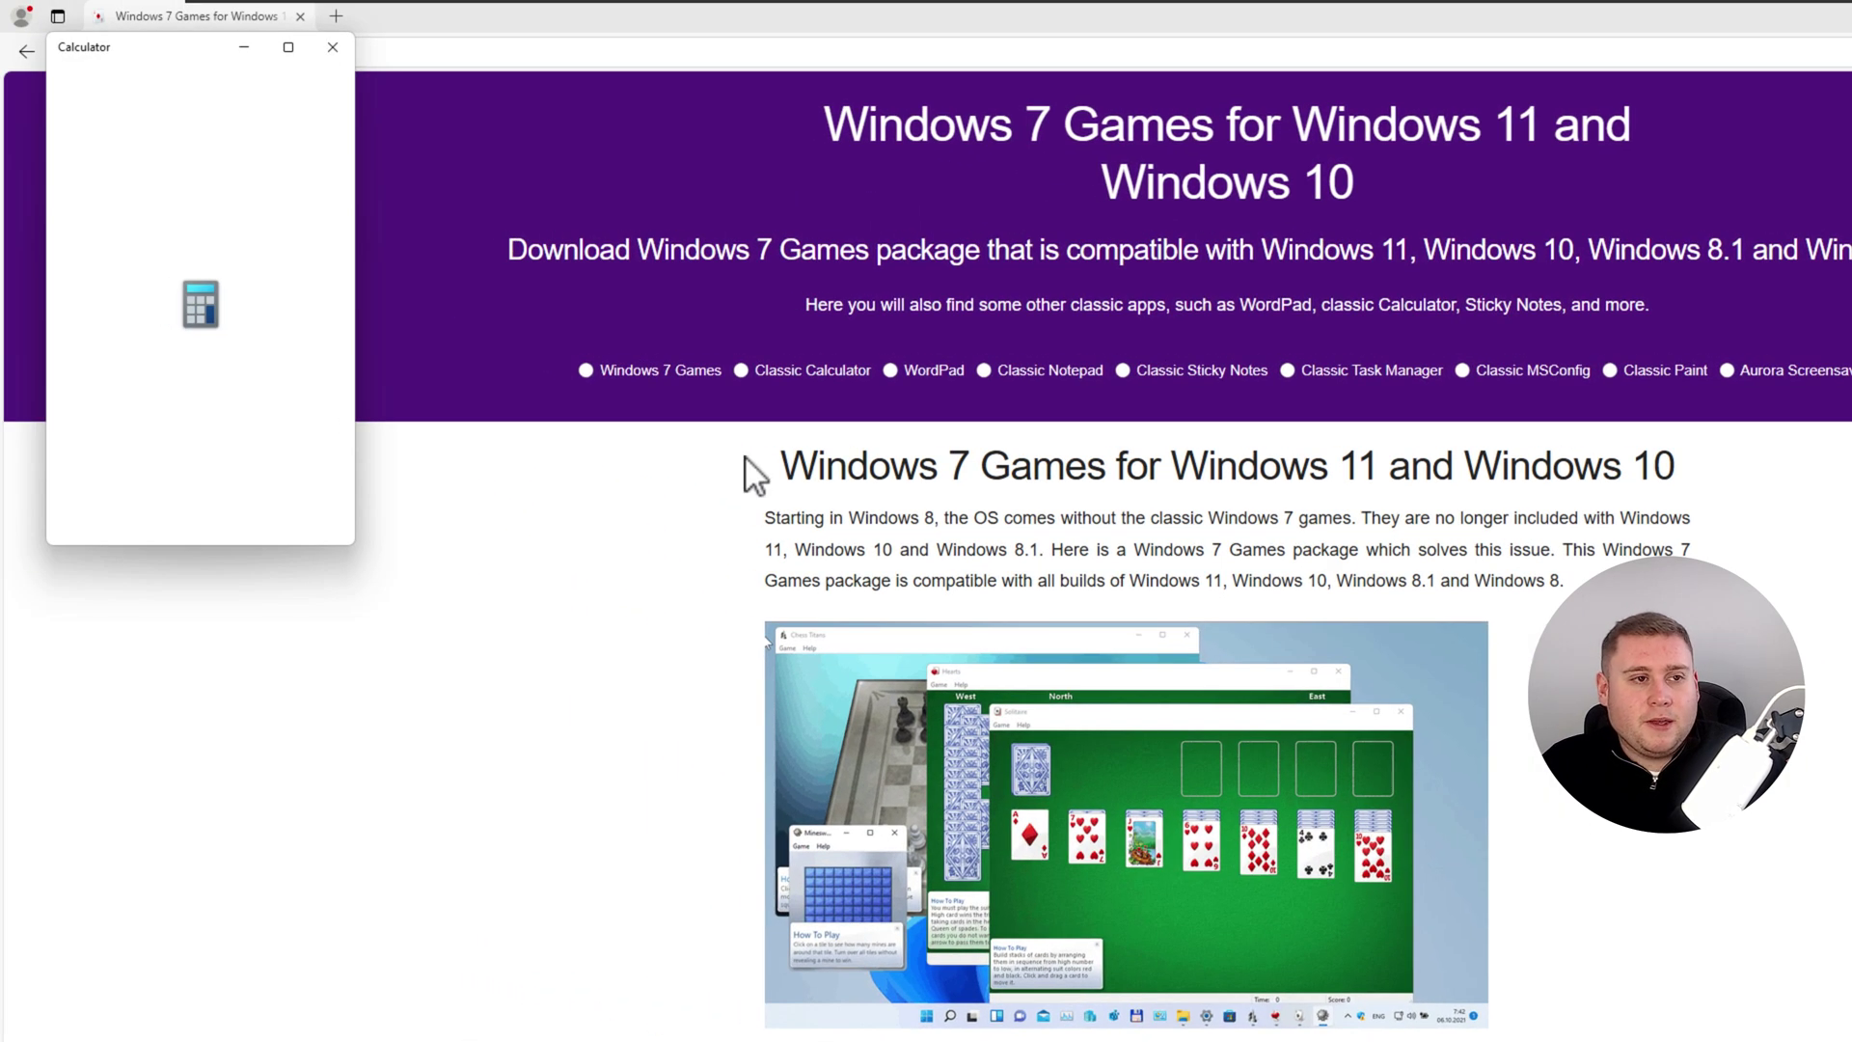
left_click_drag(149, 50, 348, 518)
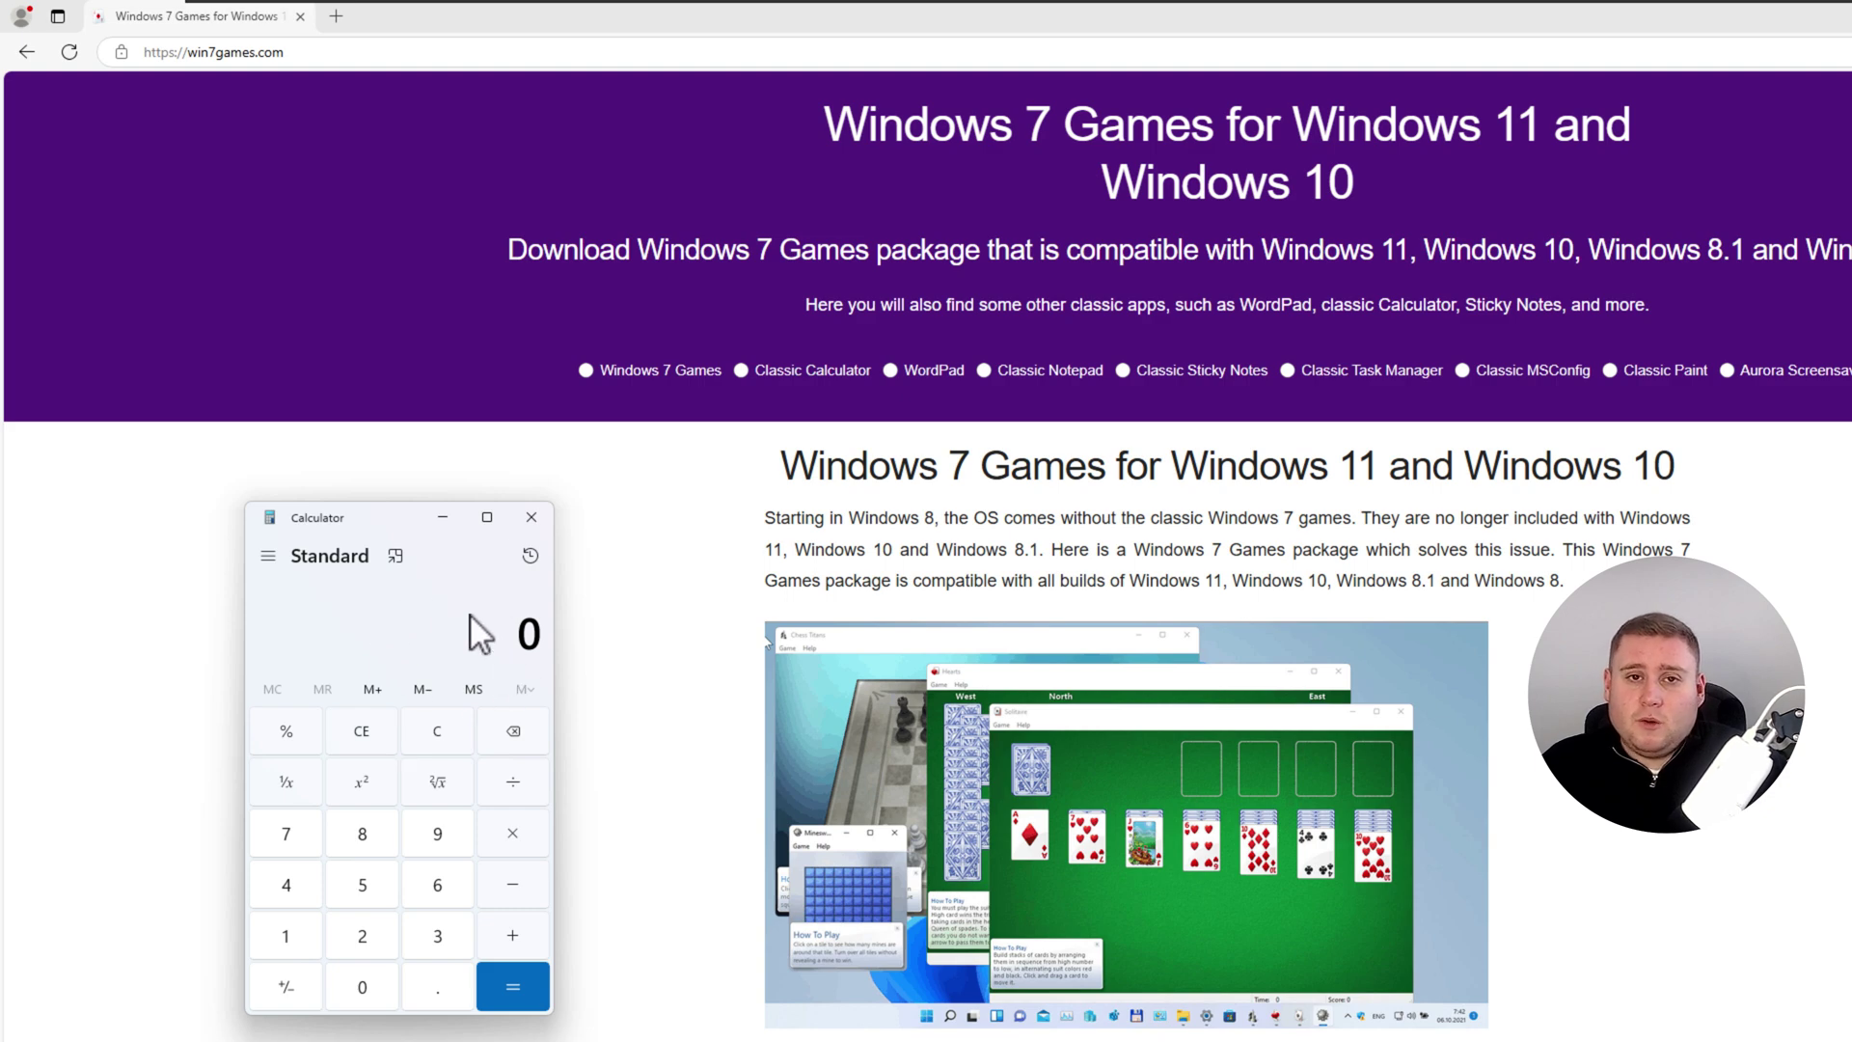
left_click(532, 517)
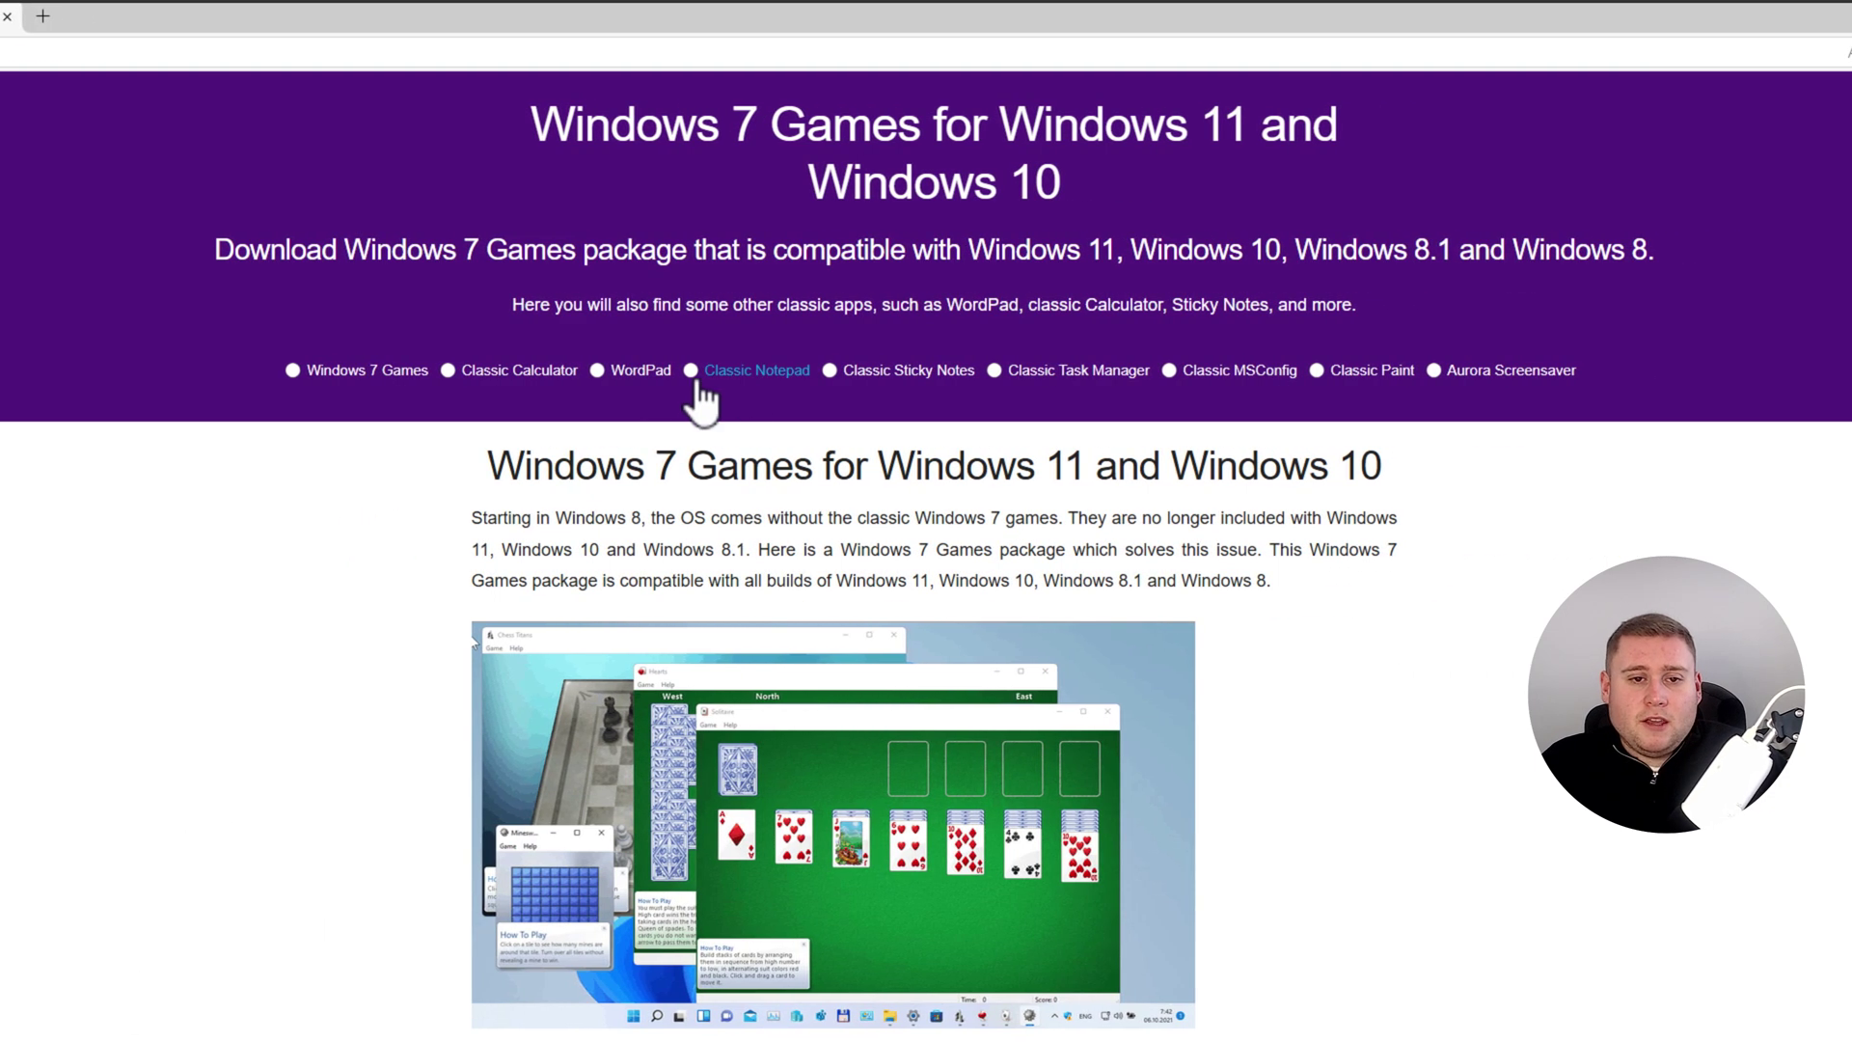
- Review the WordPad section and the Windows 7 Games section with its included games on the win7games.com page
left_click(639, 378)
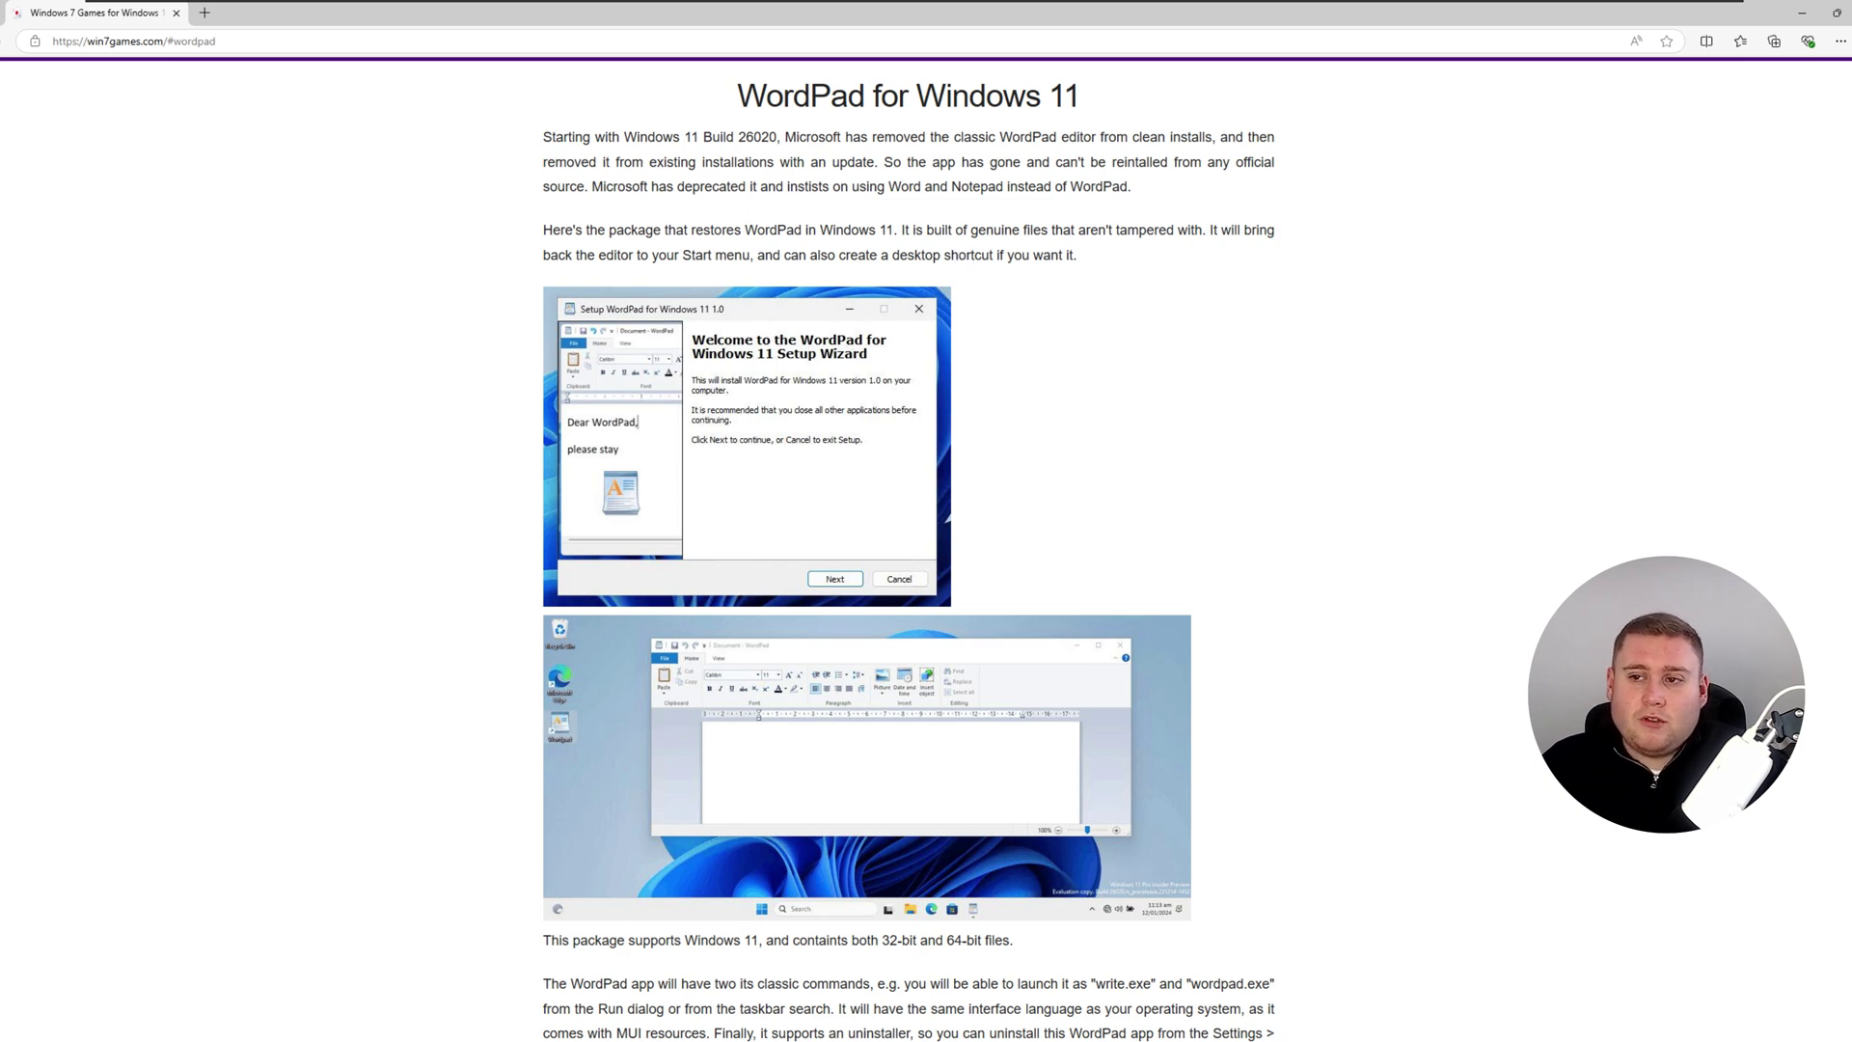
key("Home")
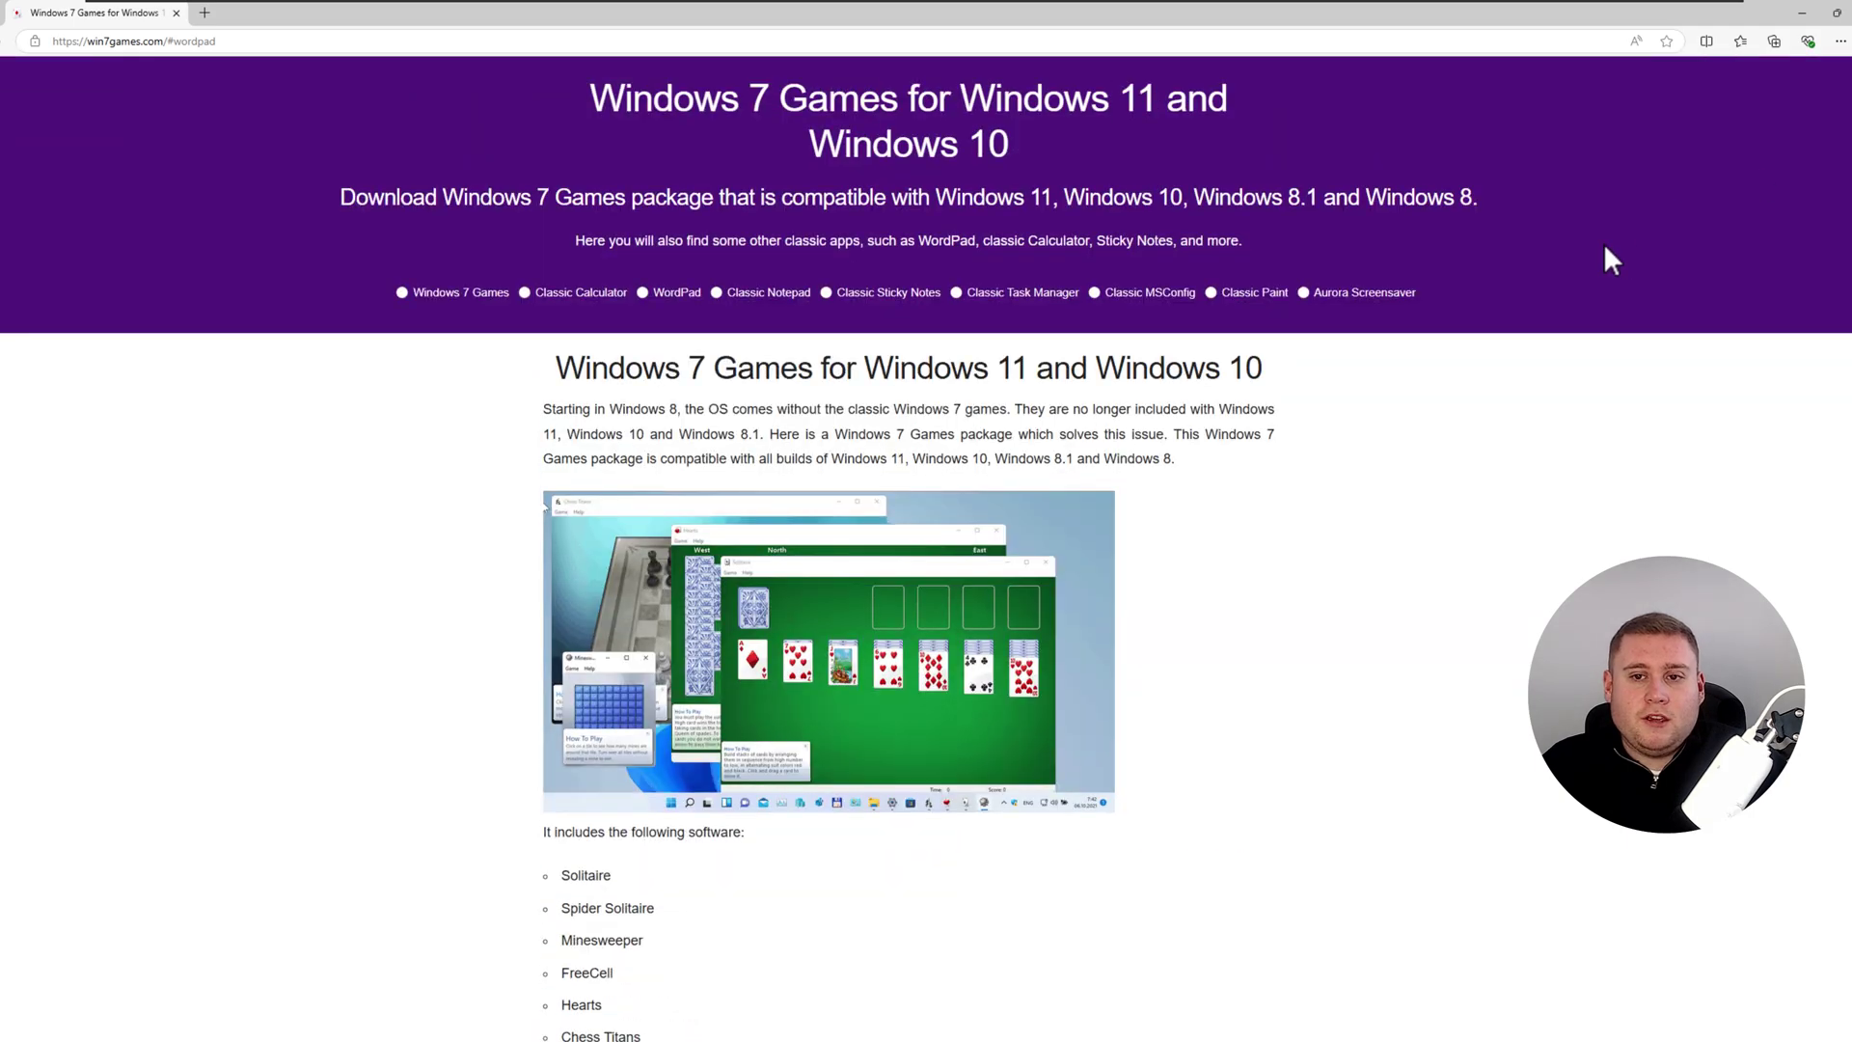
scroll(1356, 416, "down", 15)
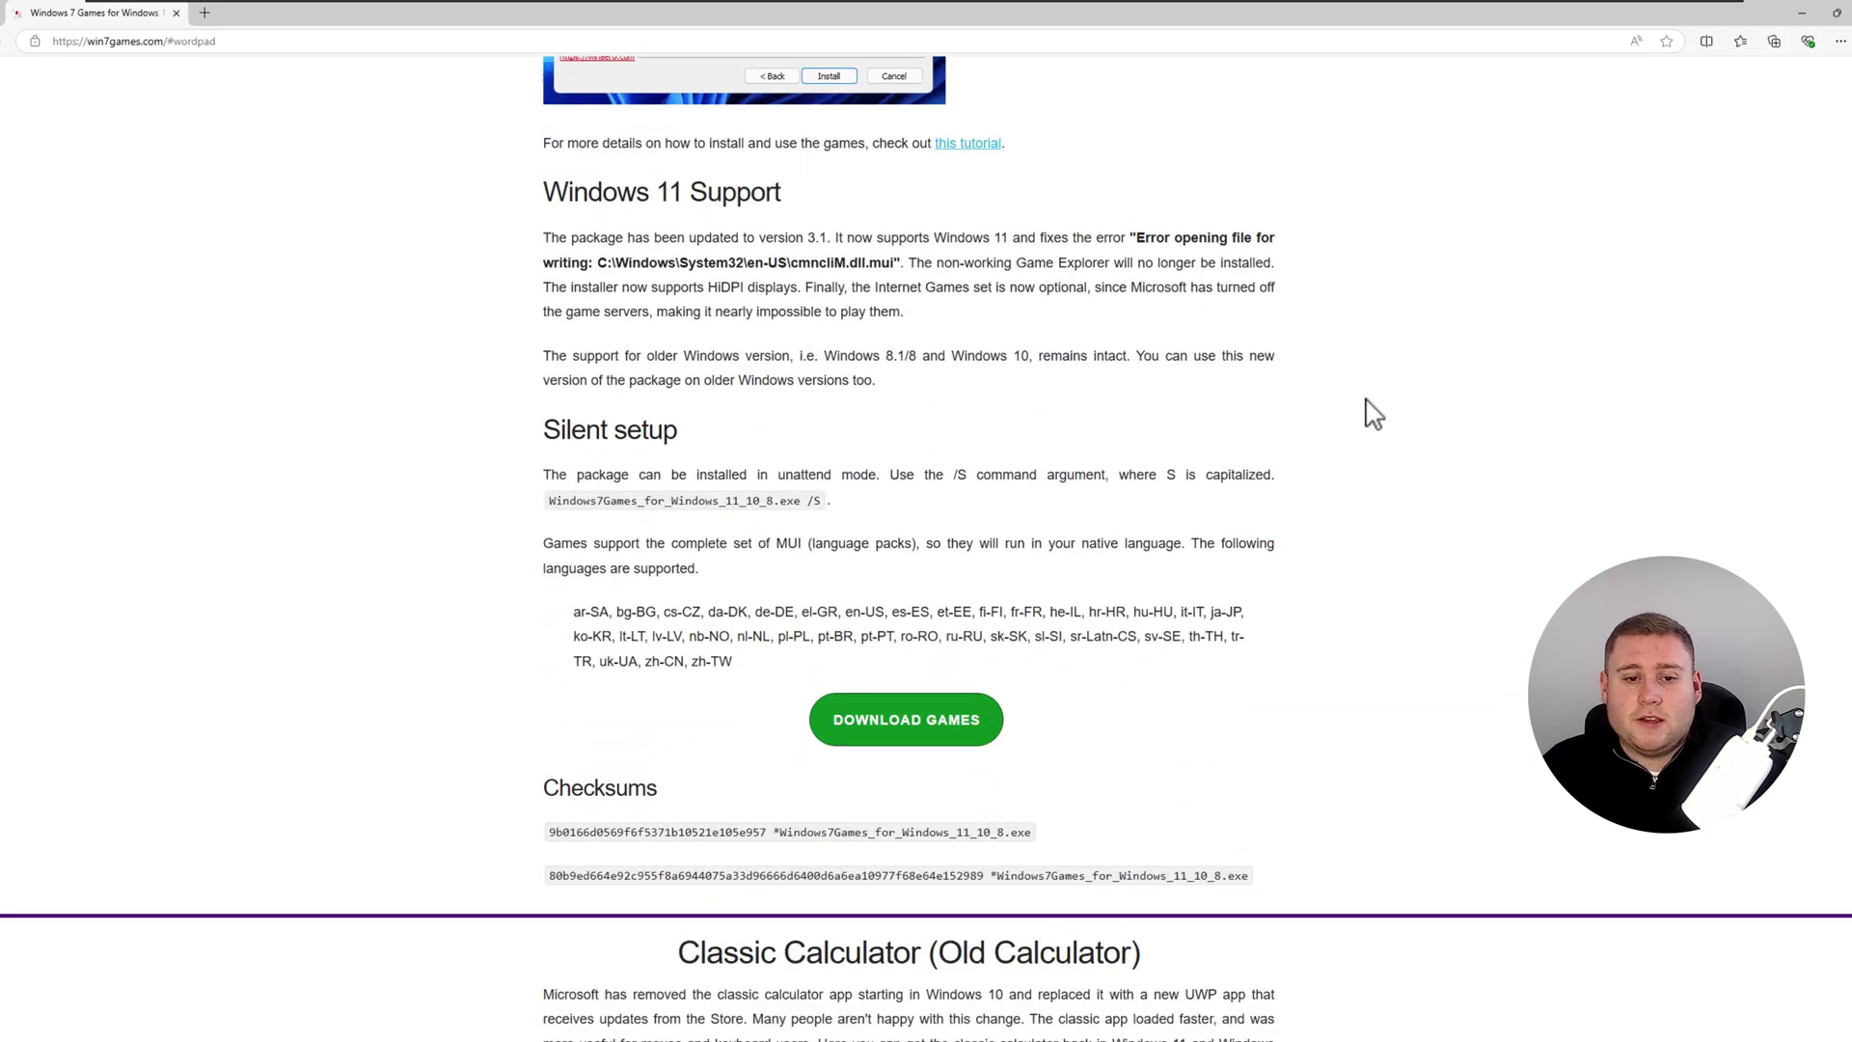
scroll(1199, 405, "up", 12)
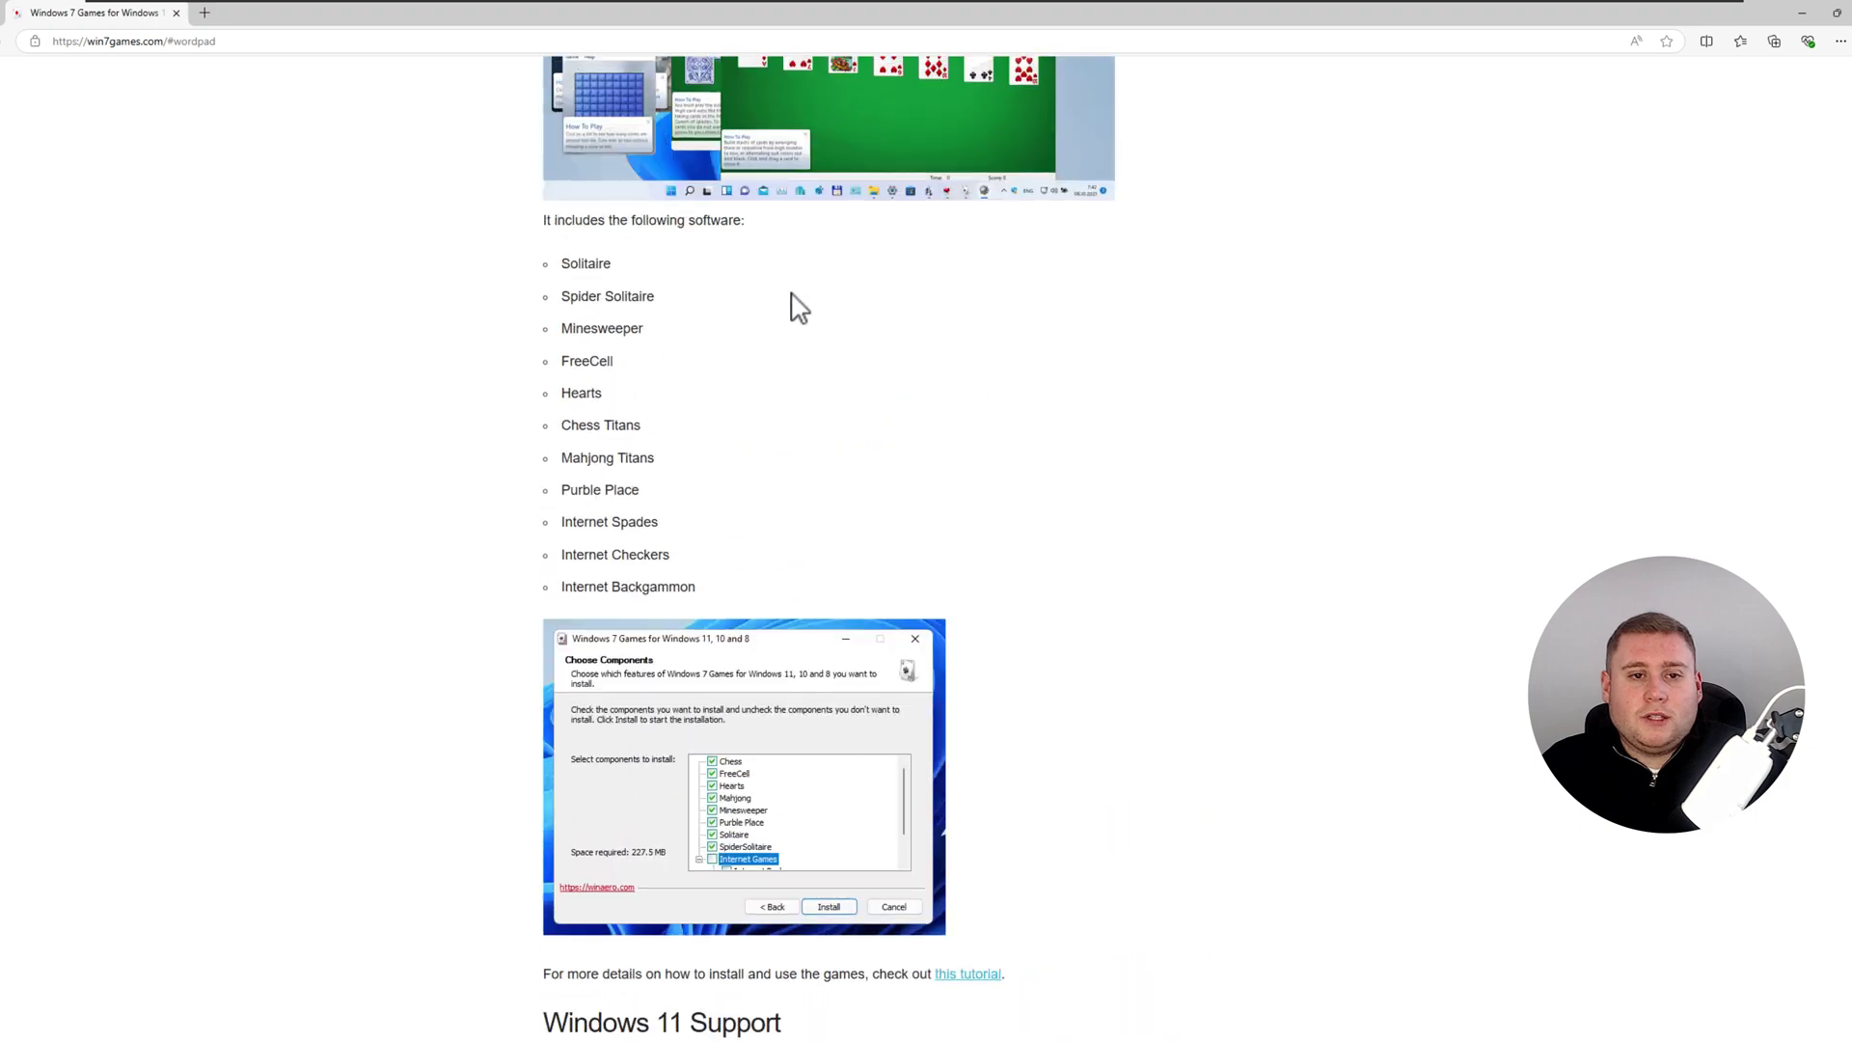
scroll(1055, 393, "down", 8)
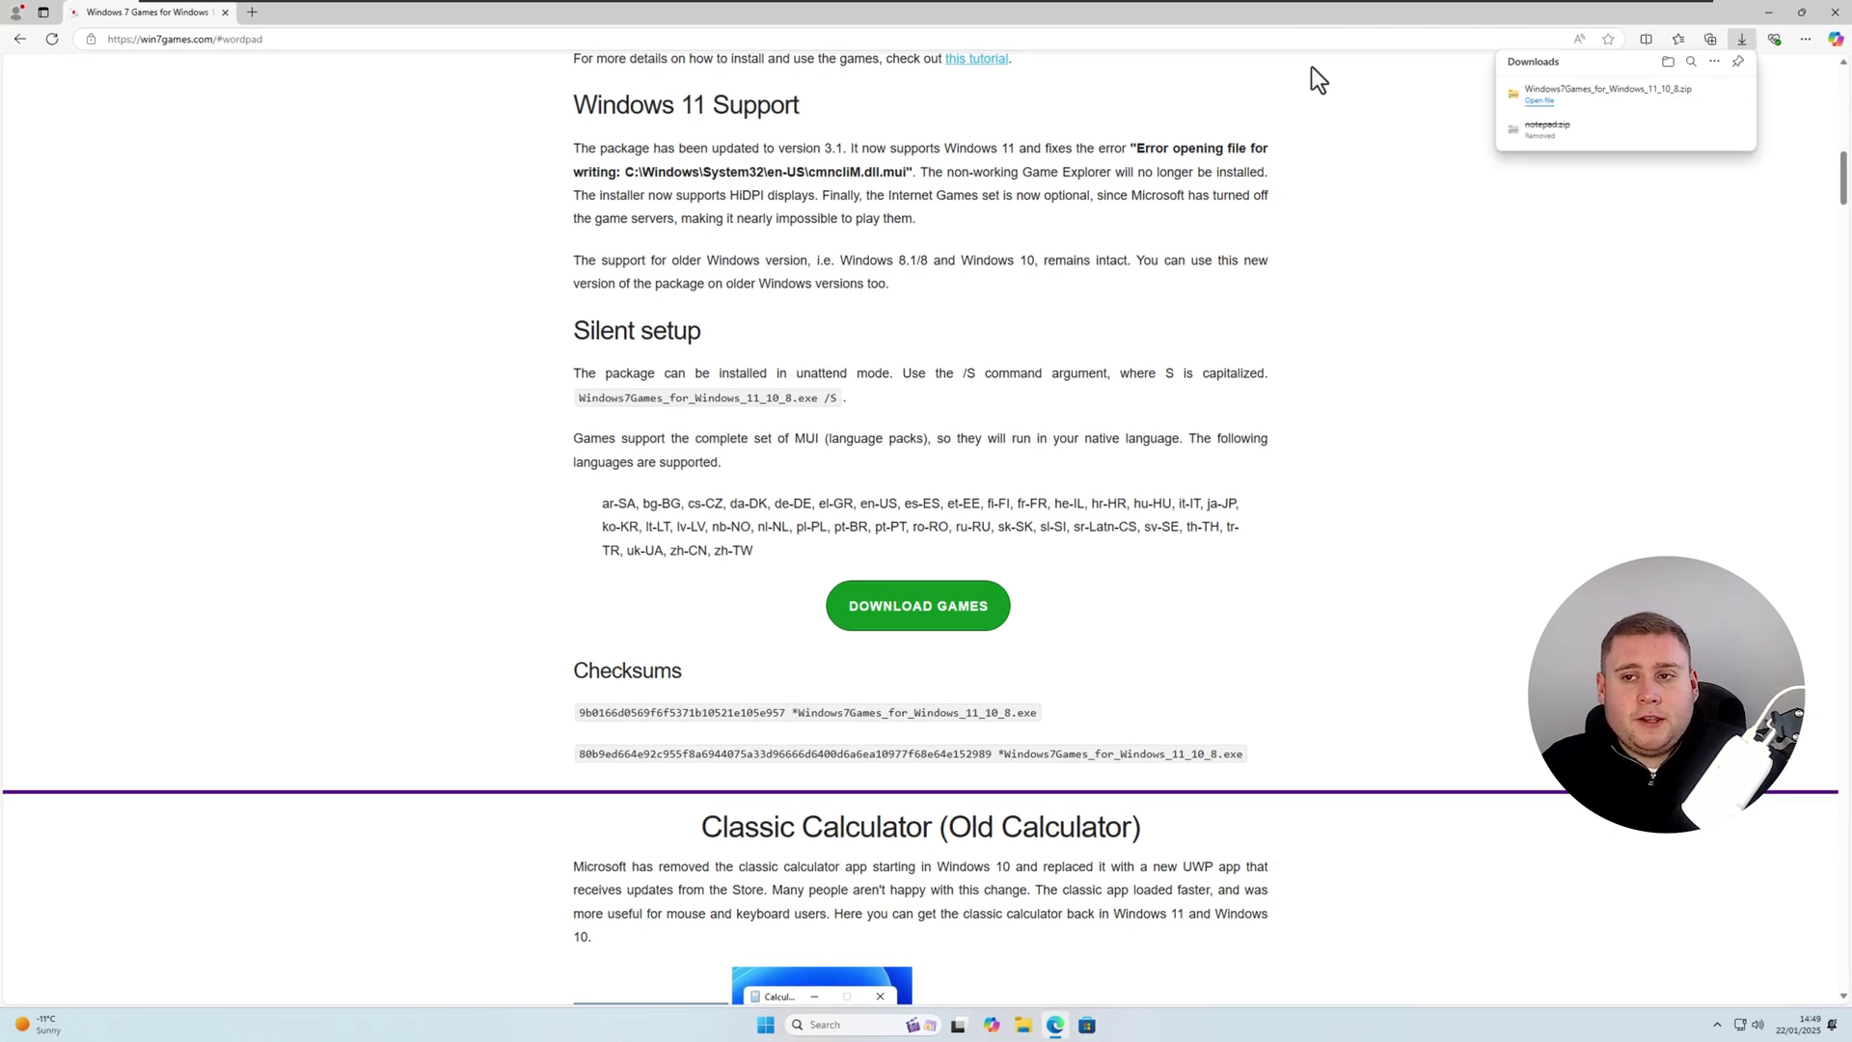
- Open the downloaded Windows7Games_for_Windows_11_10_8.zip and extract it to the suggested folder in Downloads
left_click(1541, 100)
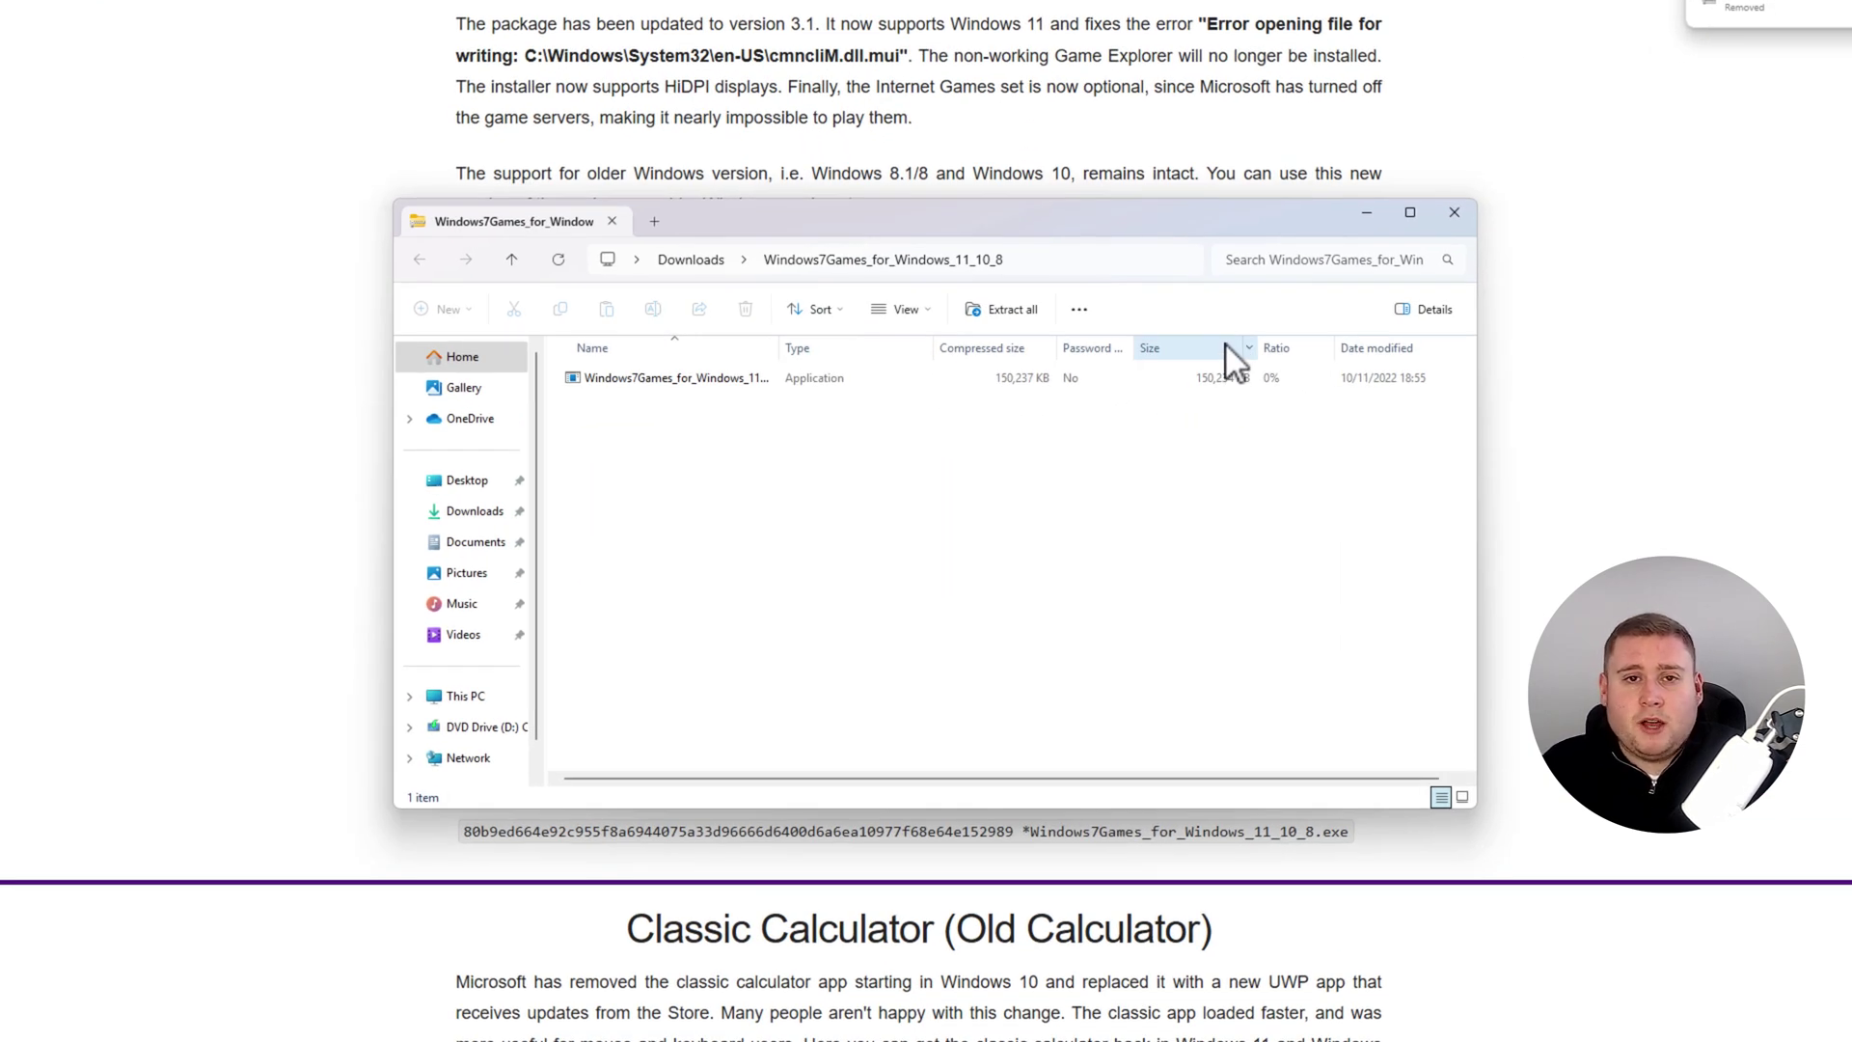
left_click(675, 379)
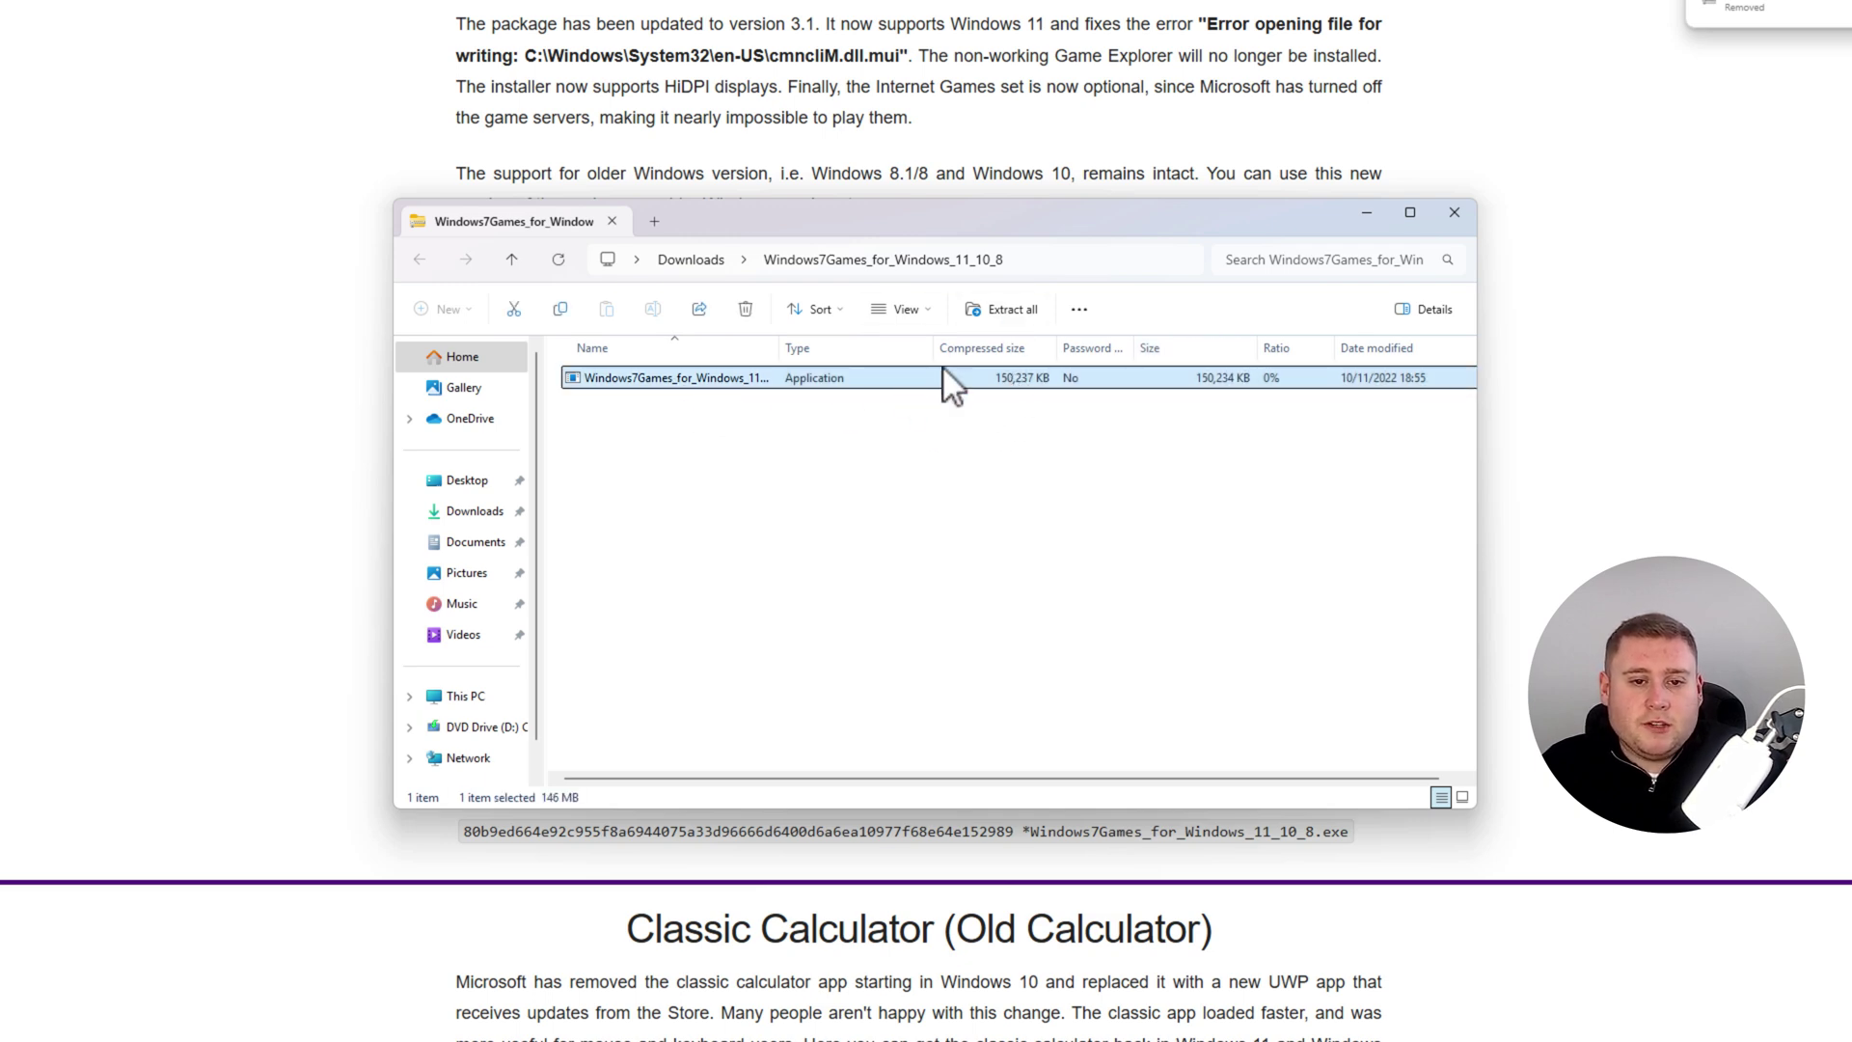
left_click(993, 312)
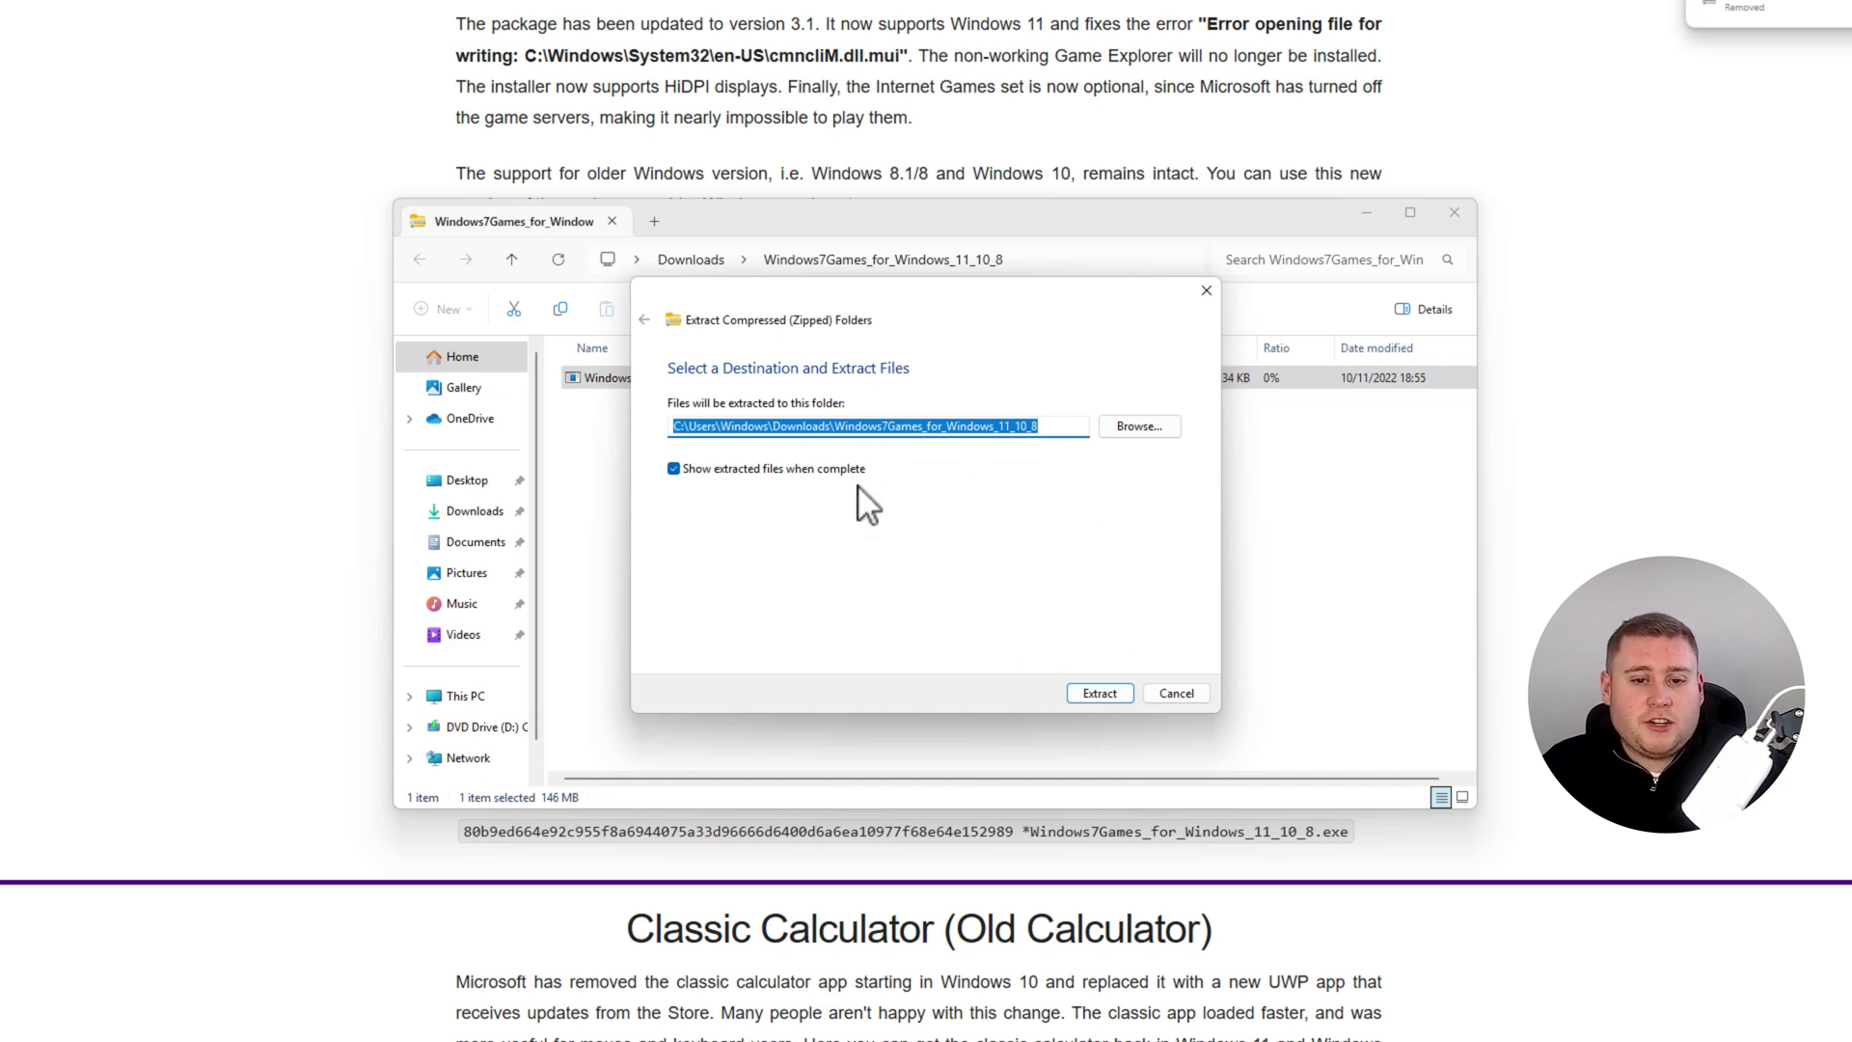
left_click(1105, 695)
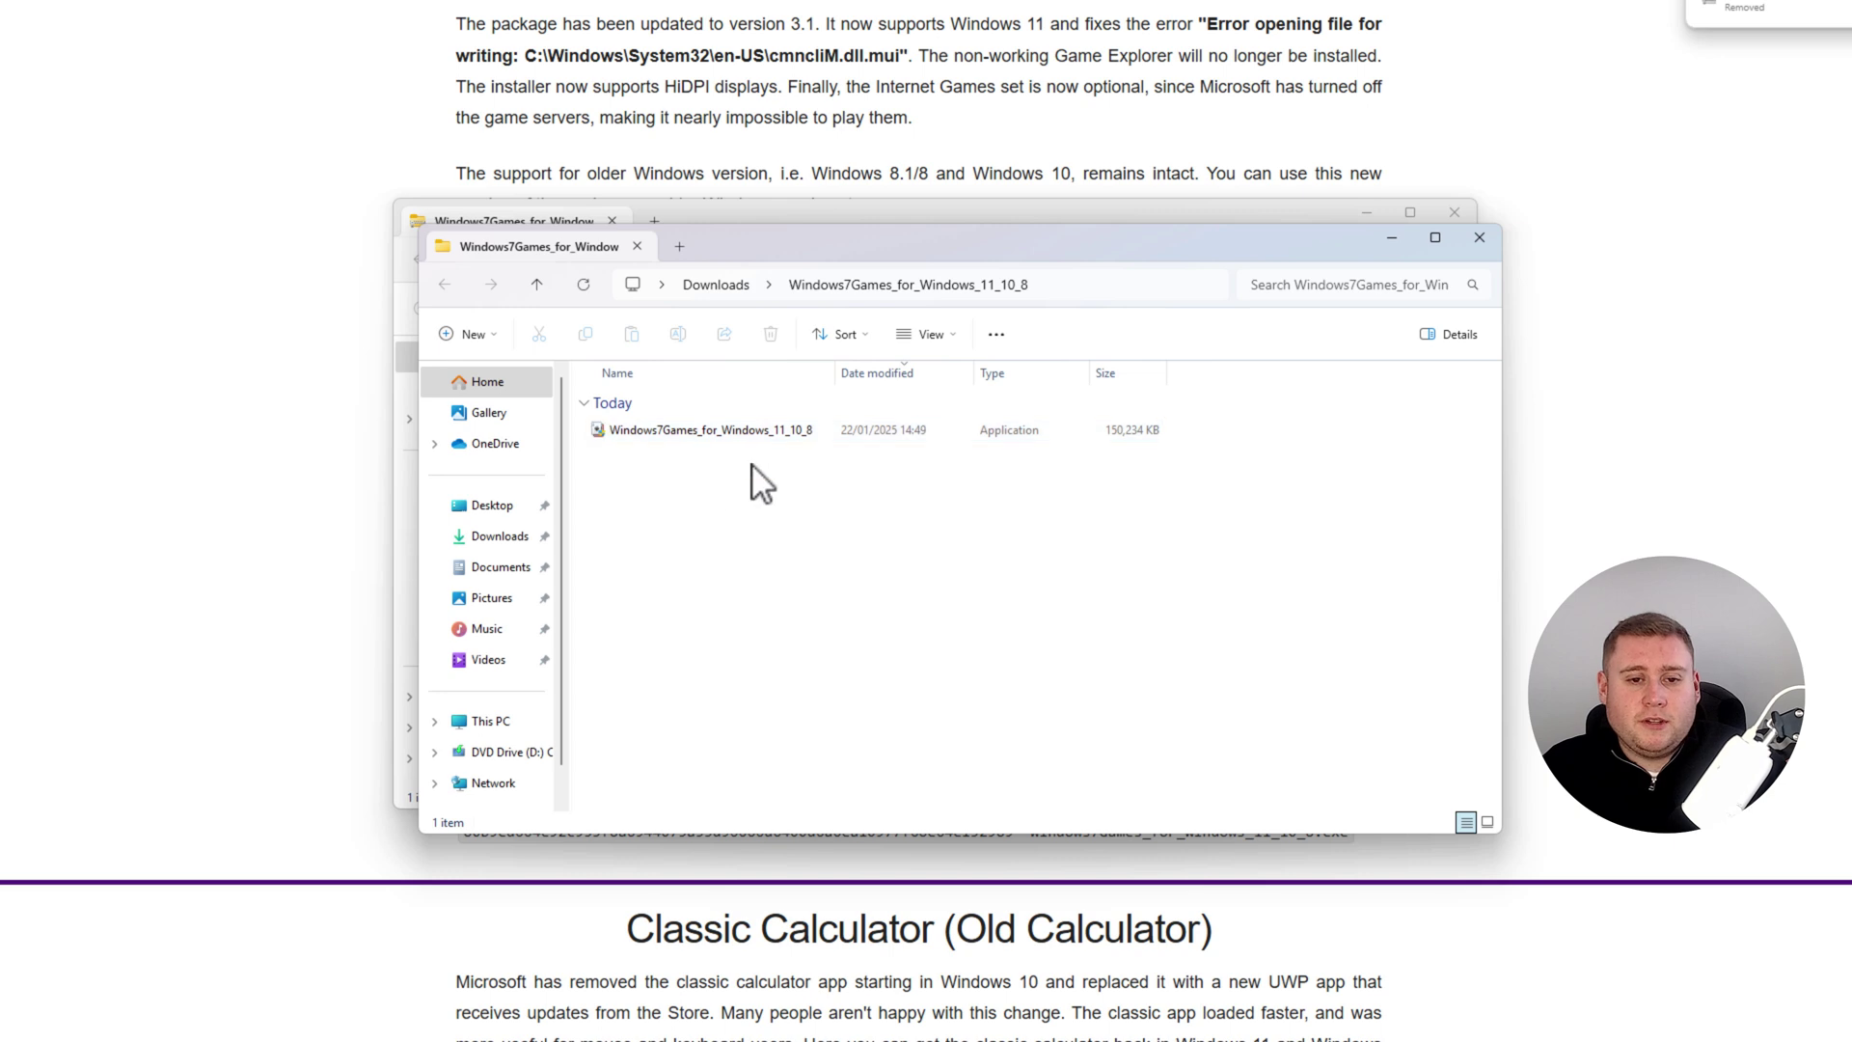
- Run the extracted Windows7Games_for_Windows_11_10_8 installer, allow it to make changes, and clear the folder windows out of the way
double_click(721, 432)
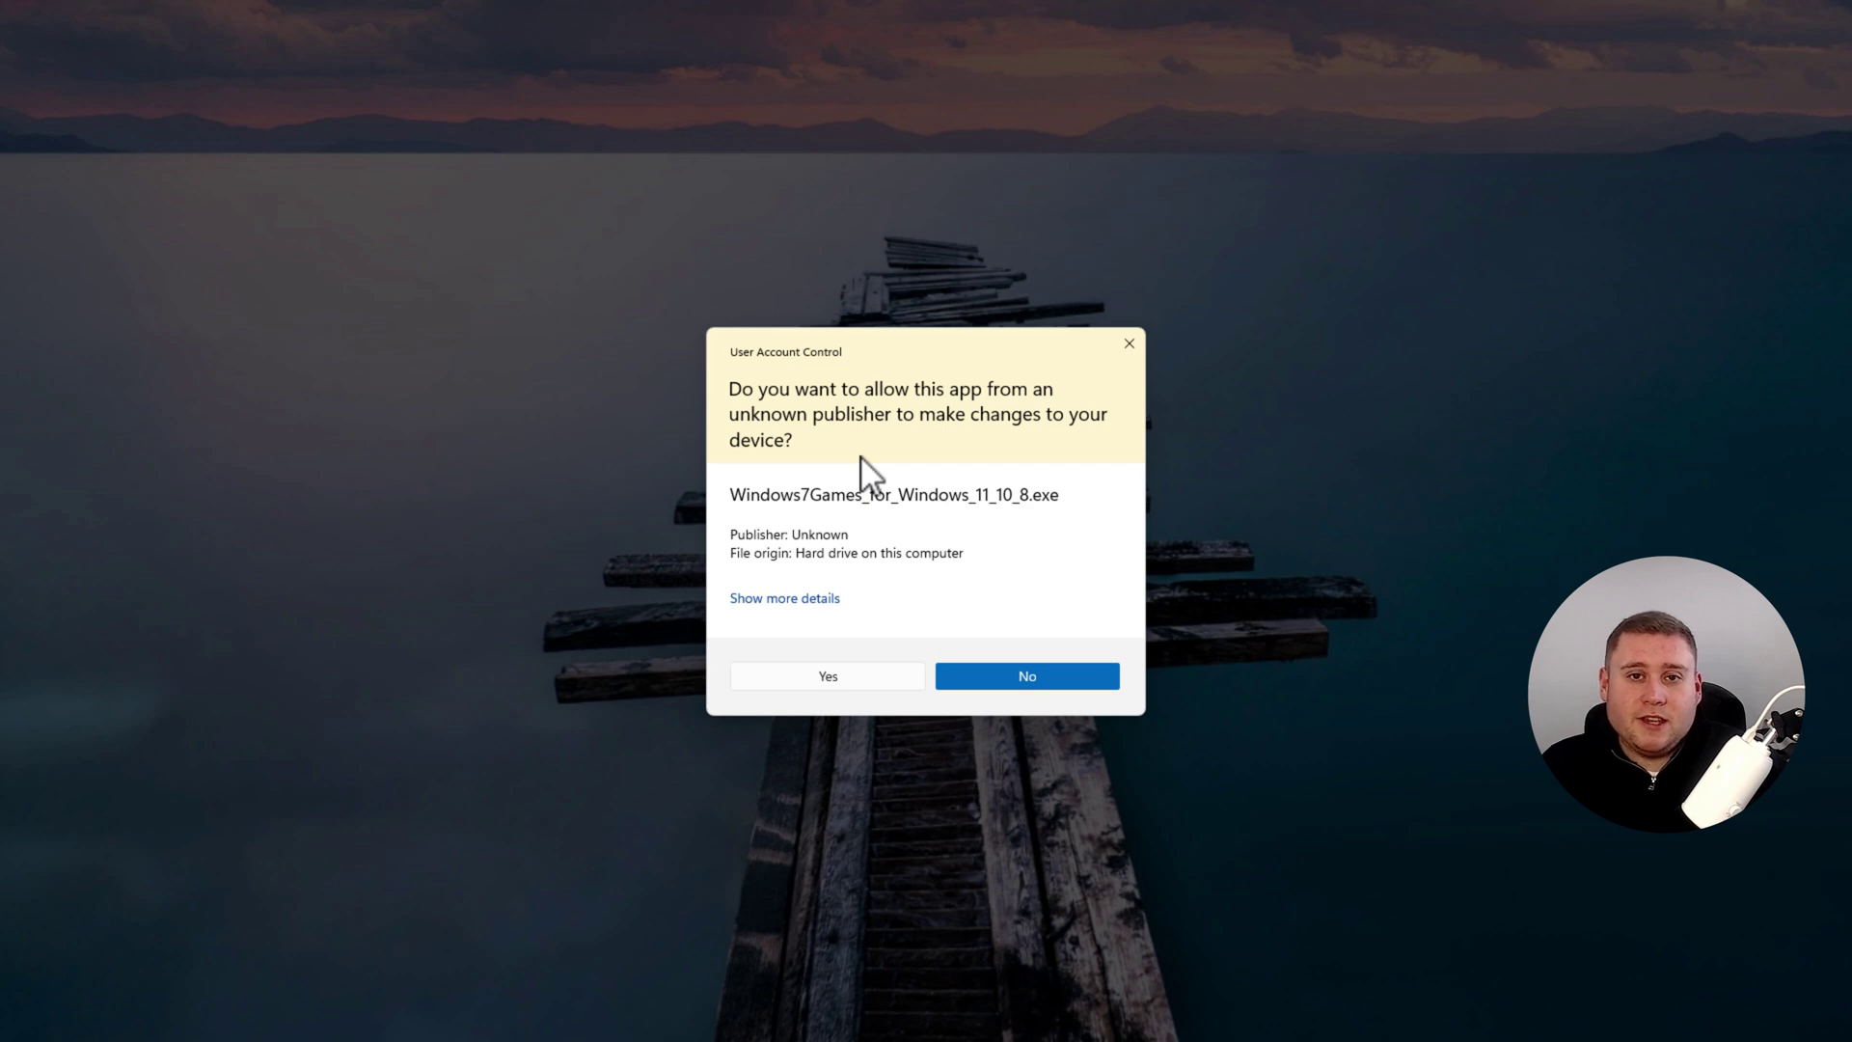
left_click(842, 674)
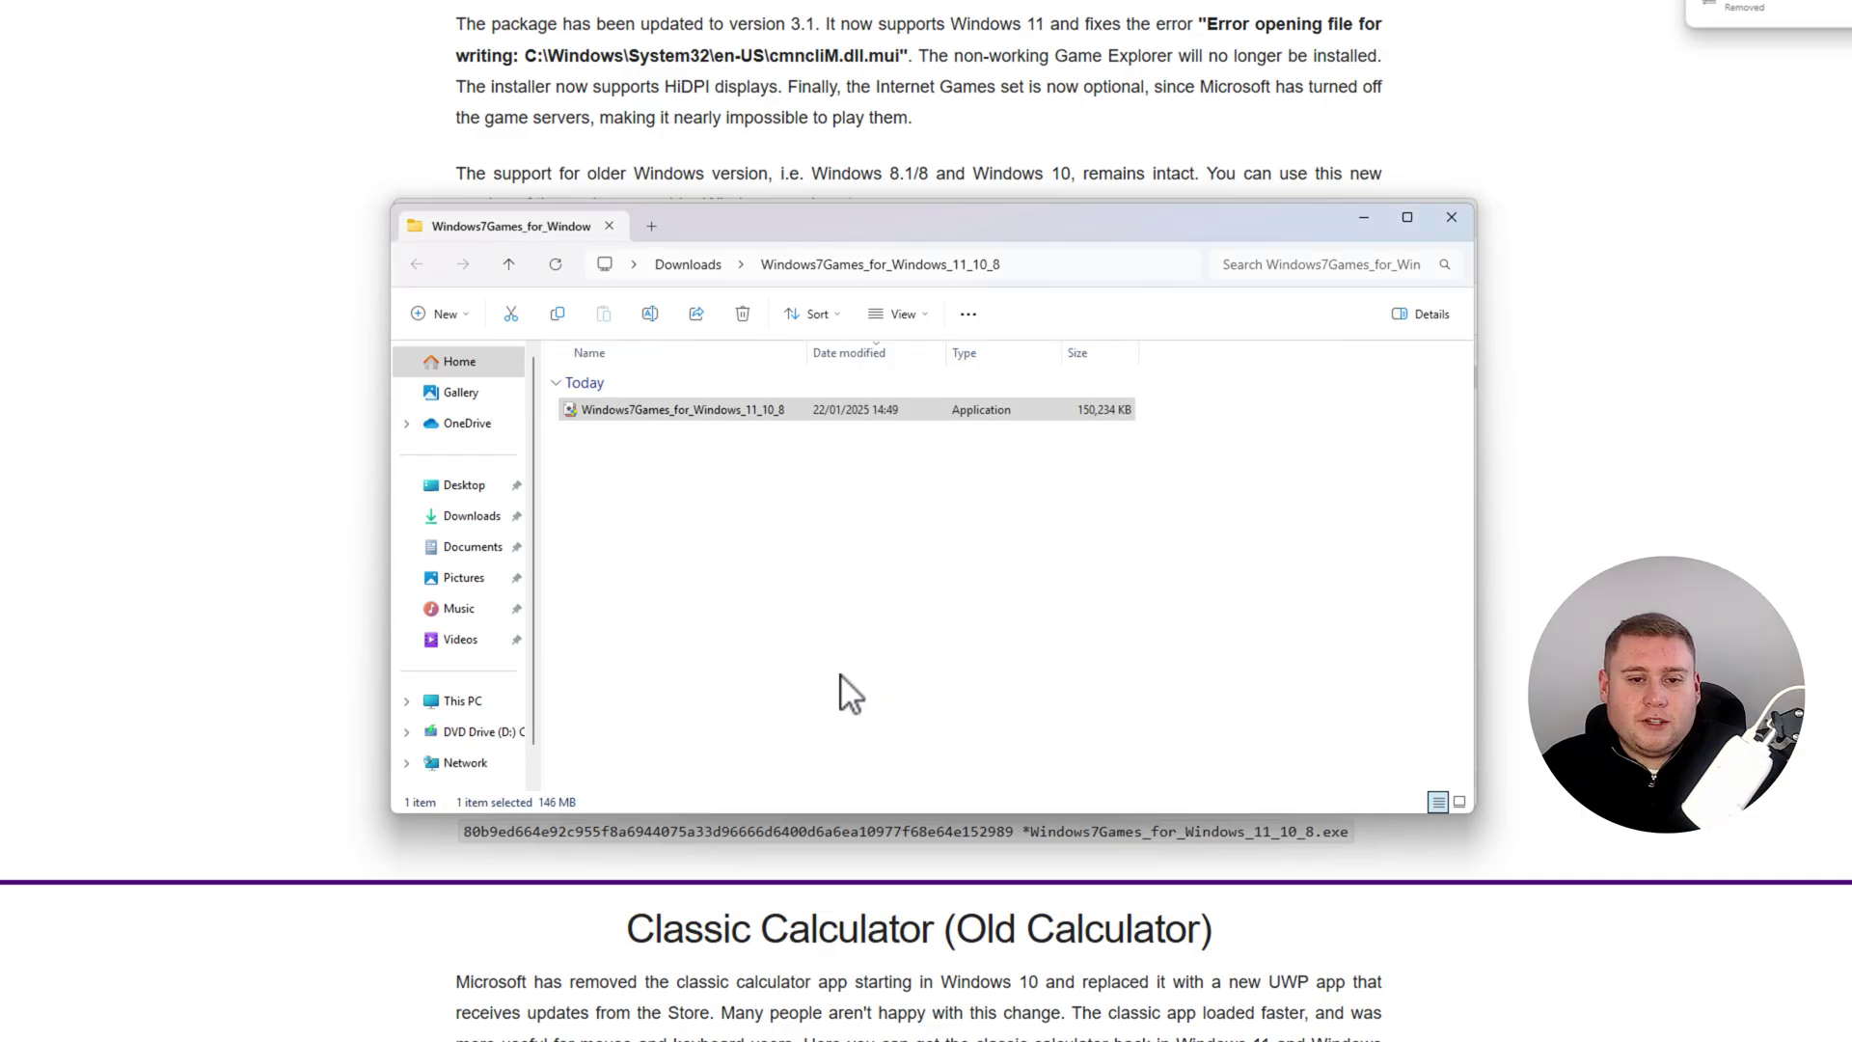
left_click(931, 550)
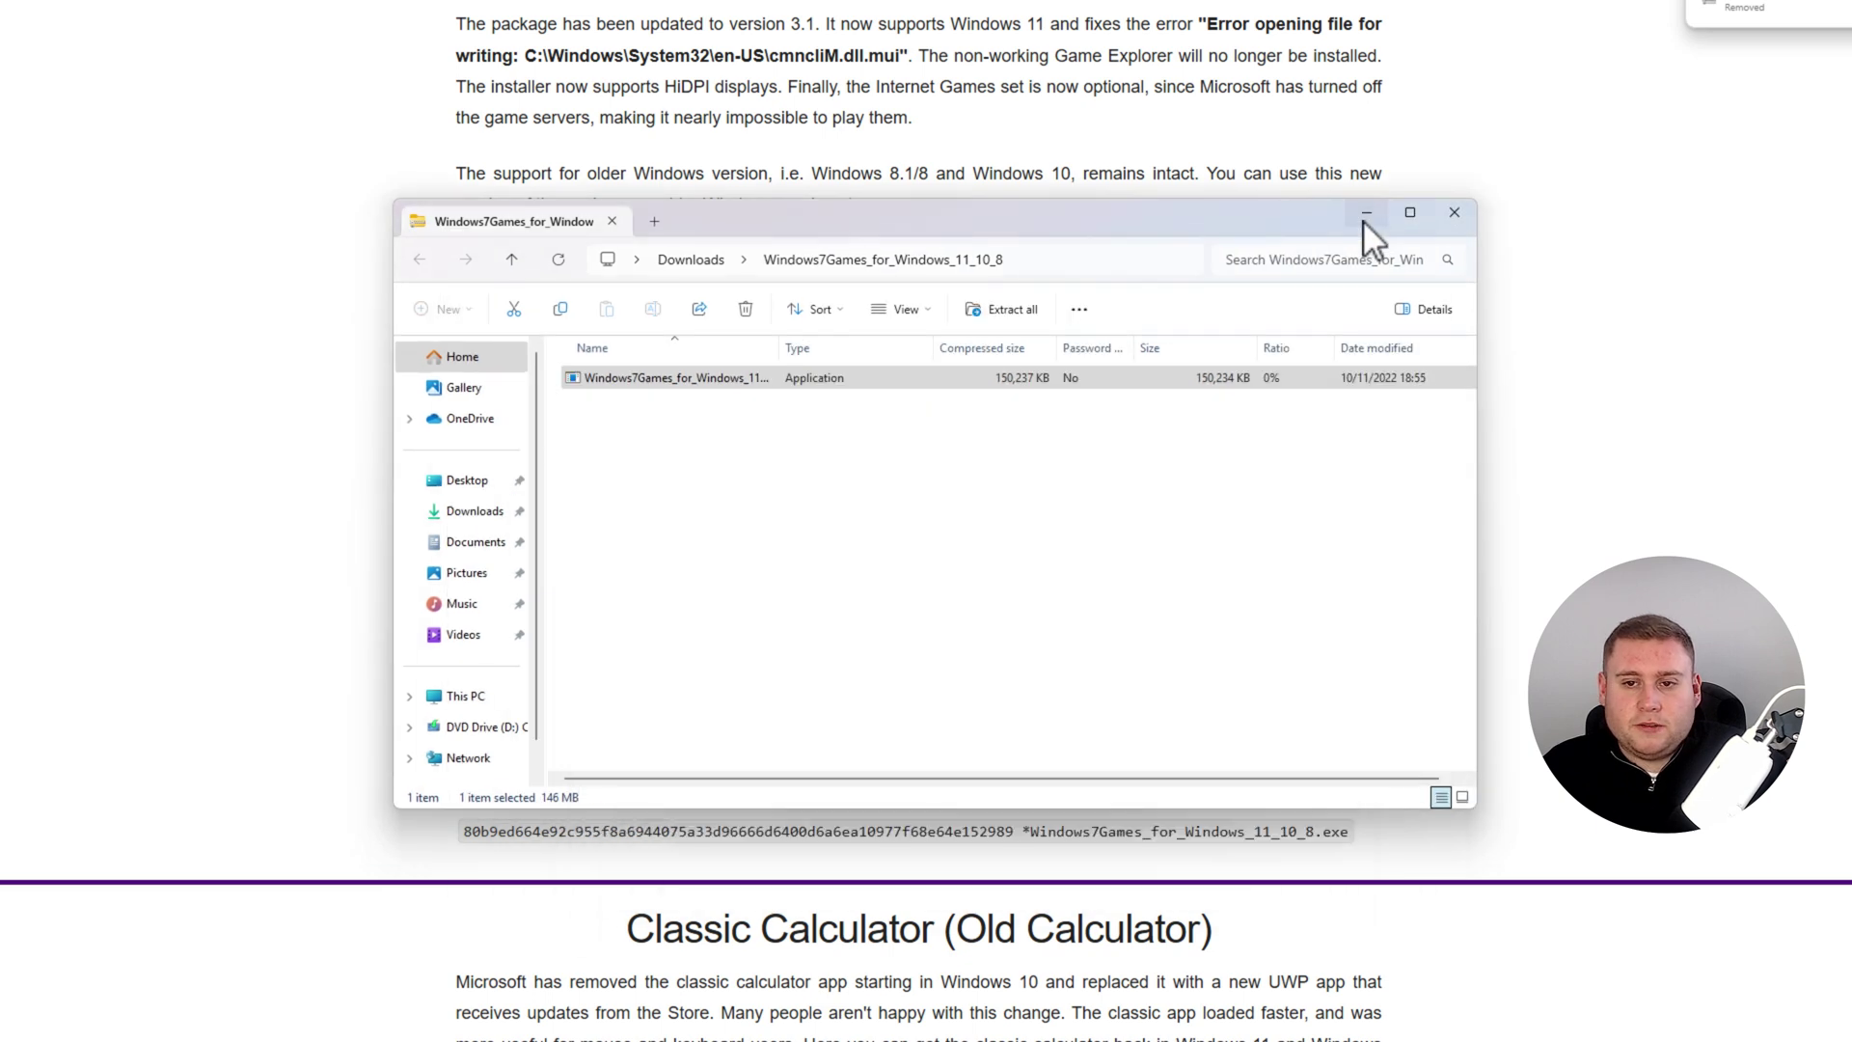
left_click(1363, 221)
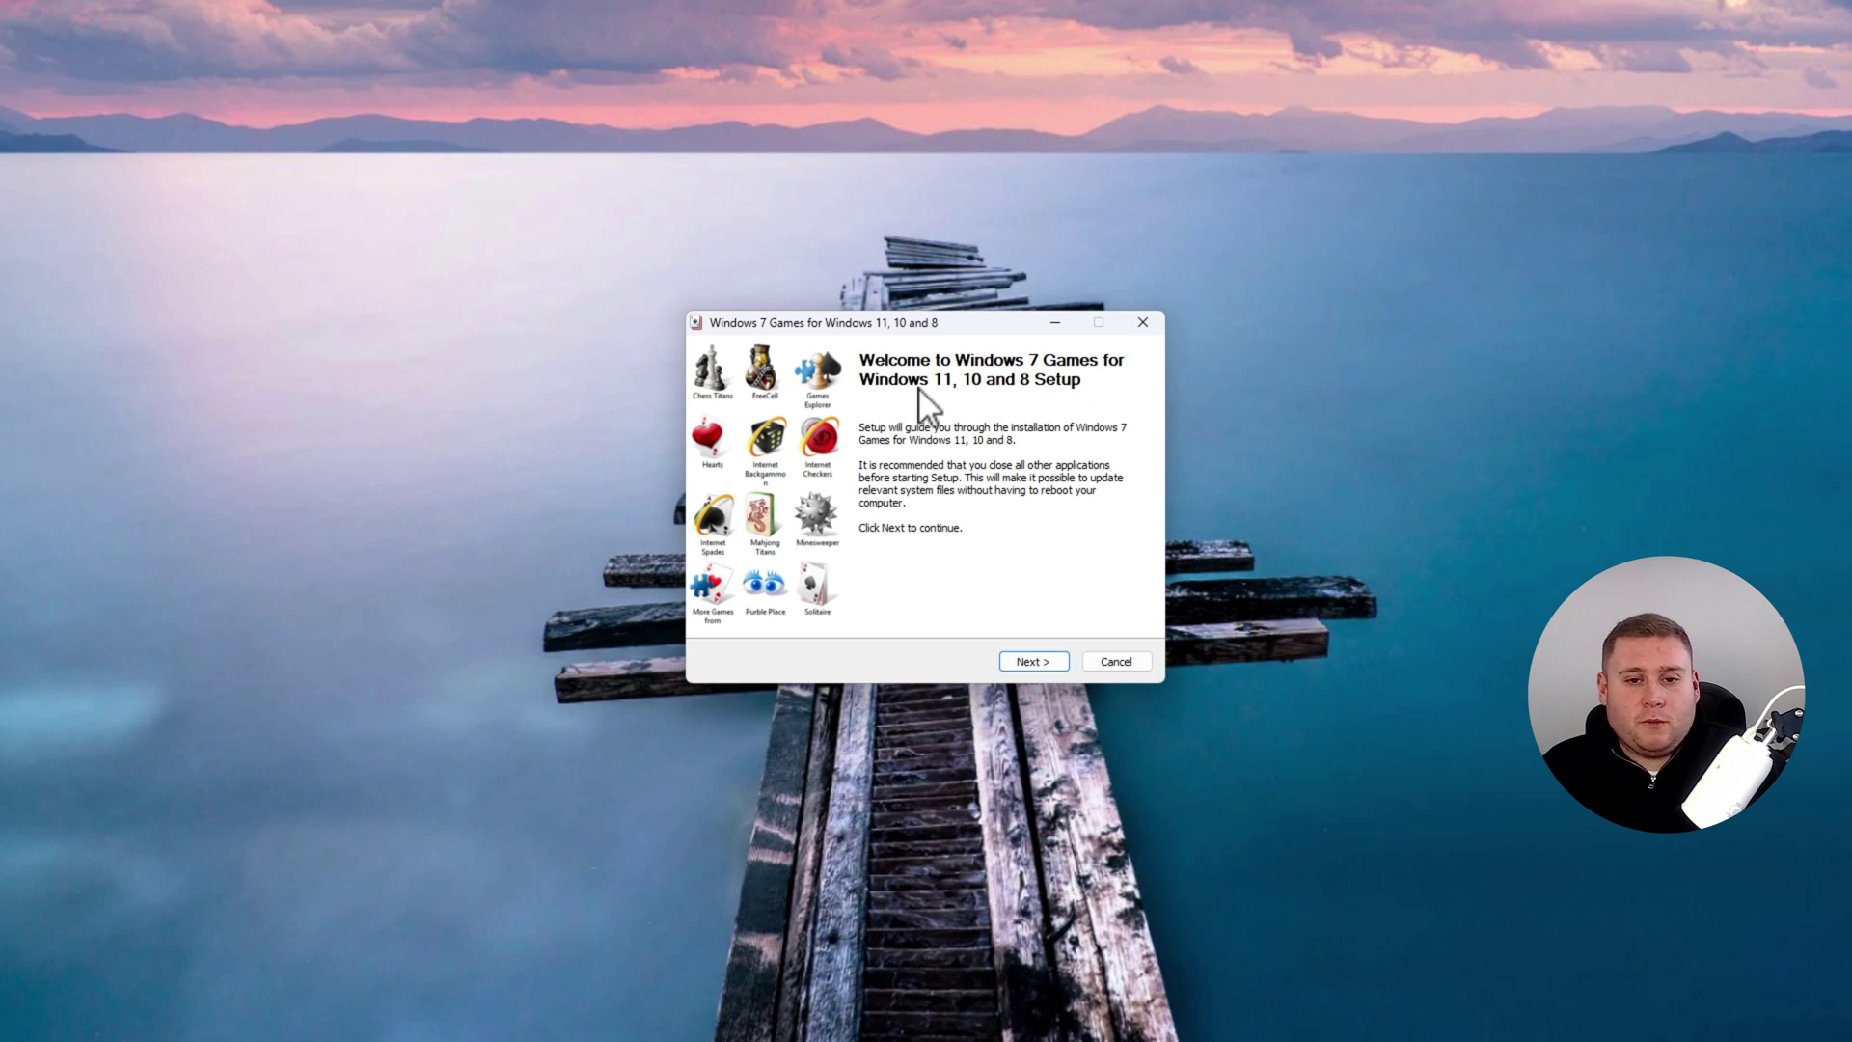
- Install the Windows 7 Games package with the Internet Games component included, and finish setup with both Learn more options cleared
left_click(1036, 664)
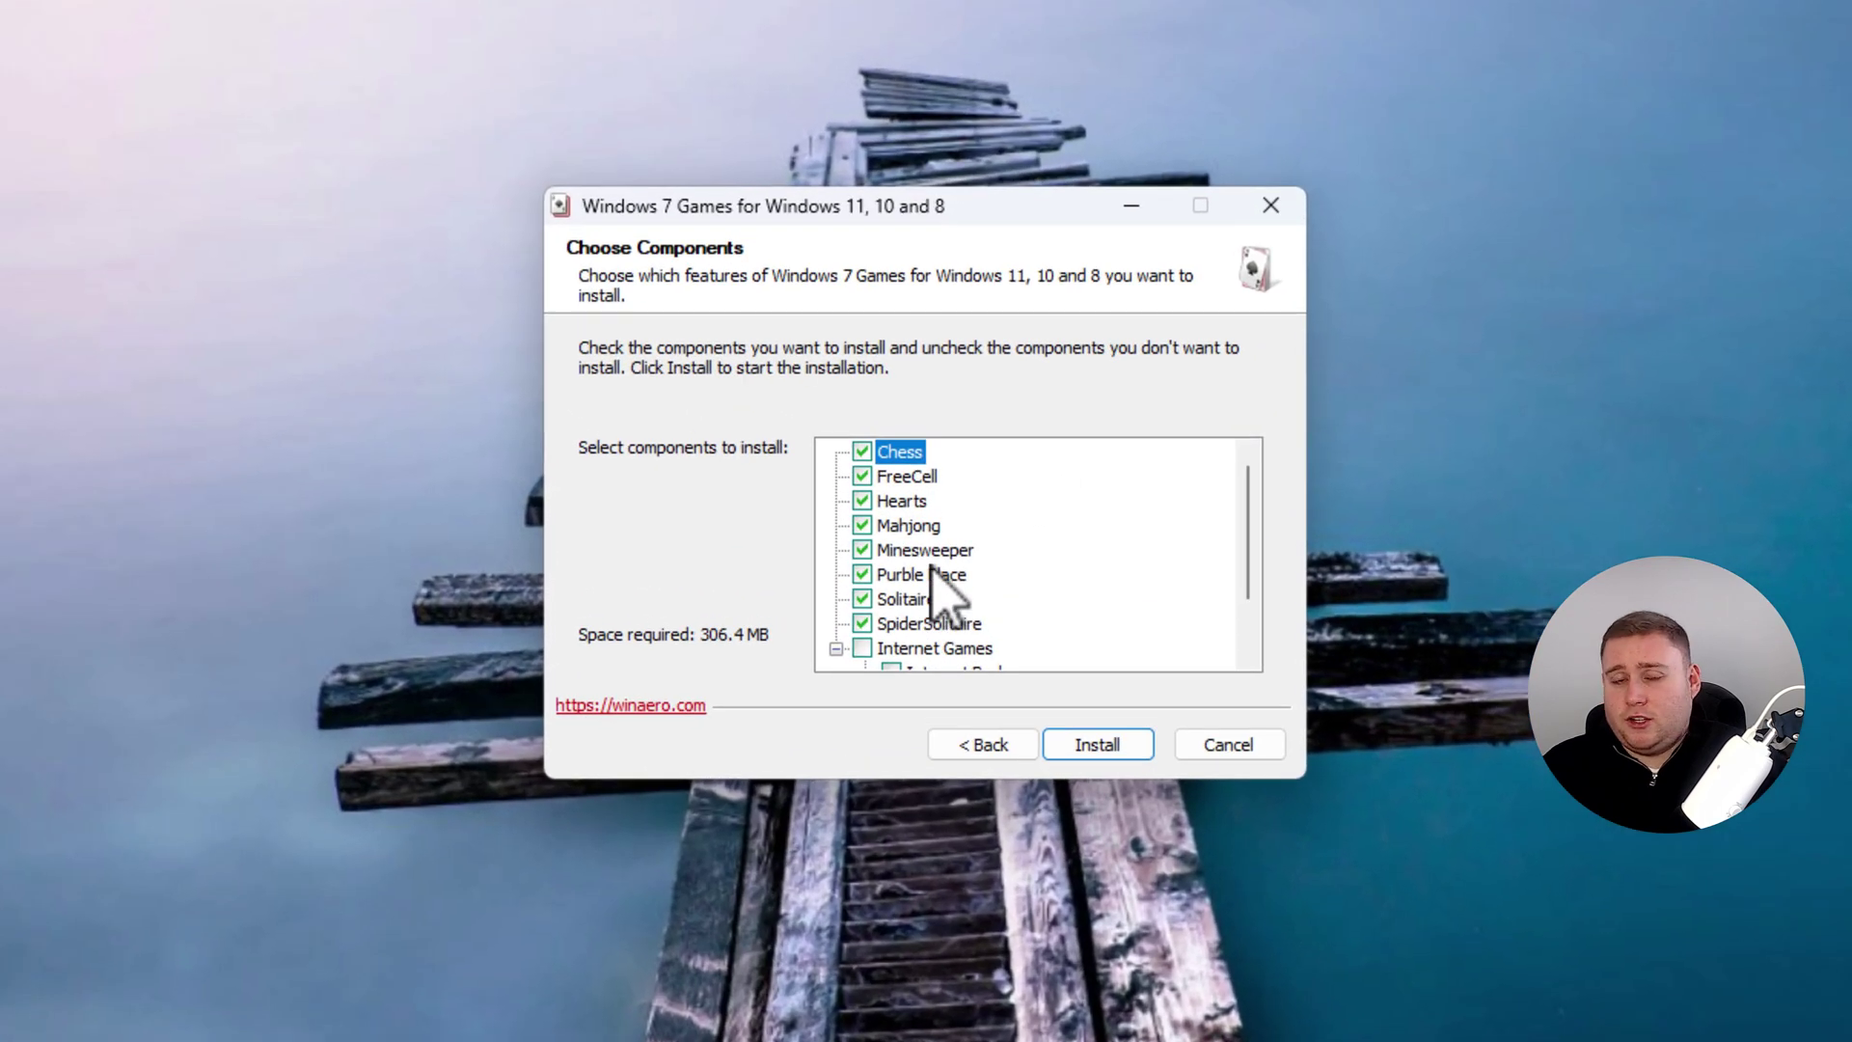
scroll(1124, 593, "down", 1)
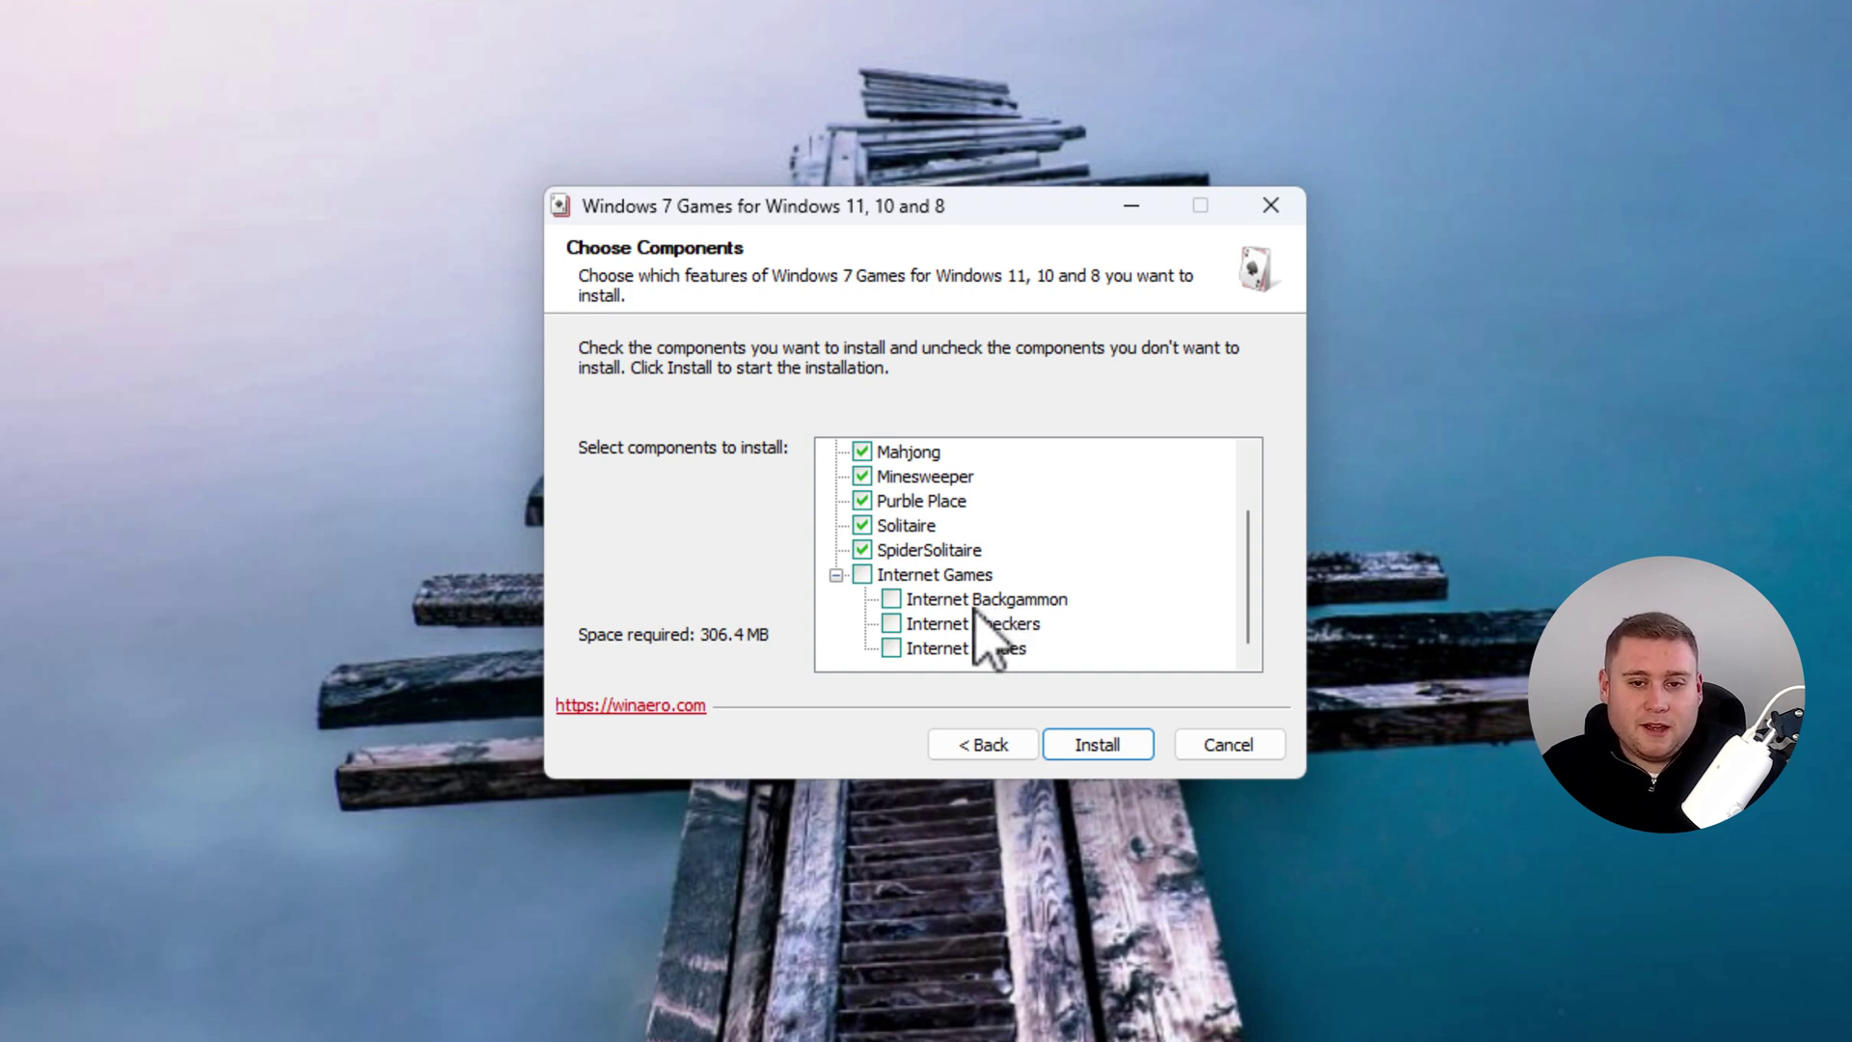
scroll(977, 610, "up", 1)
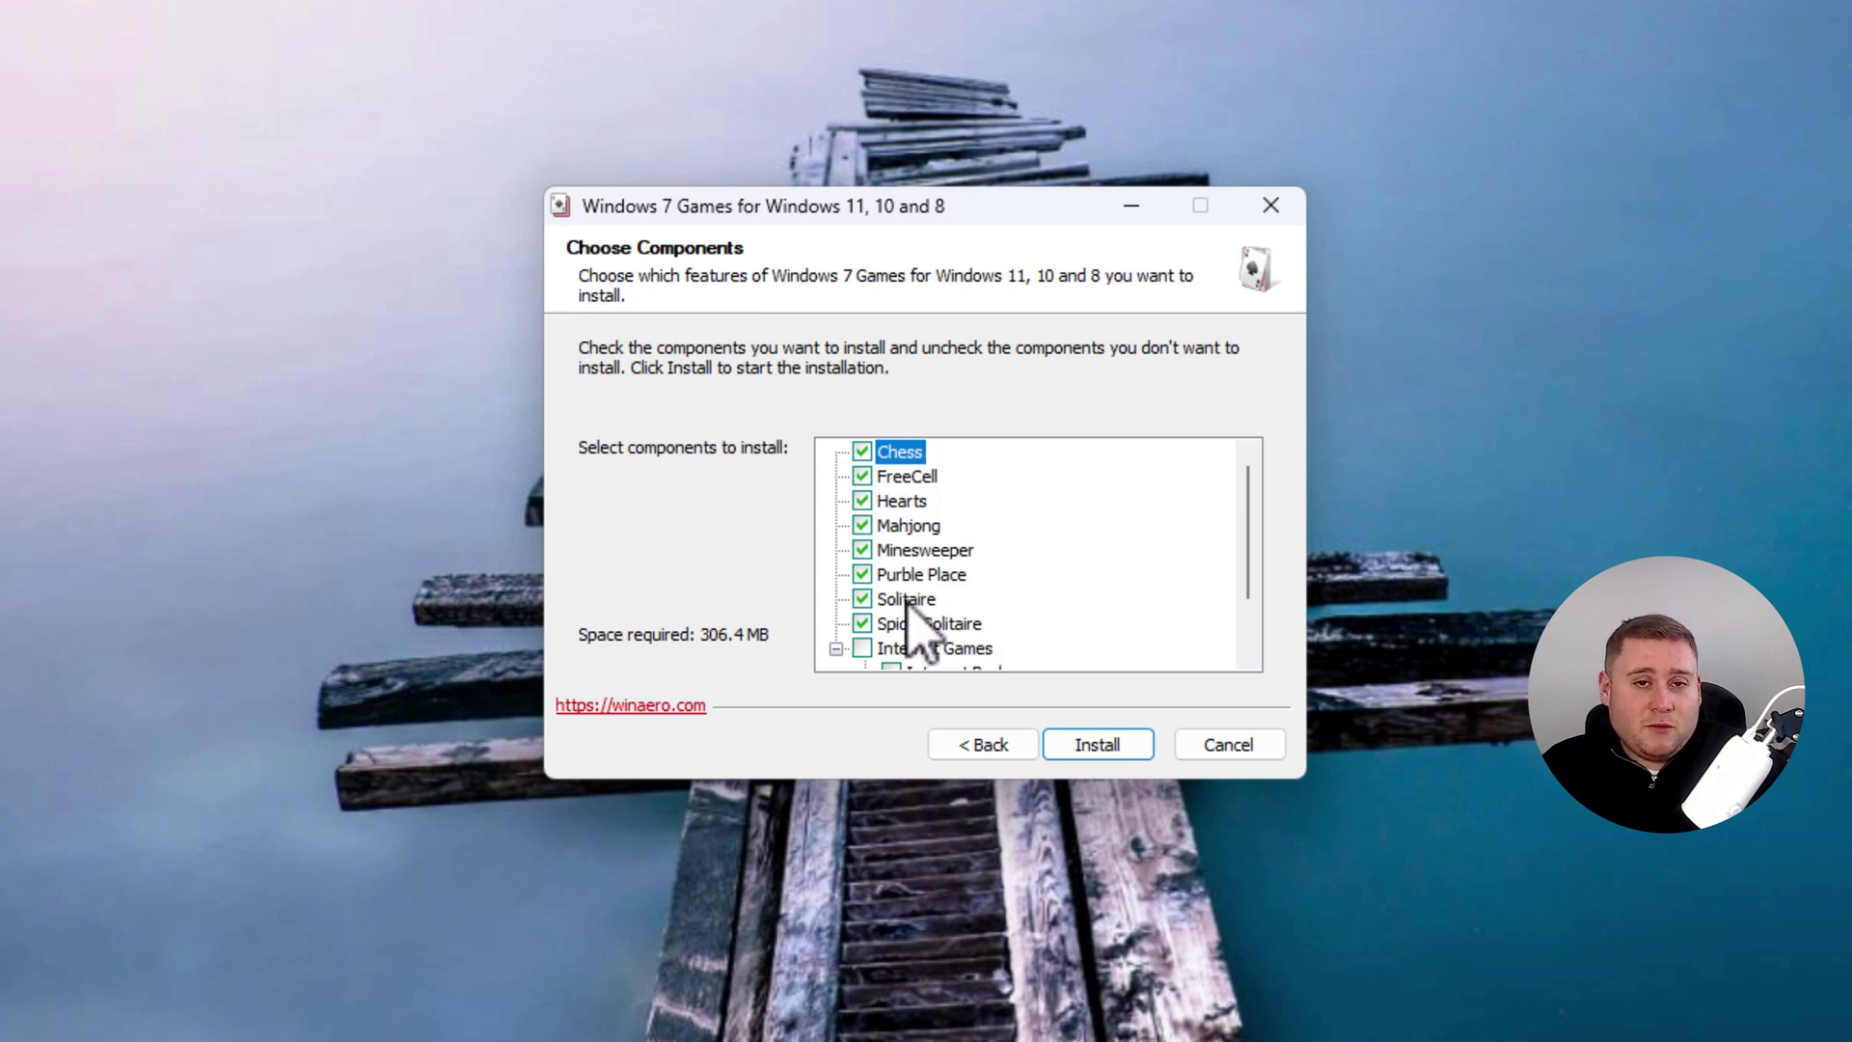
left_click(862, 648)
scroll(1083, 599, "down", 1)
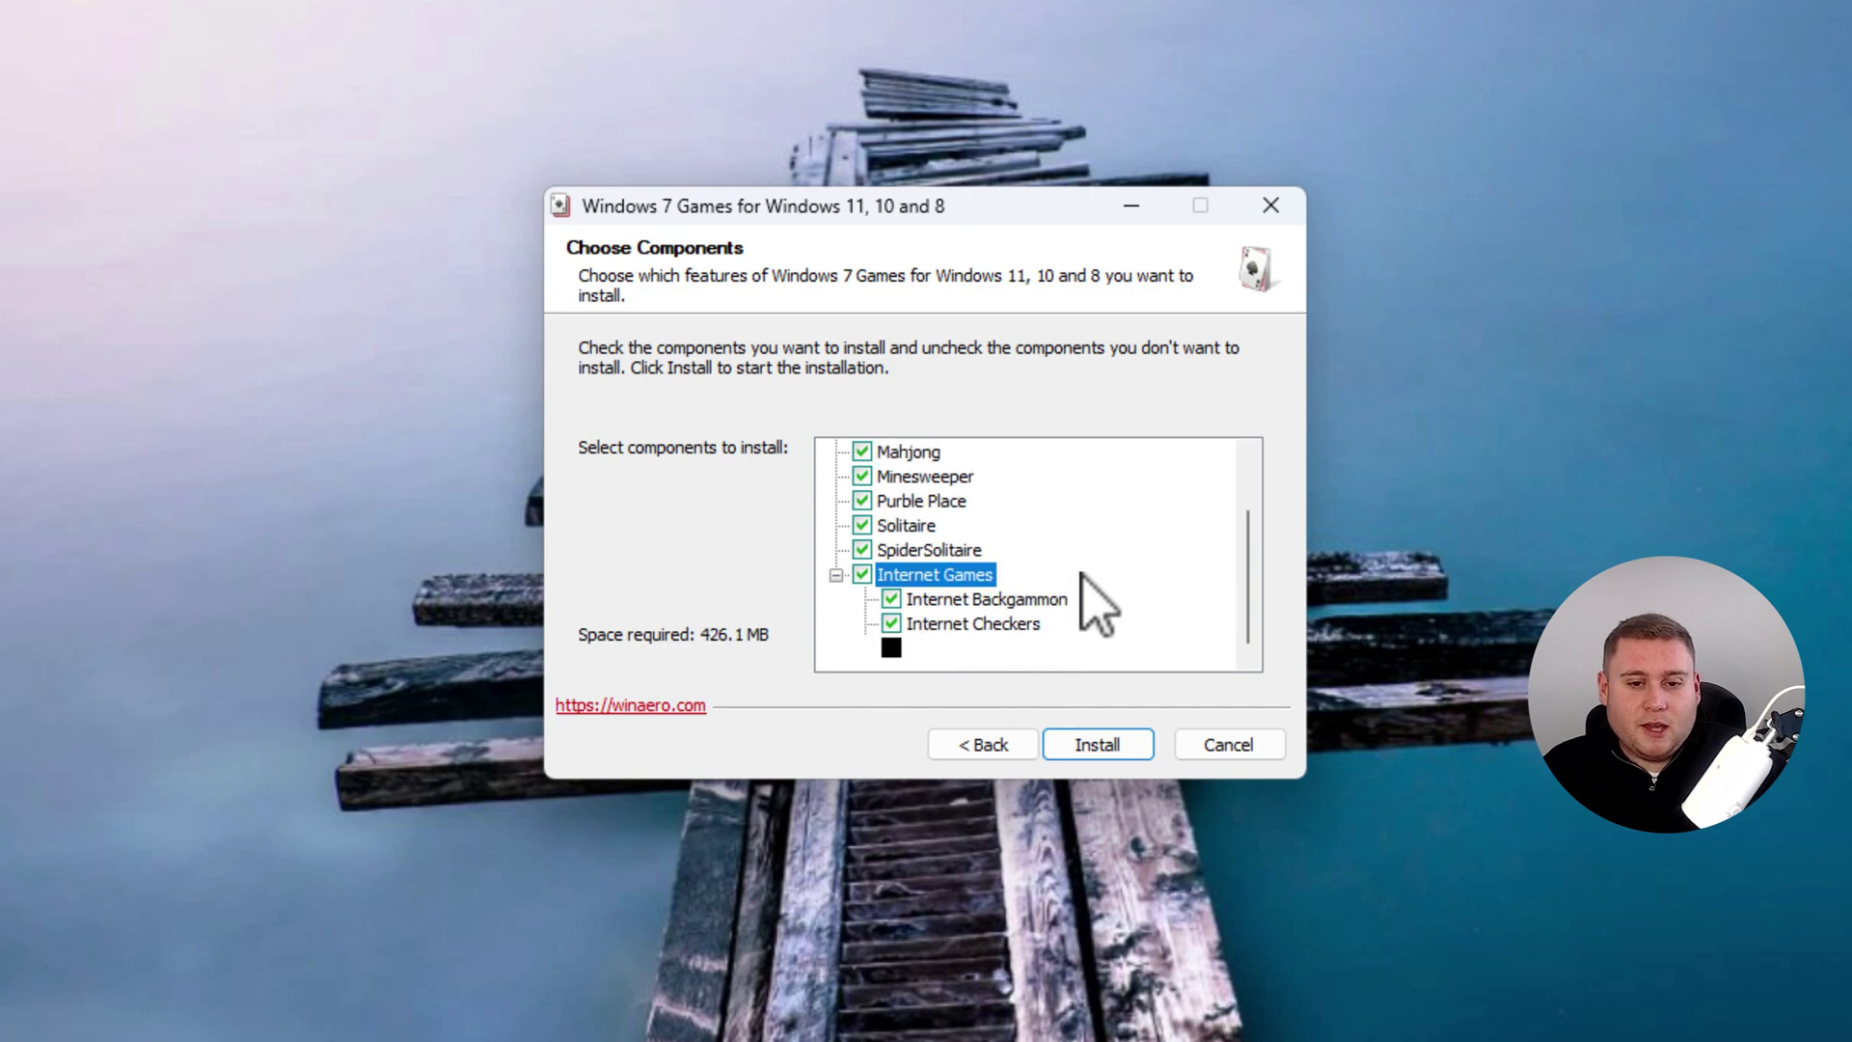
left_click(1114, 751)
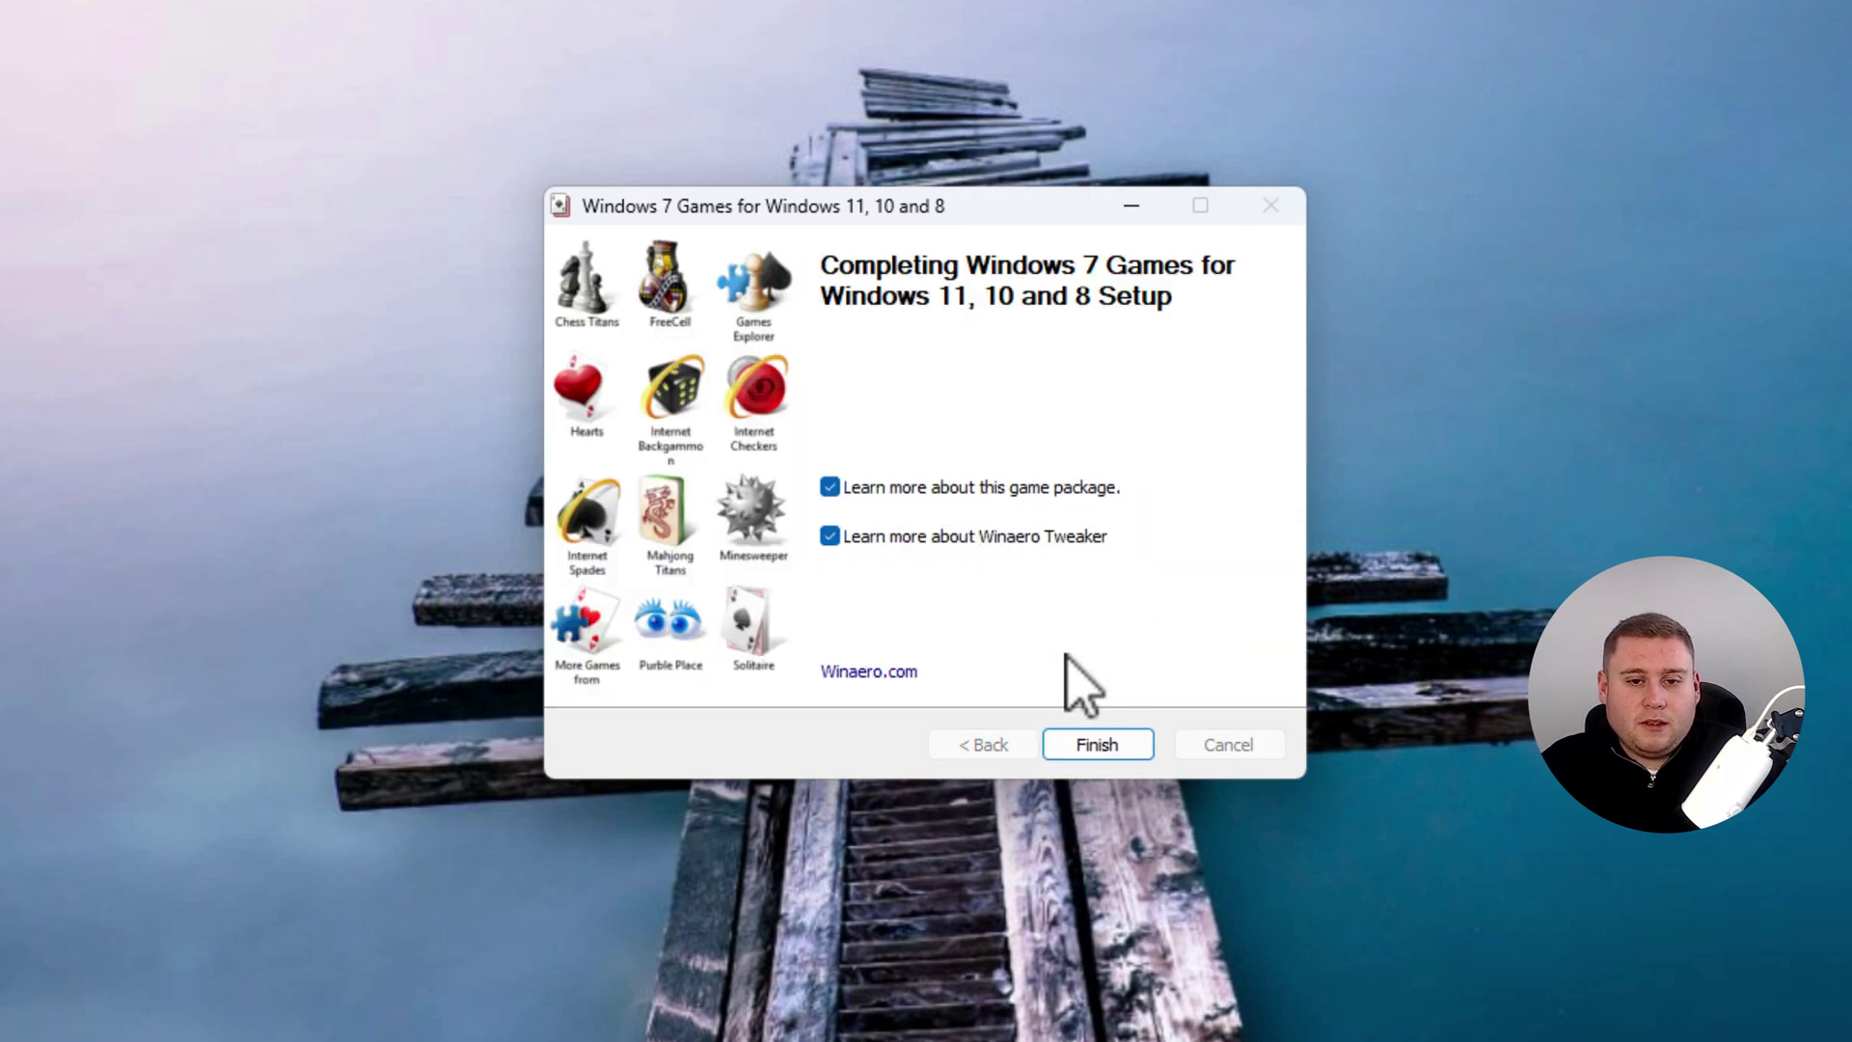
left_click(923, 488)
left_click(923, 536)
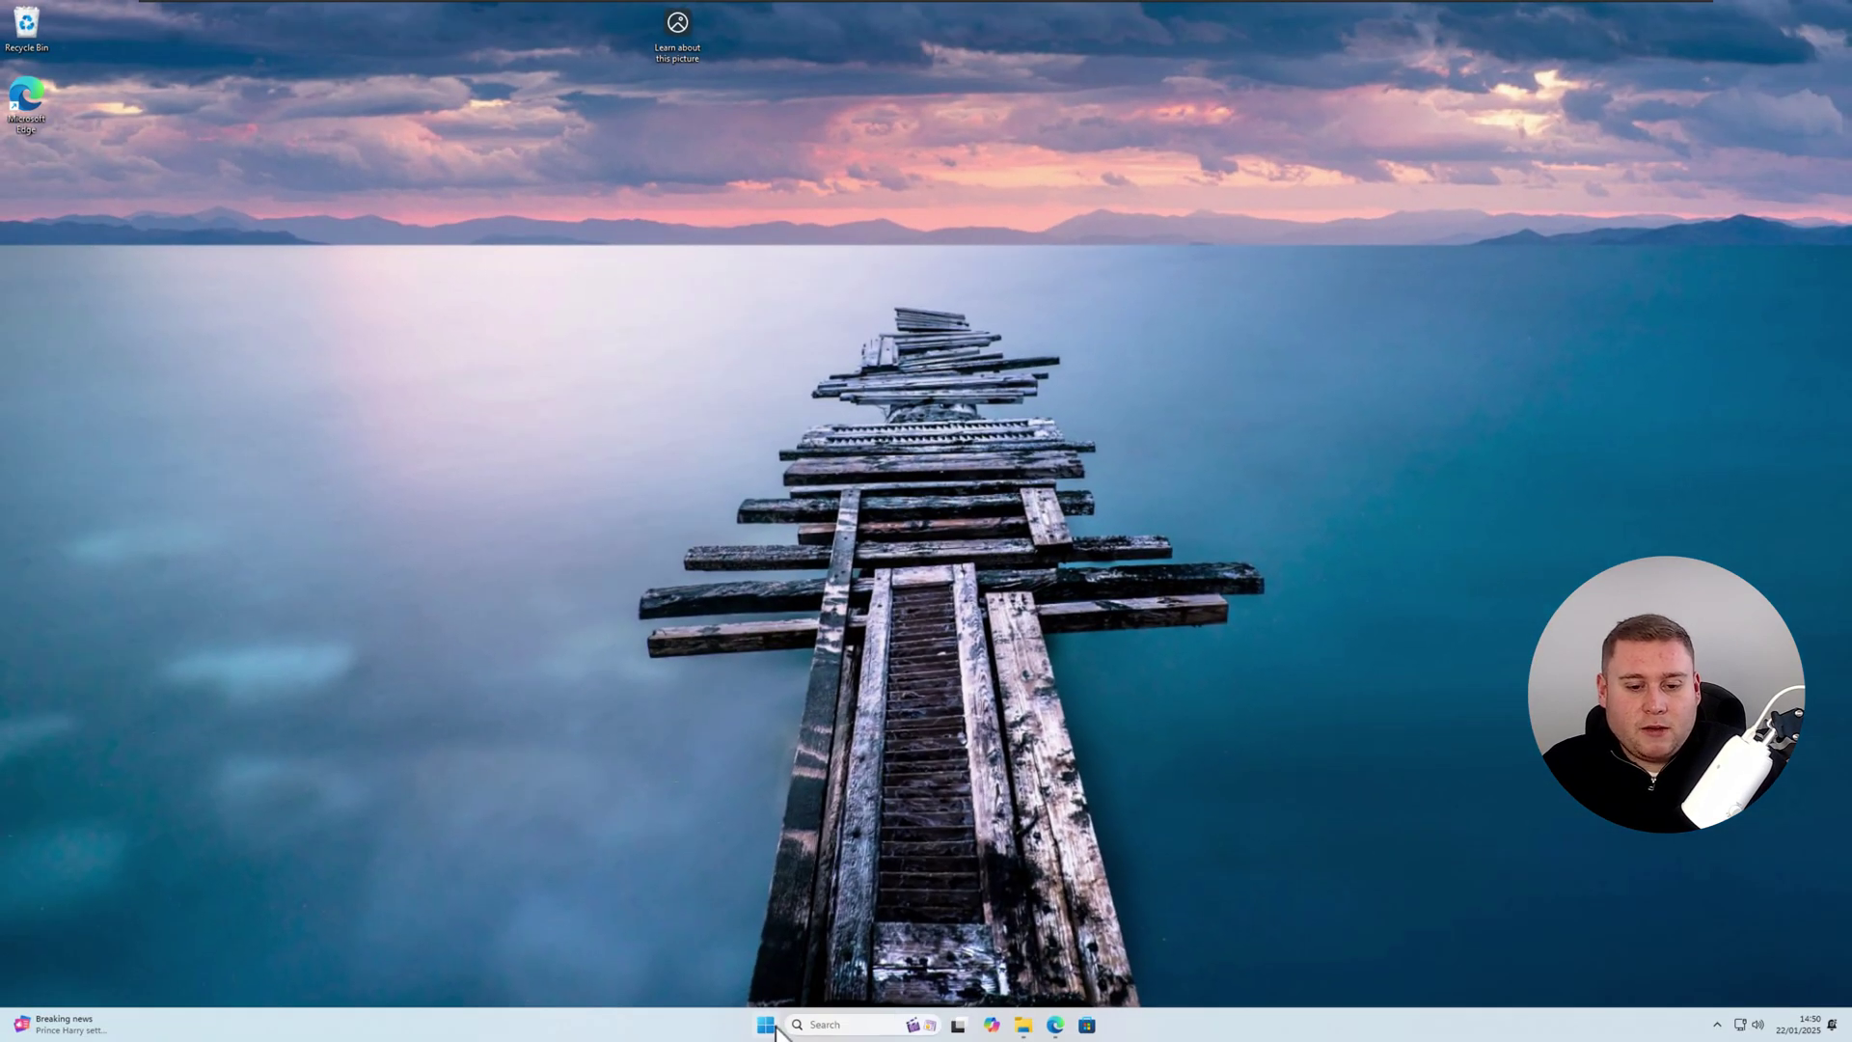
- Review the newly installed games in the Start menu's full Recommended list and return to the pinned apps
left_click(762, 1019)
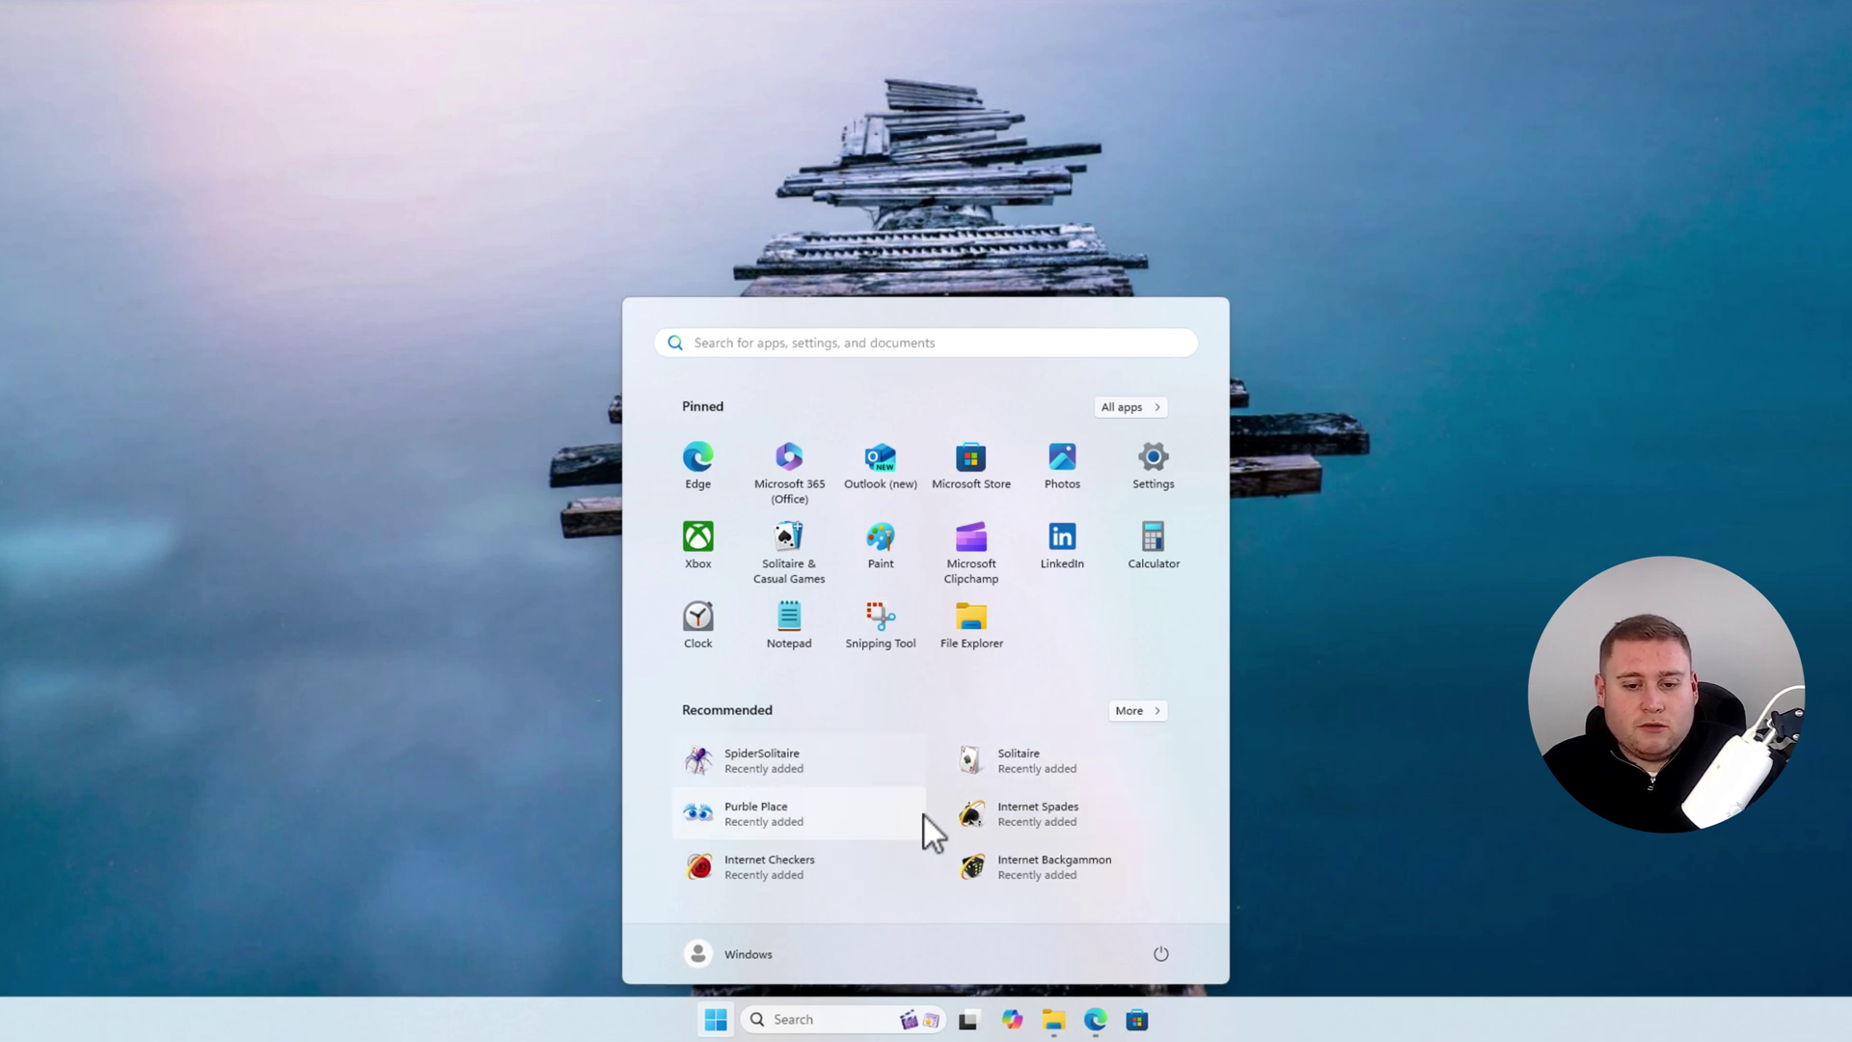
left_click(1134, 711)
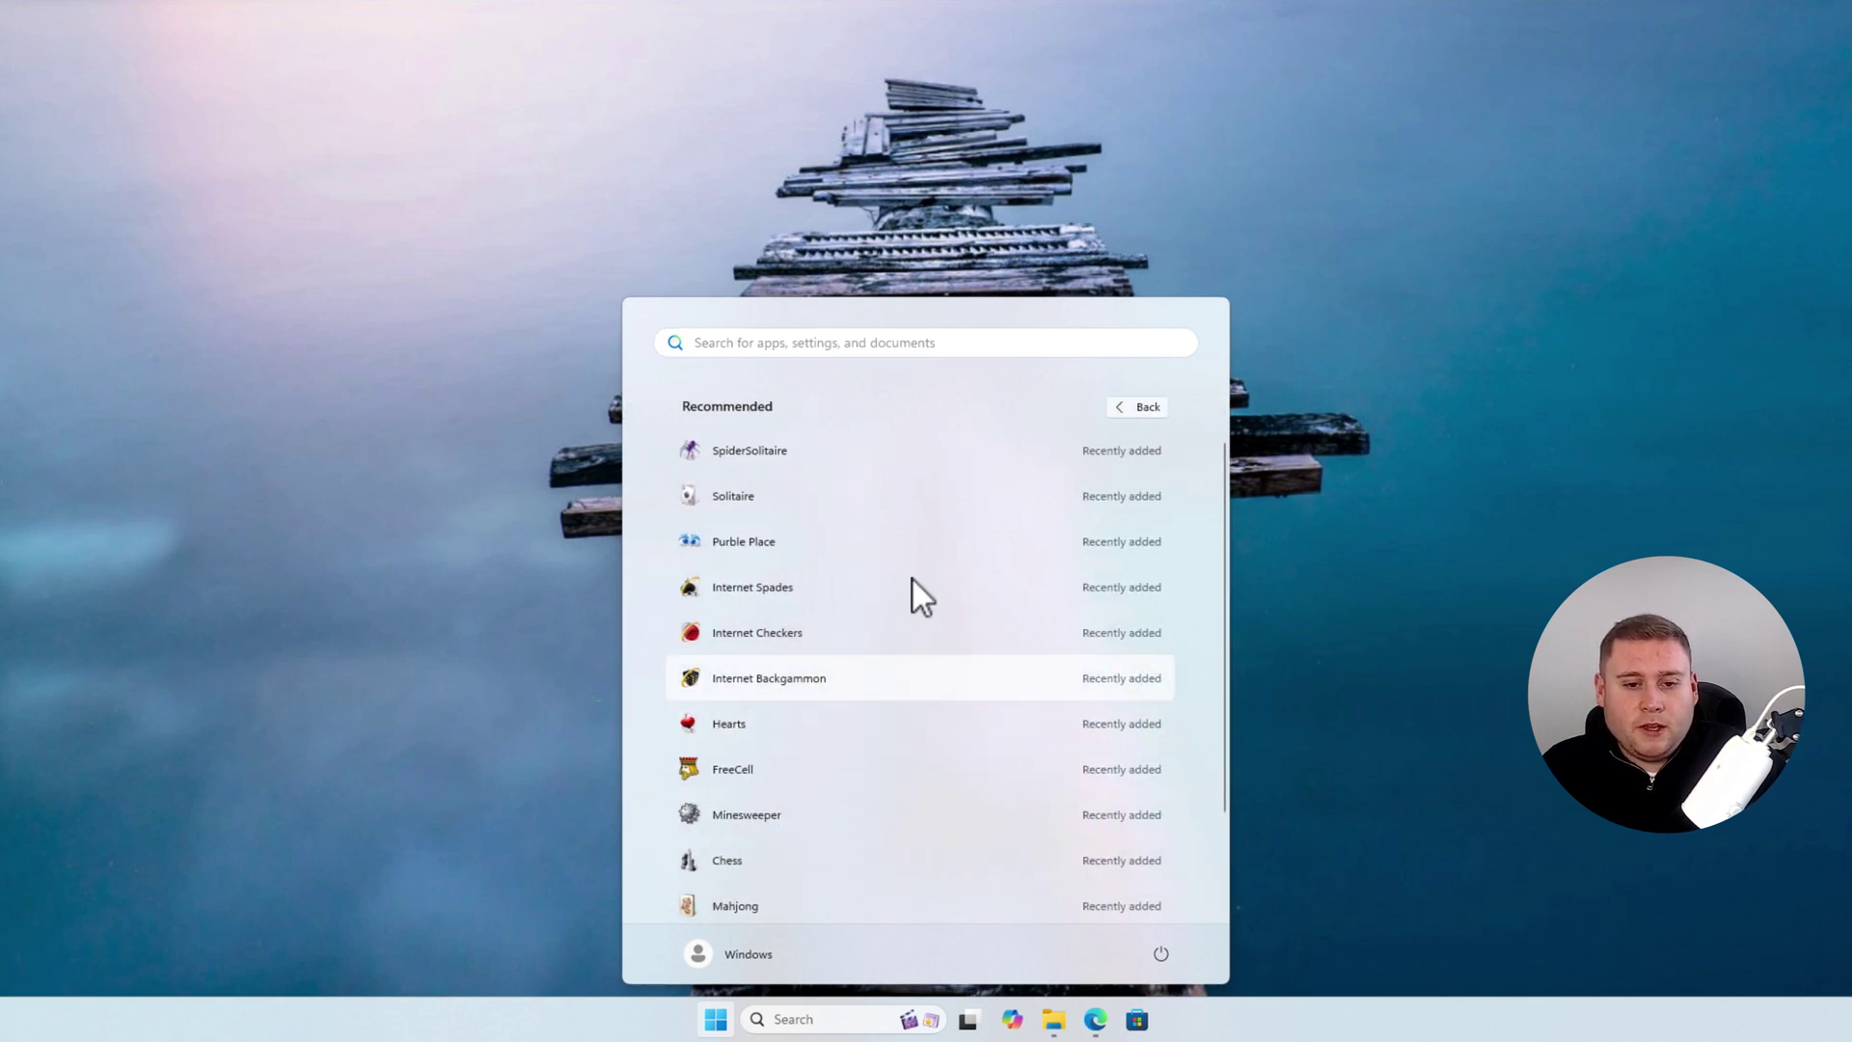
scroll(1100, 560, "down", 2)
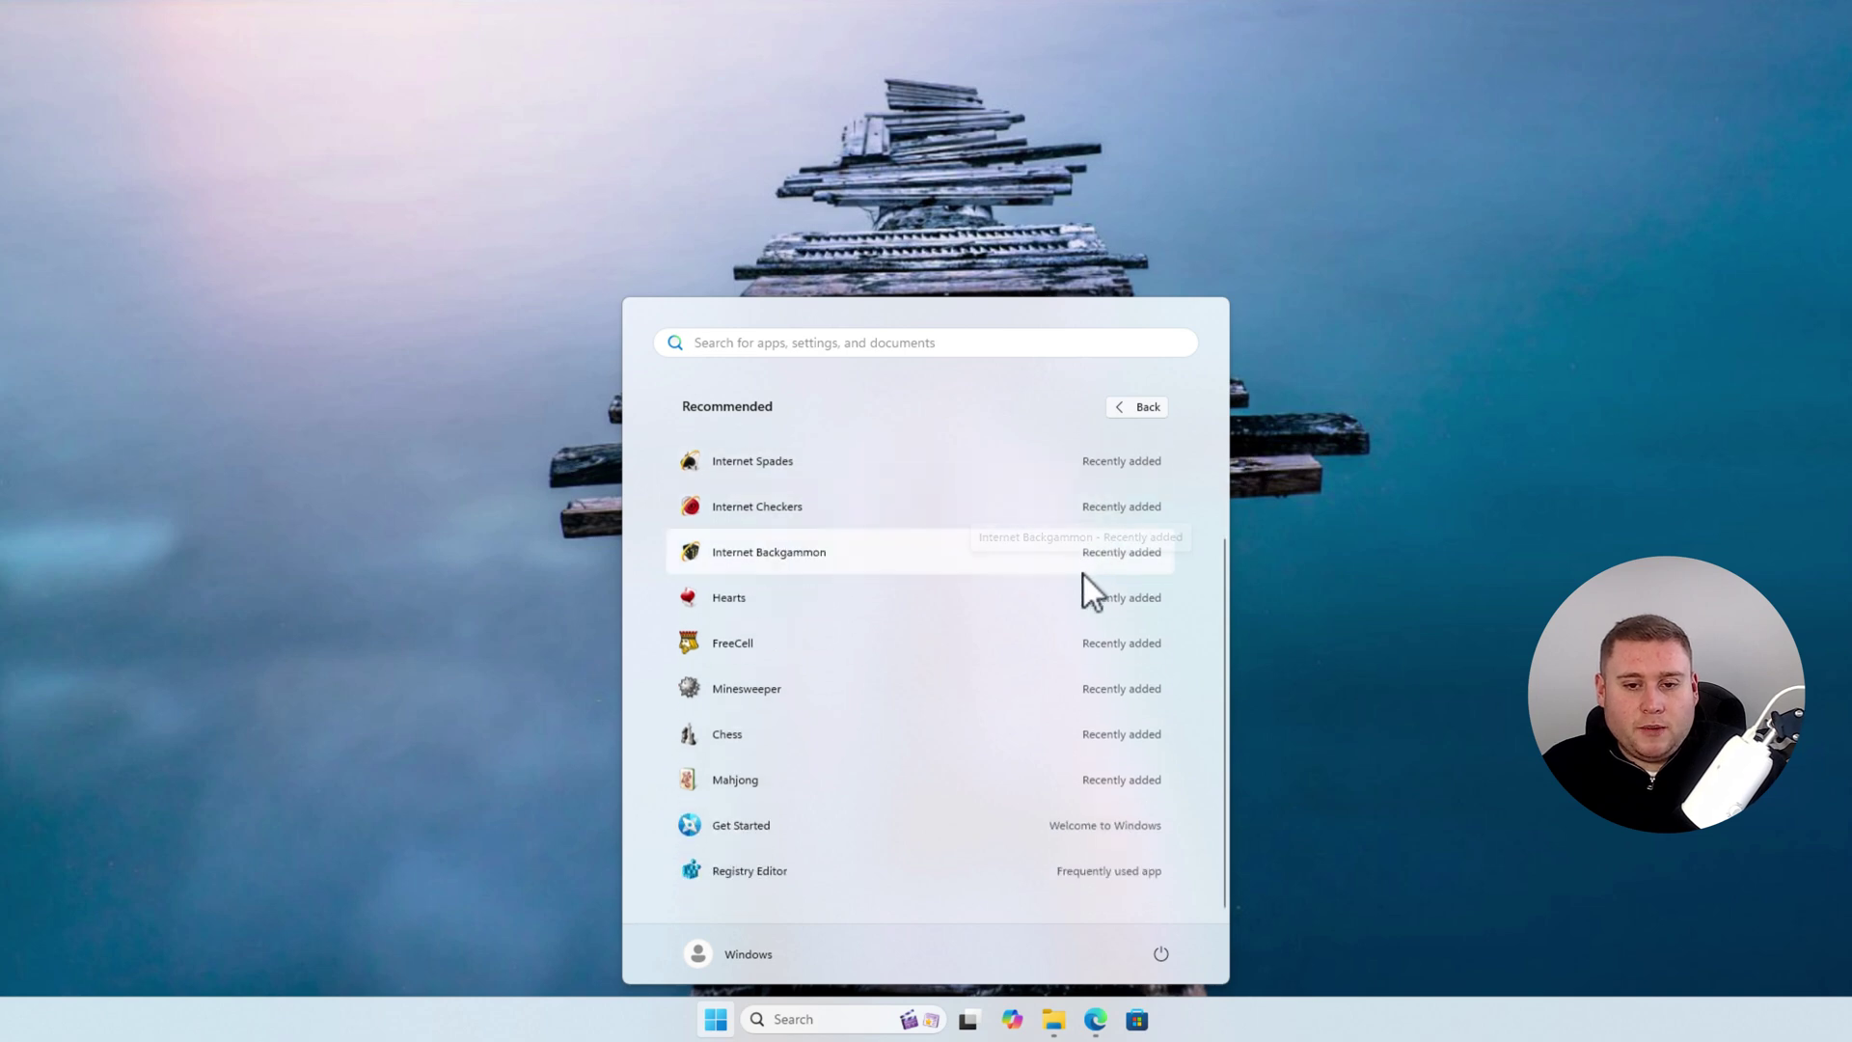
left_click(1135, 407)
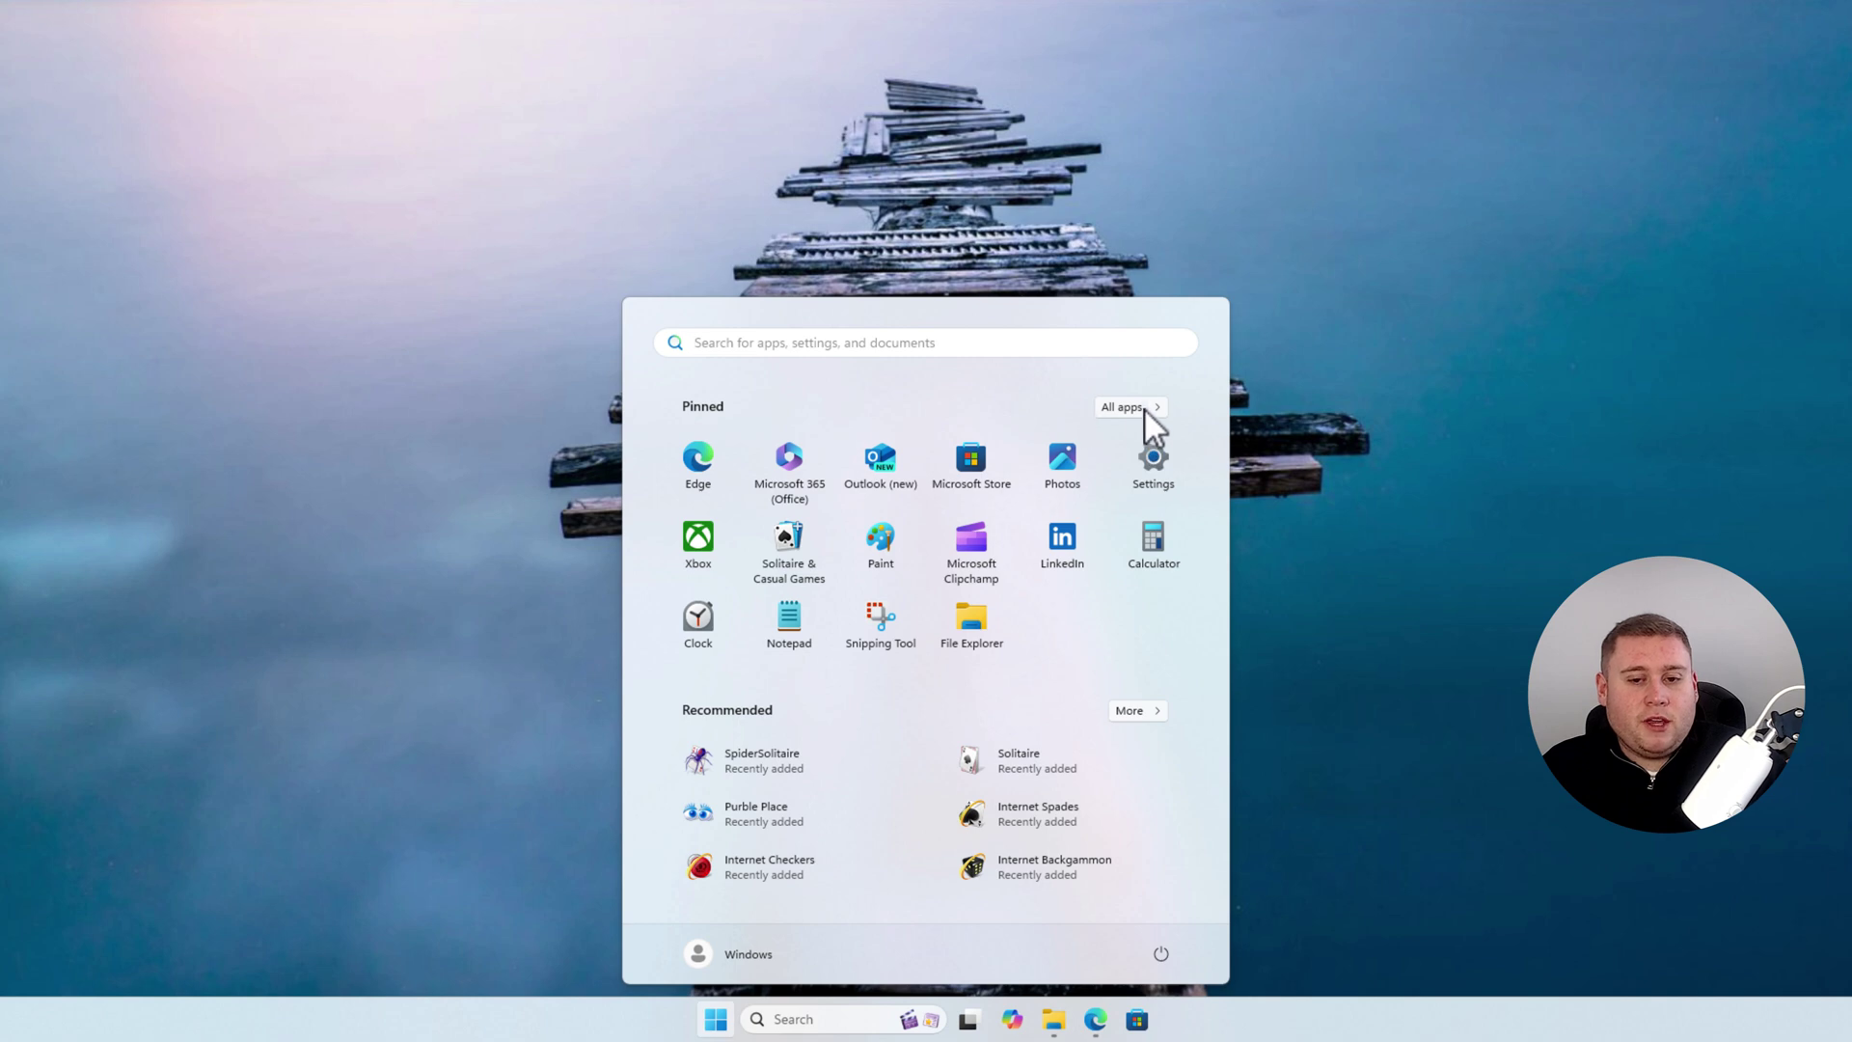
- Launch Minesweeper from the Games folder in the full app list and choose the Beginner difficulty
left_click(1129, 408)
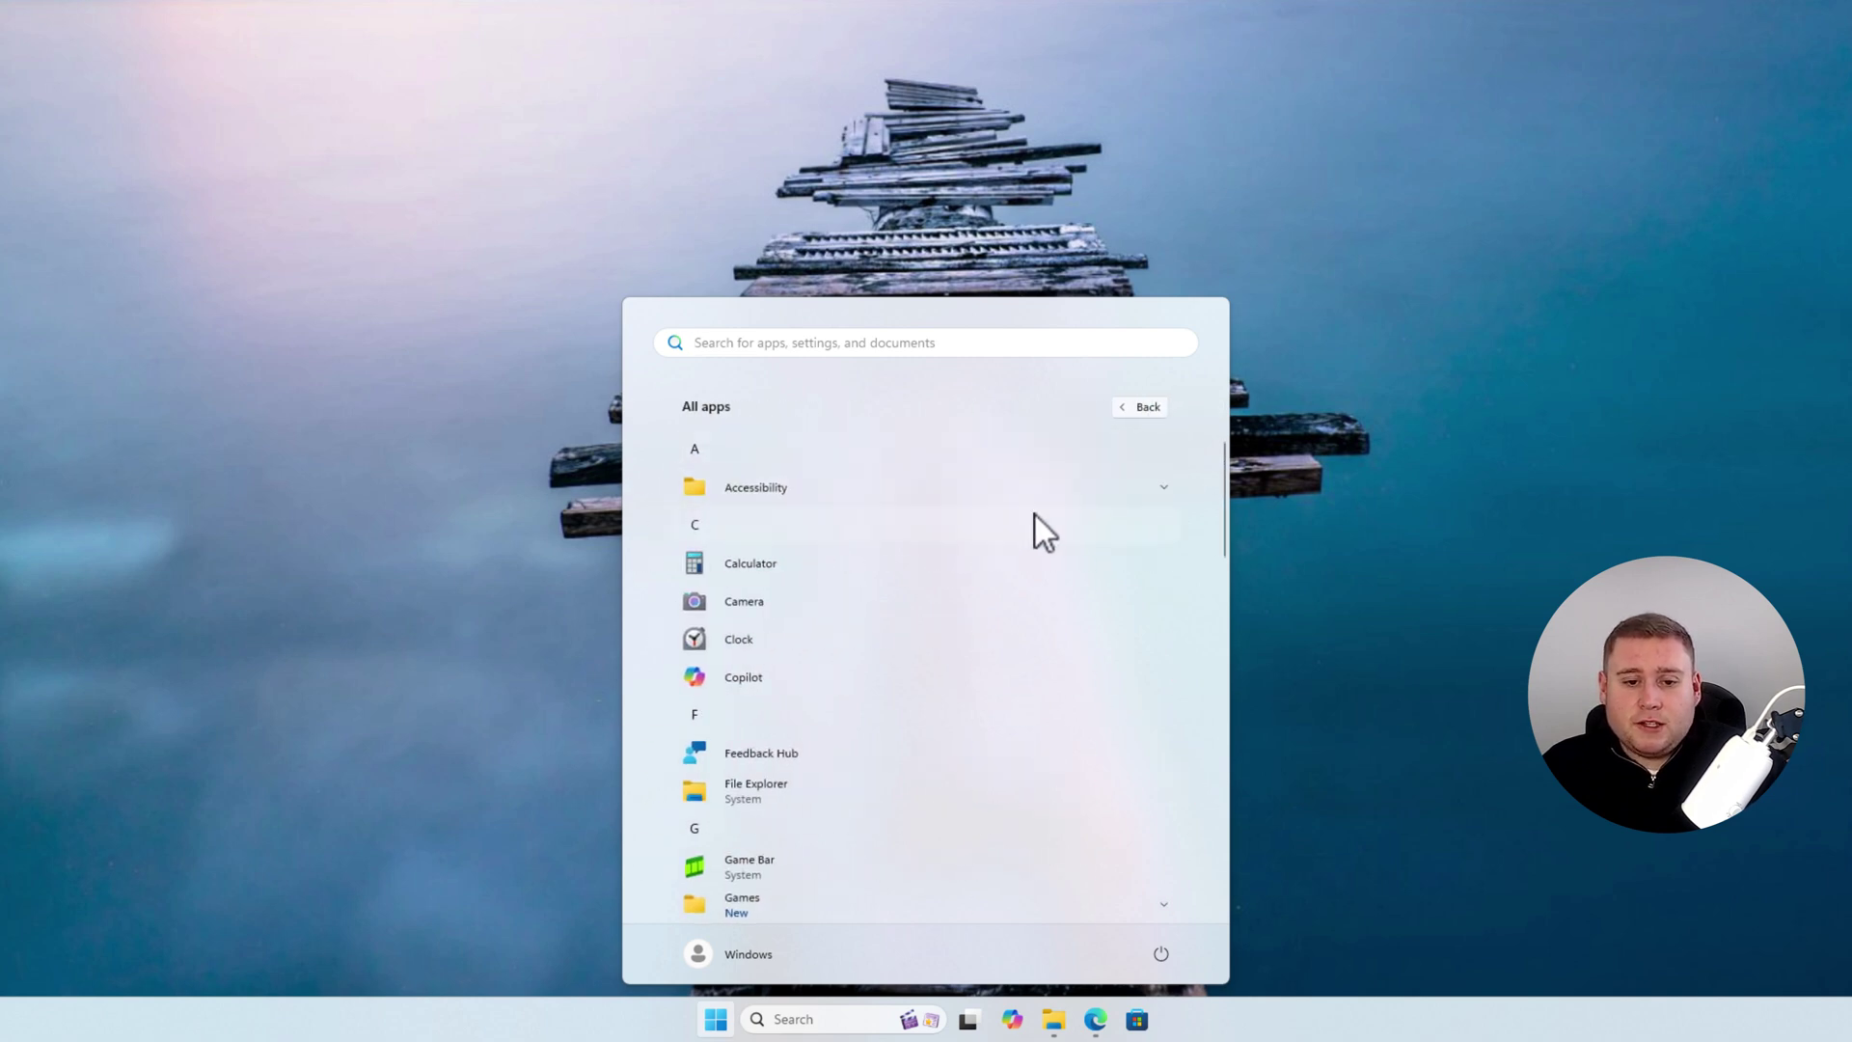
scroll(947, 605, "down", 2)
left_click(801, 701)
scroll(868, 675, "down", 3)
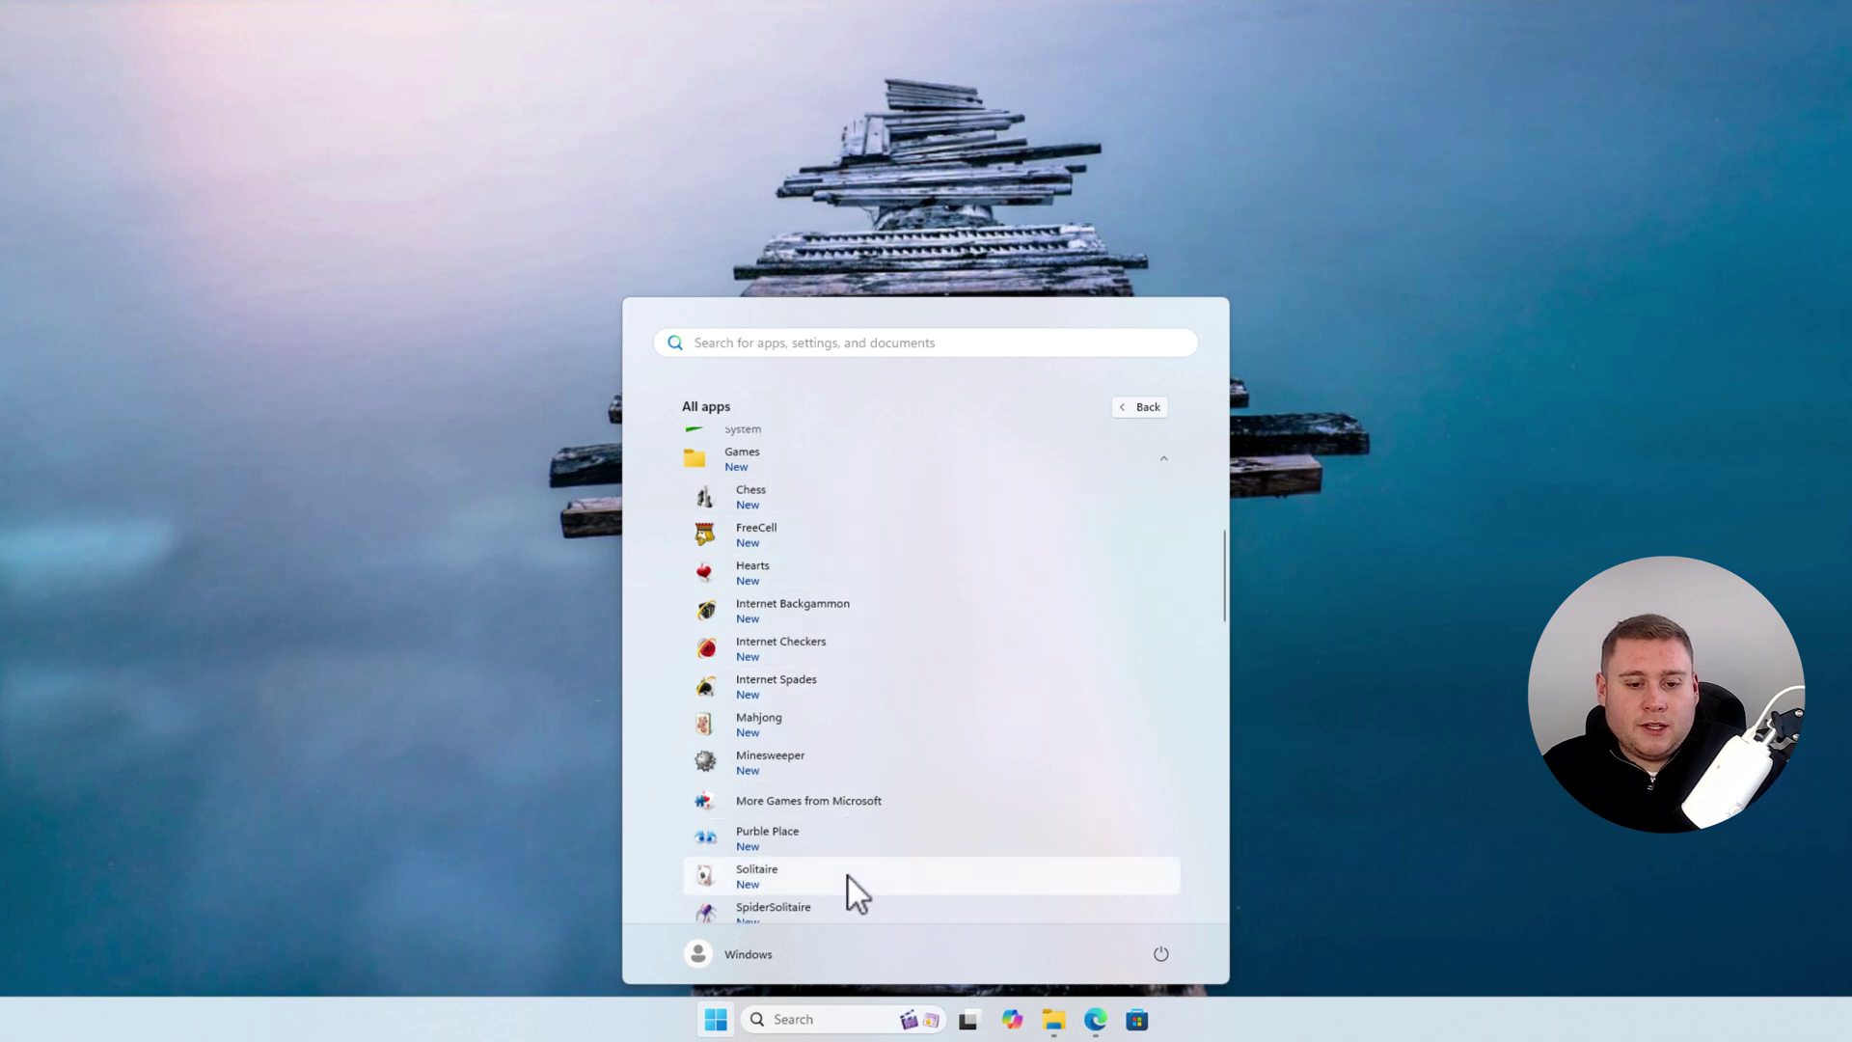
left_click(839, 766)
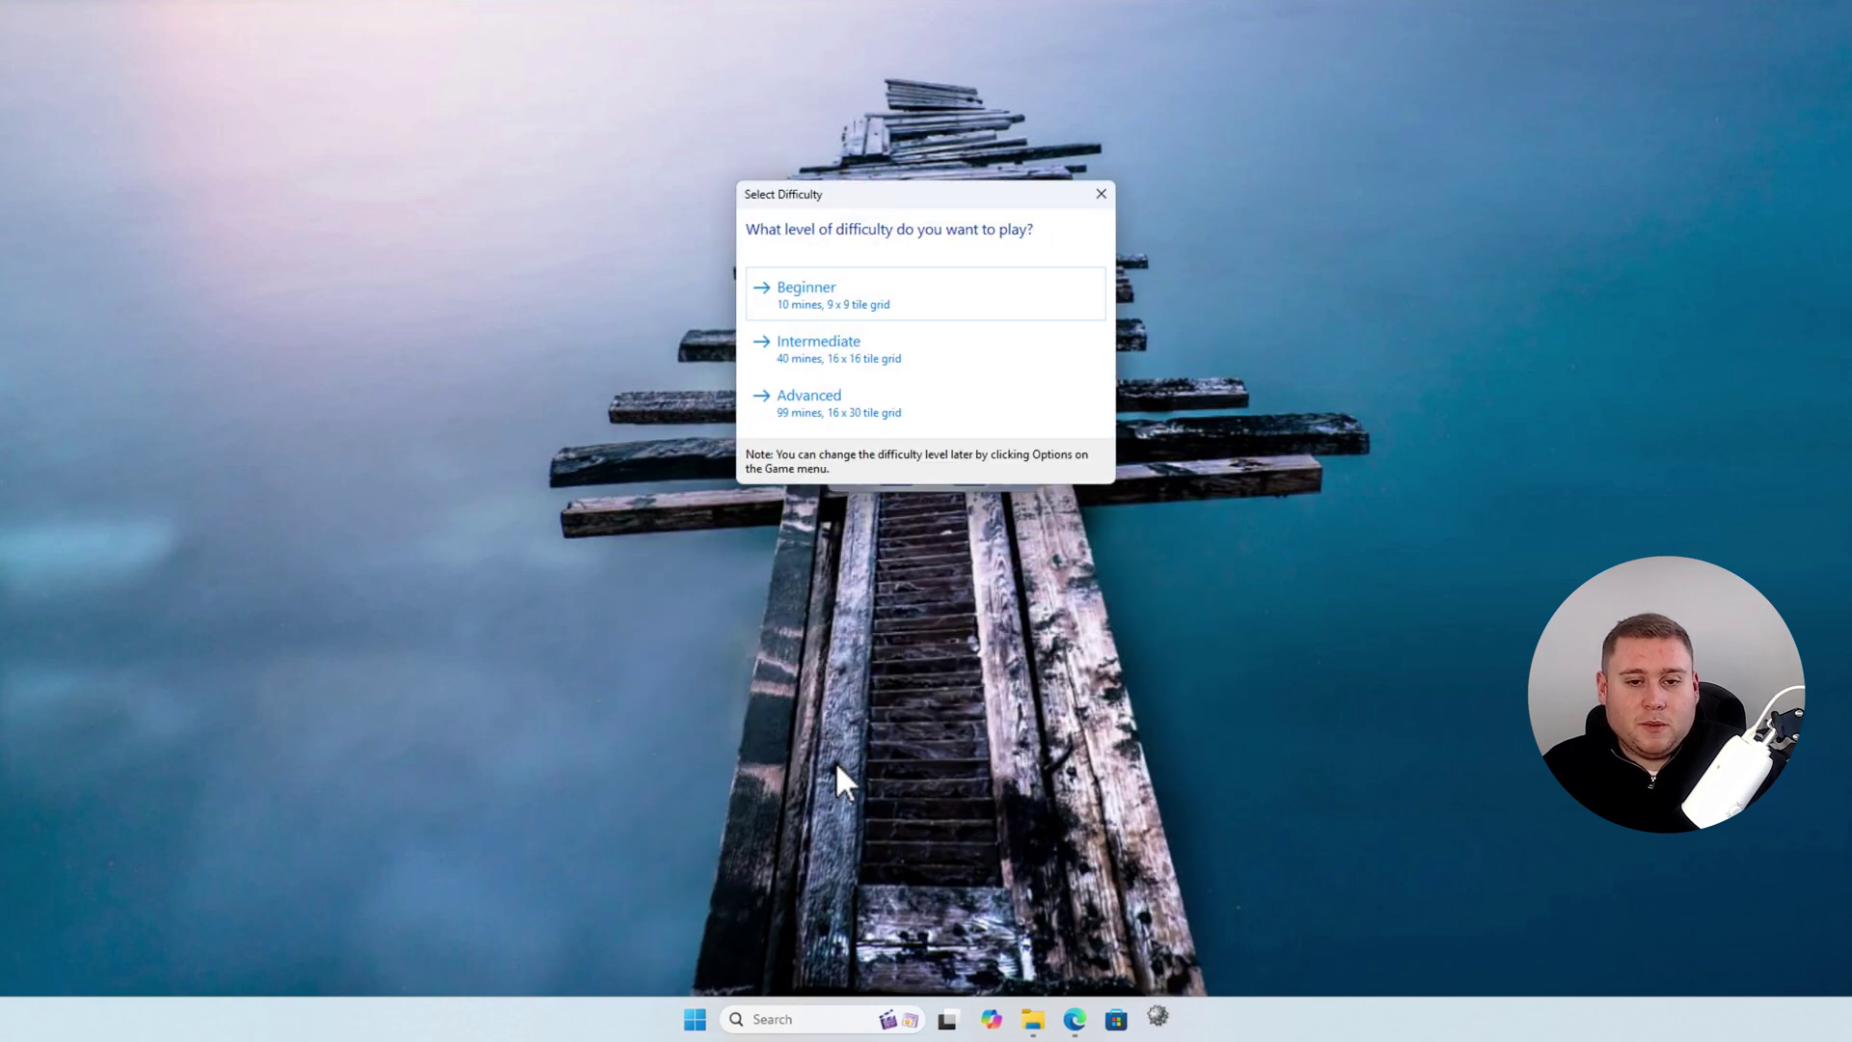
left_click(866, 297)
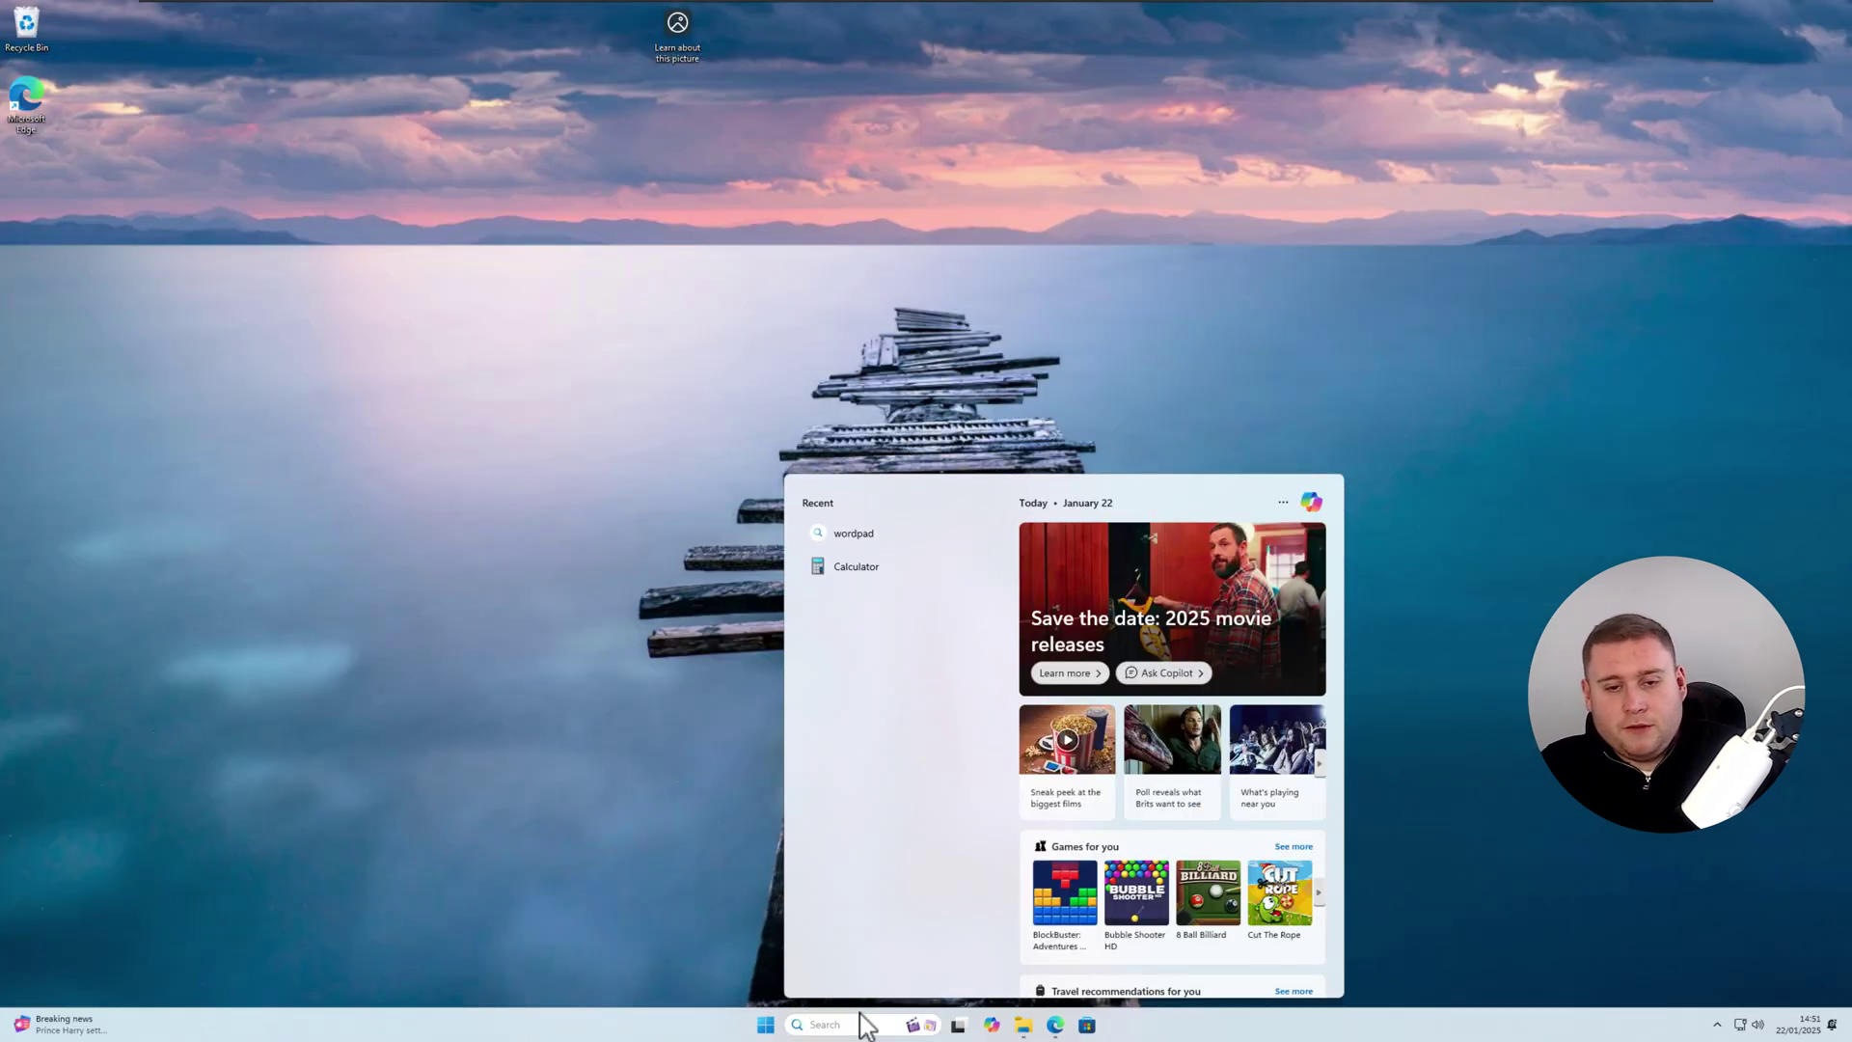
- Search Windows for wordpad, and download the WordPad for Windows 11 package from the win7games.com page in Edge
type("wordpad")
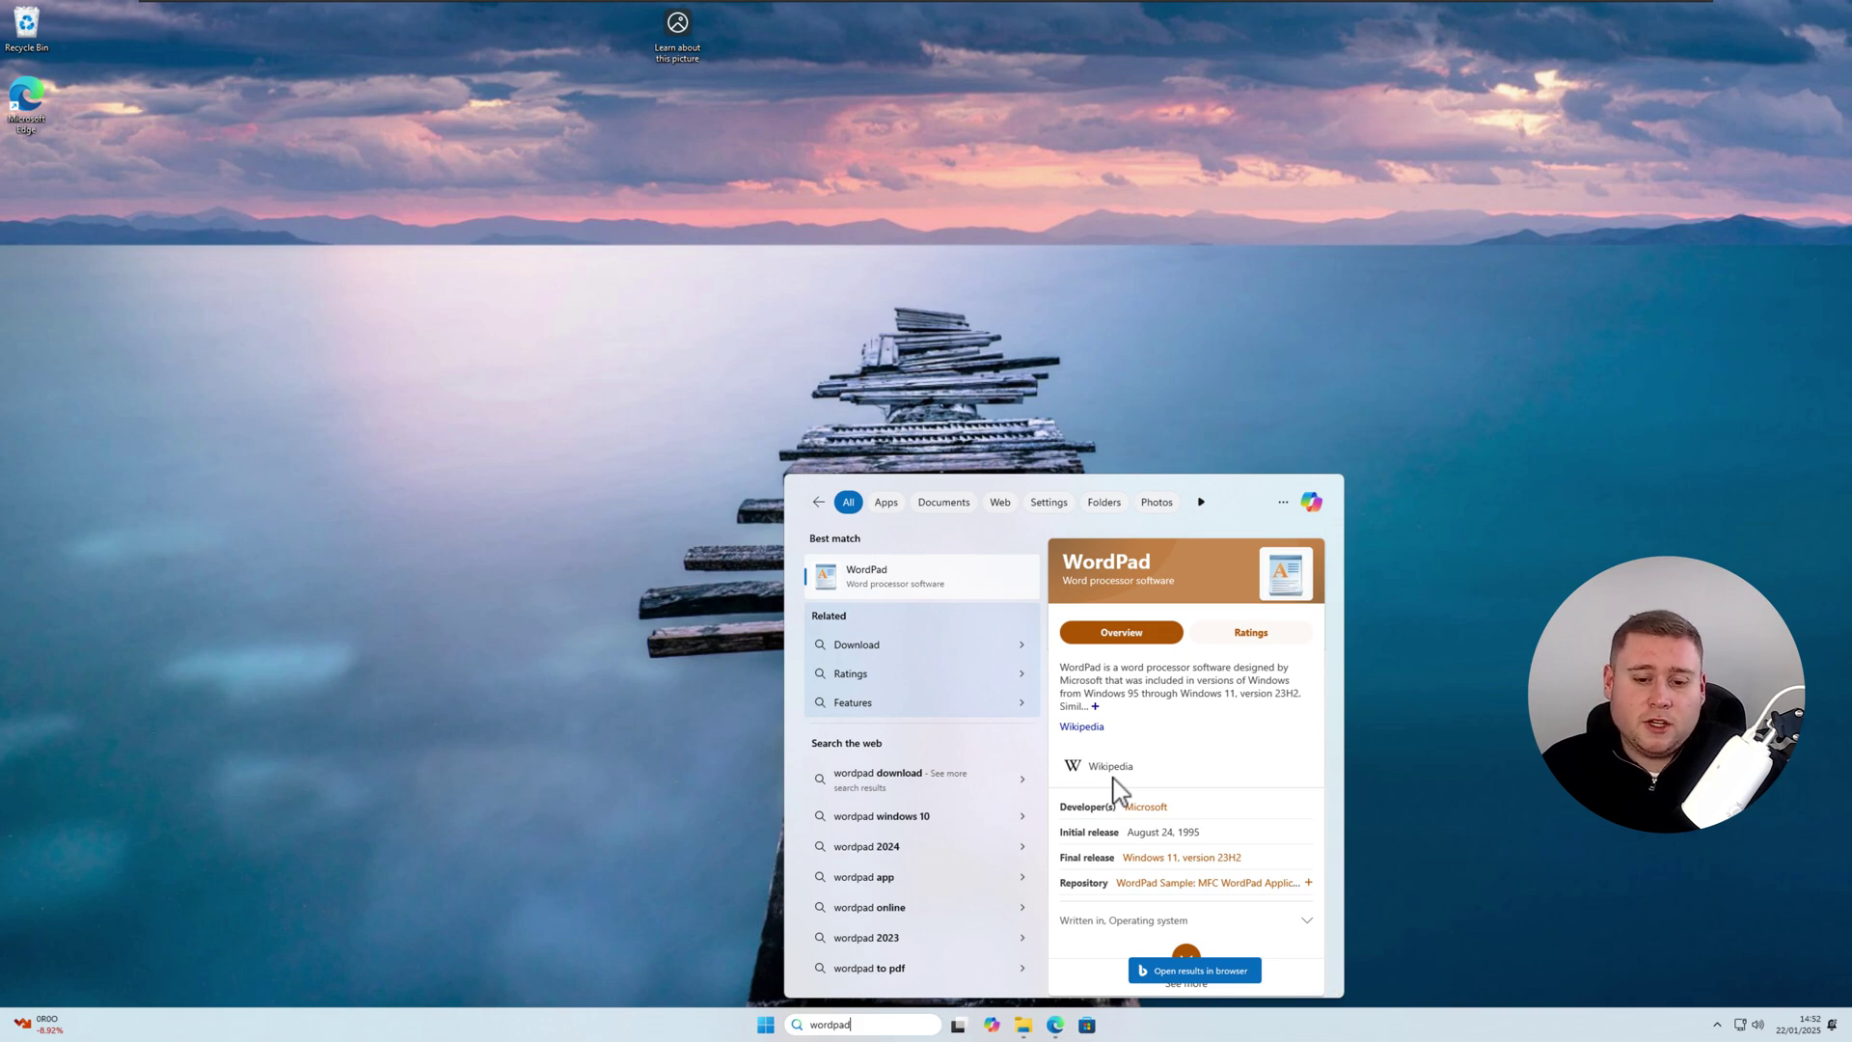
left_click(629, 661)
left_click(1055, 1024)
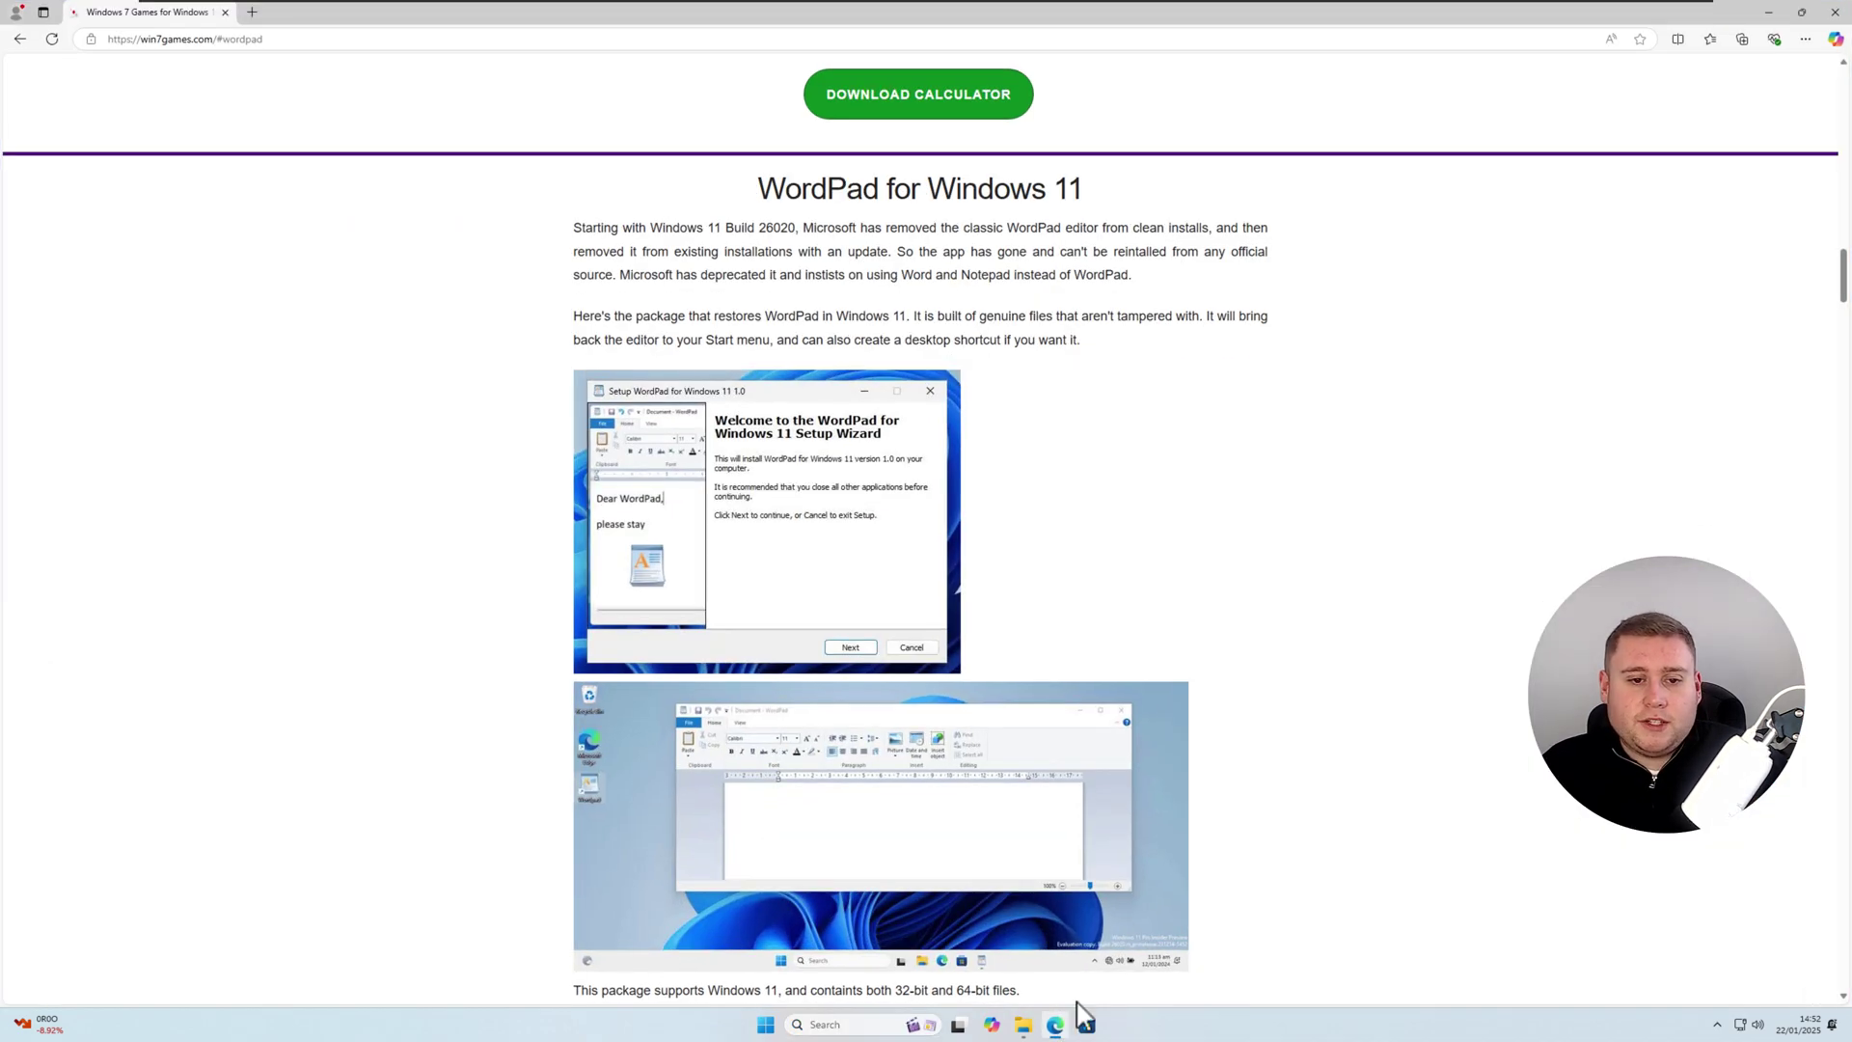
scroll(1125, 502, "down", 6)
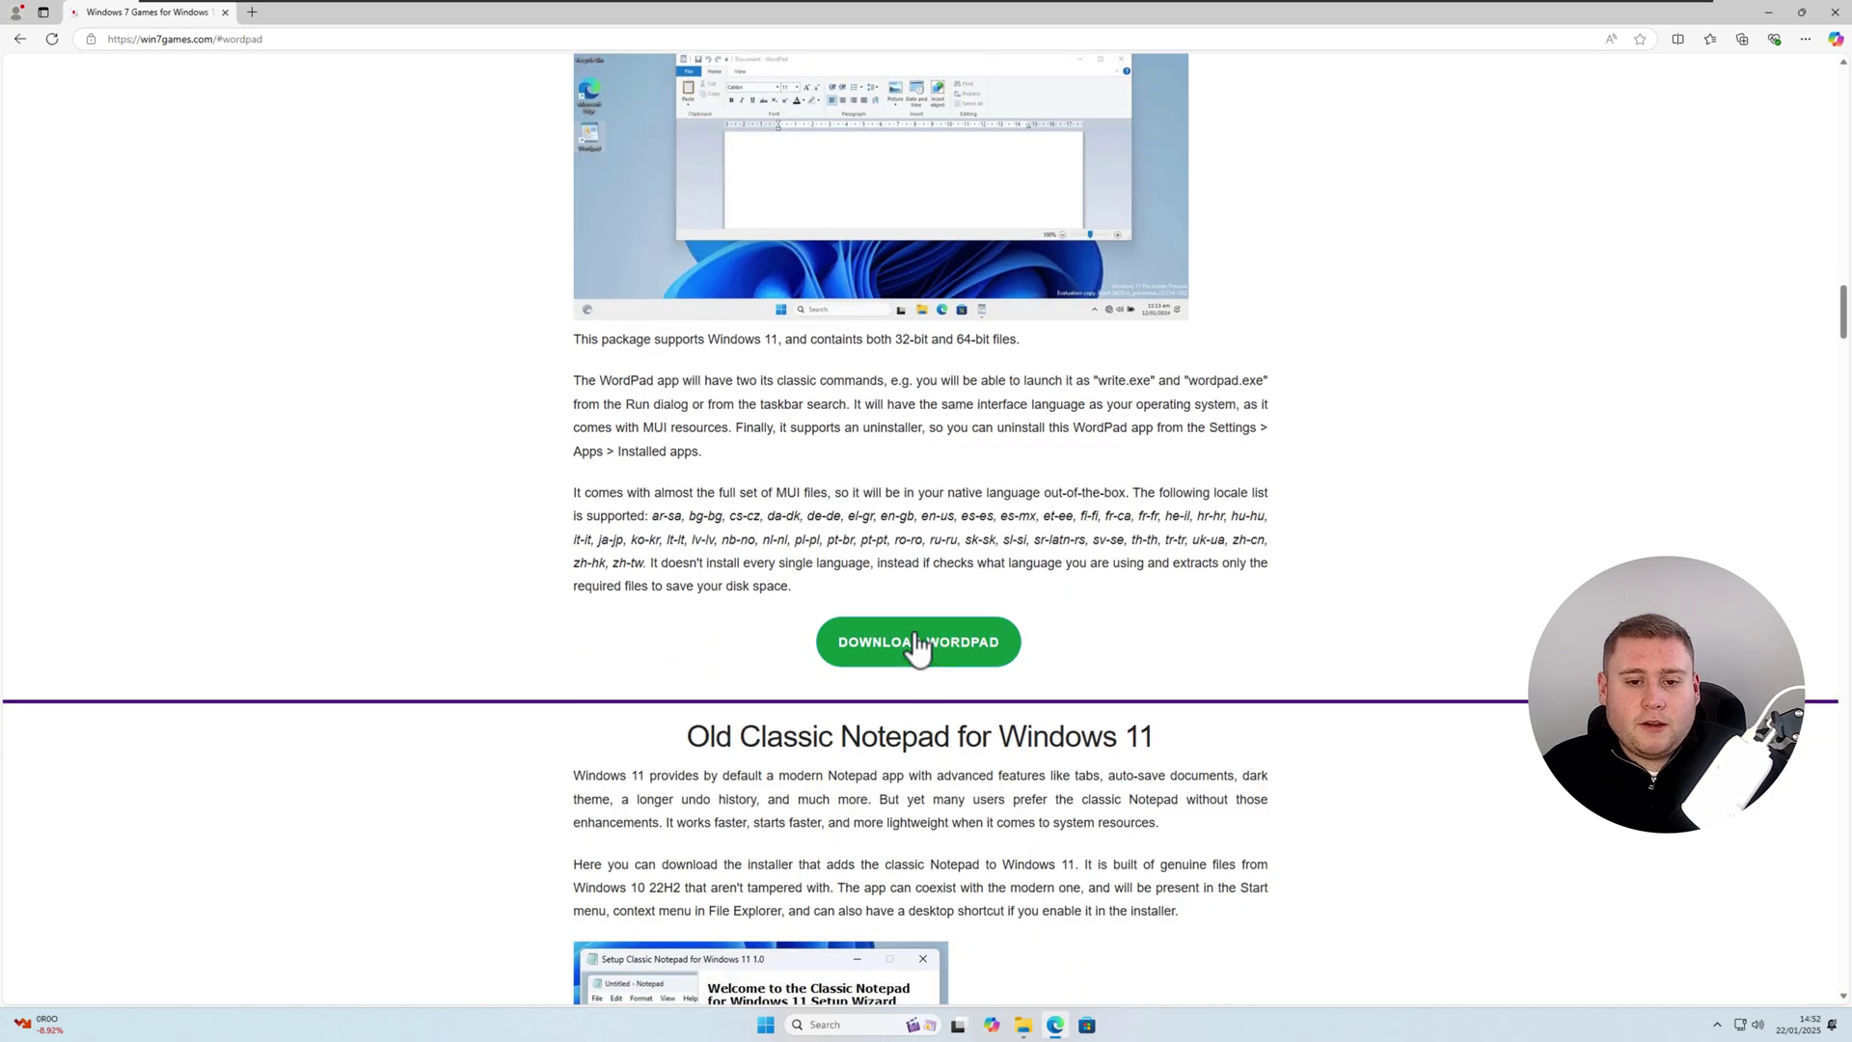
left_click(919, 644)
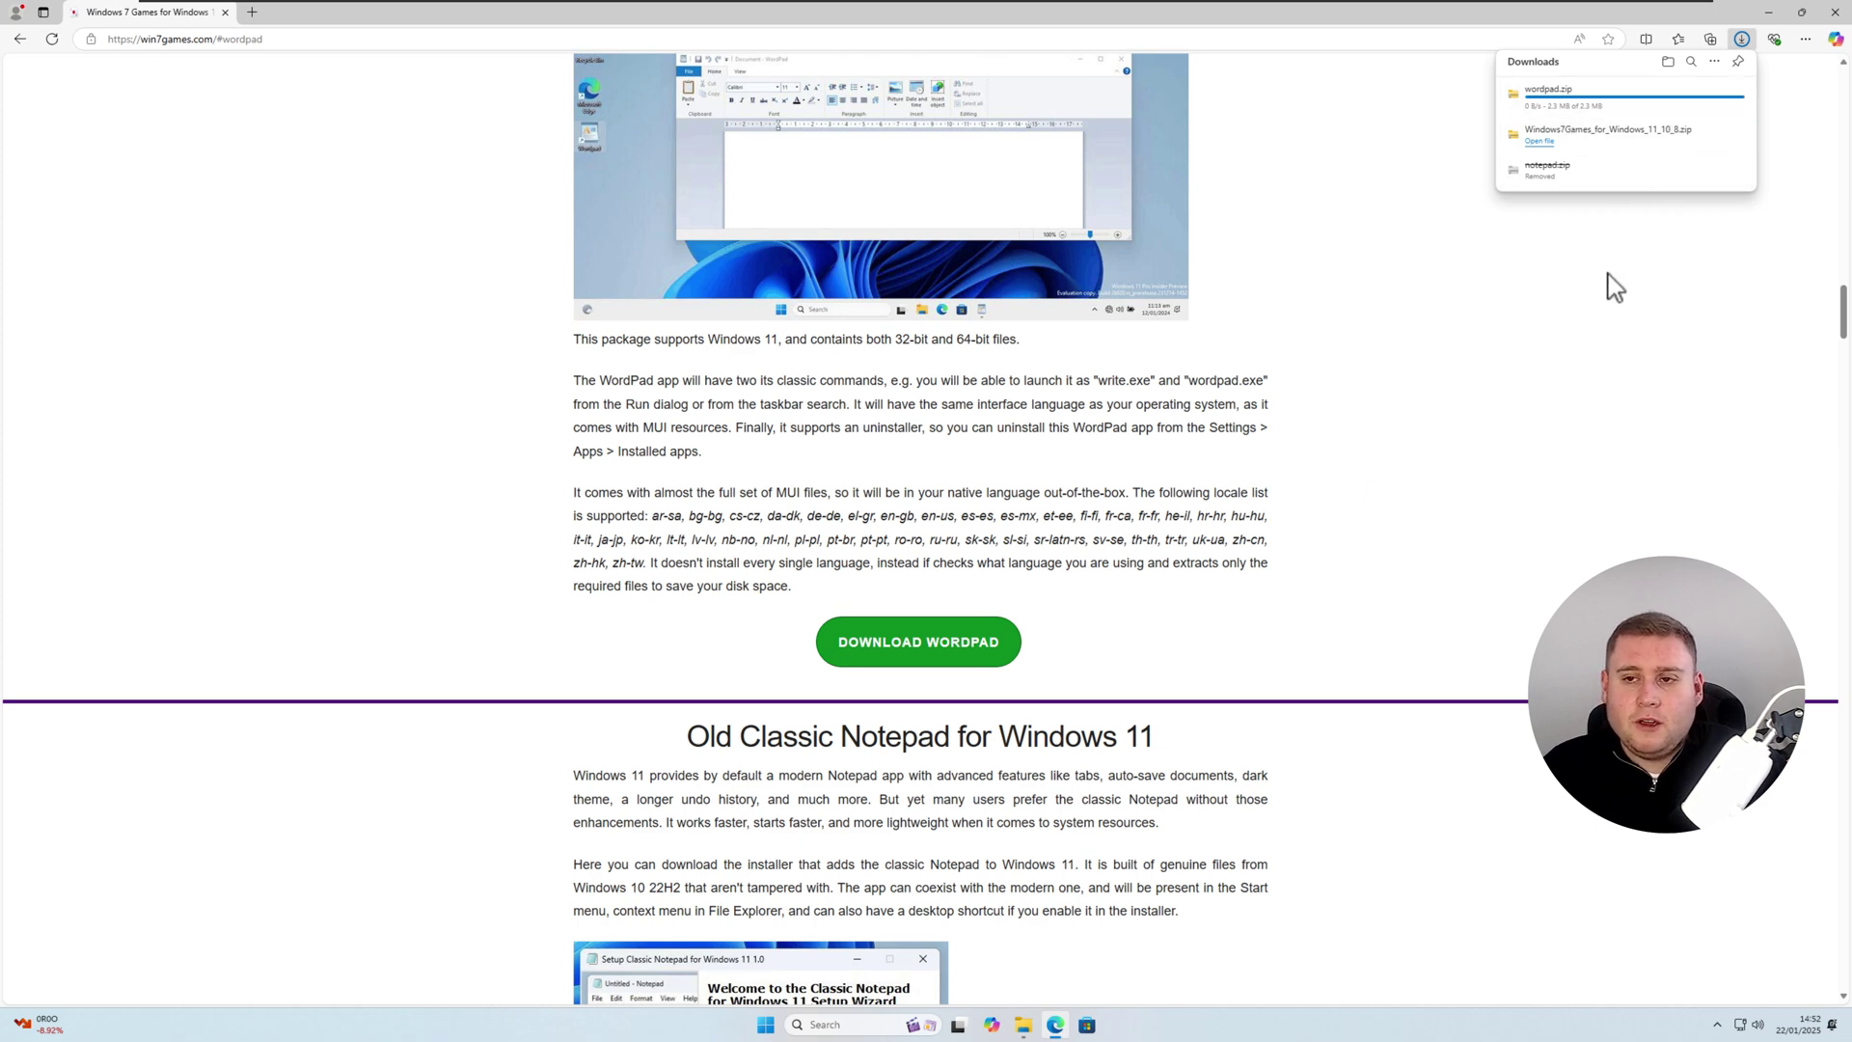
- Open the downloaded wordpad.zip and extract it to the suggested wordpad folder in Downloads
left_click(1540, 104)
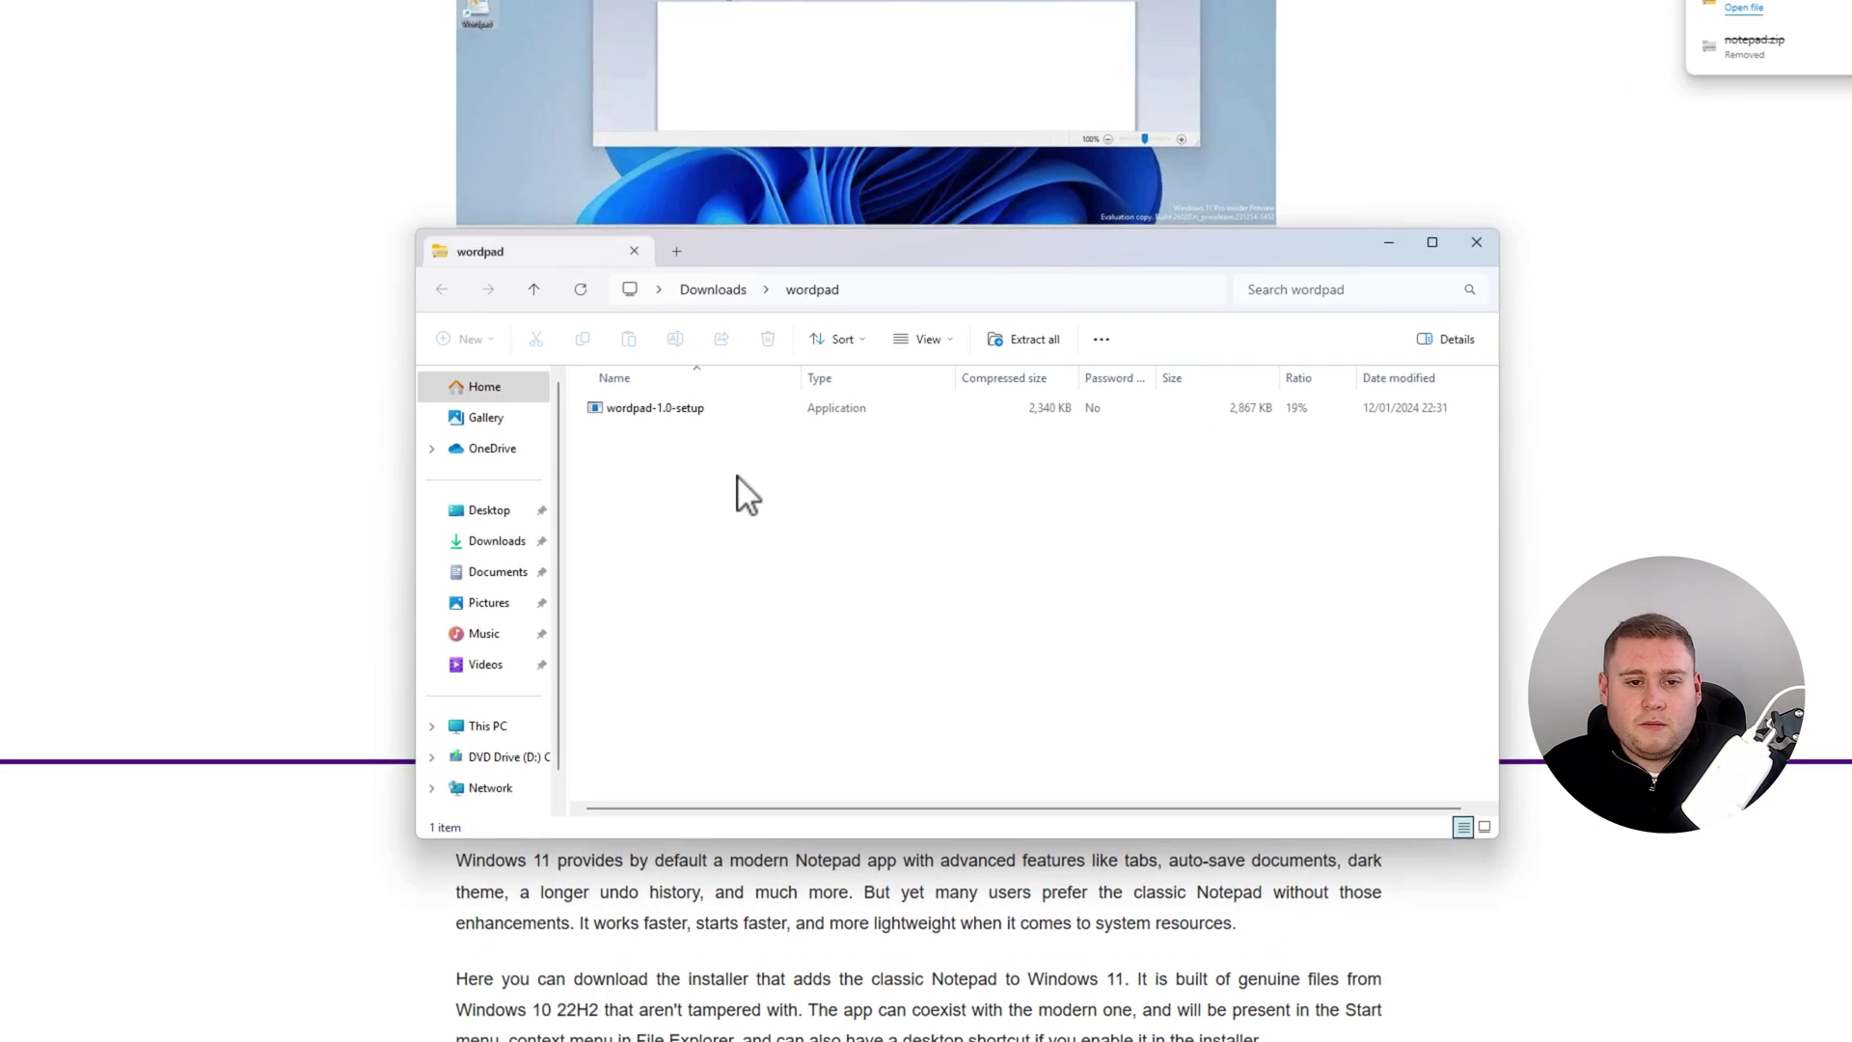
left_click(1020, 339)
left_click(1119, 694)
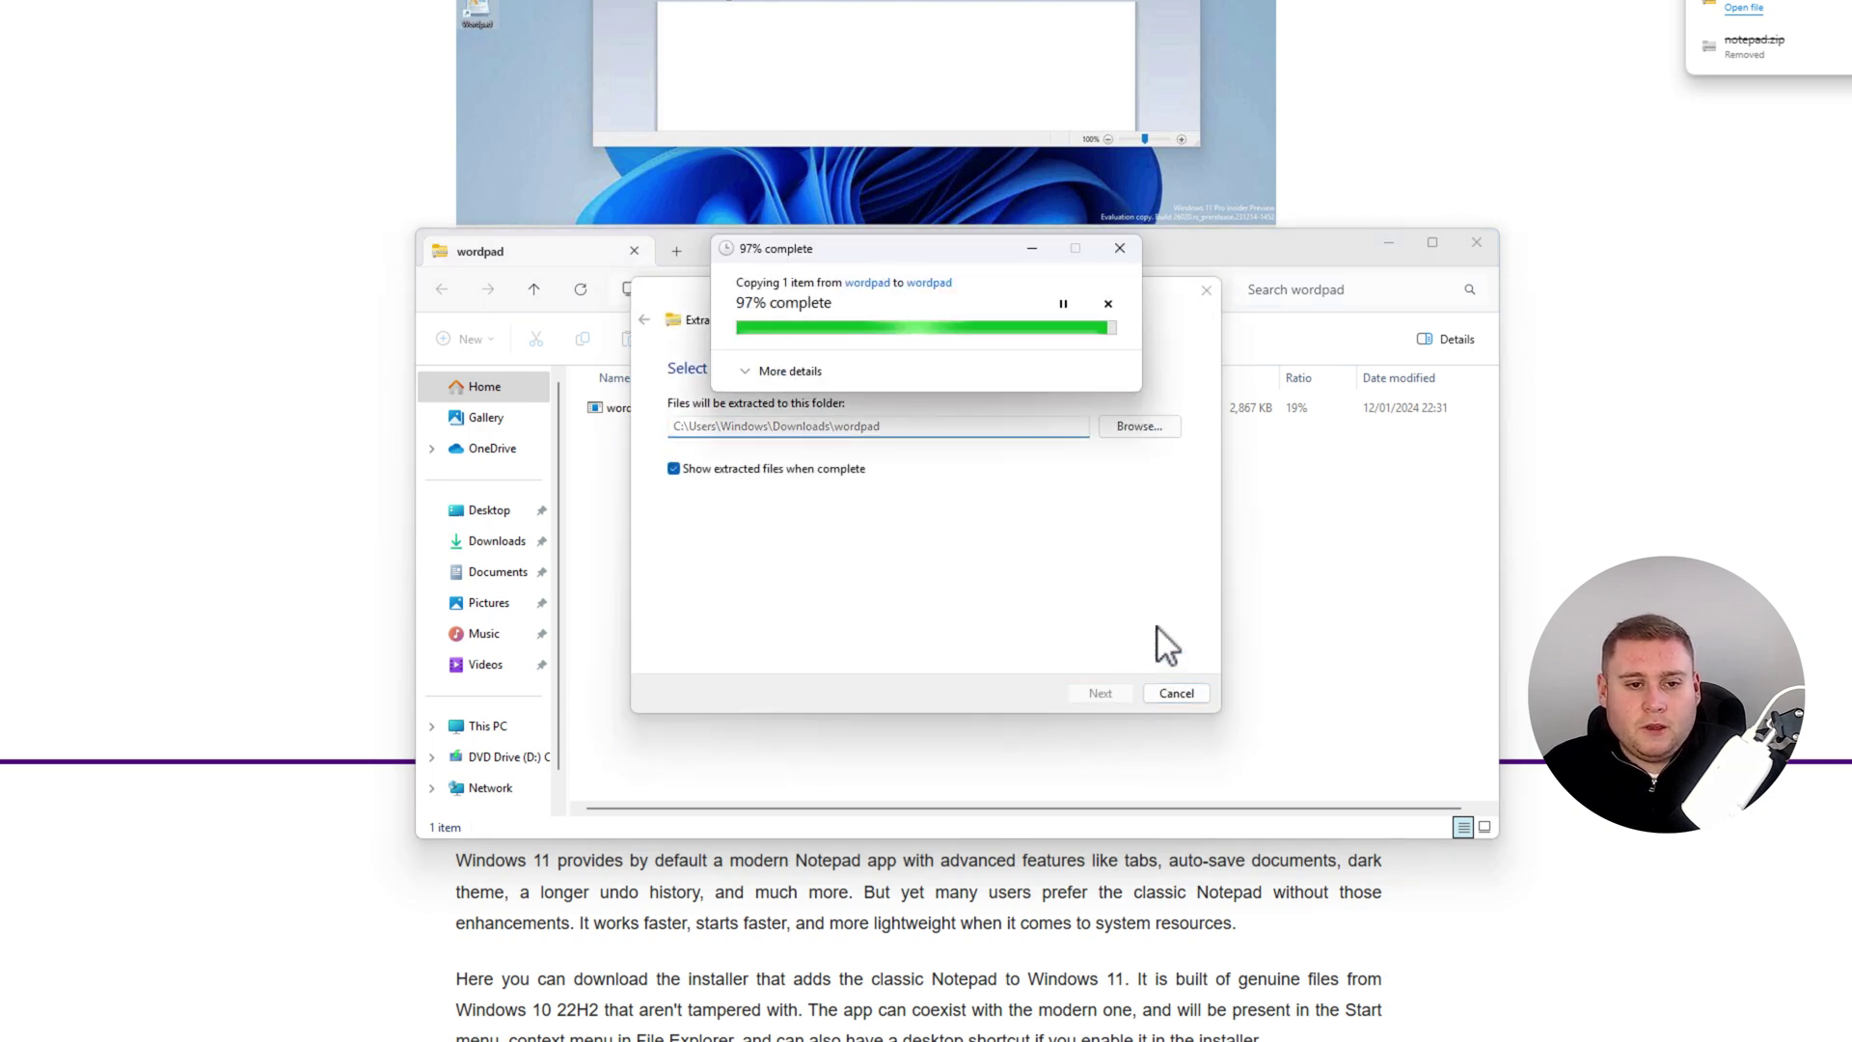
- Run wordpad-1.0-setup, allow it to make changes, and install WordPad to C:\Program Files\wordpad with a desktop icon for all users
left_click(719, 463)
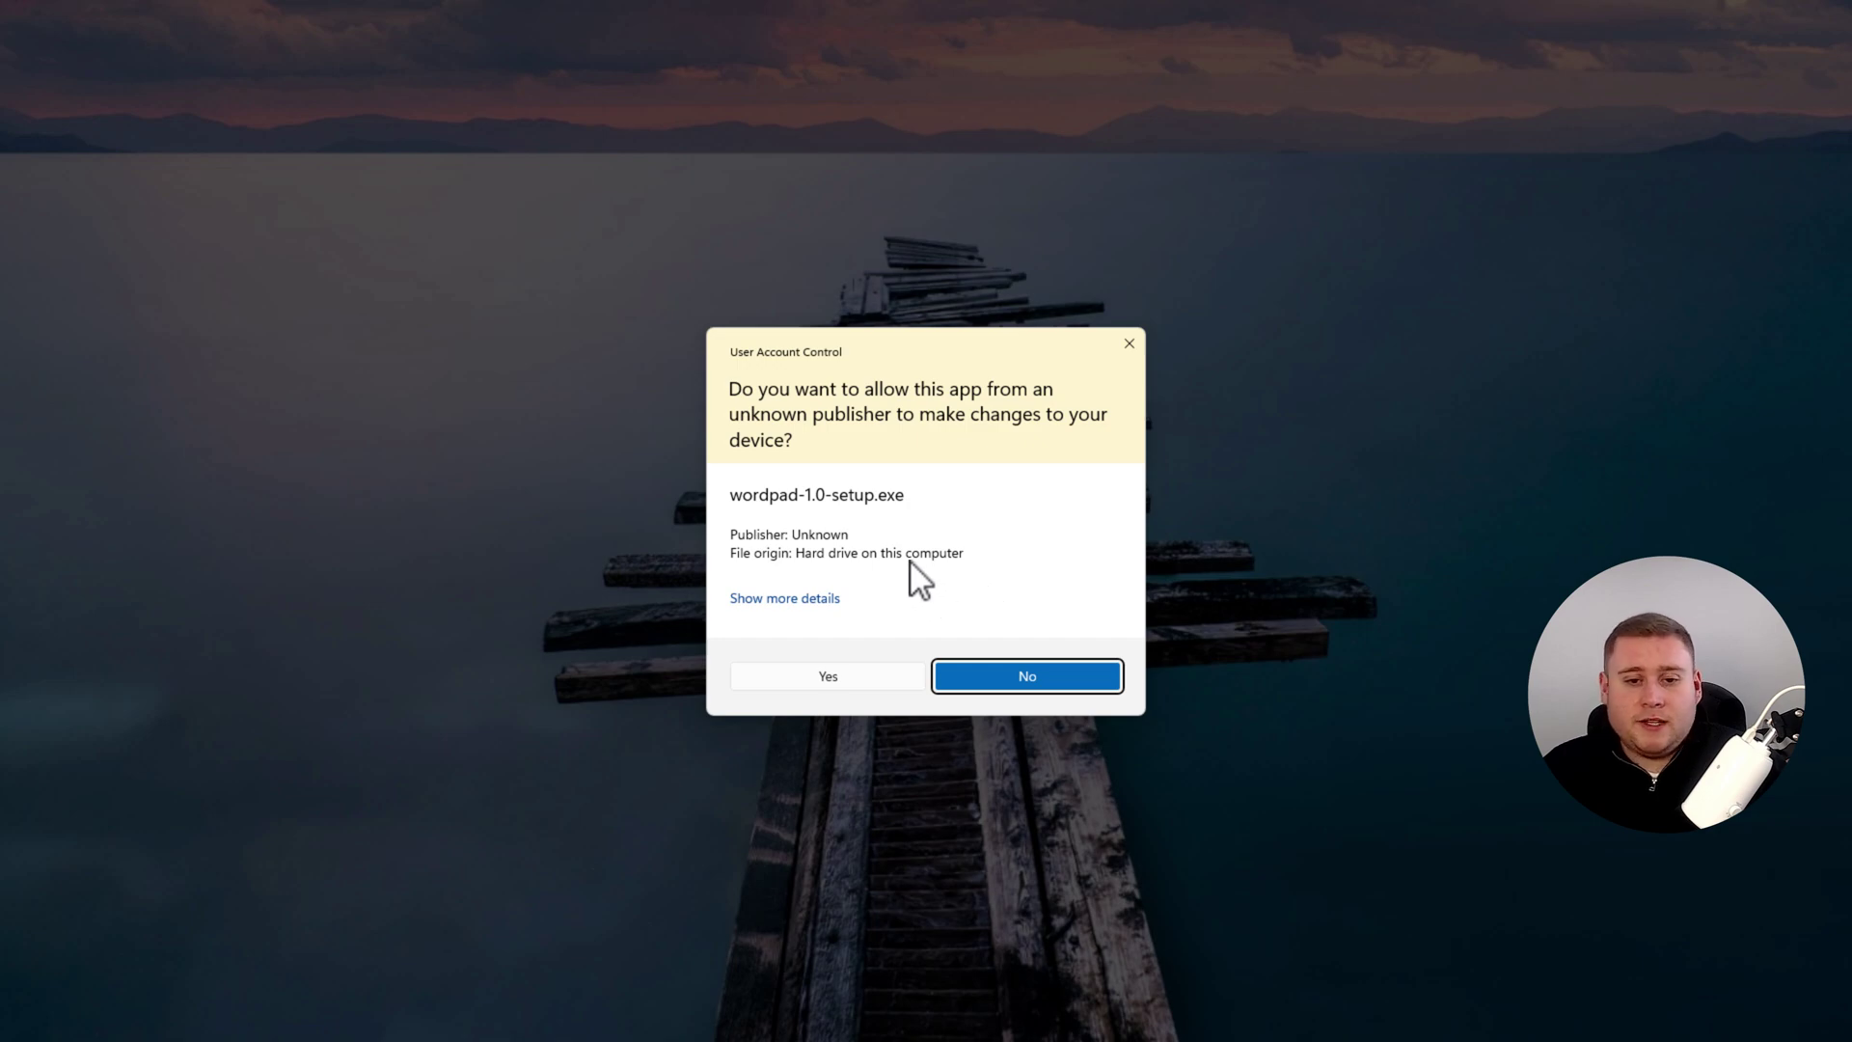
left_click(843, 683)
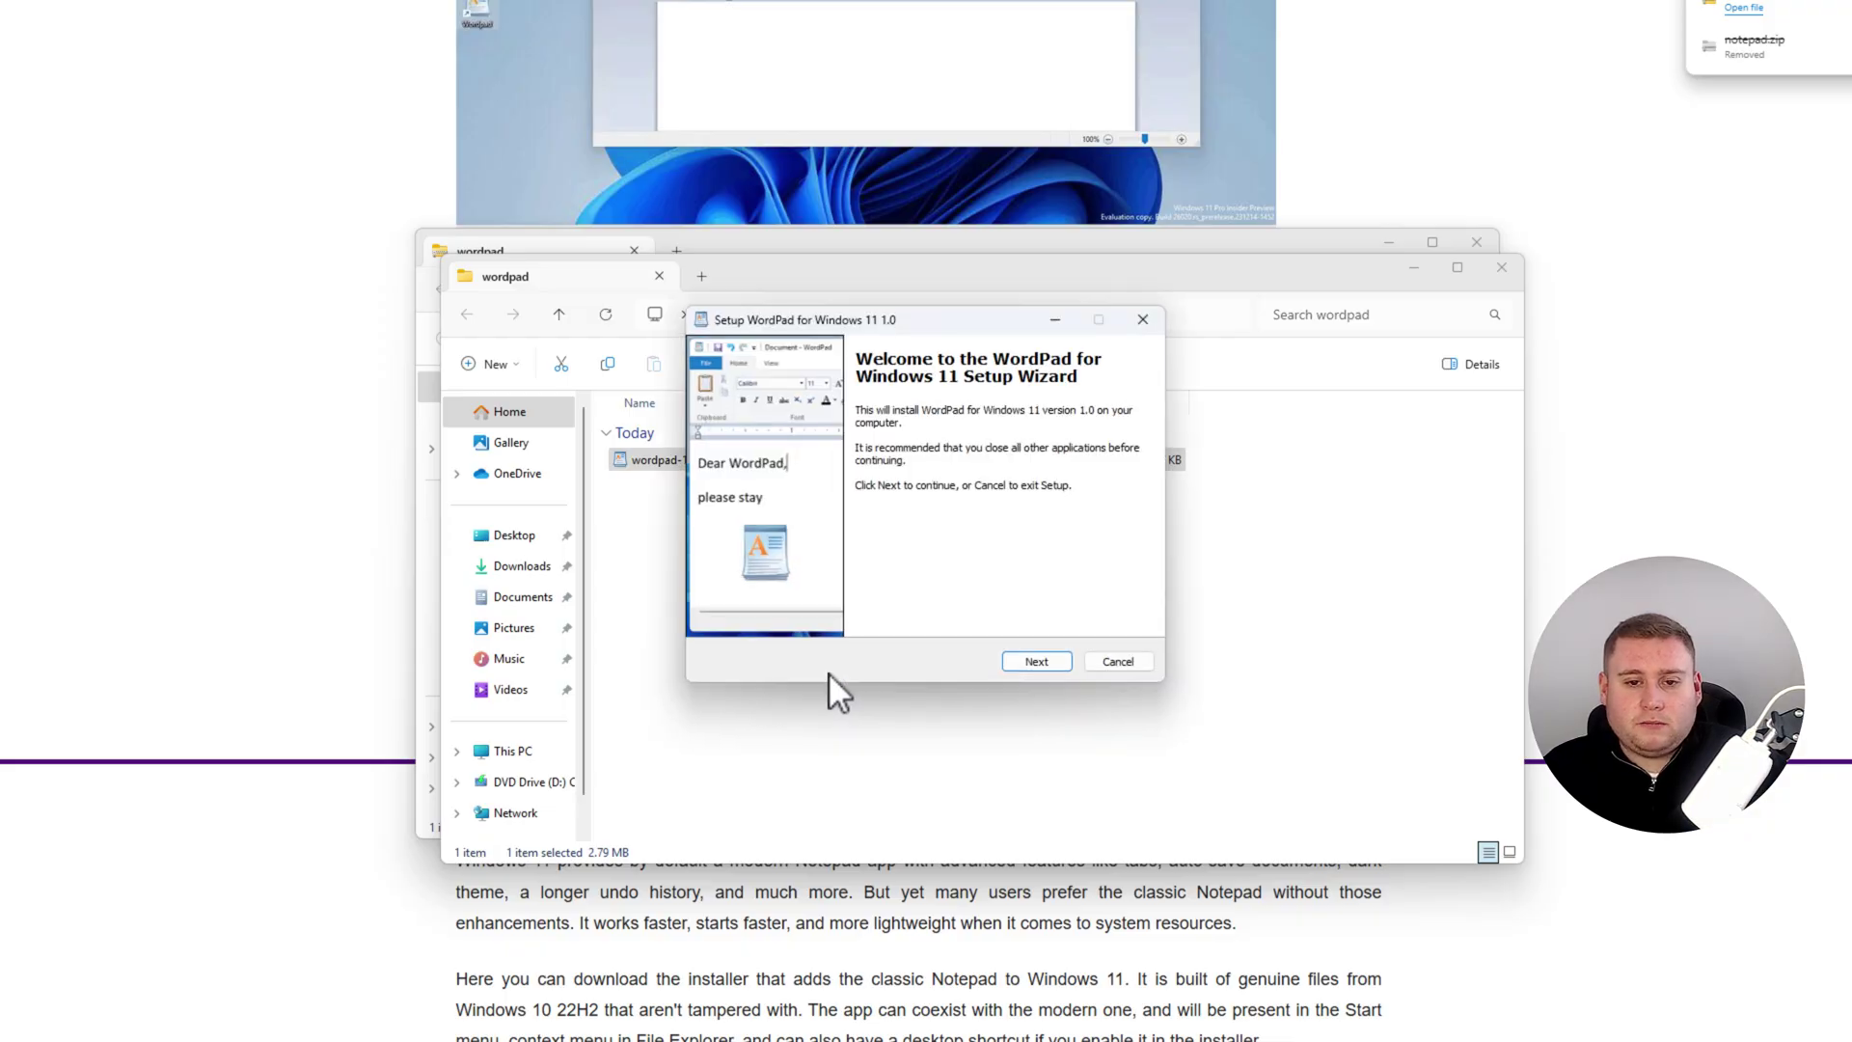
left_click(1038, 662)
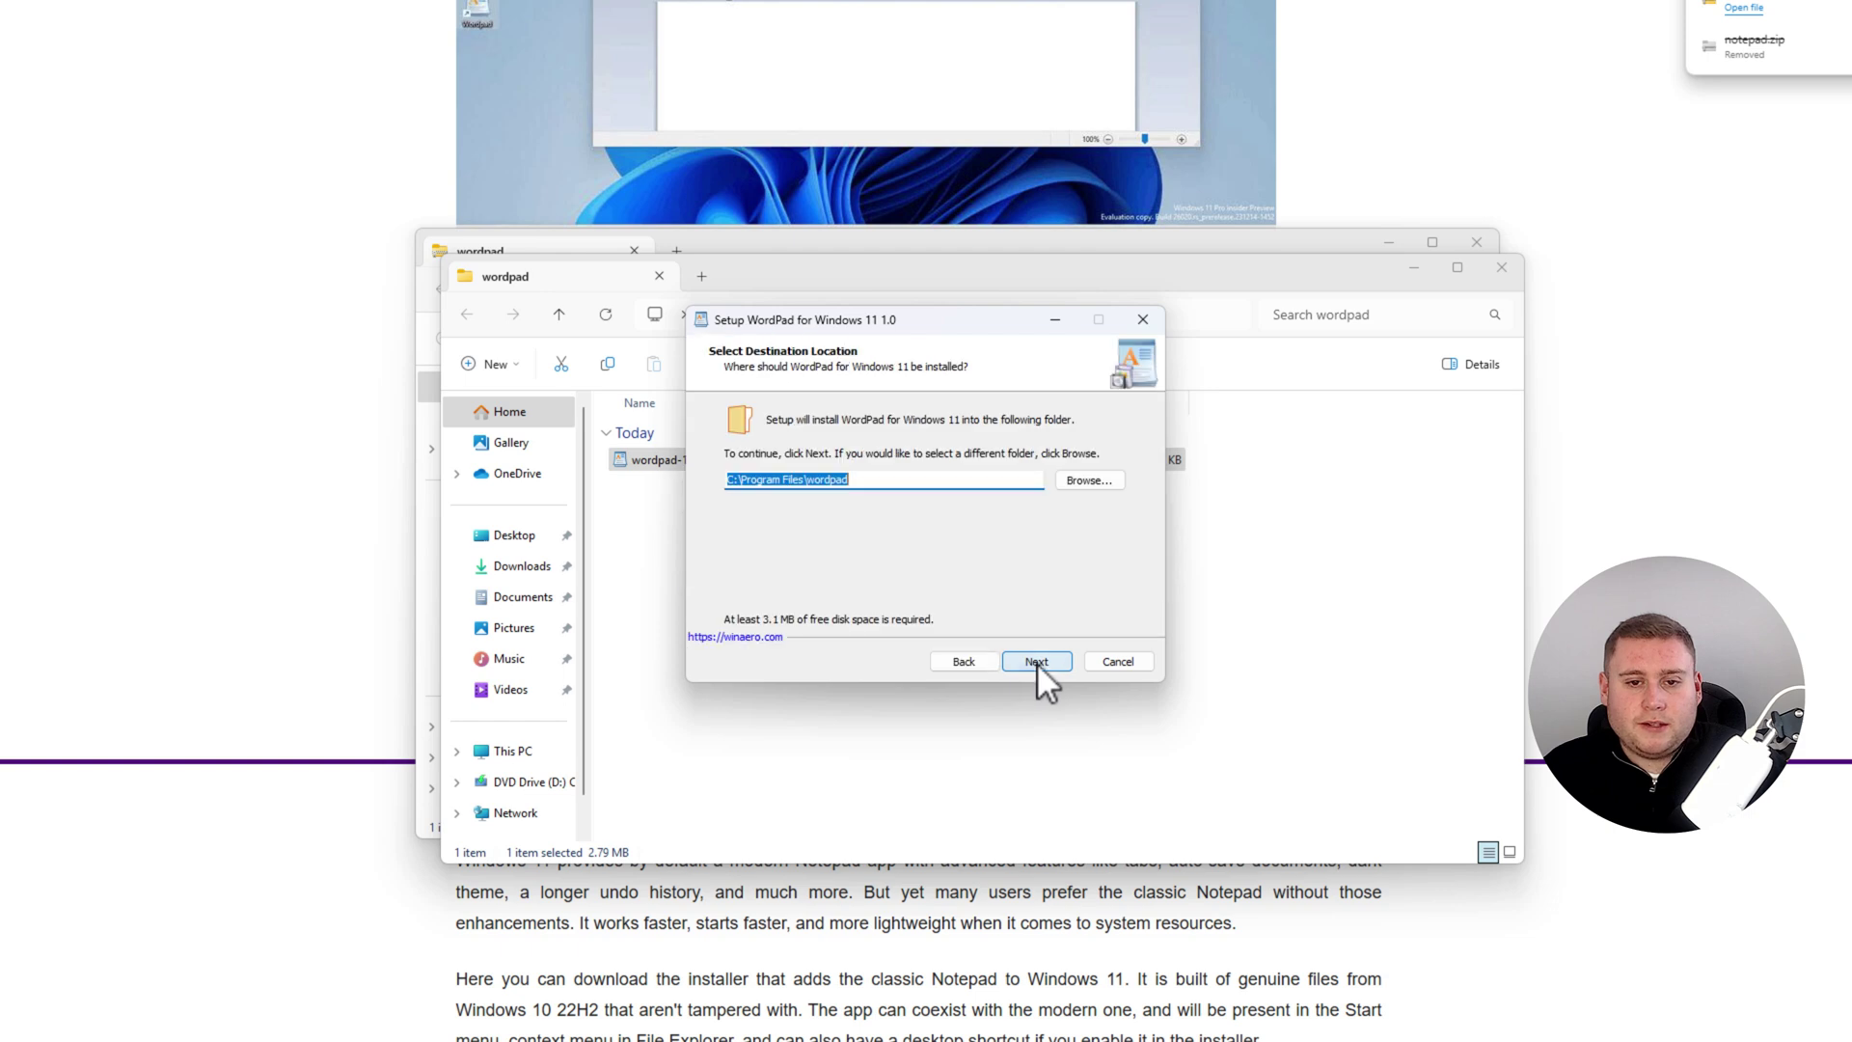
left_click(1042, 663)
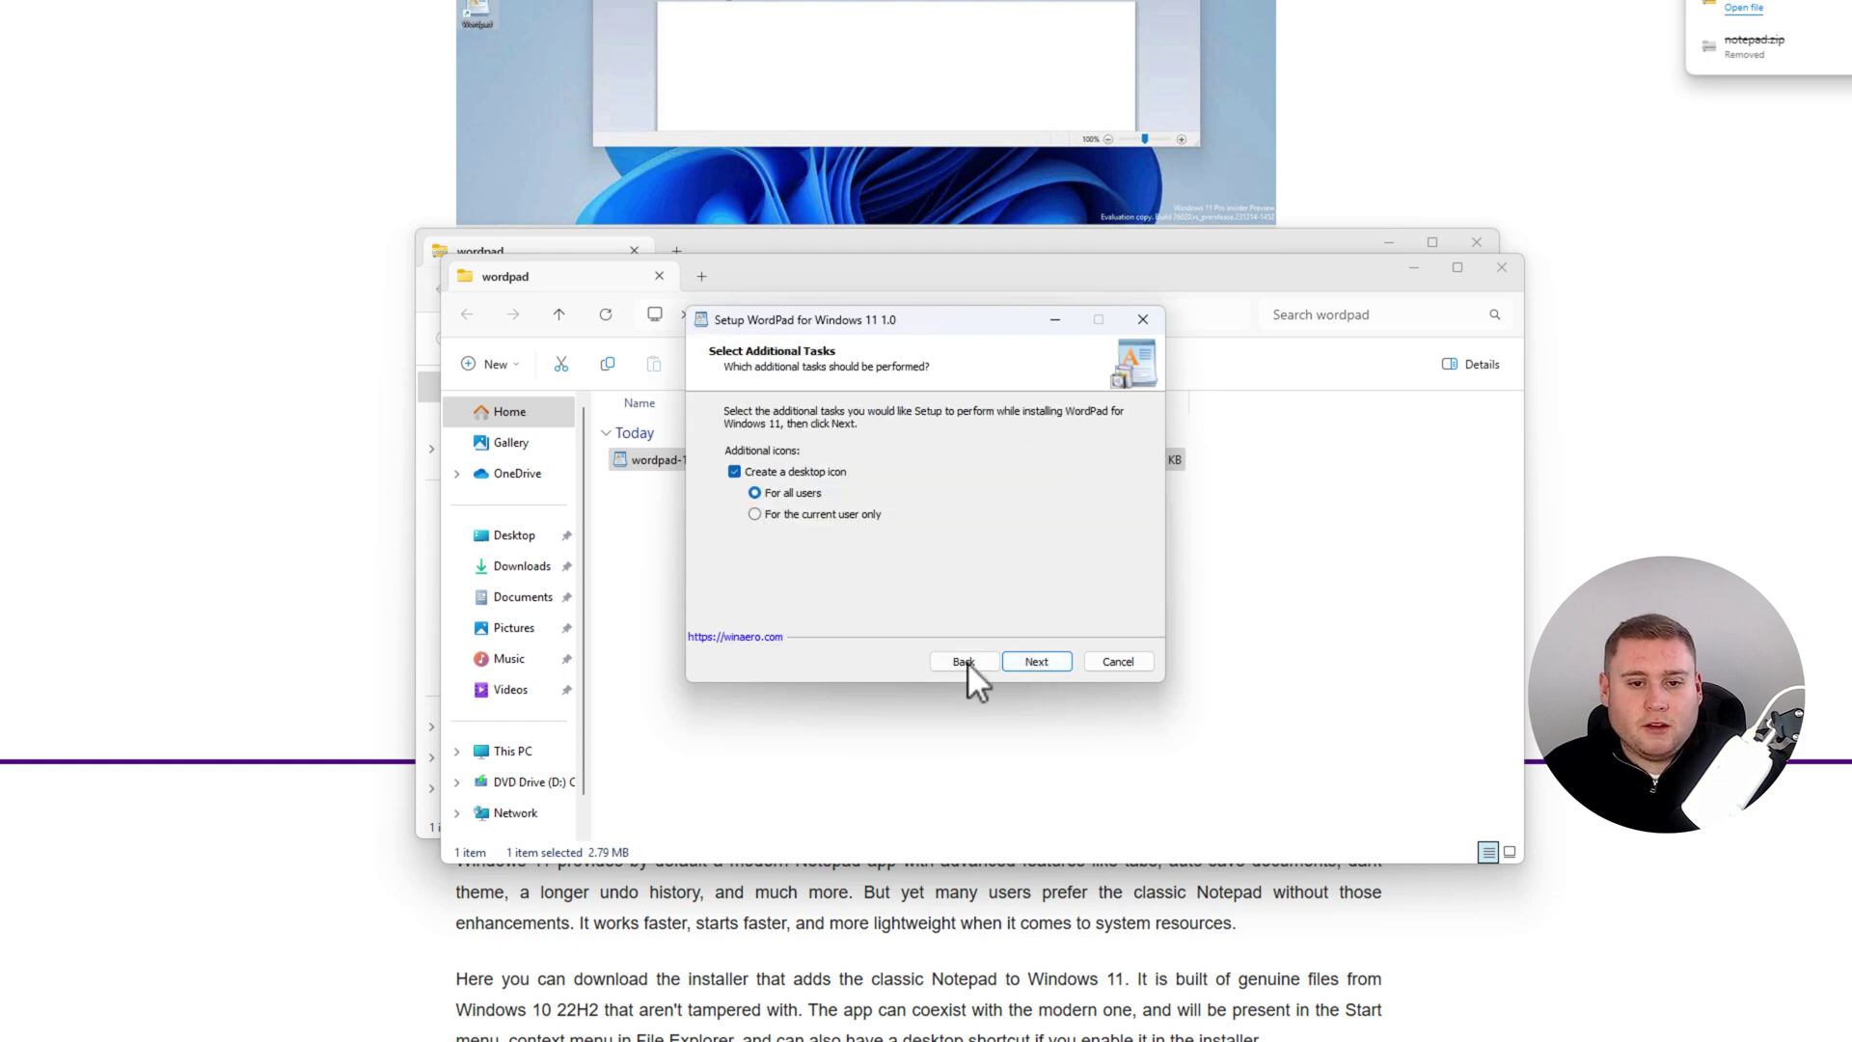
left_click(1049, 664)
left_click(932, 519)
left_click(1038, 664)
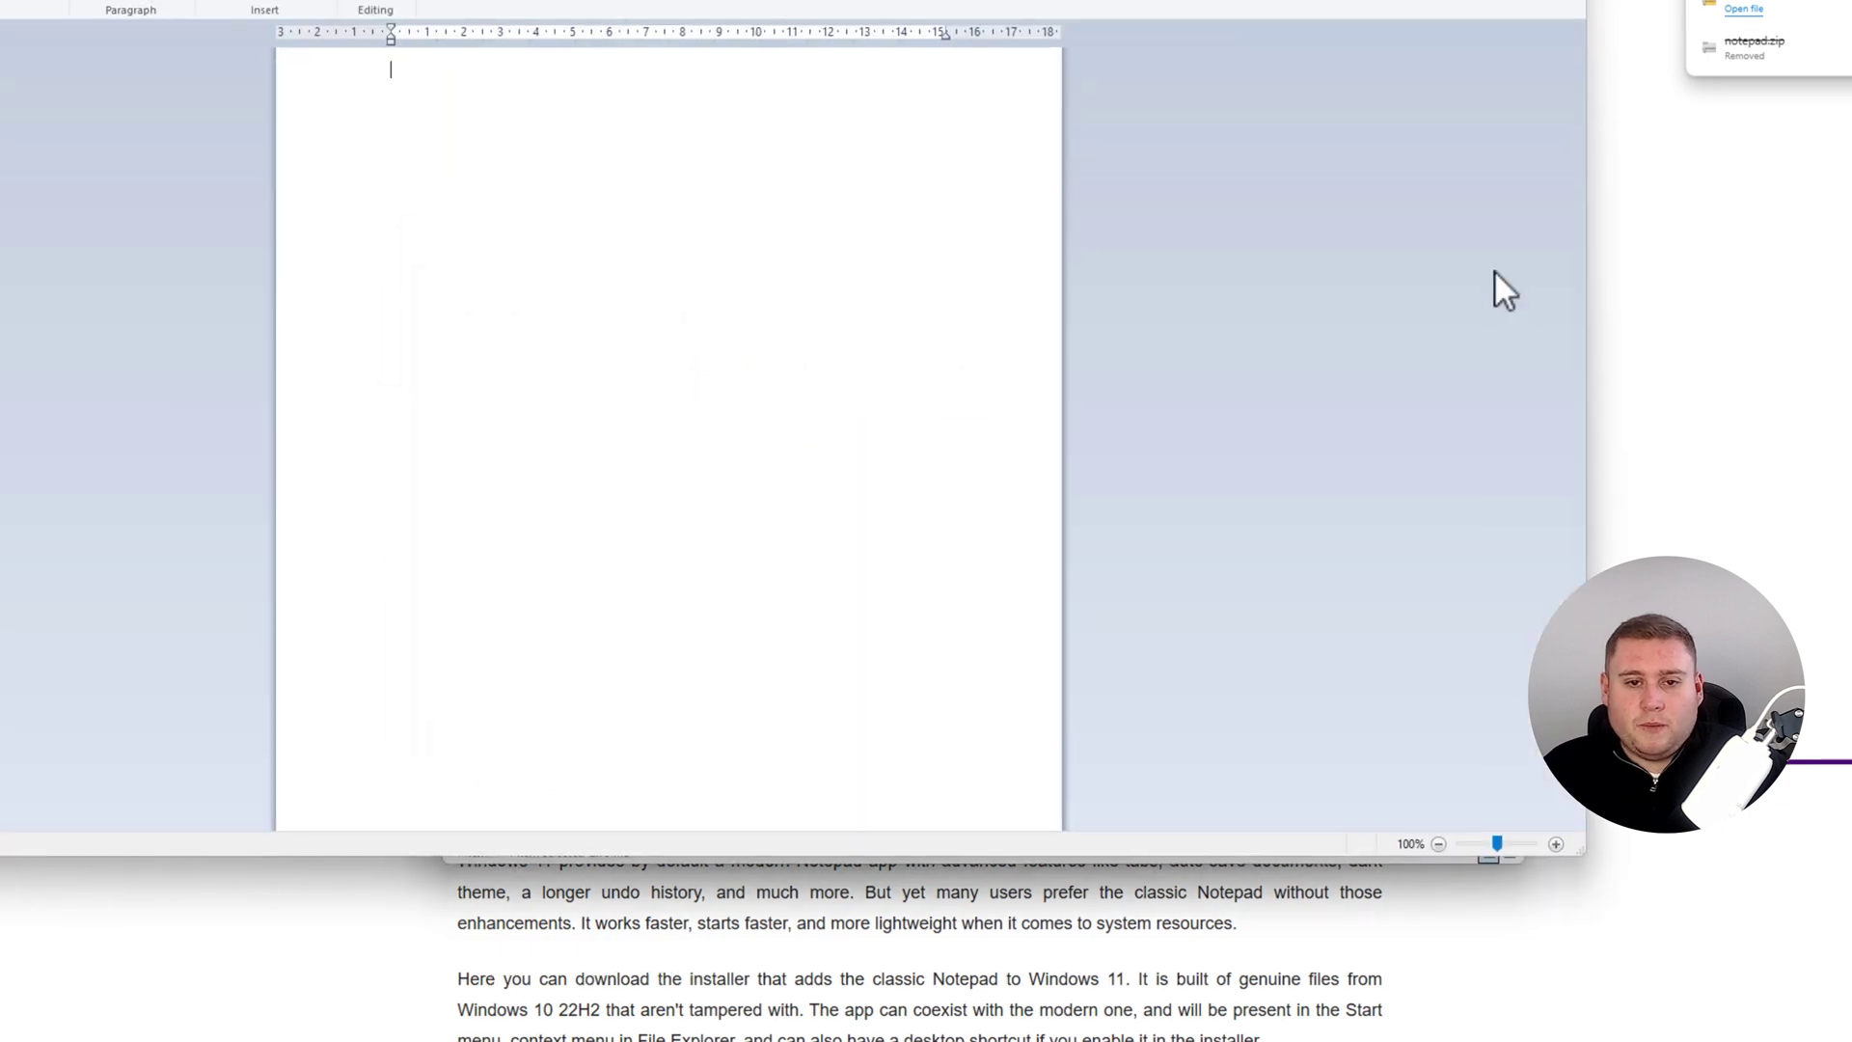
- Close the WordPad window and both wordpad folder windows, and view the Old Classic Notepad section of the page
left_click_drag(662, 83, 782, 147)
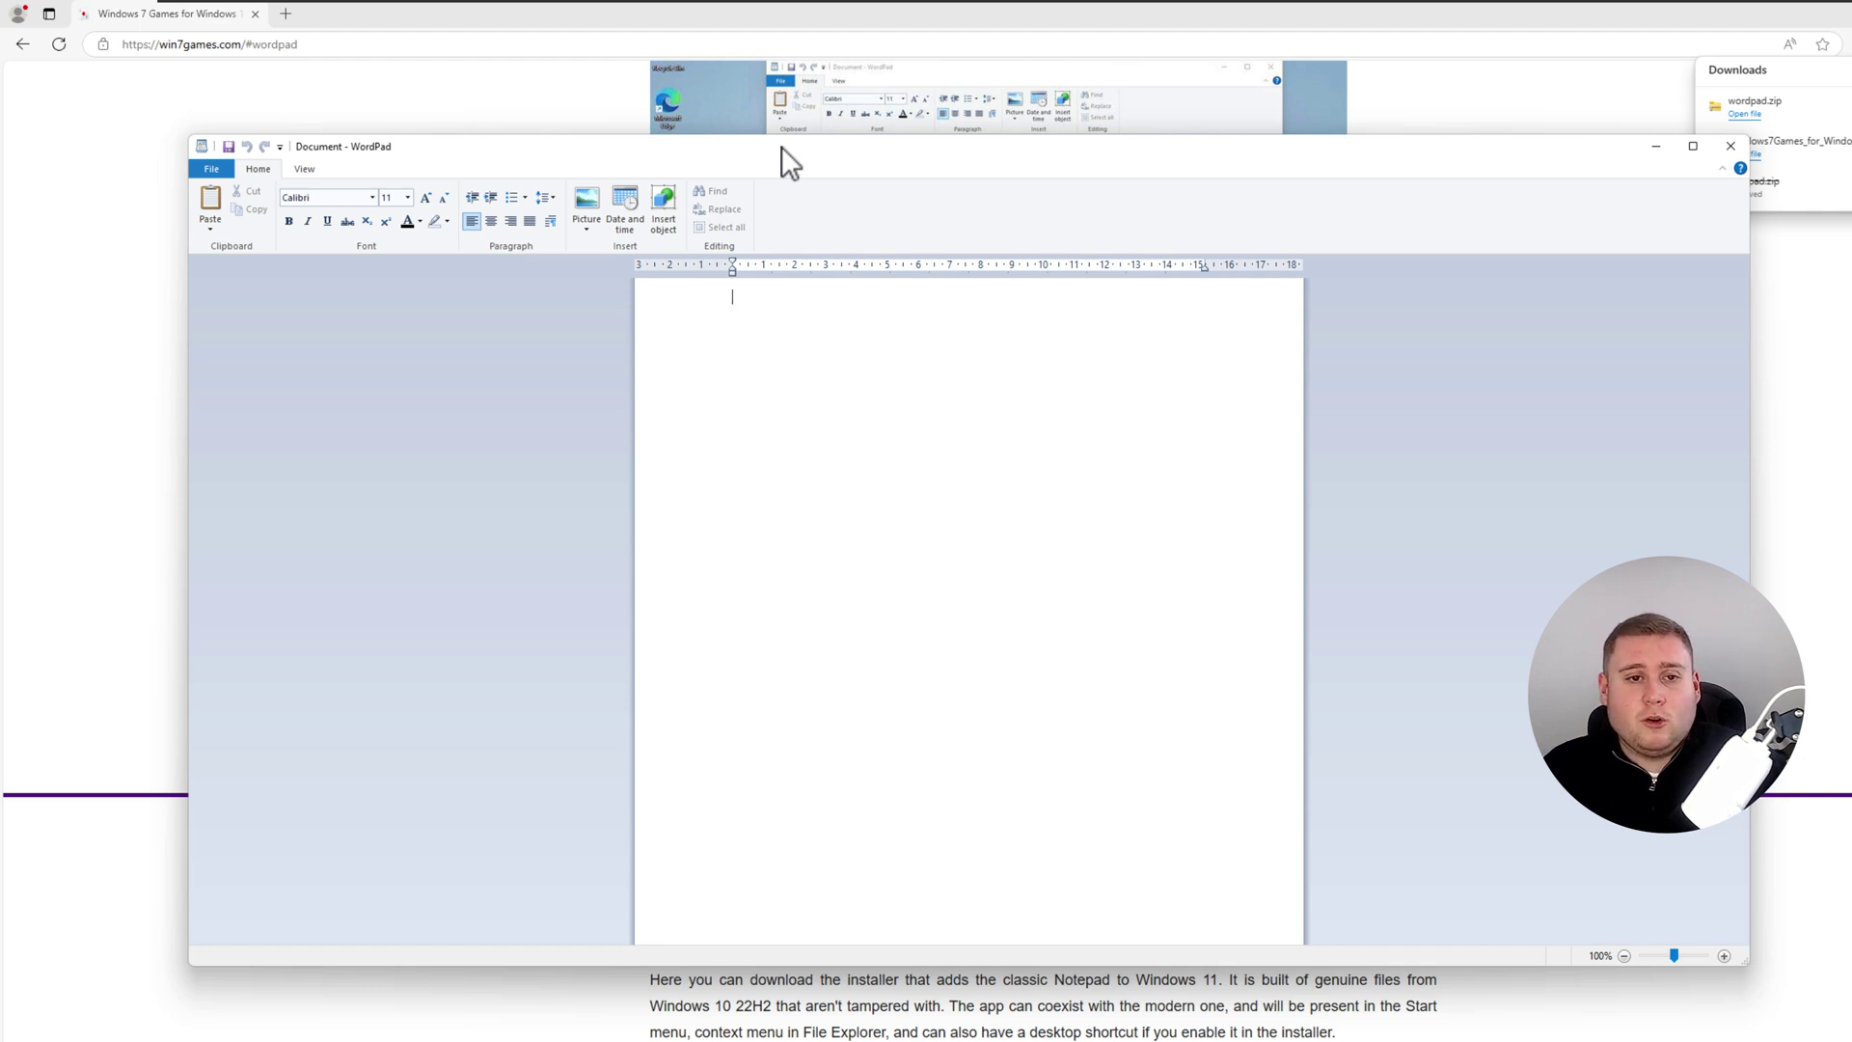
left_click(1731, 146)
left_click(1539, 375)
left_click(1520, 354)
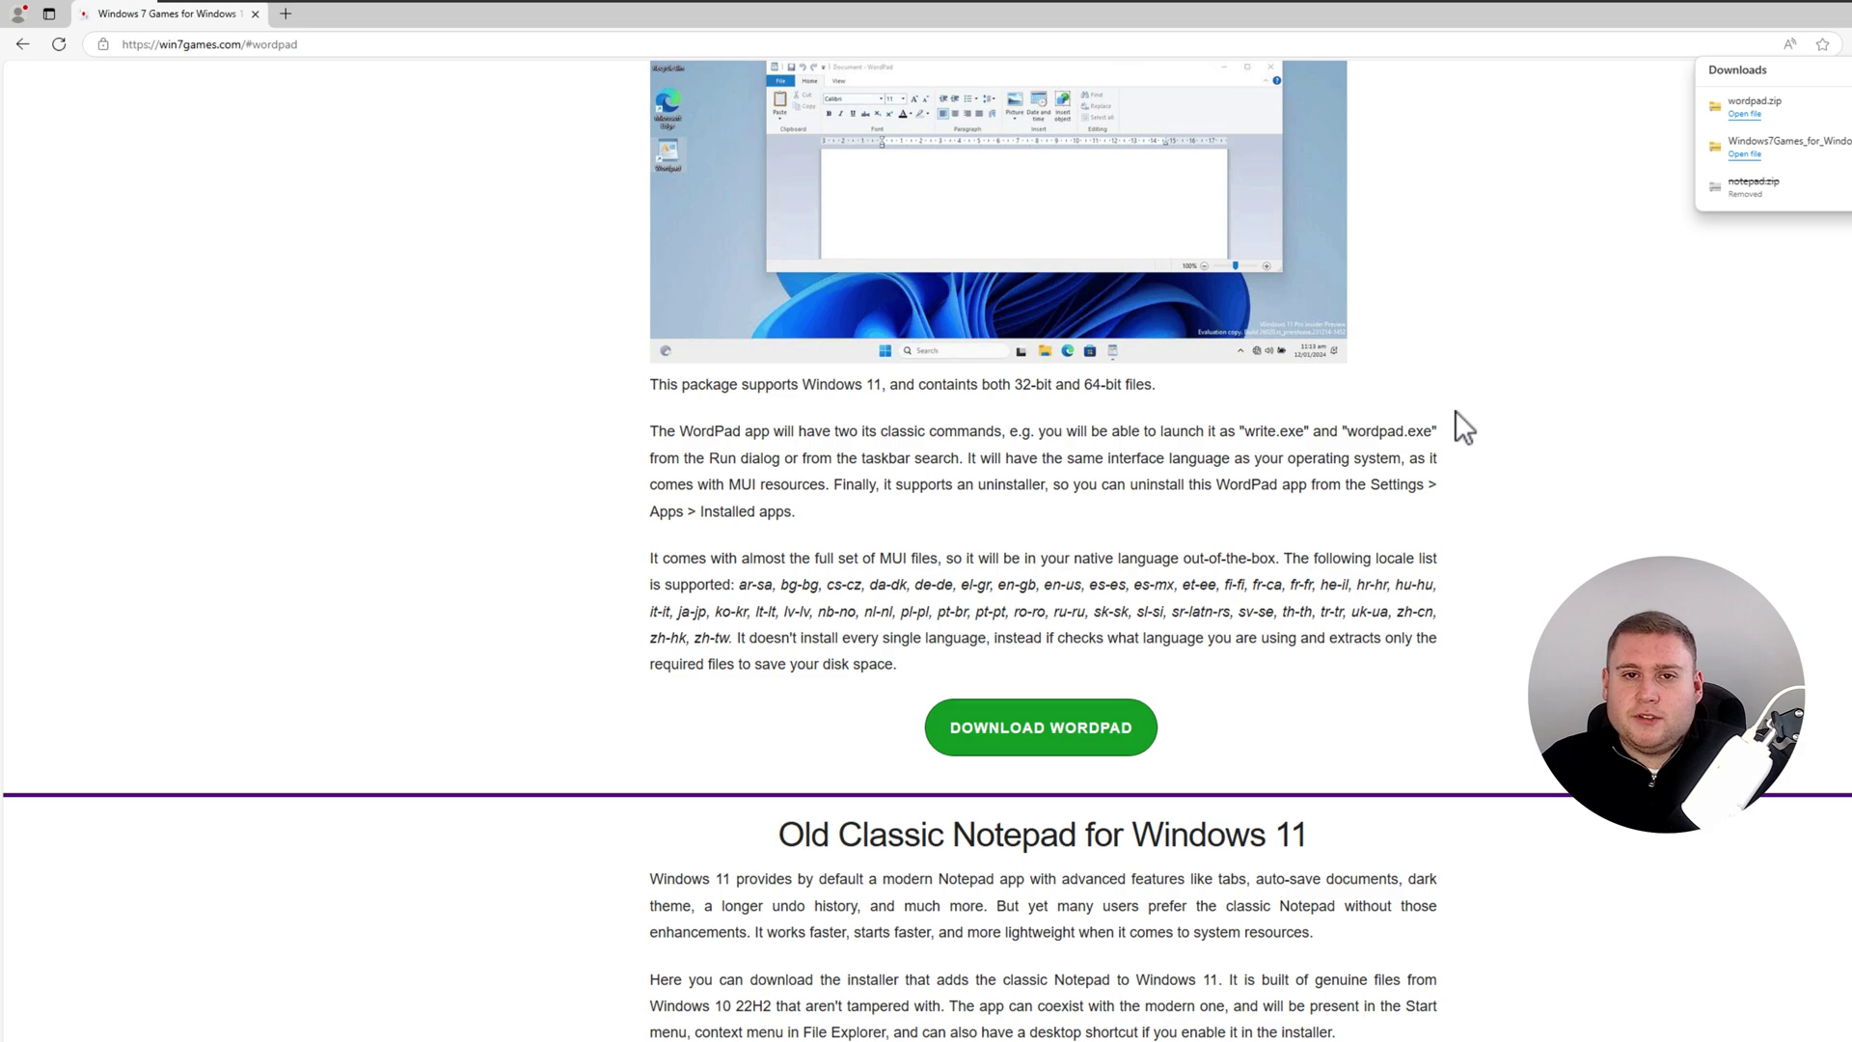
scroll(1462, 458, "down", 20)
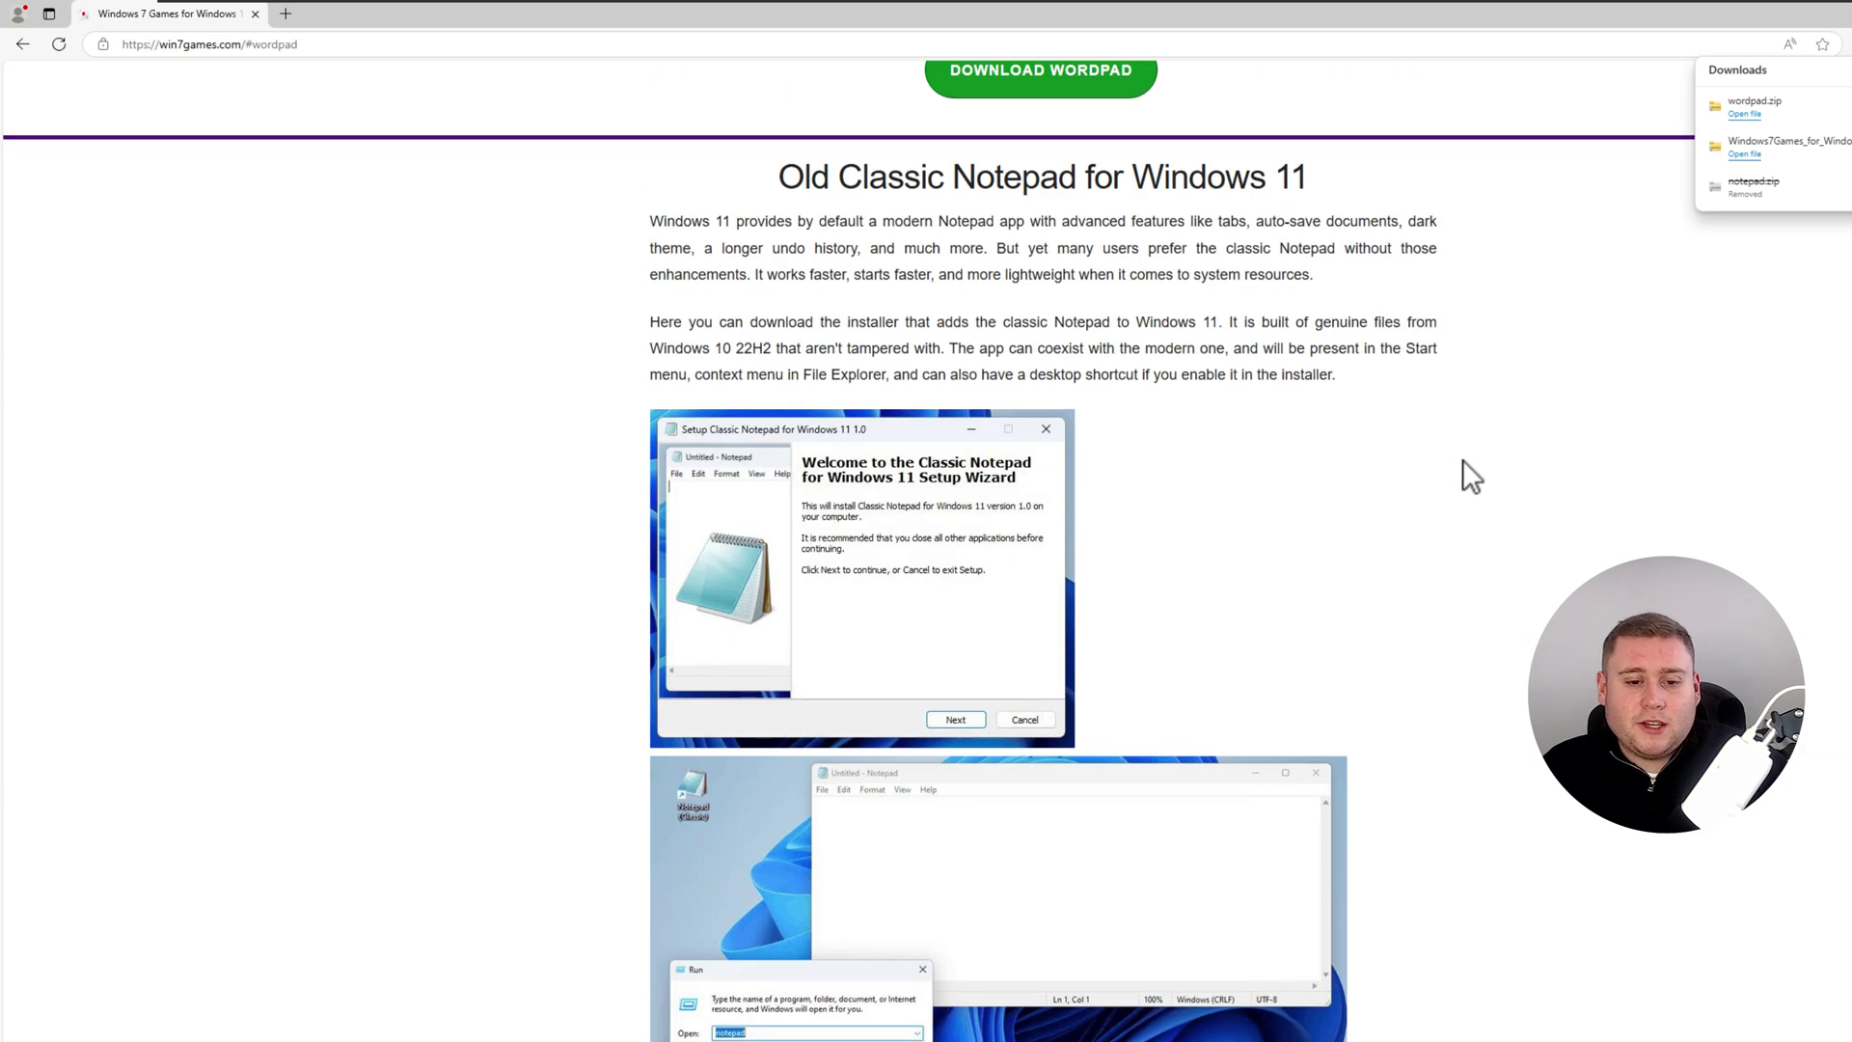
scroll(1466, 463, "down", 4)
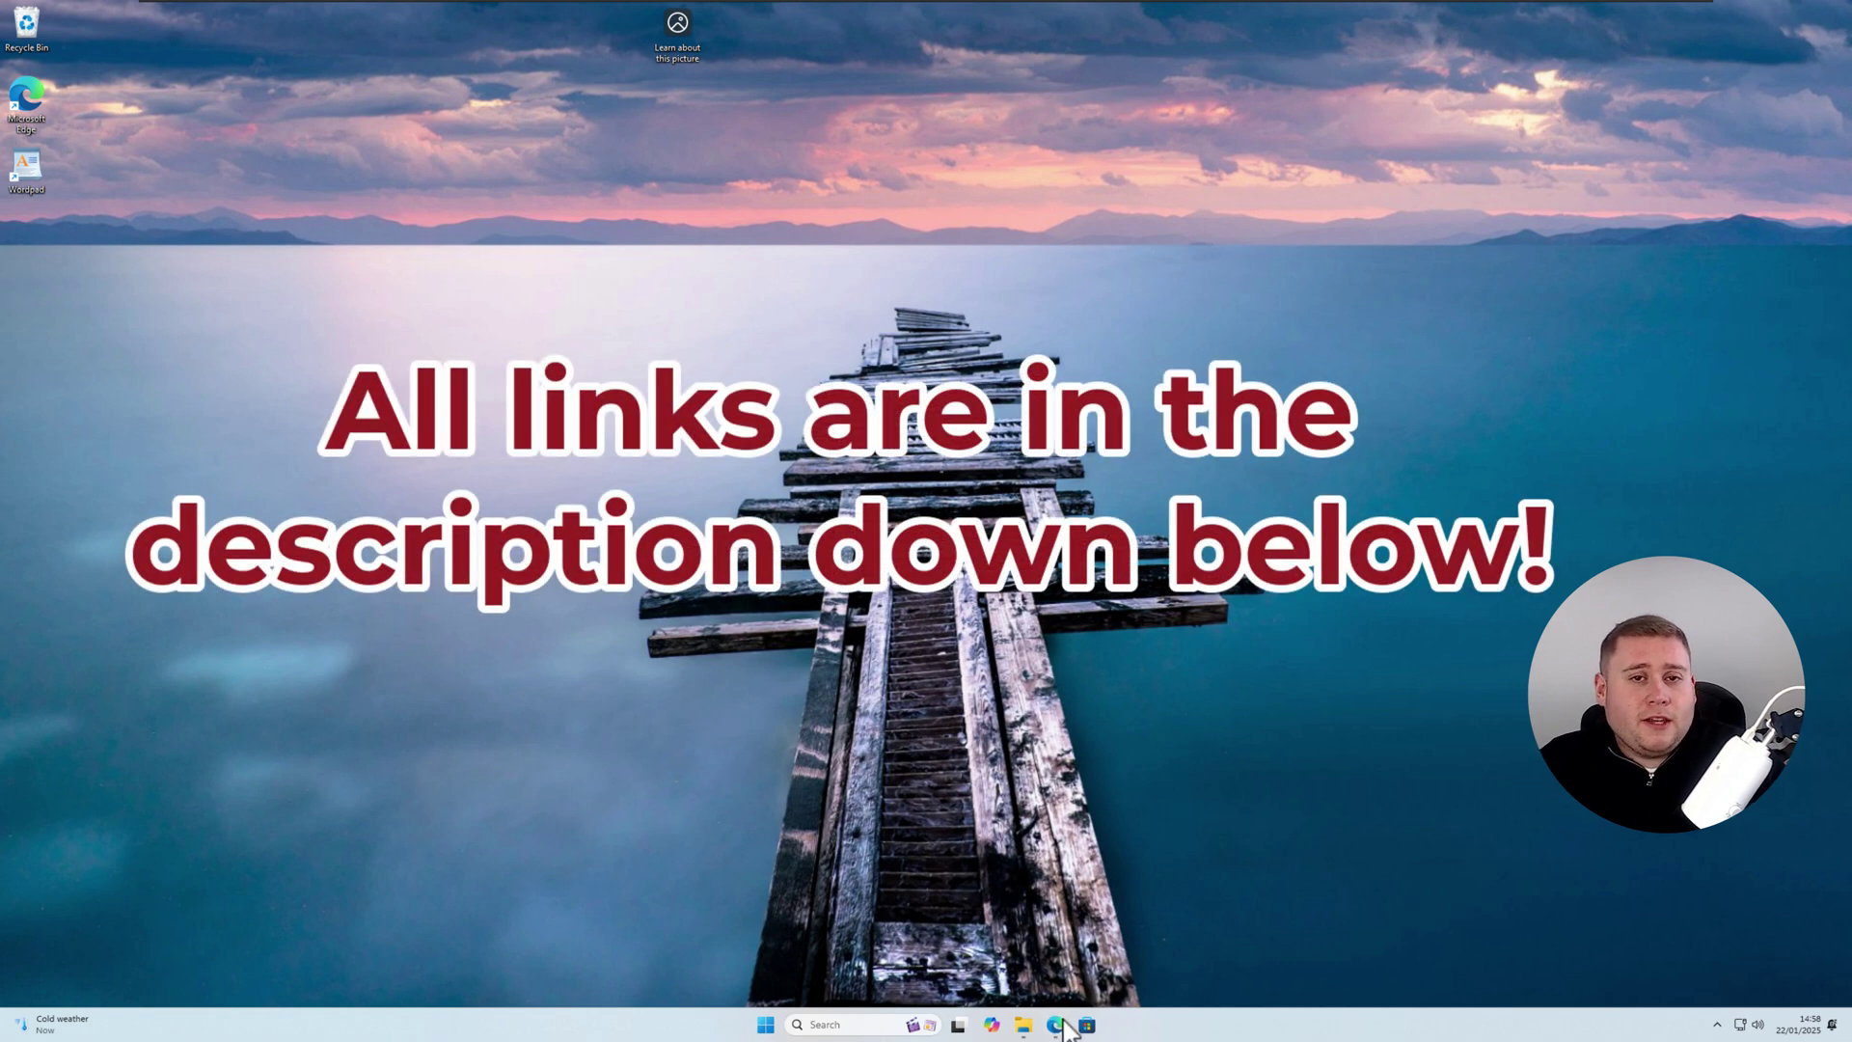
- Open the Restore Windows Photo Viewer tutorial in Edge and examine its options for the current account and for all accounts
mouse_move(1061, 1027)
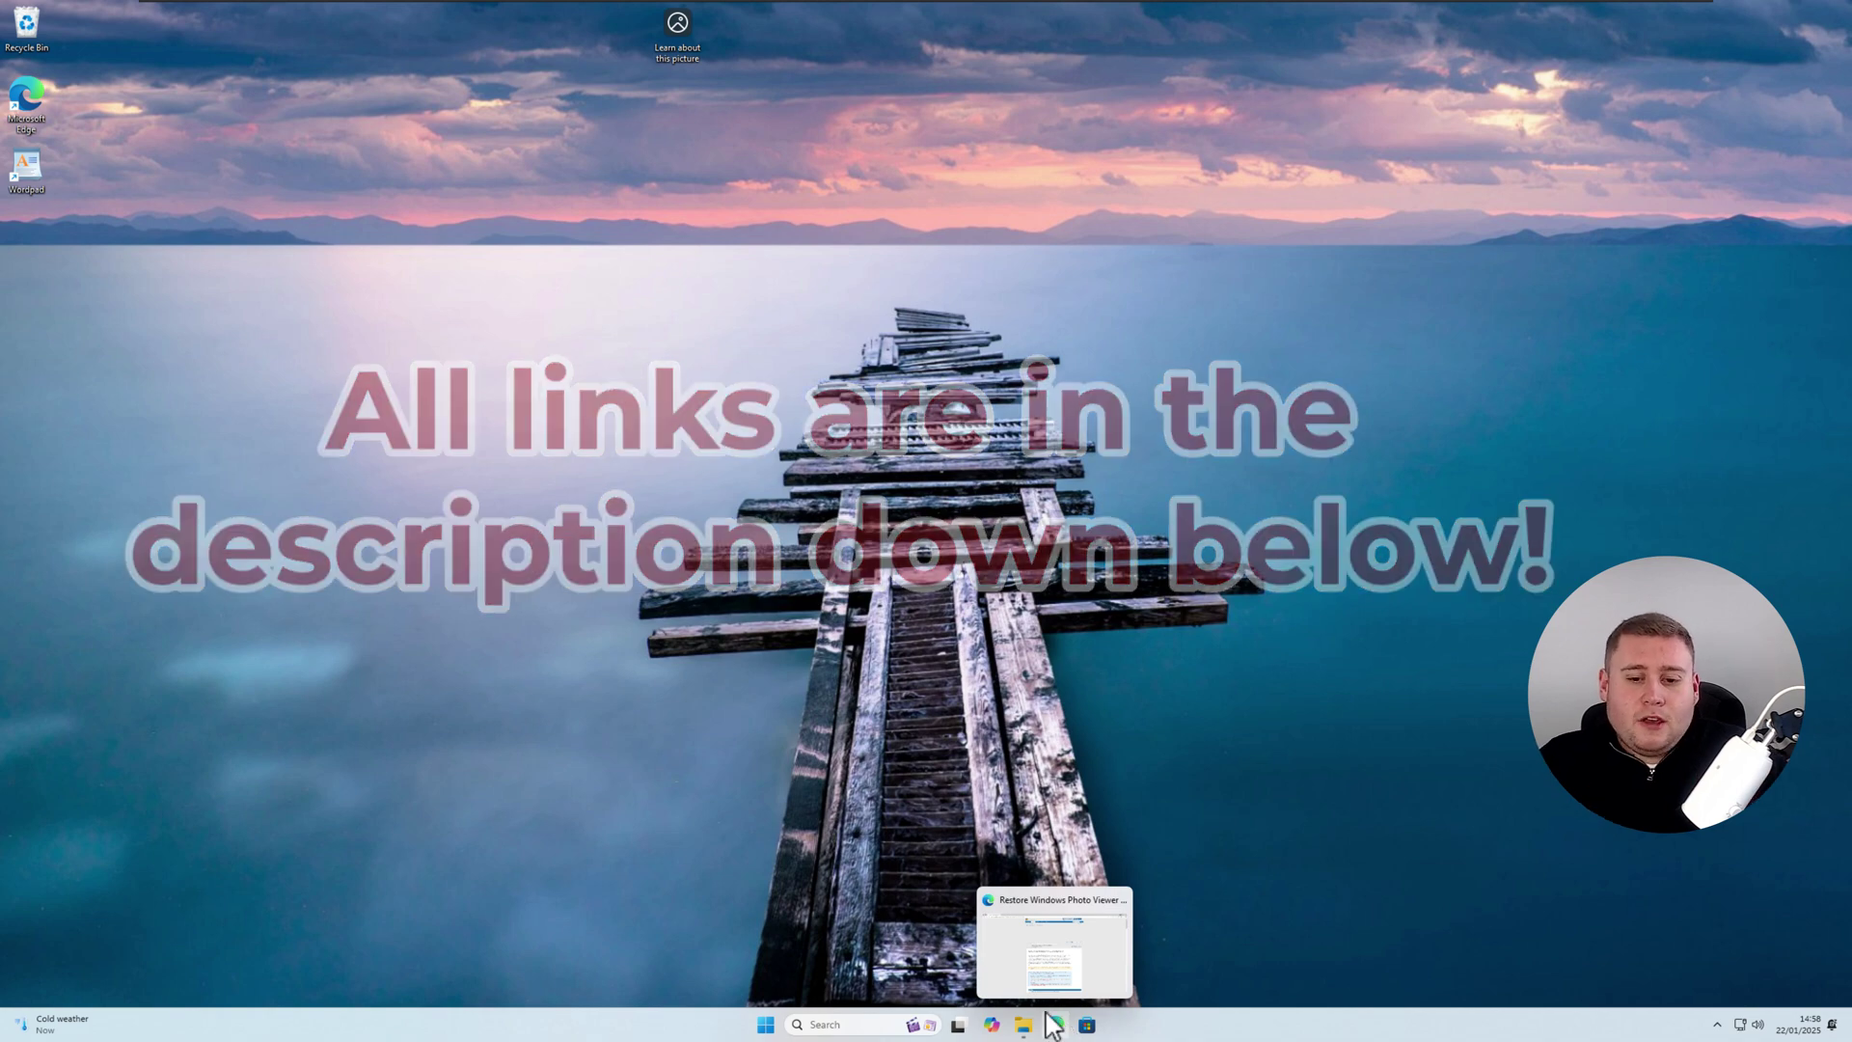
left_click(1059, 979)
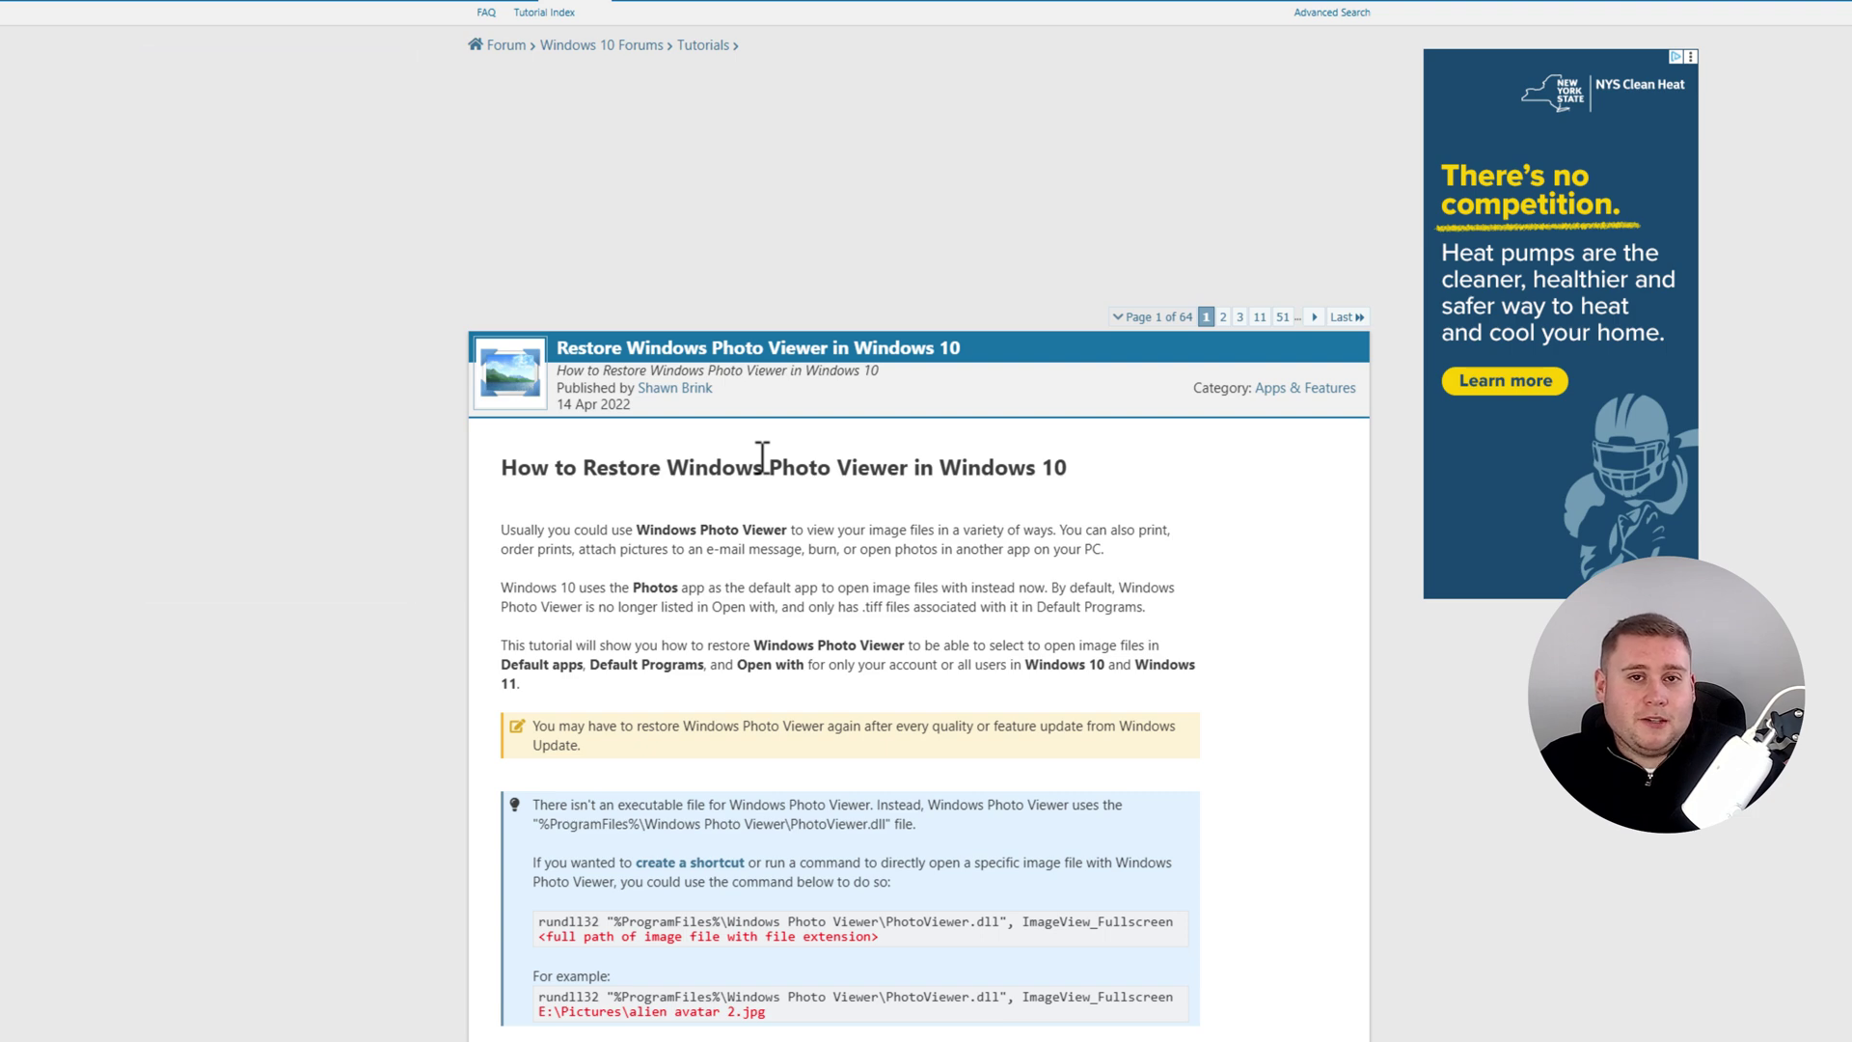
scroll(765, 461, "down", 8)
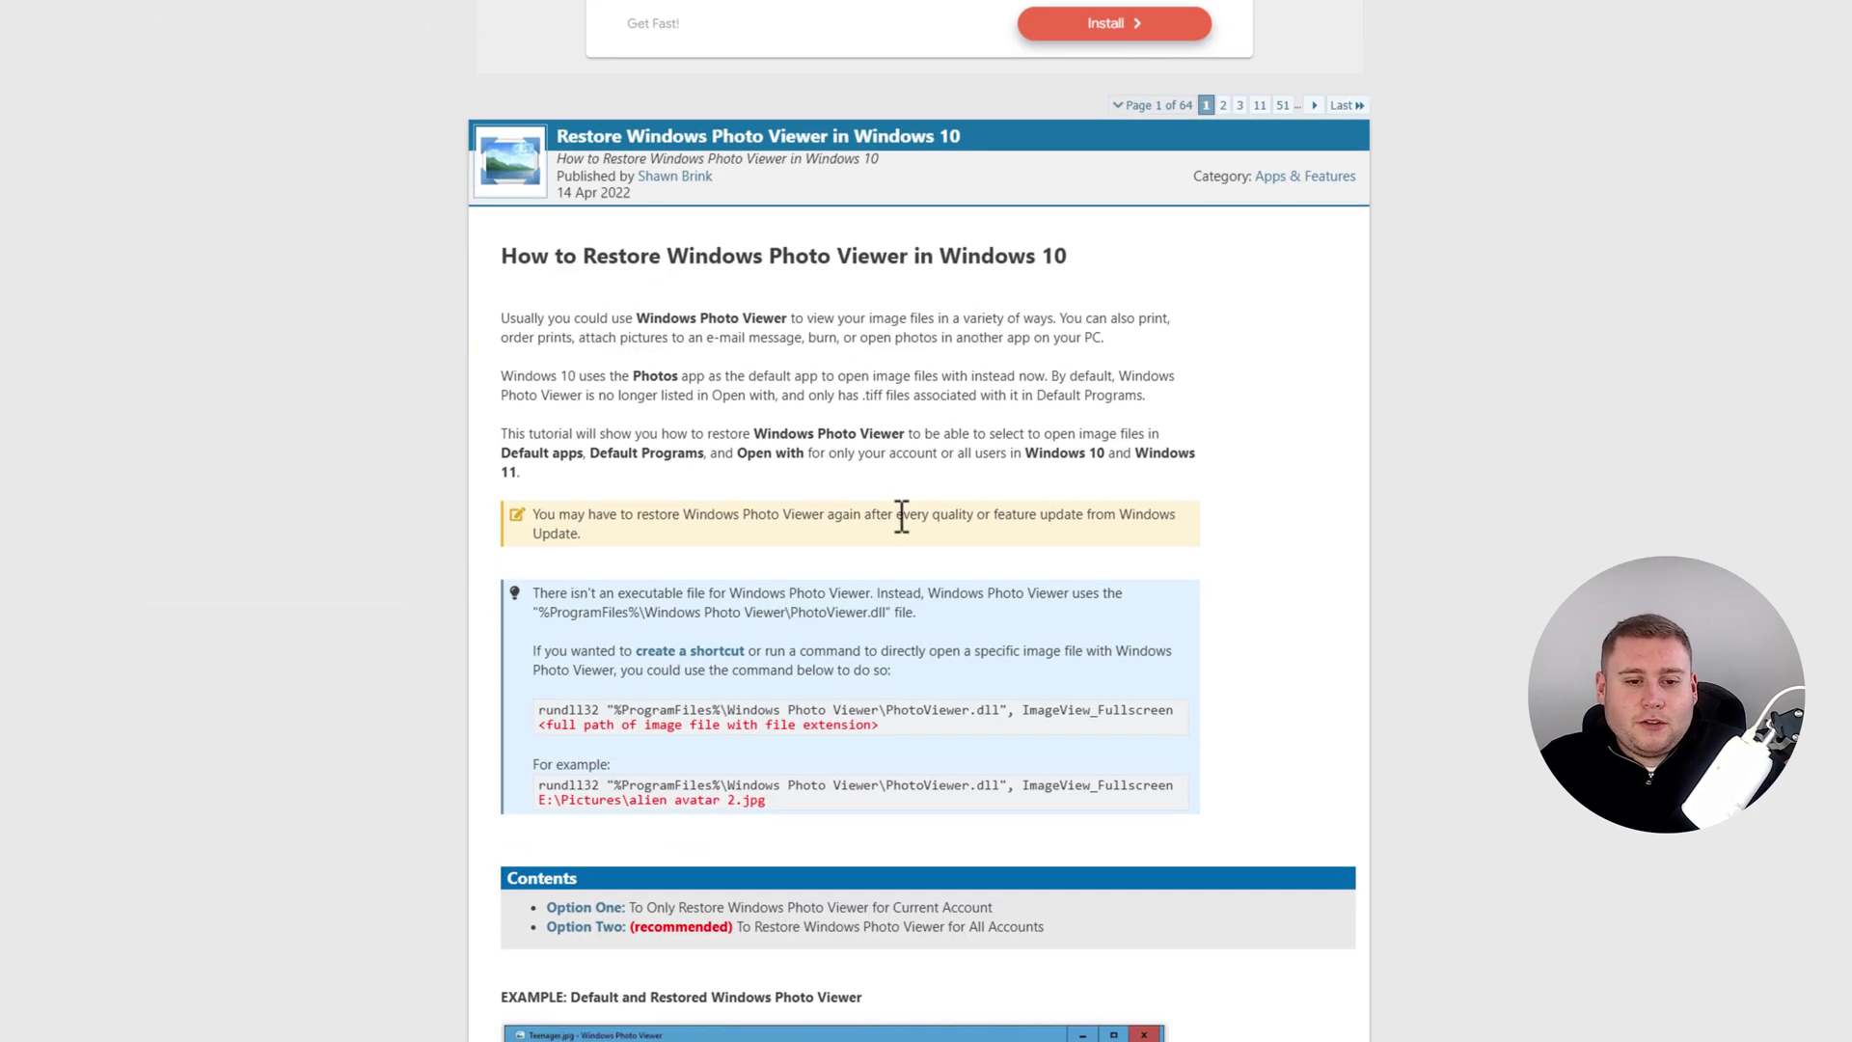
scroll(905, 532, "down", 13)
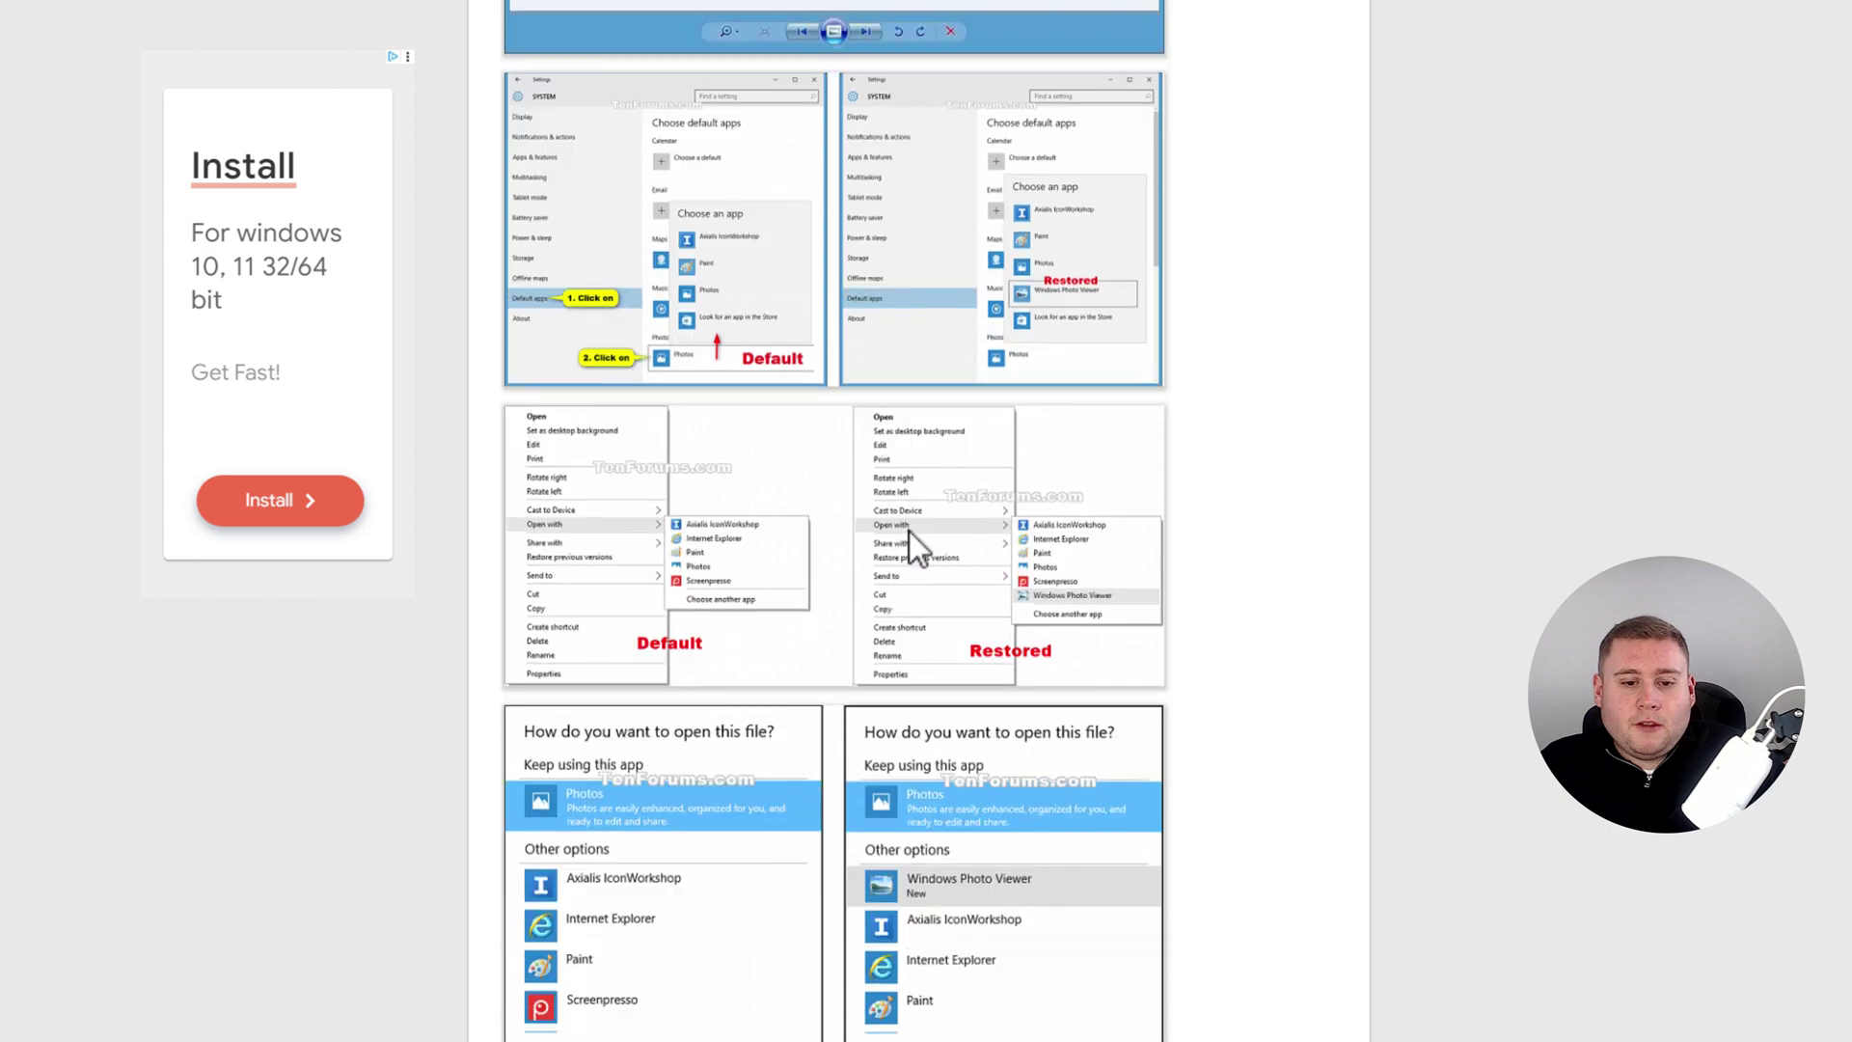
scroll(911, 540, "down", 1)
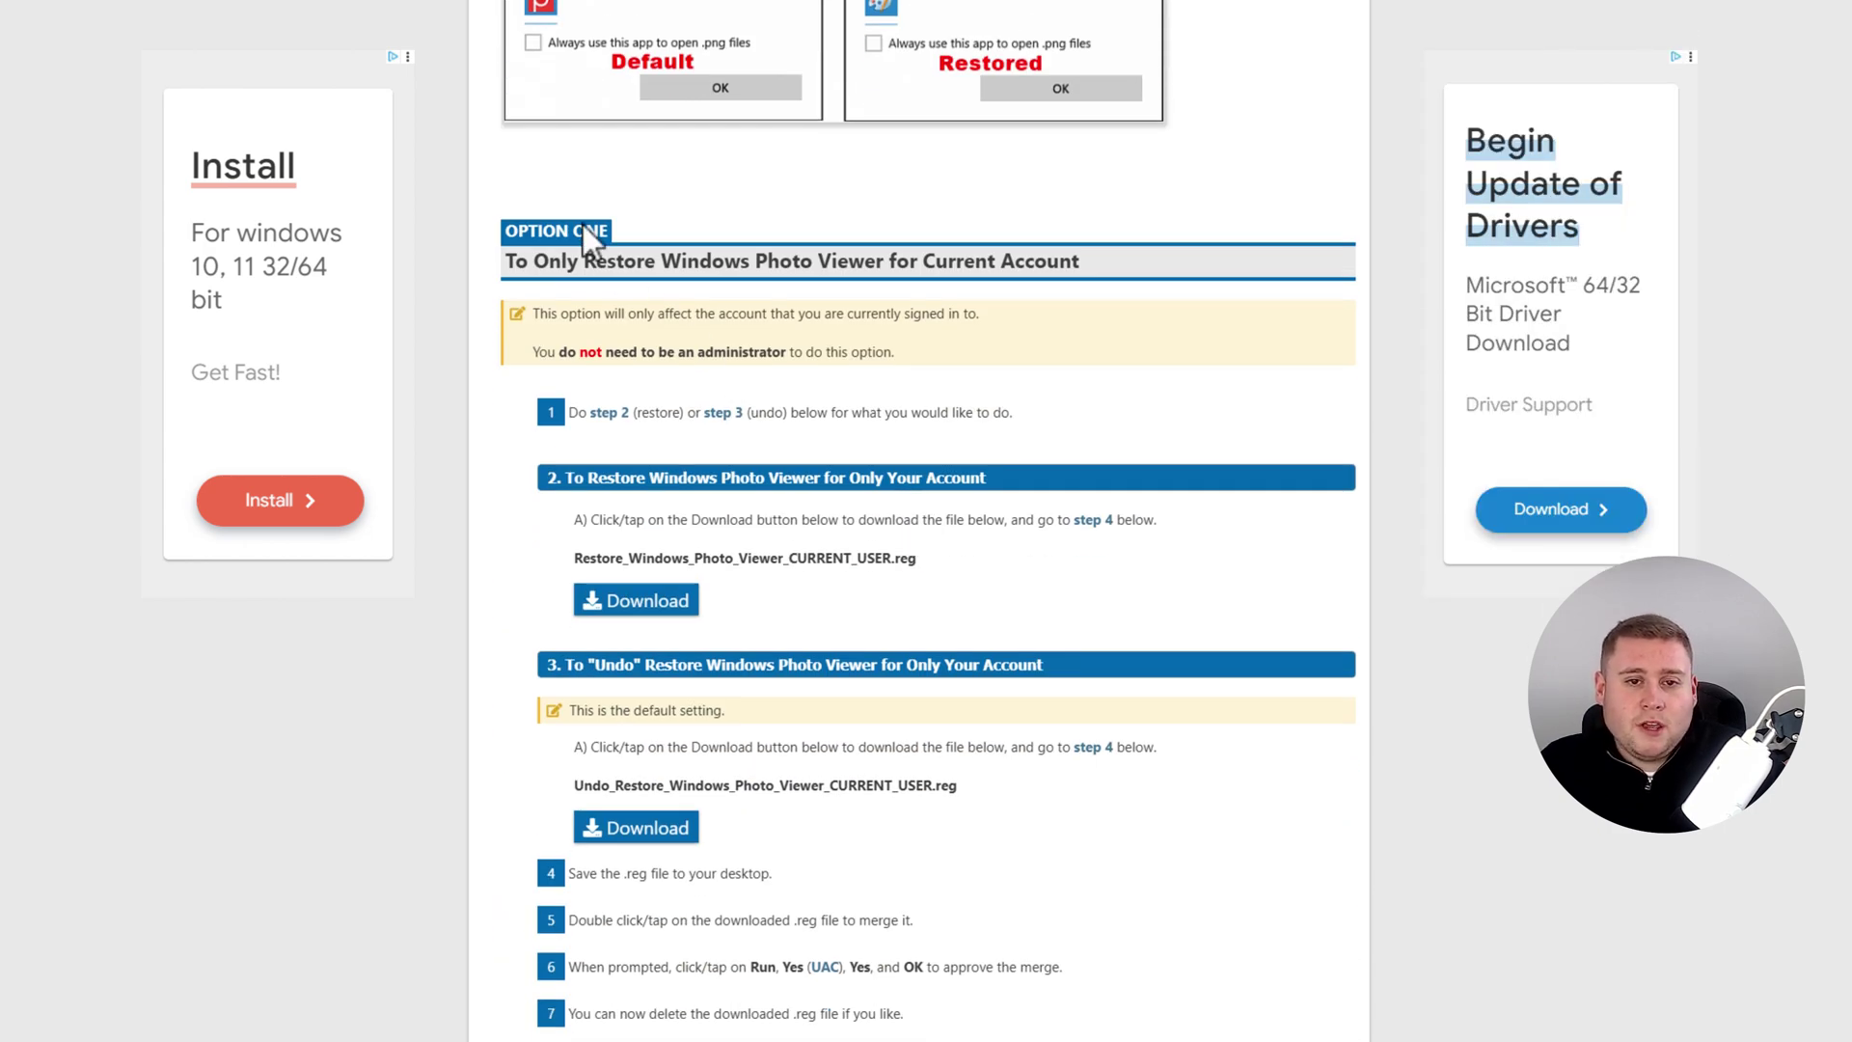
scroll(620, 258, "down", 1)
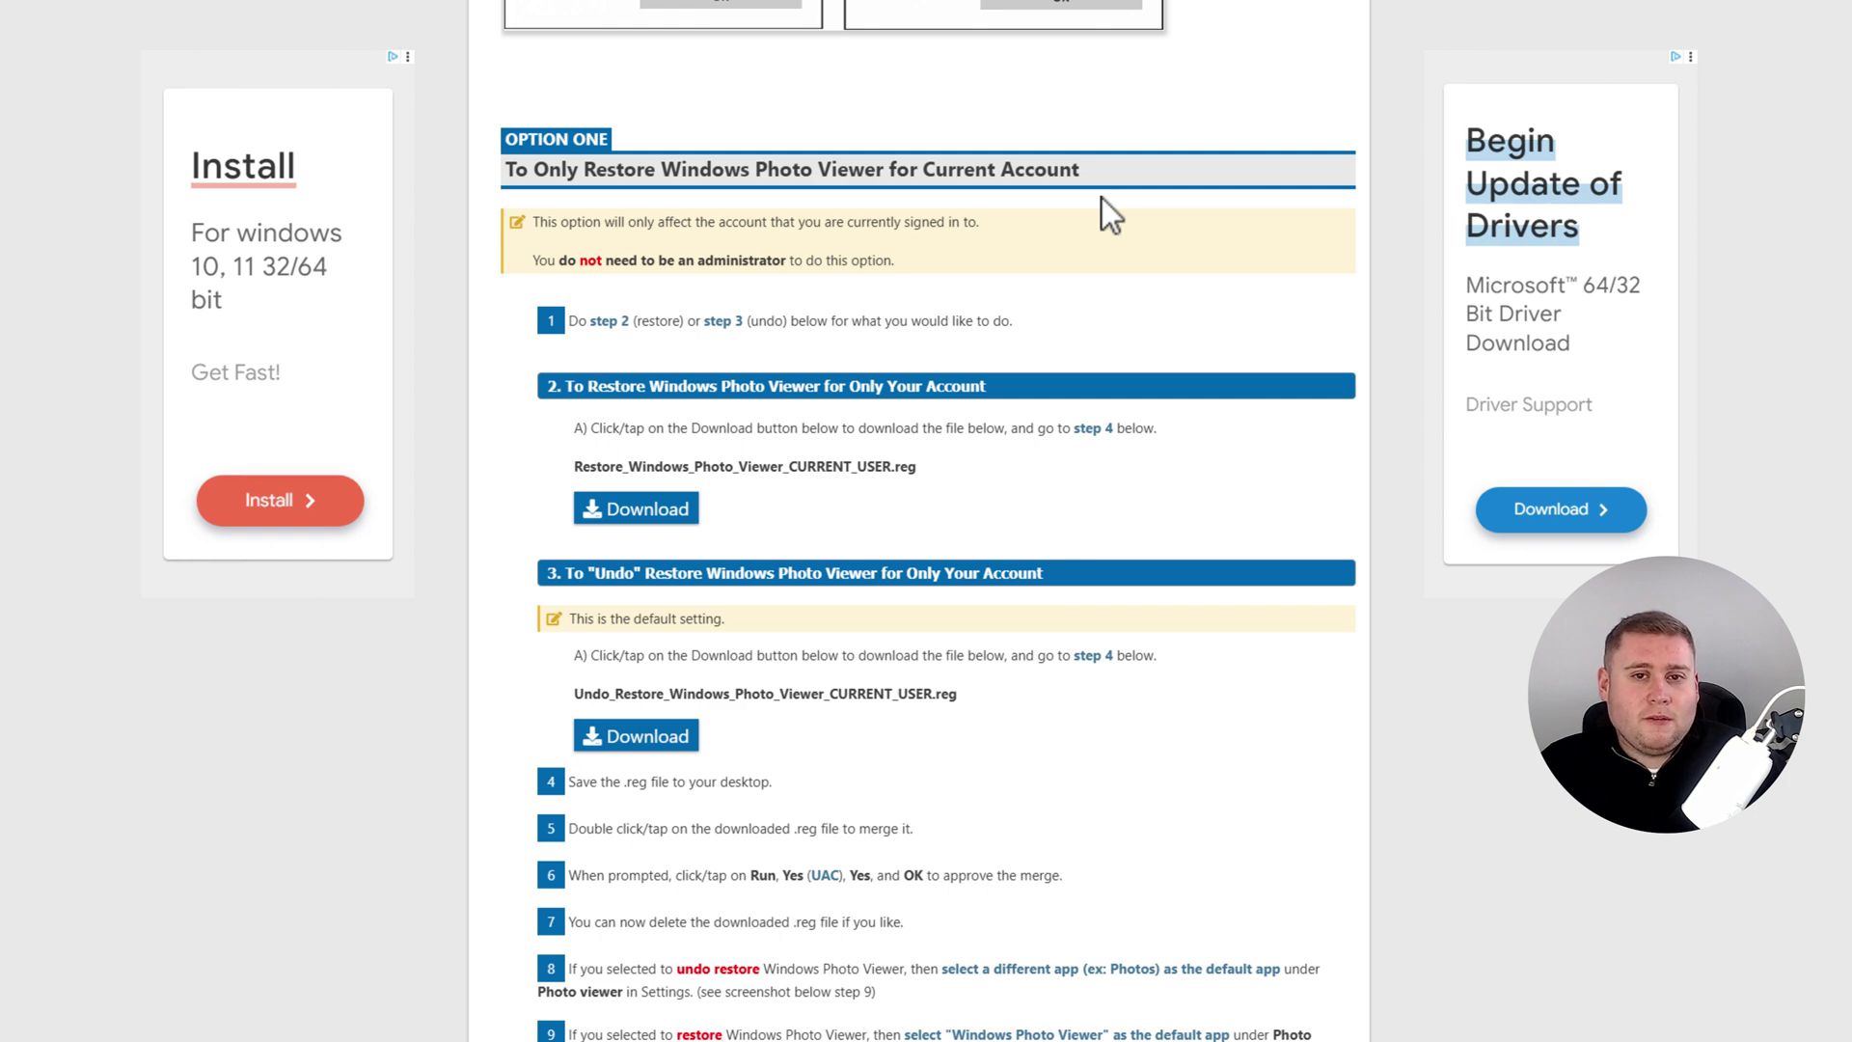
scroll(1021, 540, "down", 15)
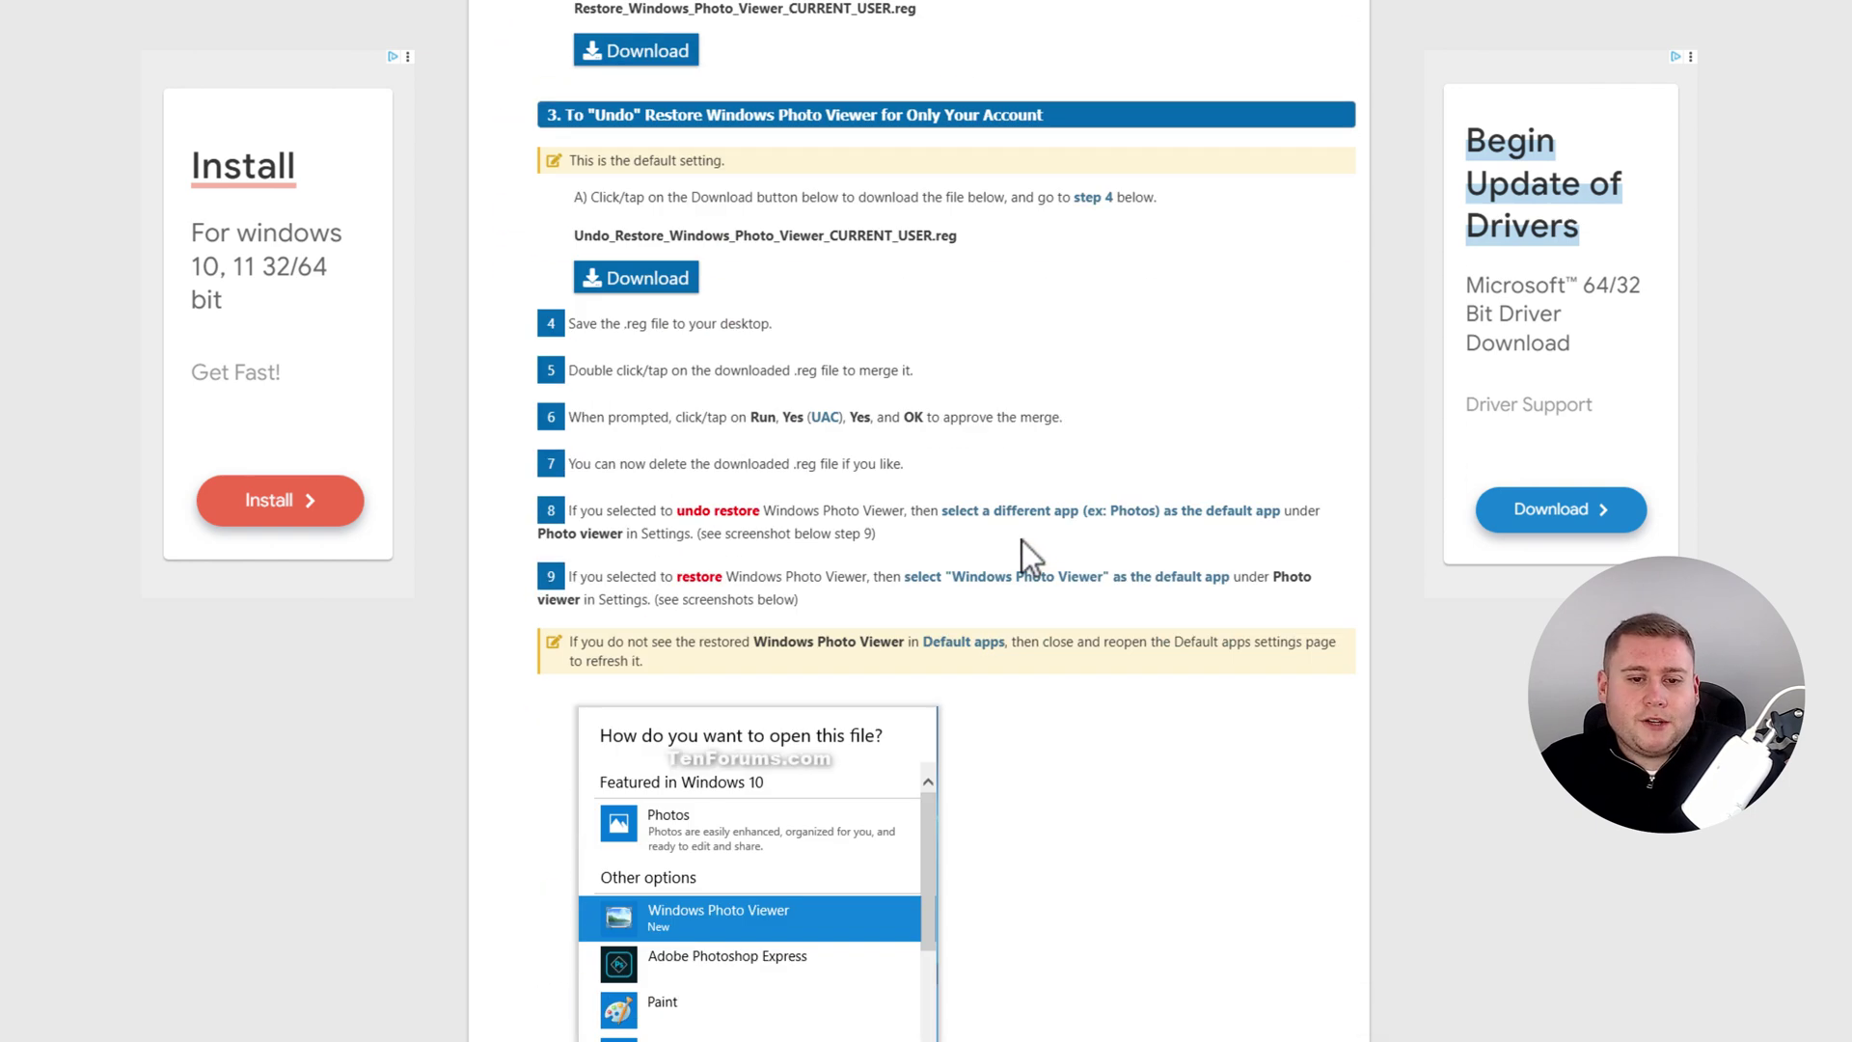
scroll(1026, 541, "down", 4)
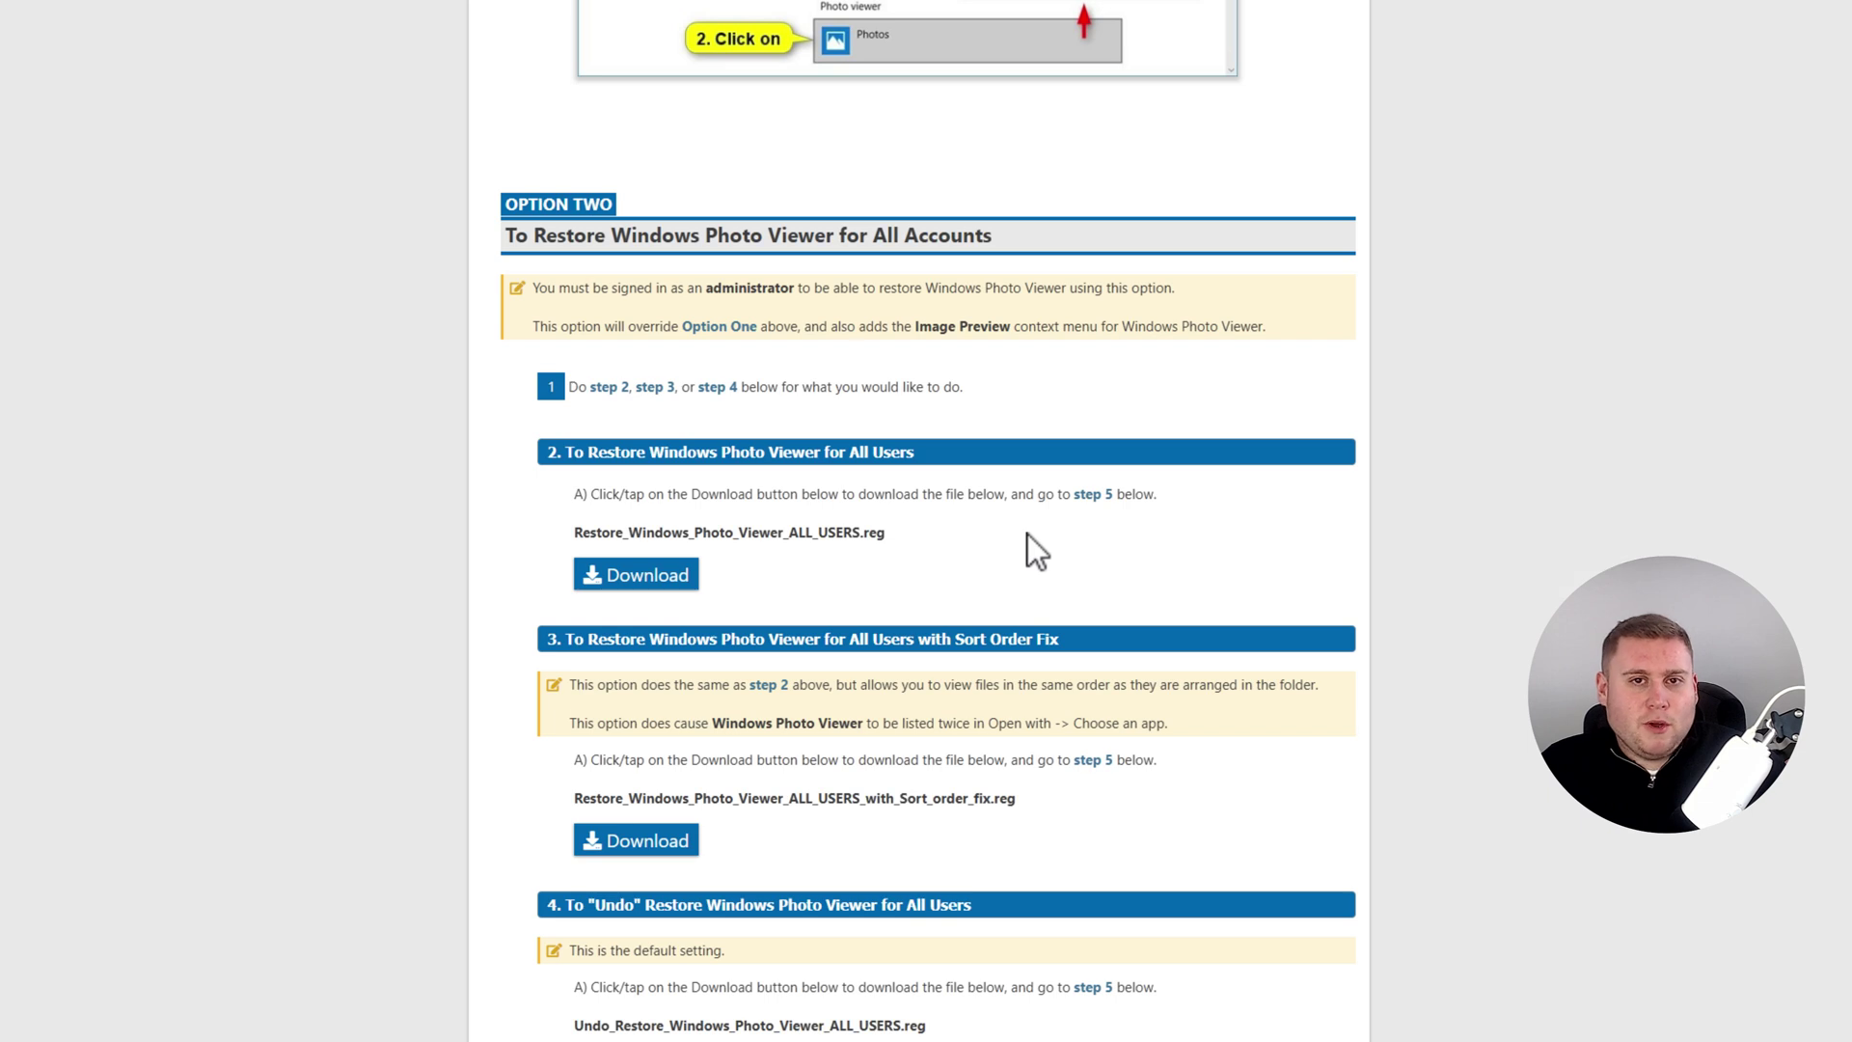
scroll(1027, 535, "down", 2)
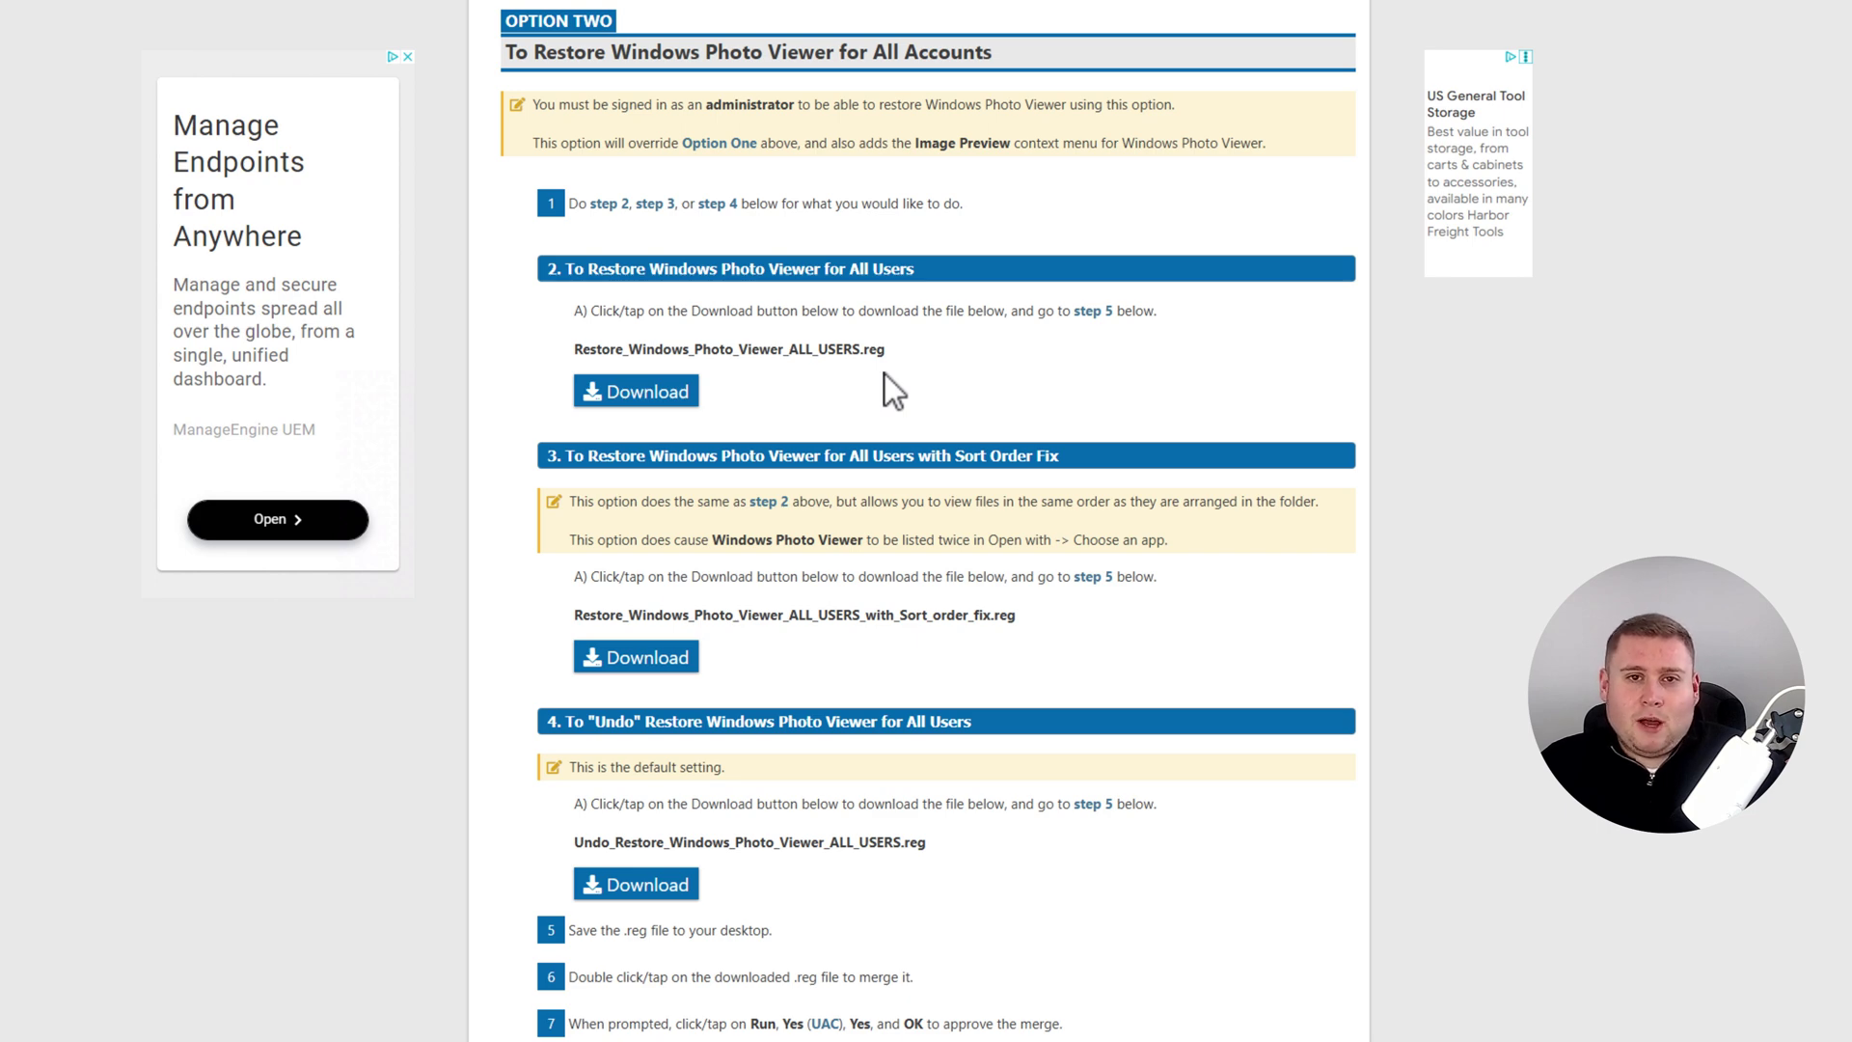
- Download Restore_Windows_Photo_Viewer_ALL_USERS.reg from Option Two, choose to keep the file, and minimise the browser
left_click(641, 394)
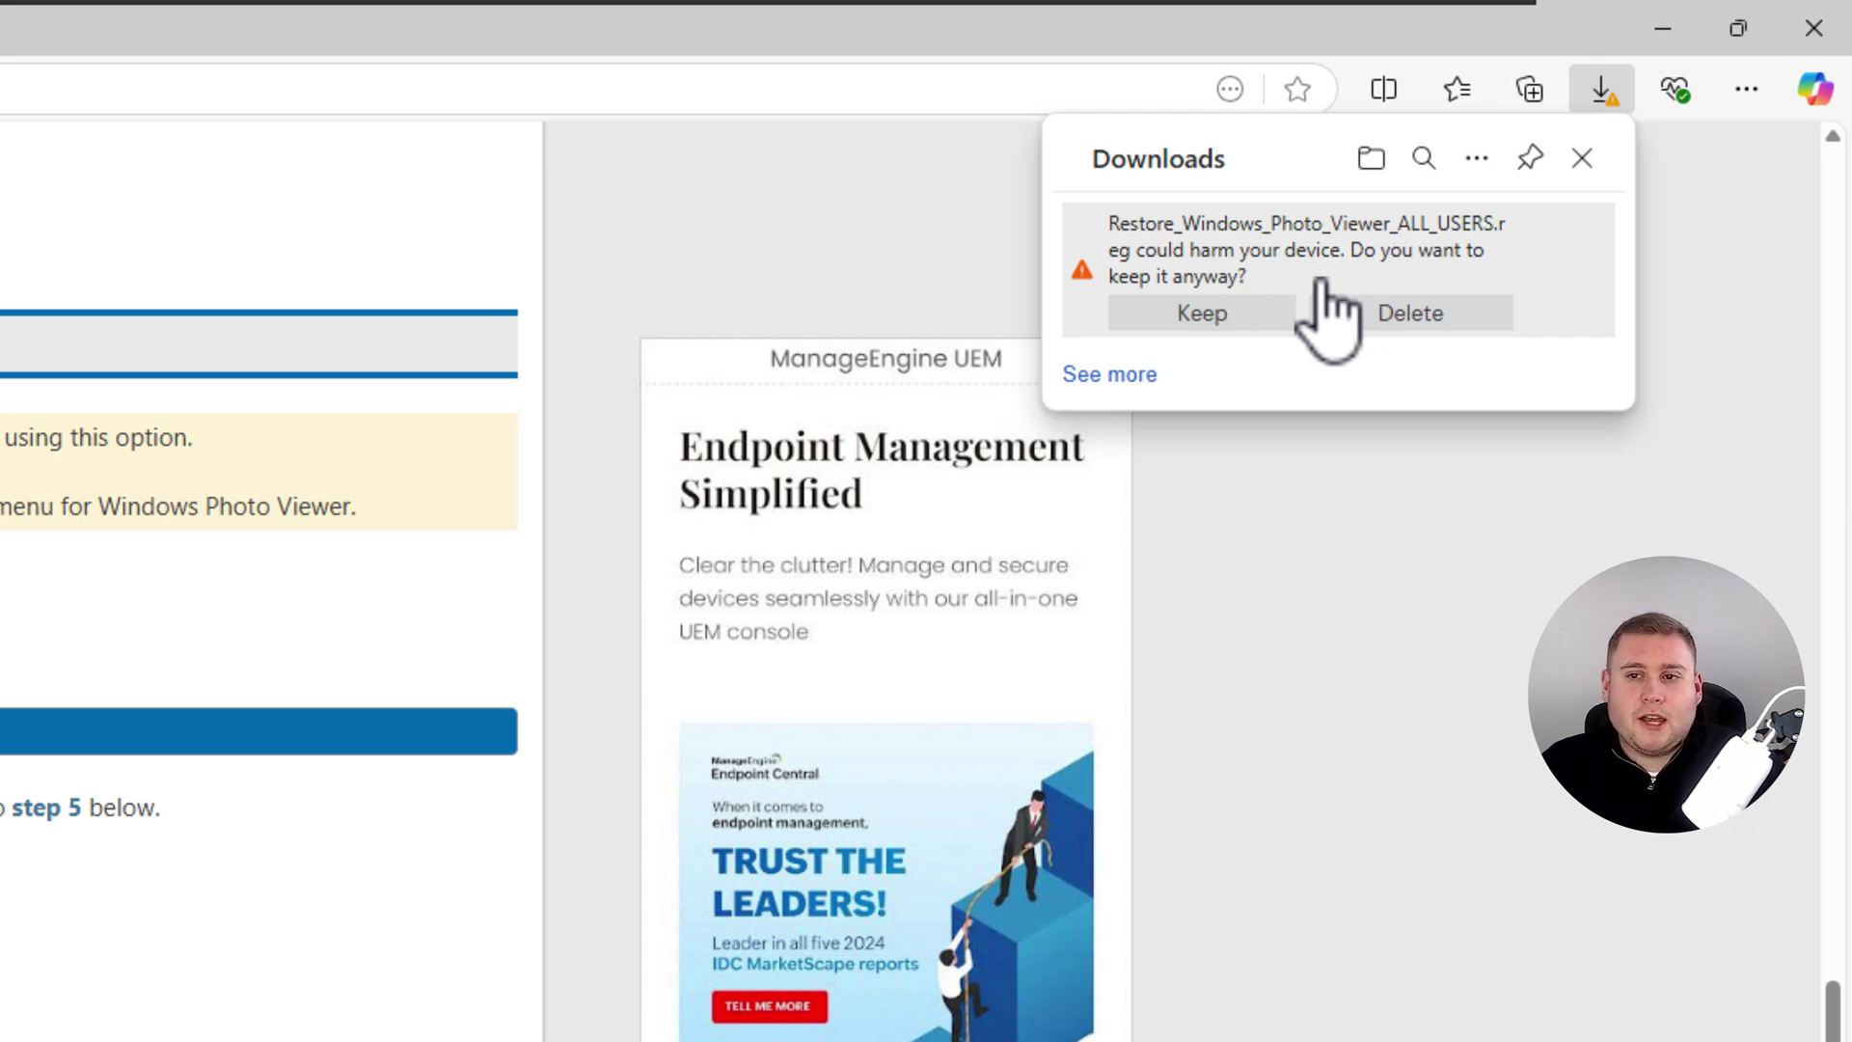
left_click(1212, 319)
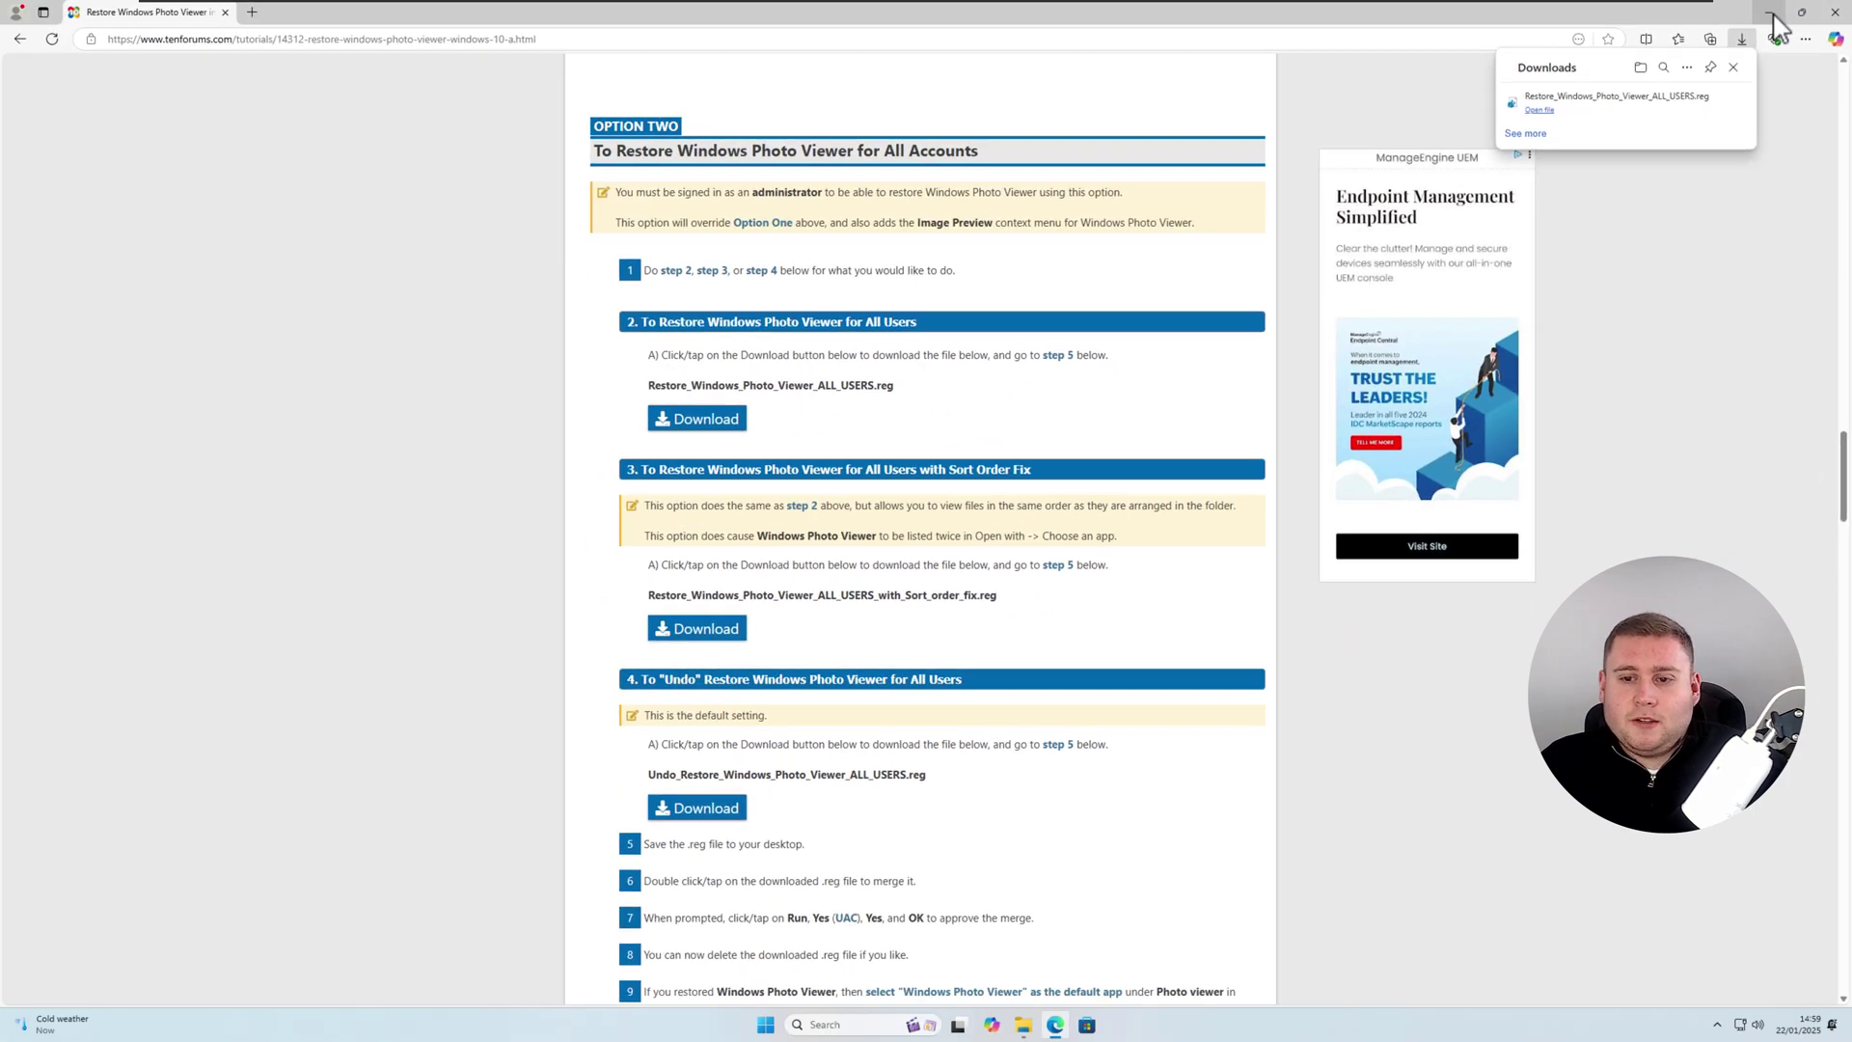
left_click(1662, 28)
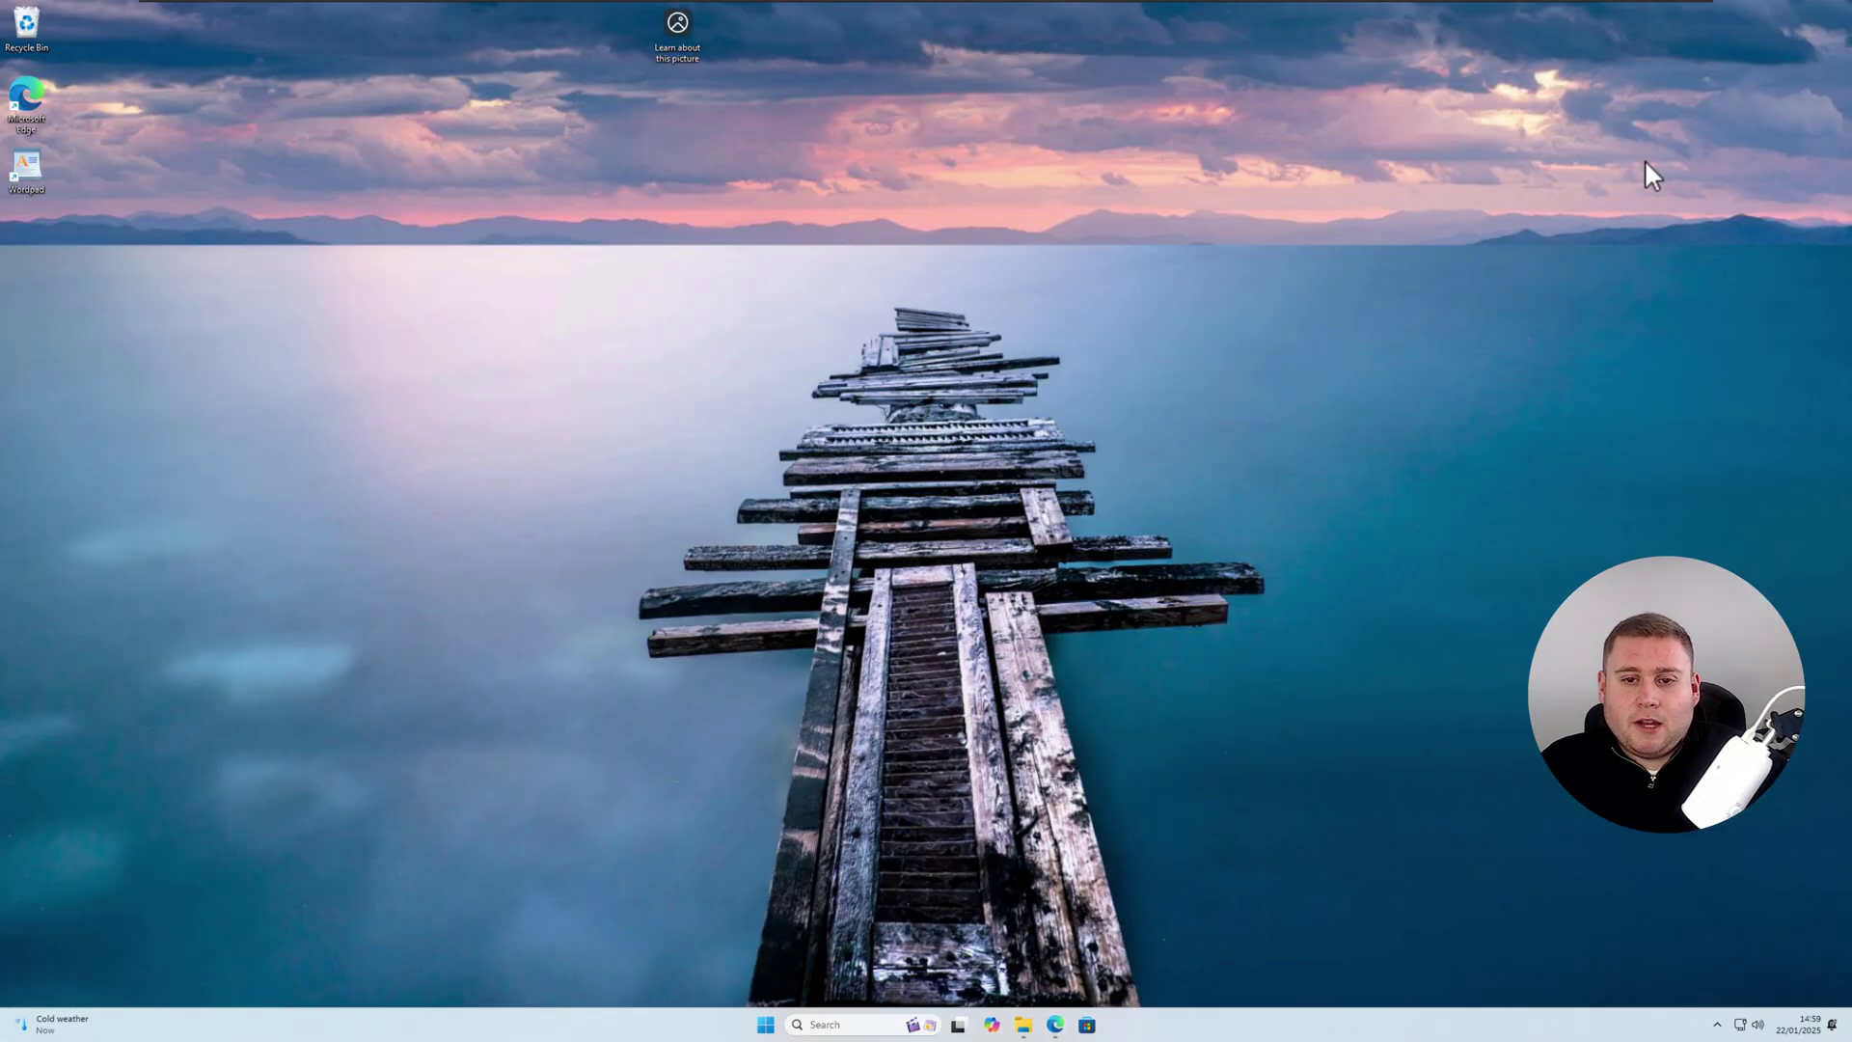
- Switch to File Explorer and open Restore_Windows_Photo_Viewer_ALL_USERS.reg from the Downloads folder for editing in Notepad
mouse_move(1023, 1025)
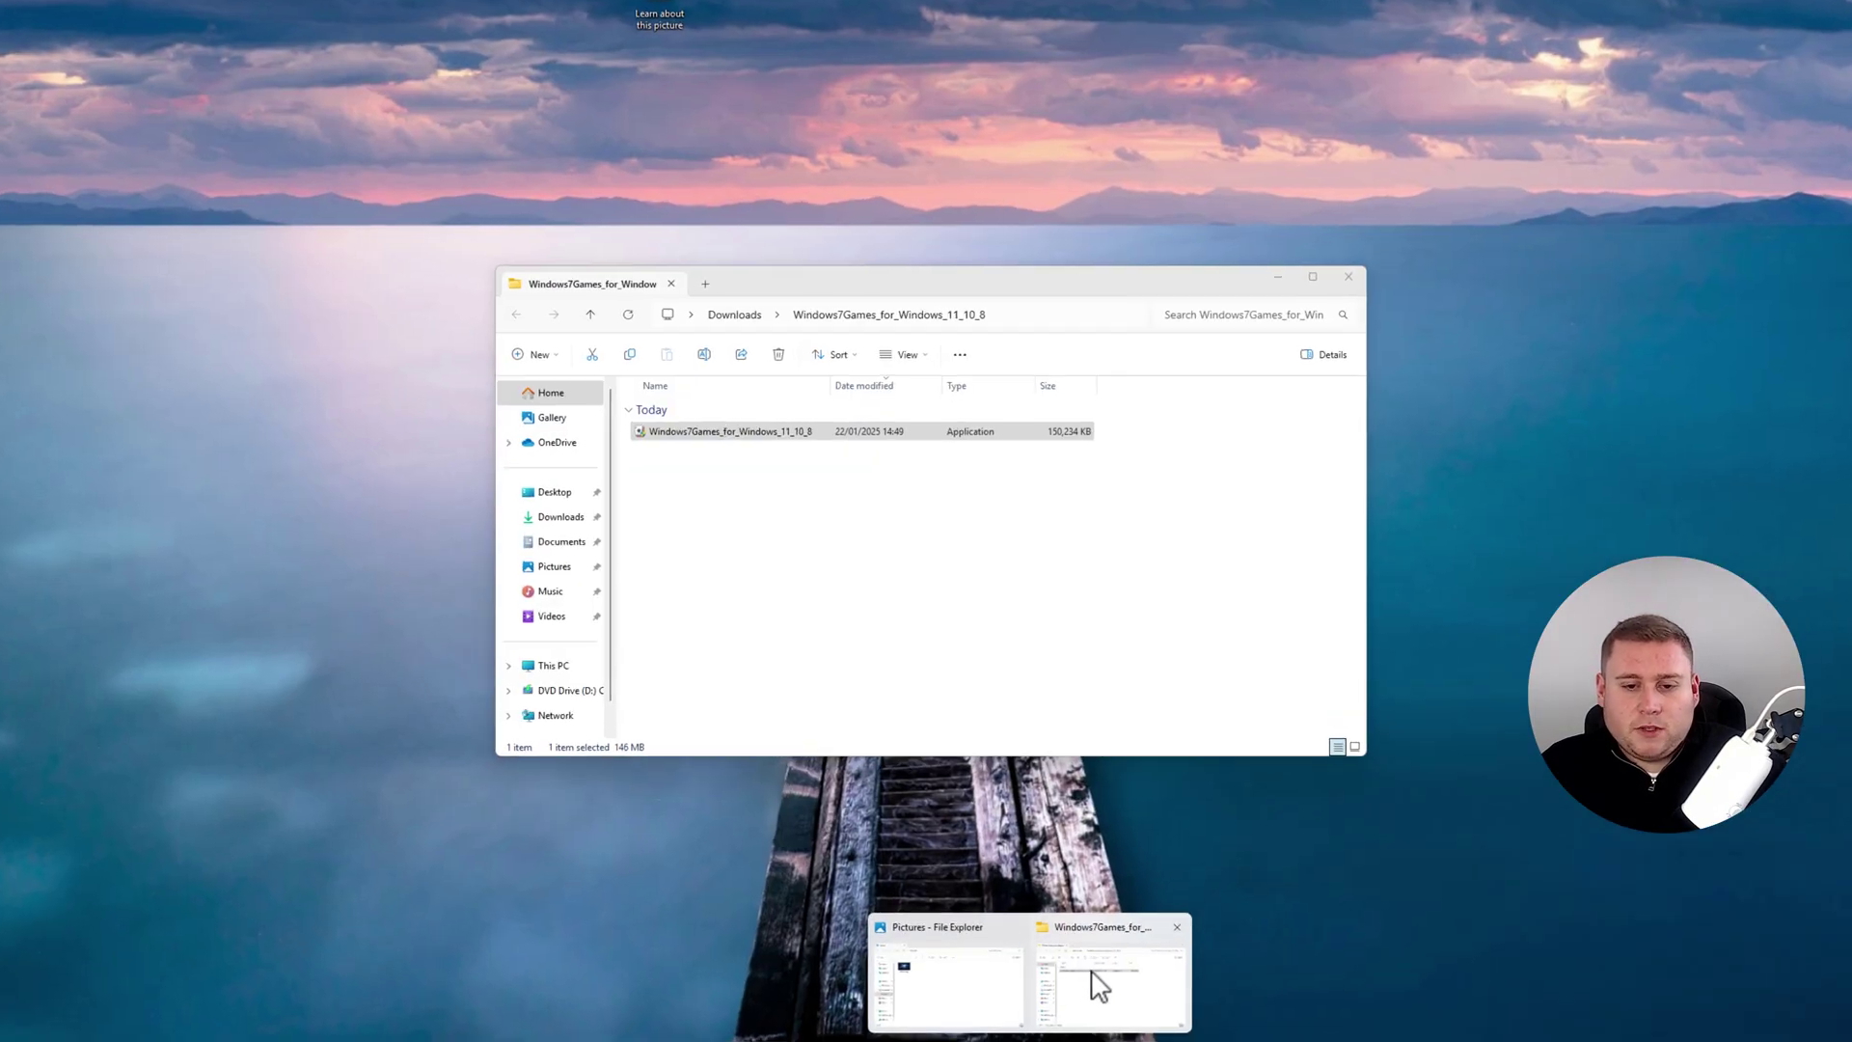
left_click(1099, 984)
left_click(560, 517)
left_click(701, 513)
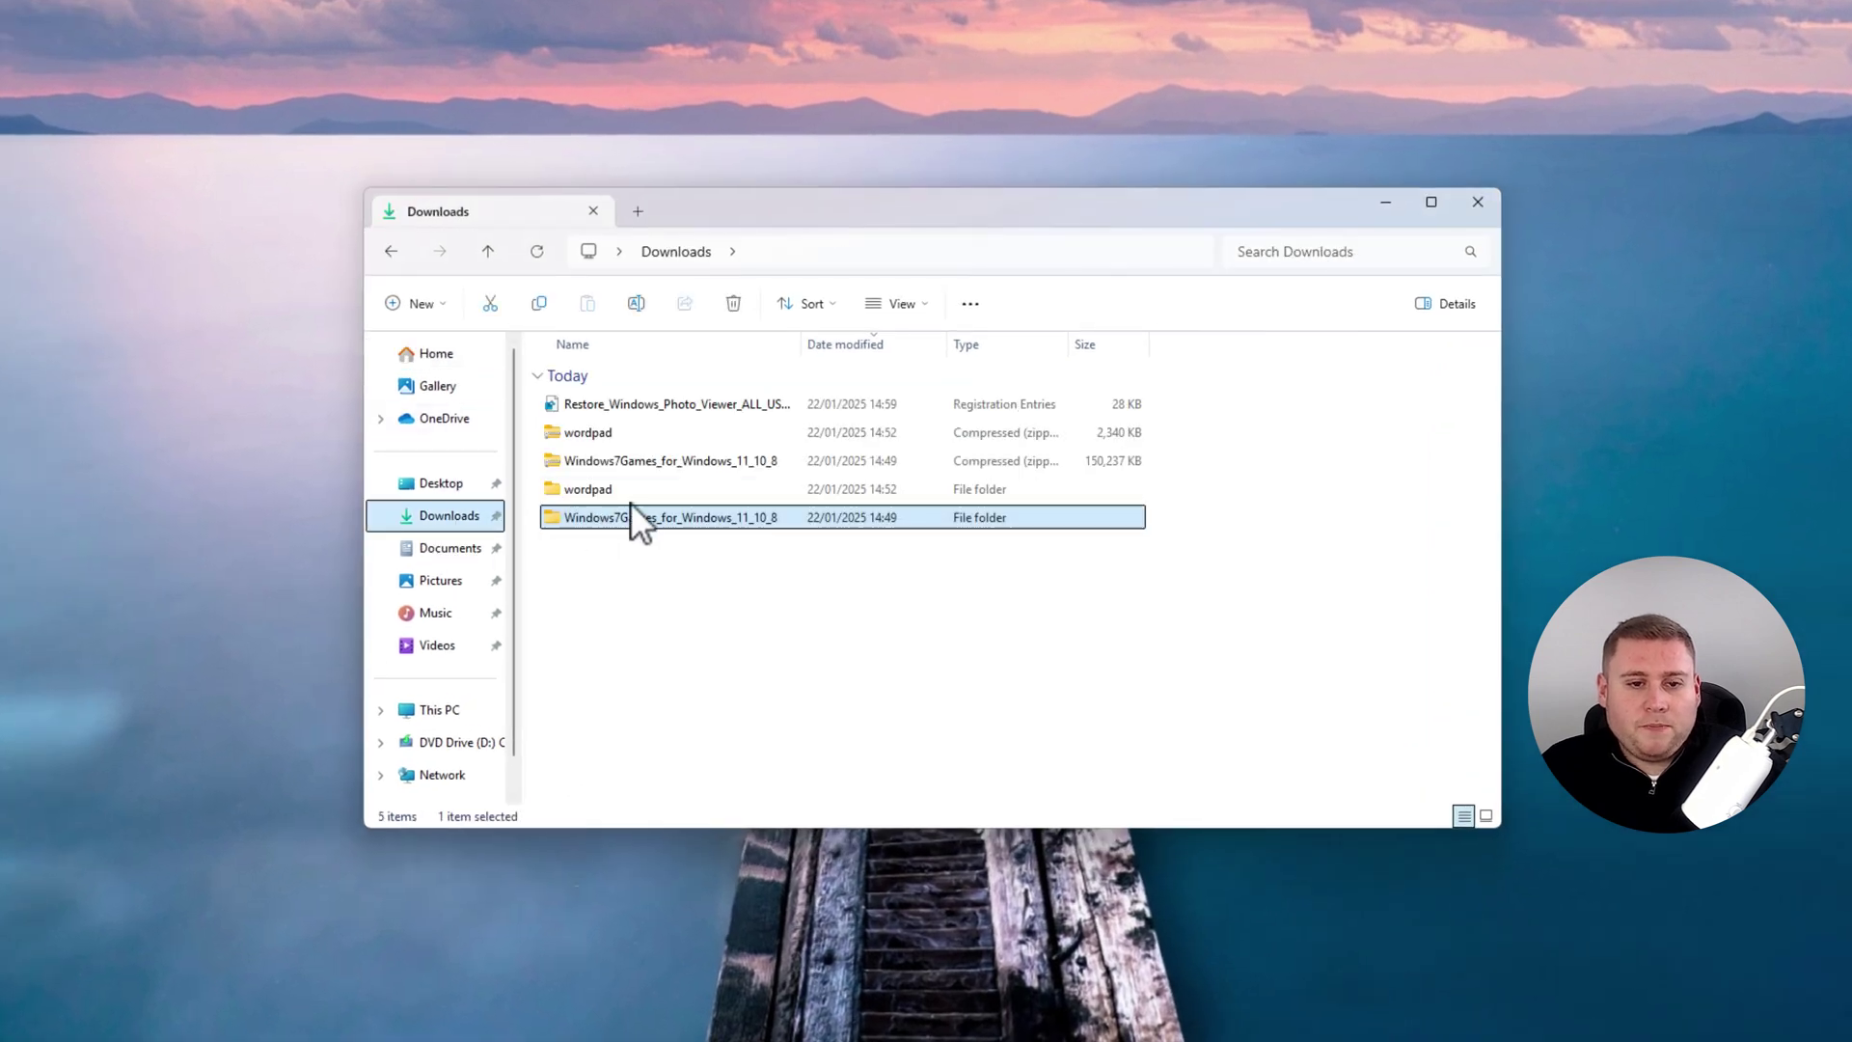
left_click(652, 406)
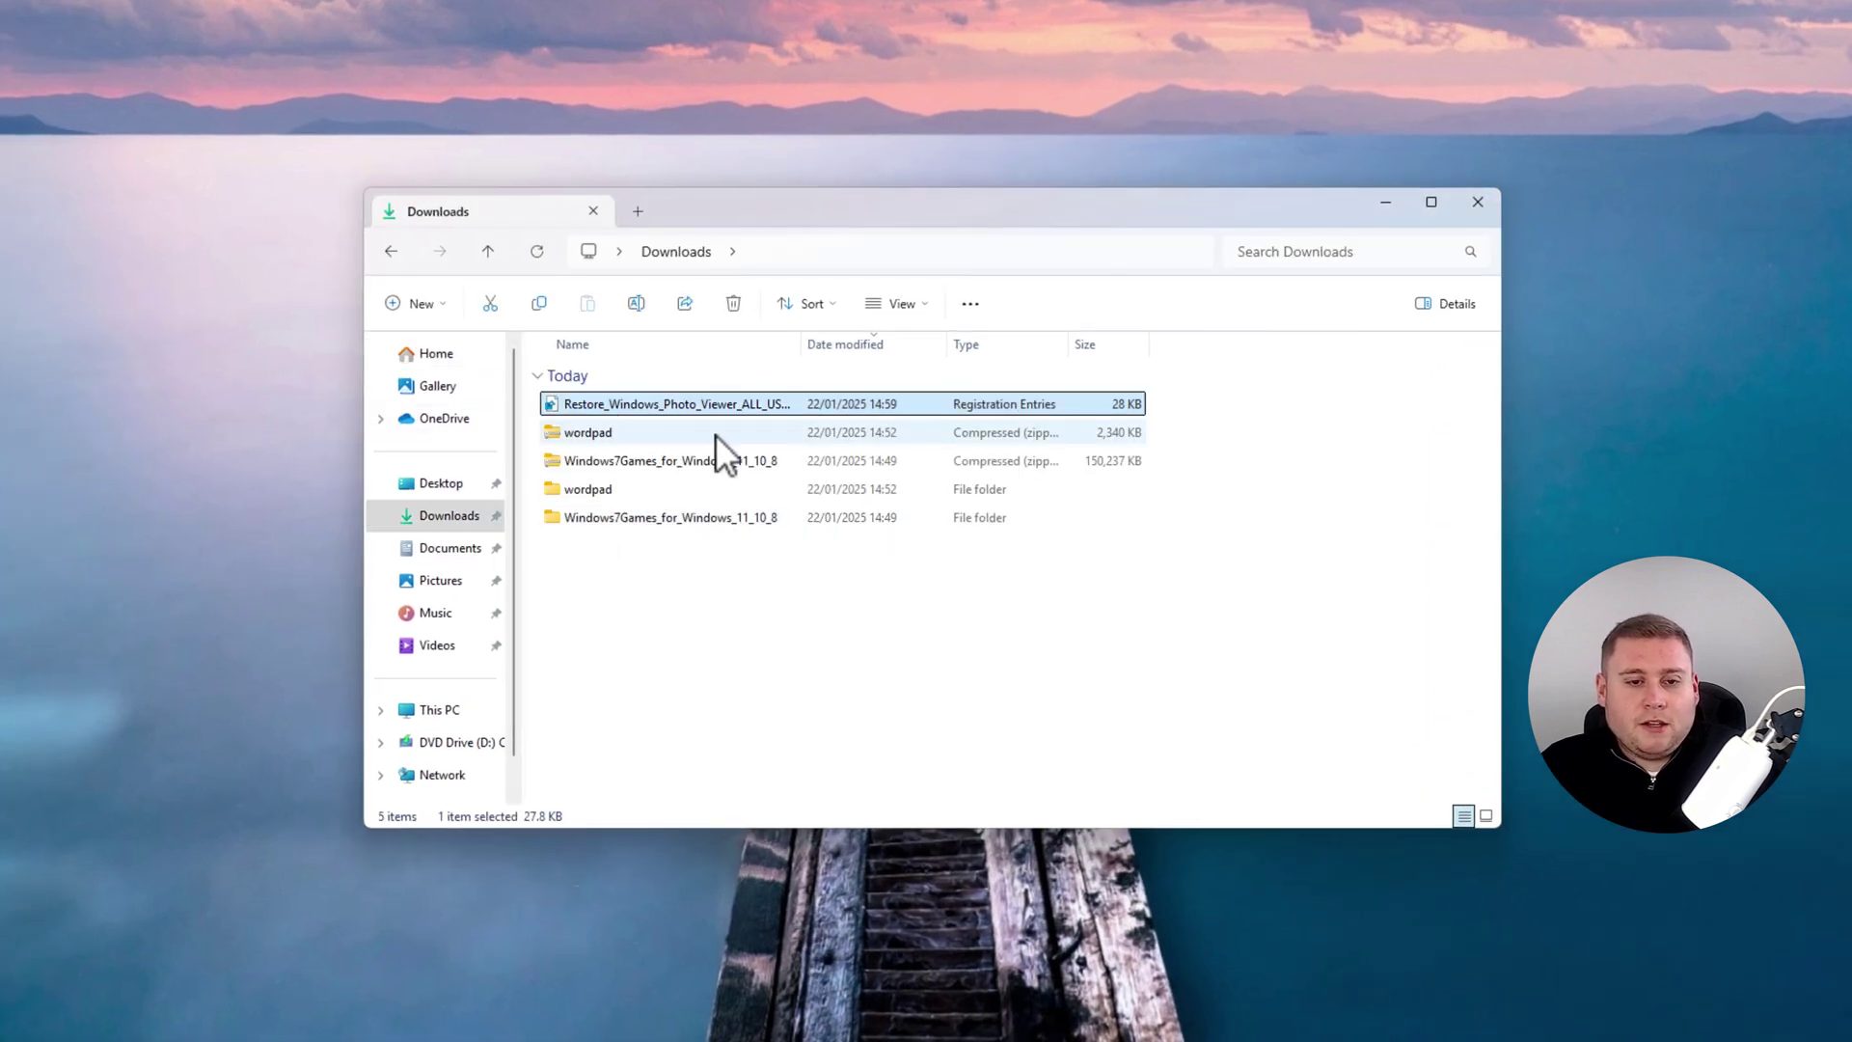
right_click(670, 405)
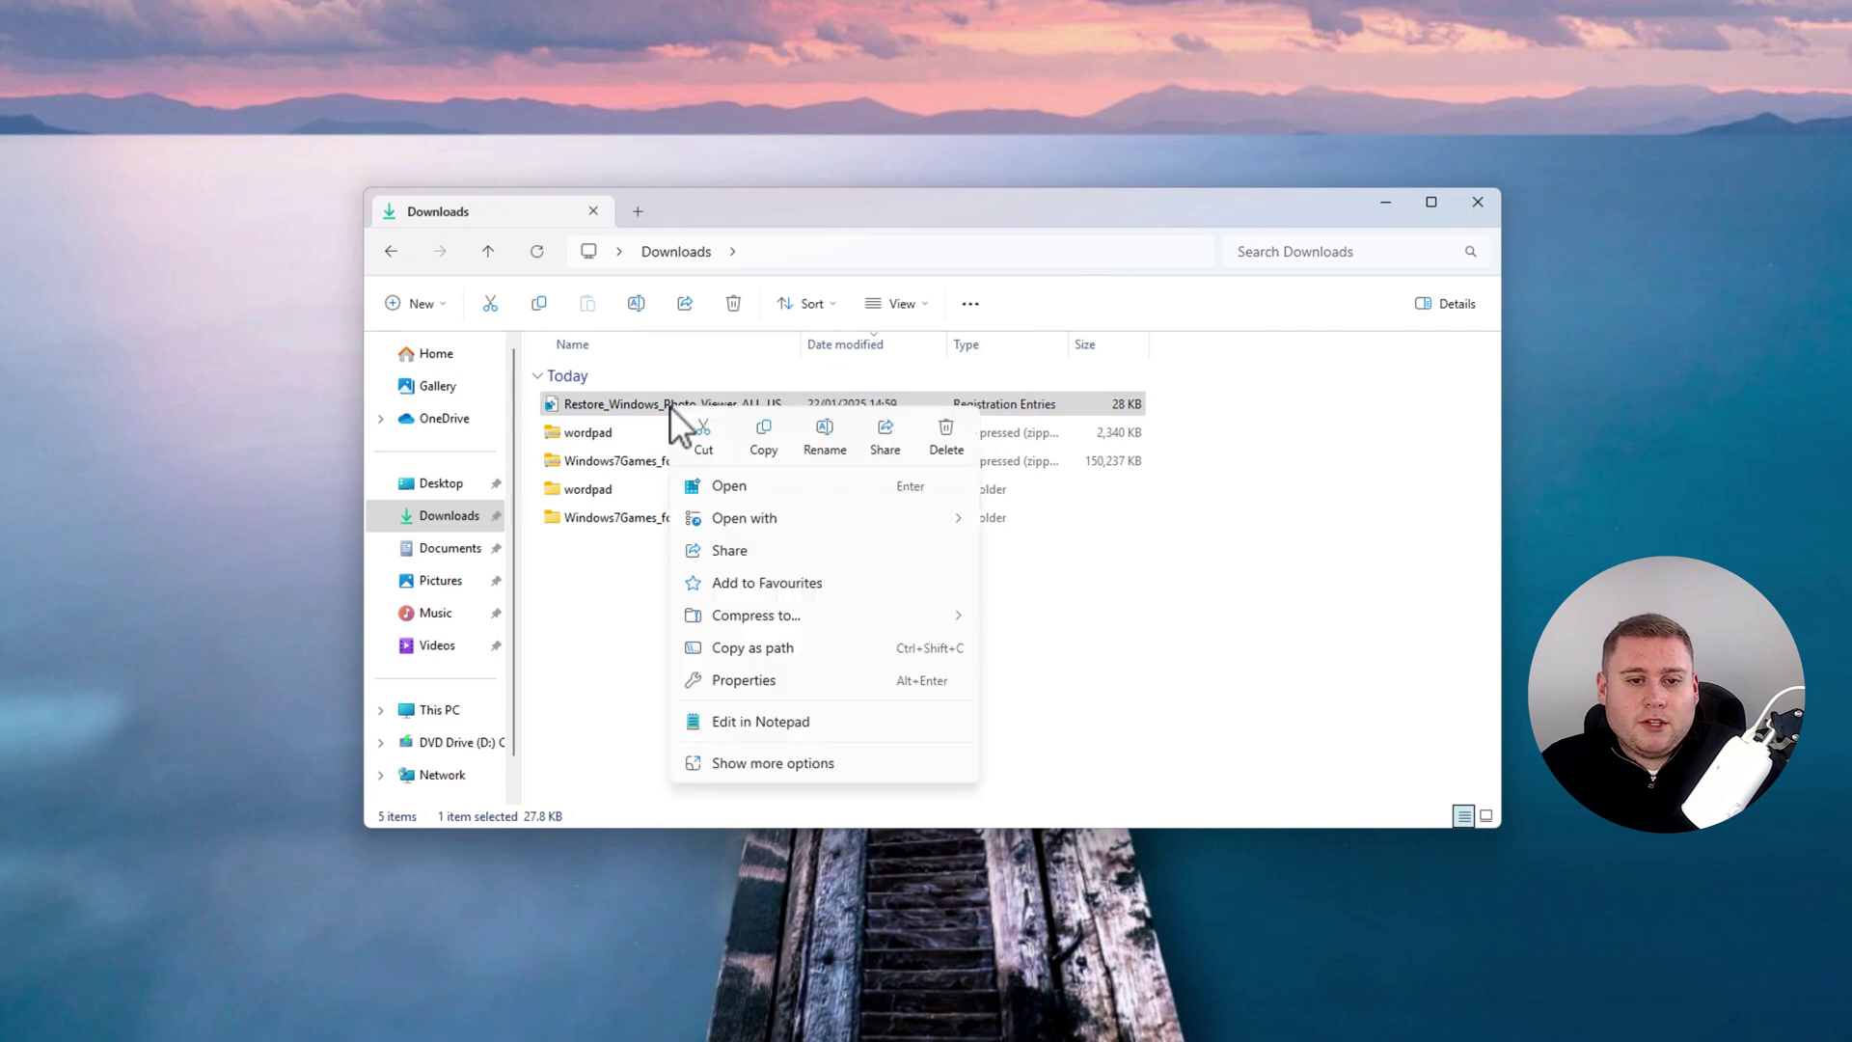
left_click(764, 723)
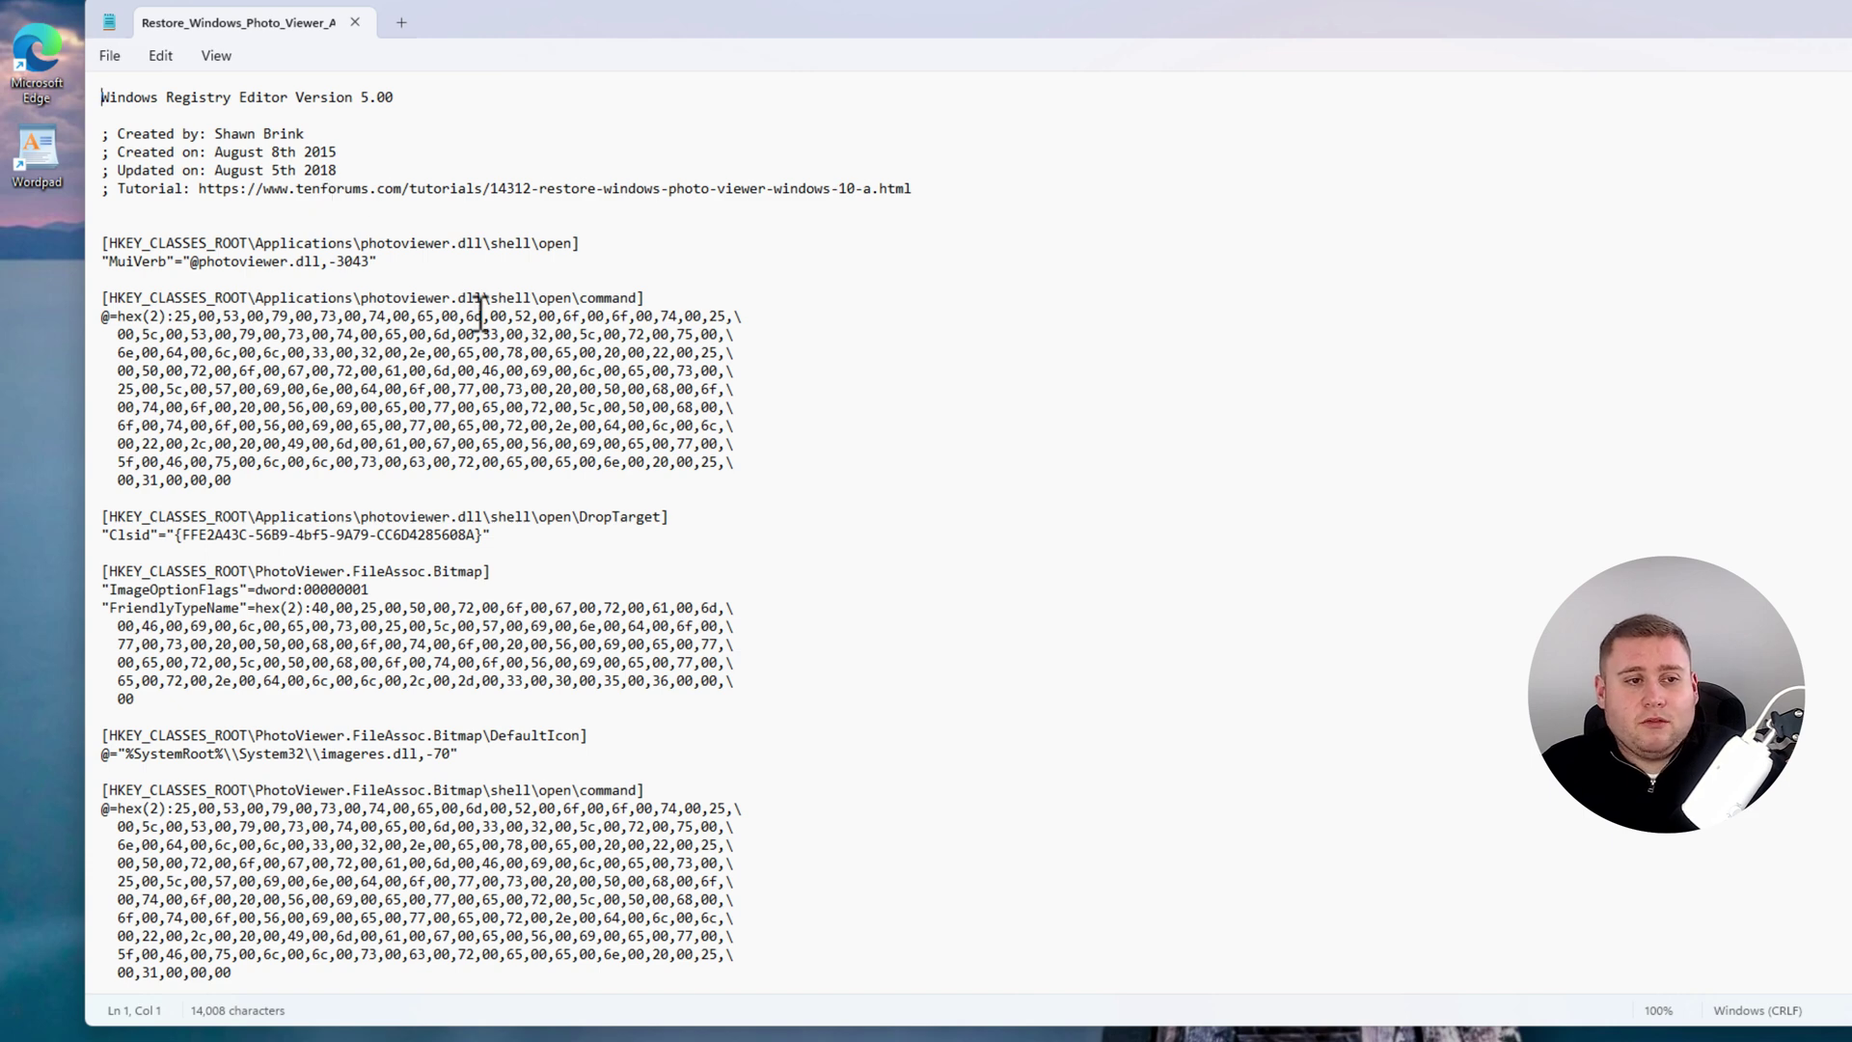
- Examine the Photo Viewer registry keys and file associations that the .reg file contains, and move the Notepad window aside
scroll(478, 314, "down", 4)
left_click_drag(437, 374, 486, 376)
scroll(679, 389, "down", 18)
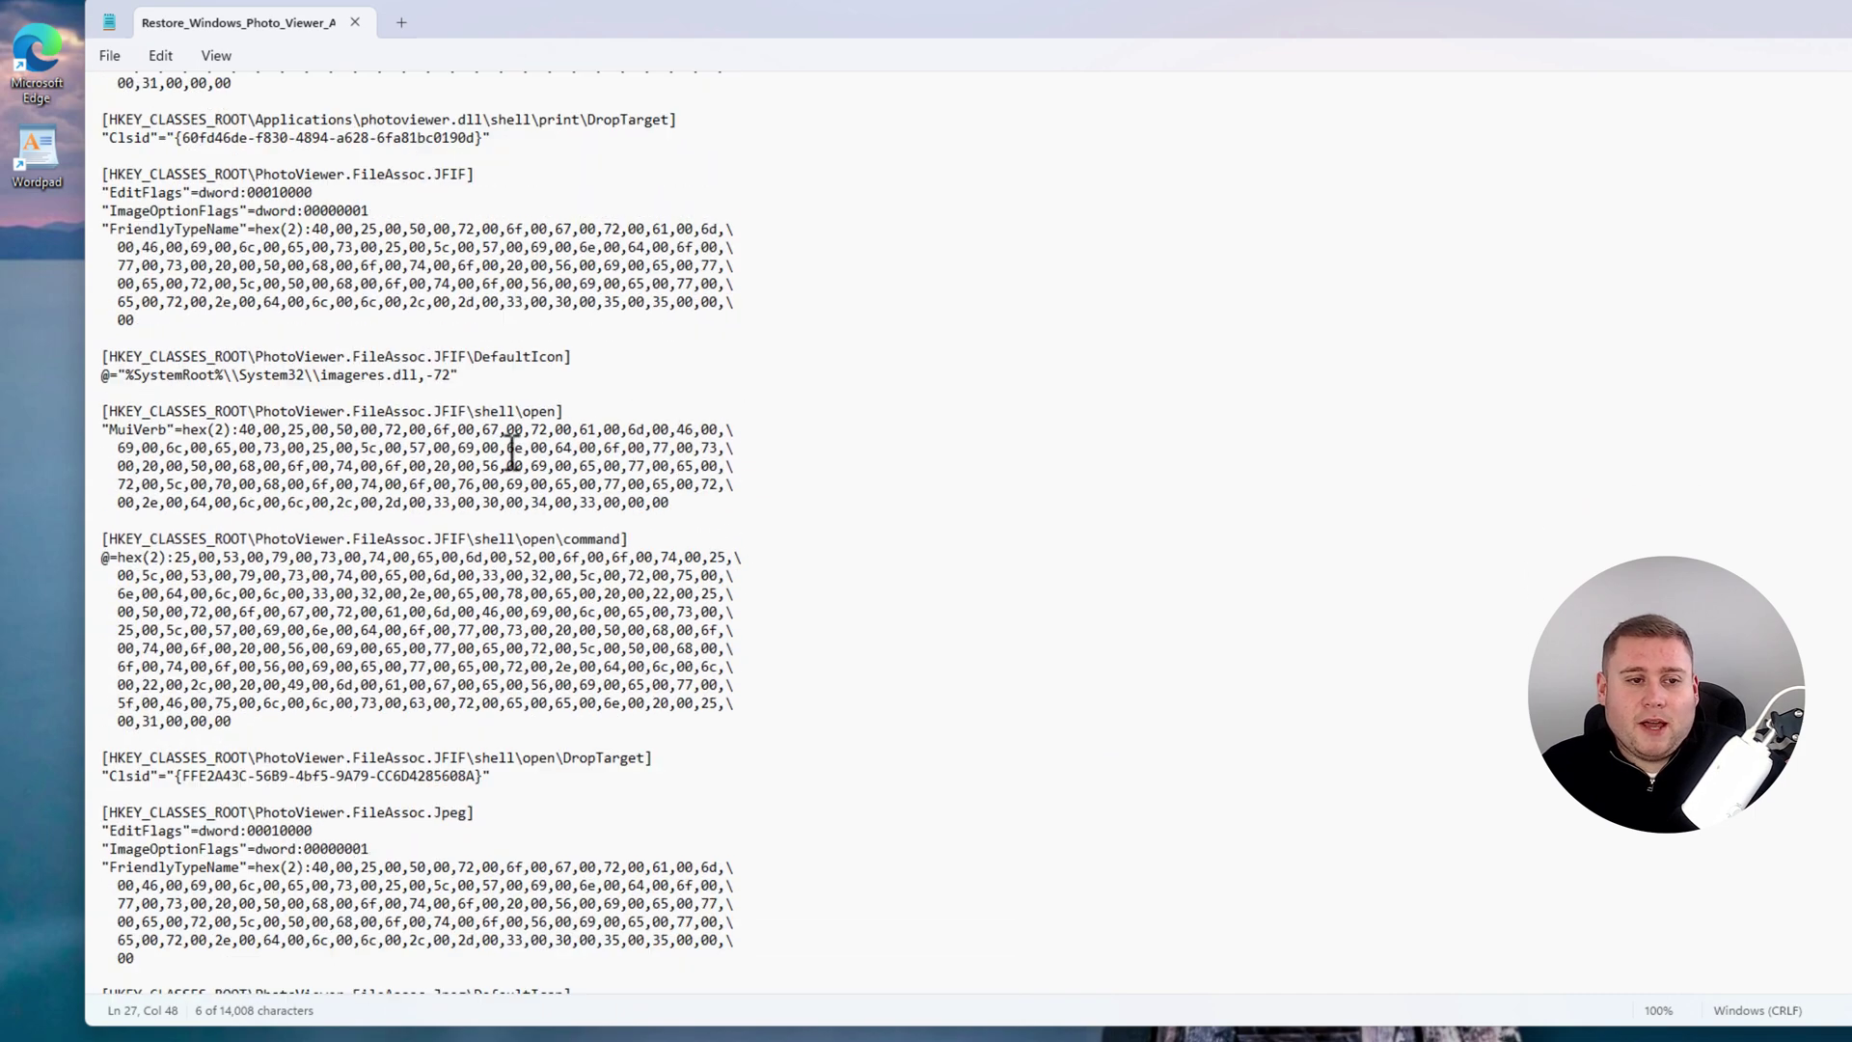
scroll(506, 448, "down", 2)
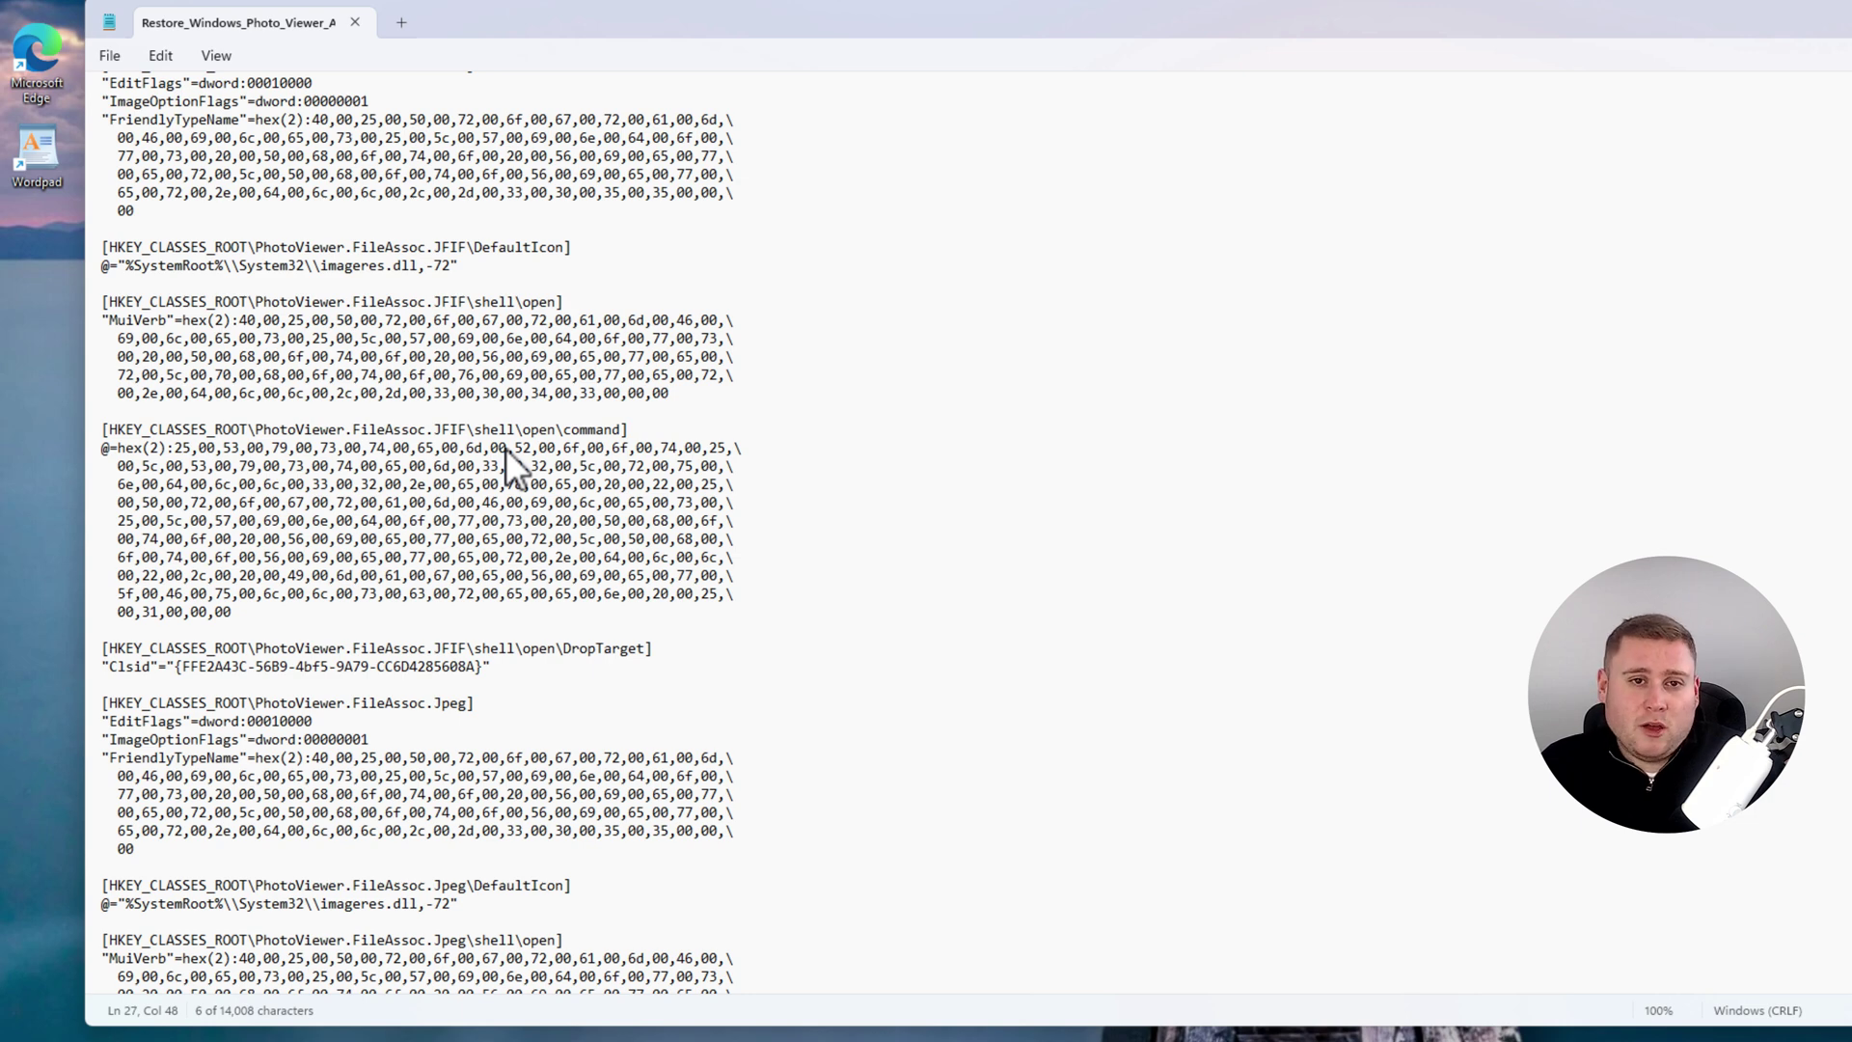
scroll(505, 447, "down", 11)
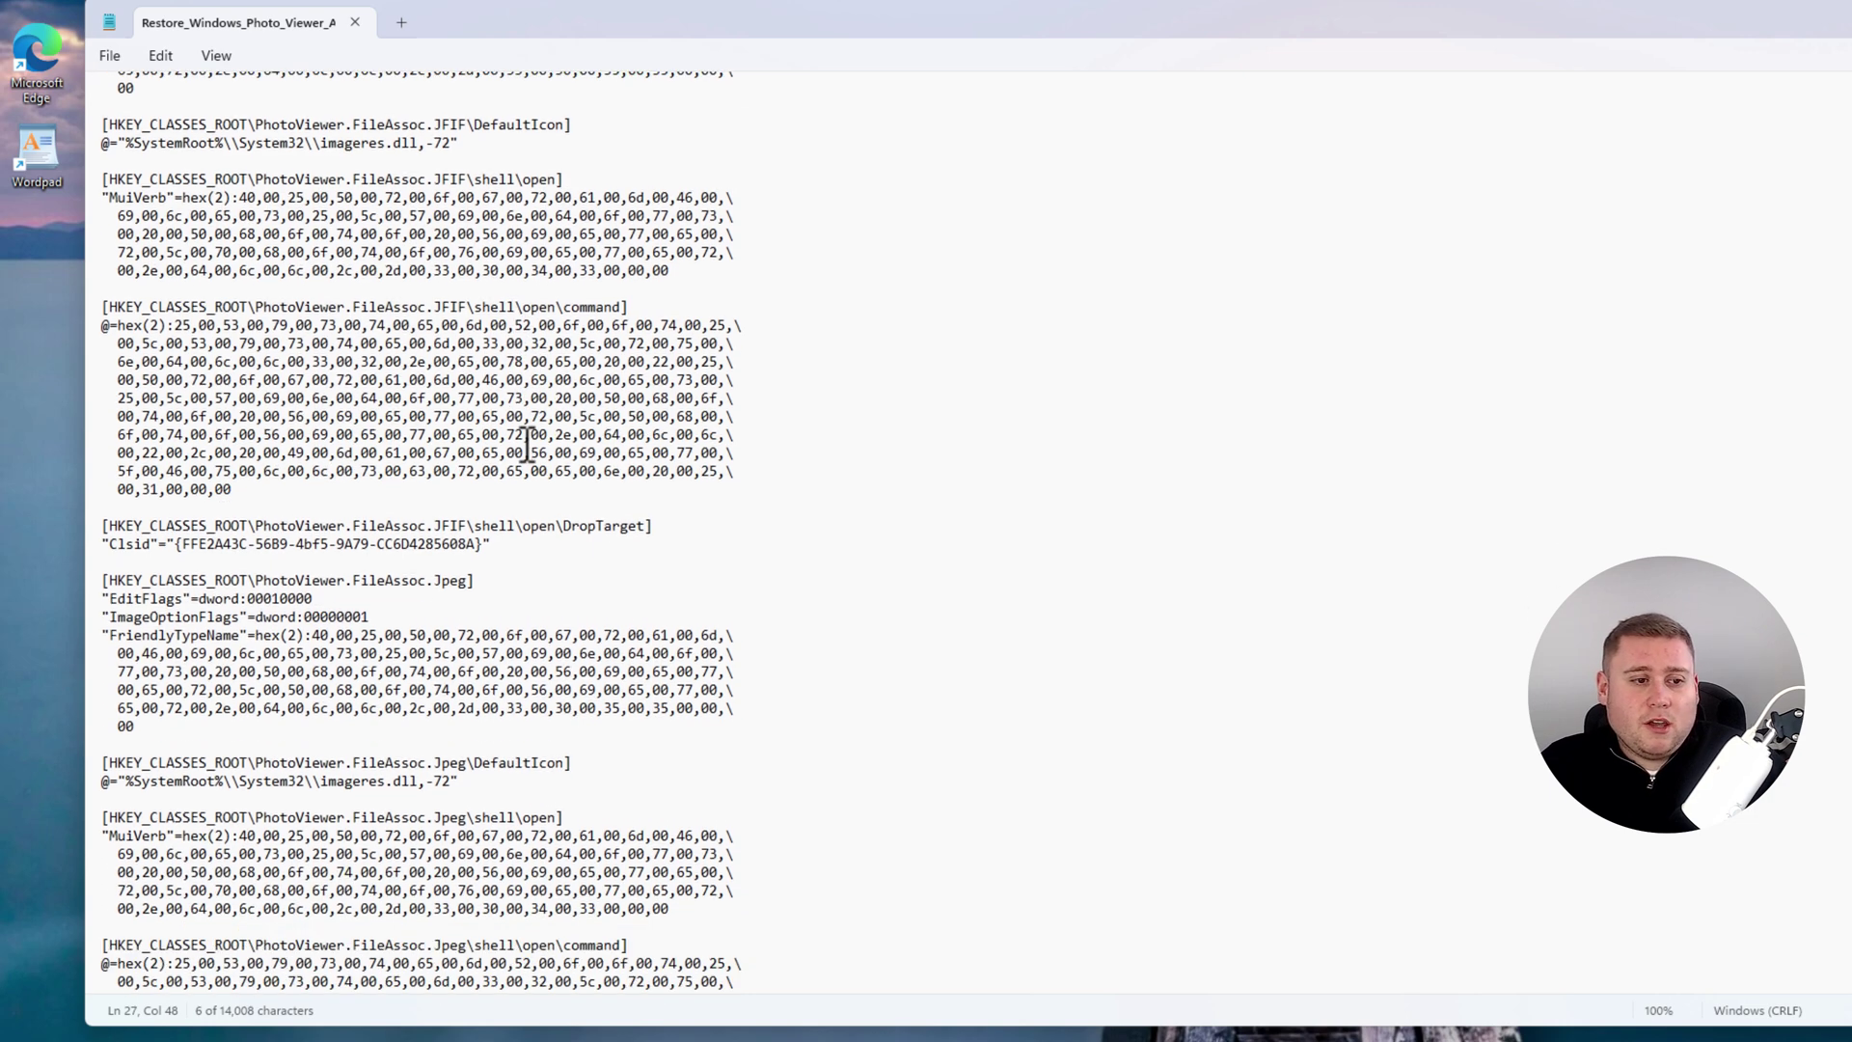
left_click_drag(934, 32, 1092, 118)
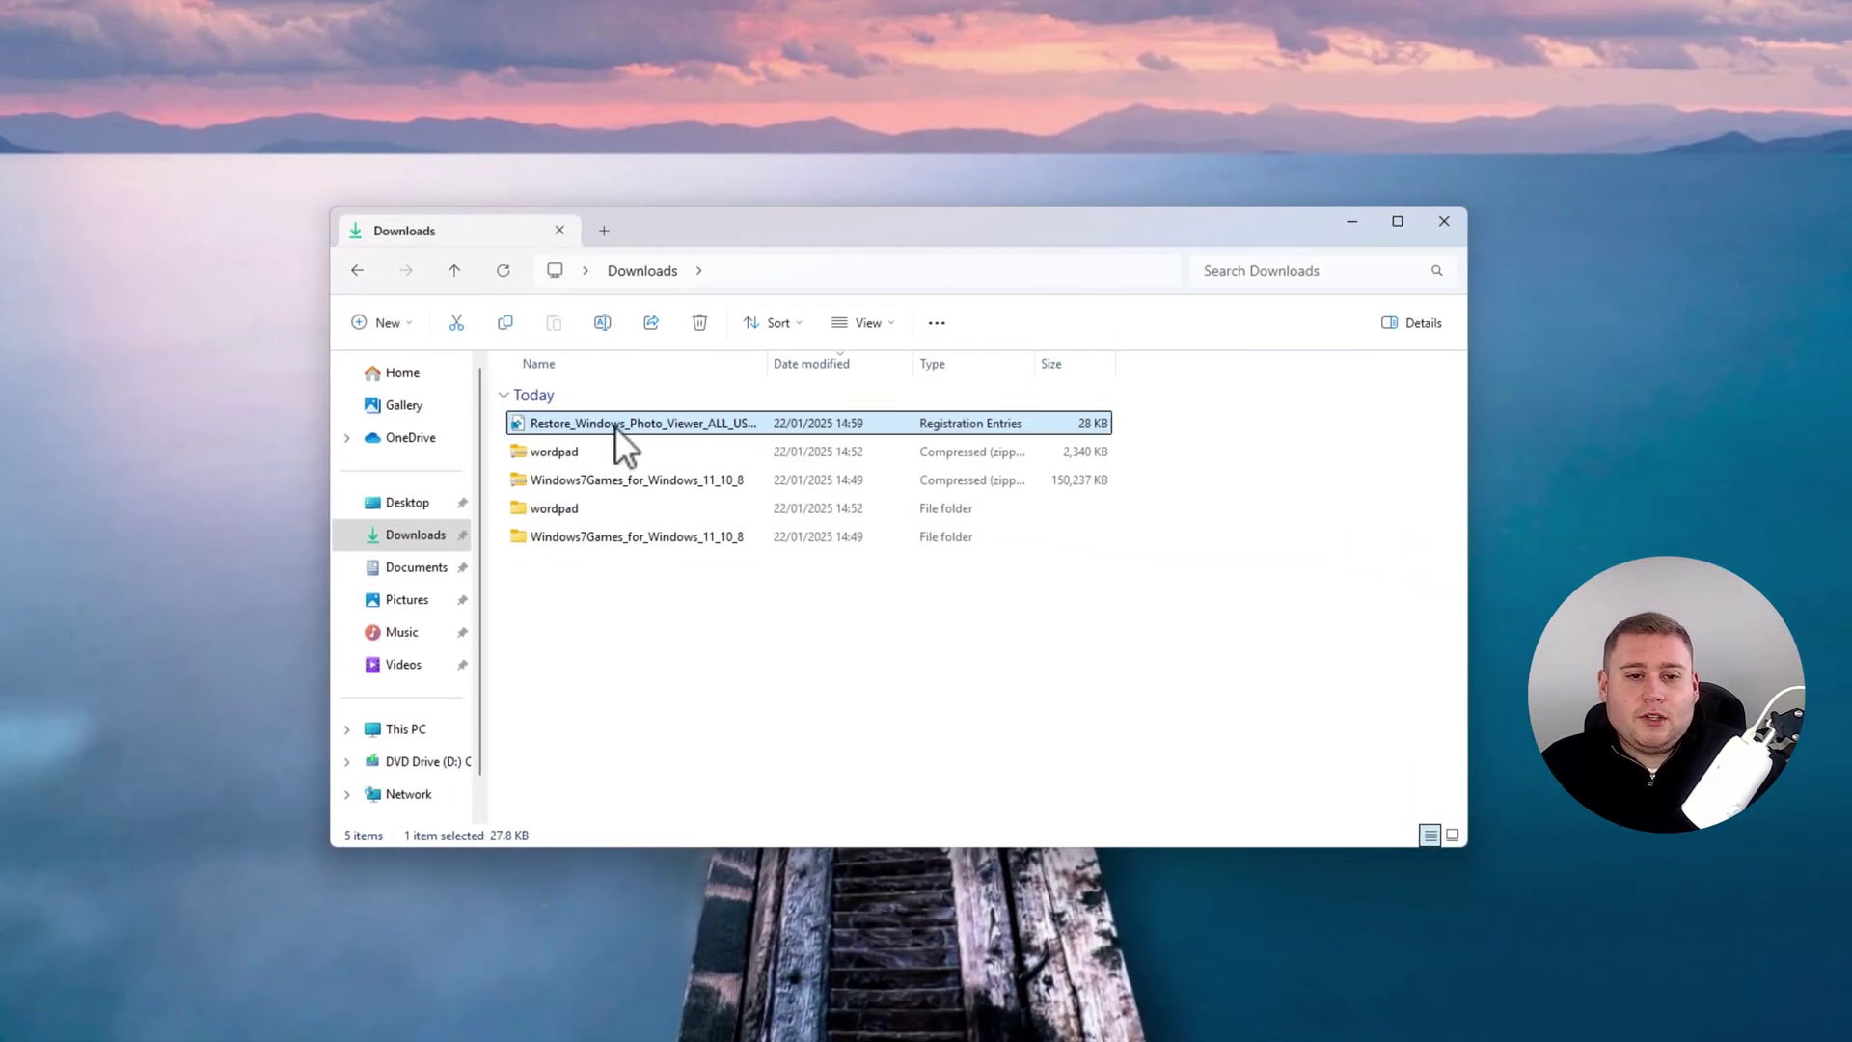
- Run Restore_Windows_Photo_Viewer_ALL_USERS.reg, allow Registry Editor to make changes, and add its entries to the registry
double_click(615, 425)
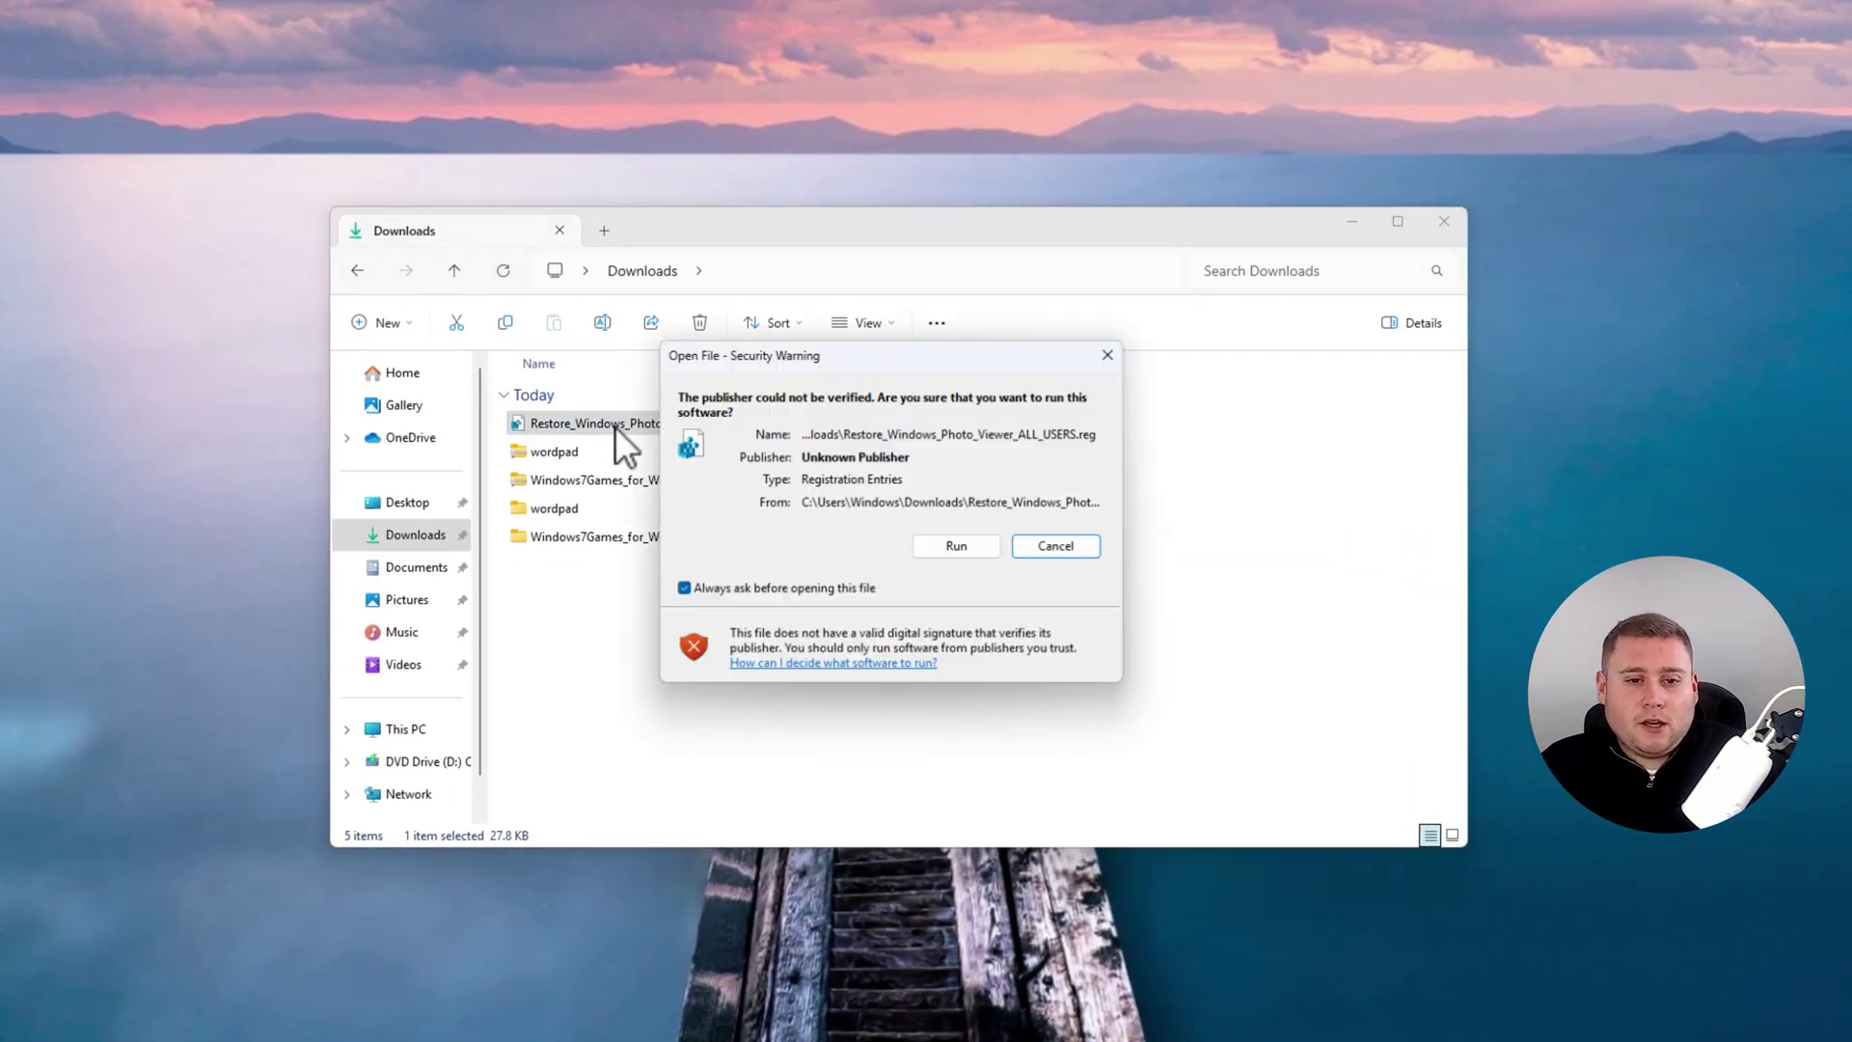
left_click(957, 546)
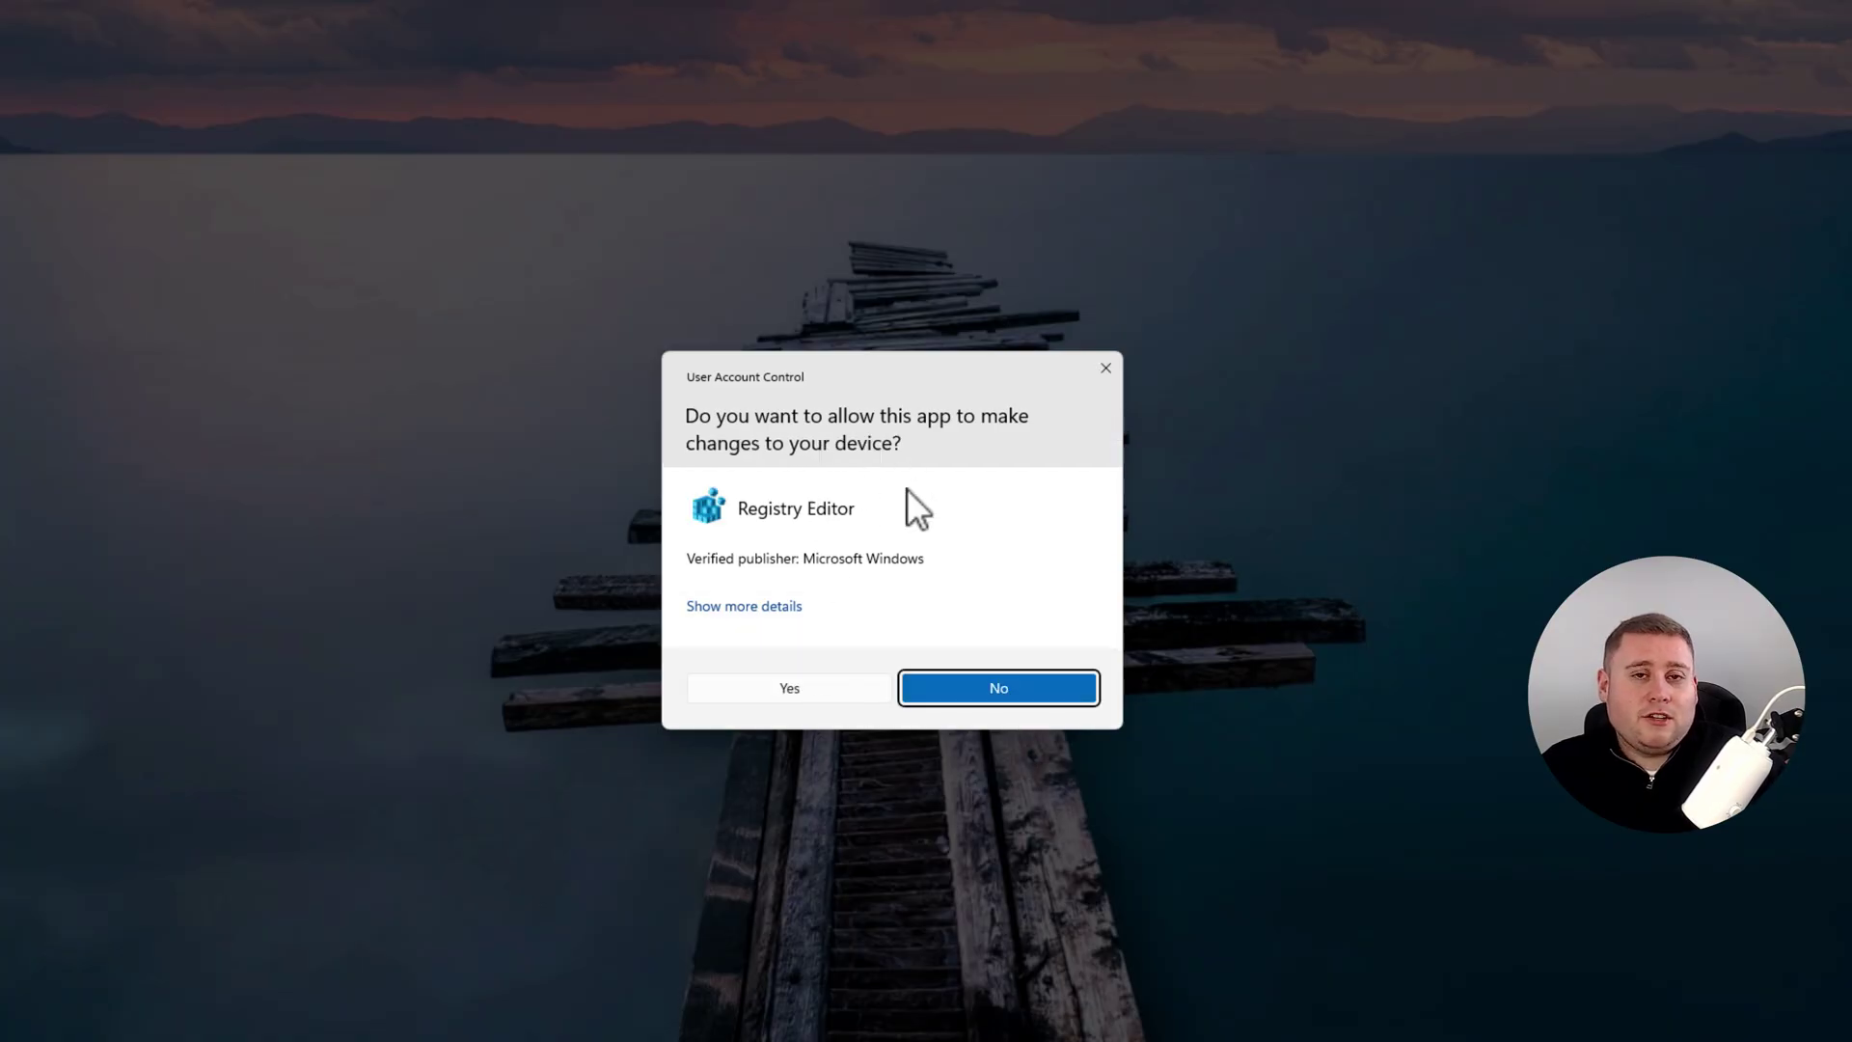
left_click(789, 689)
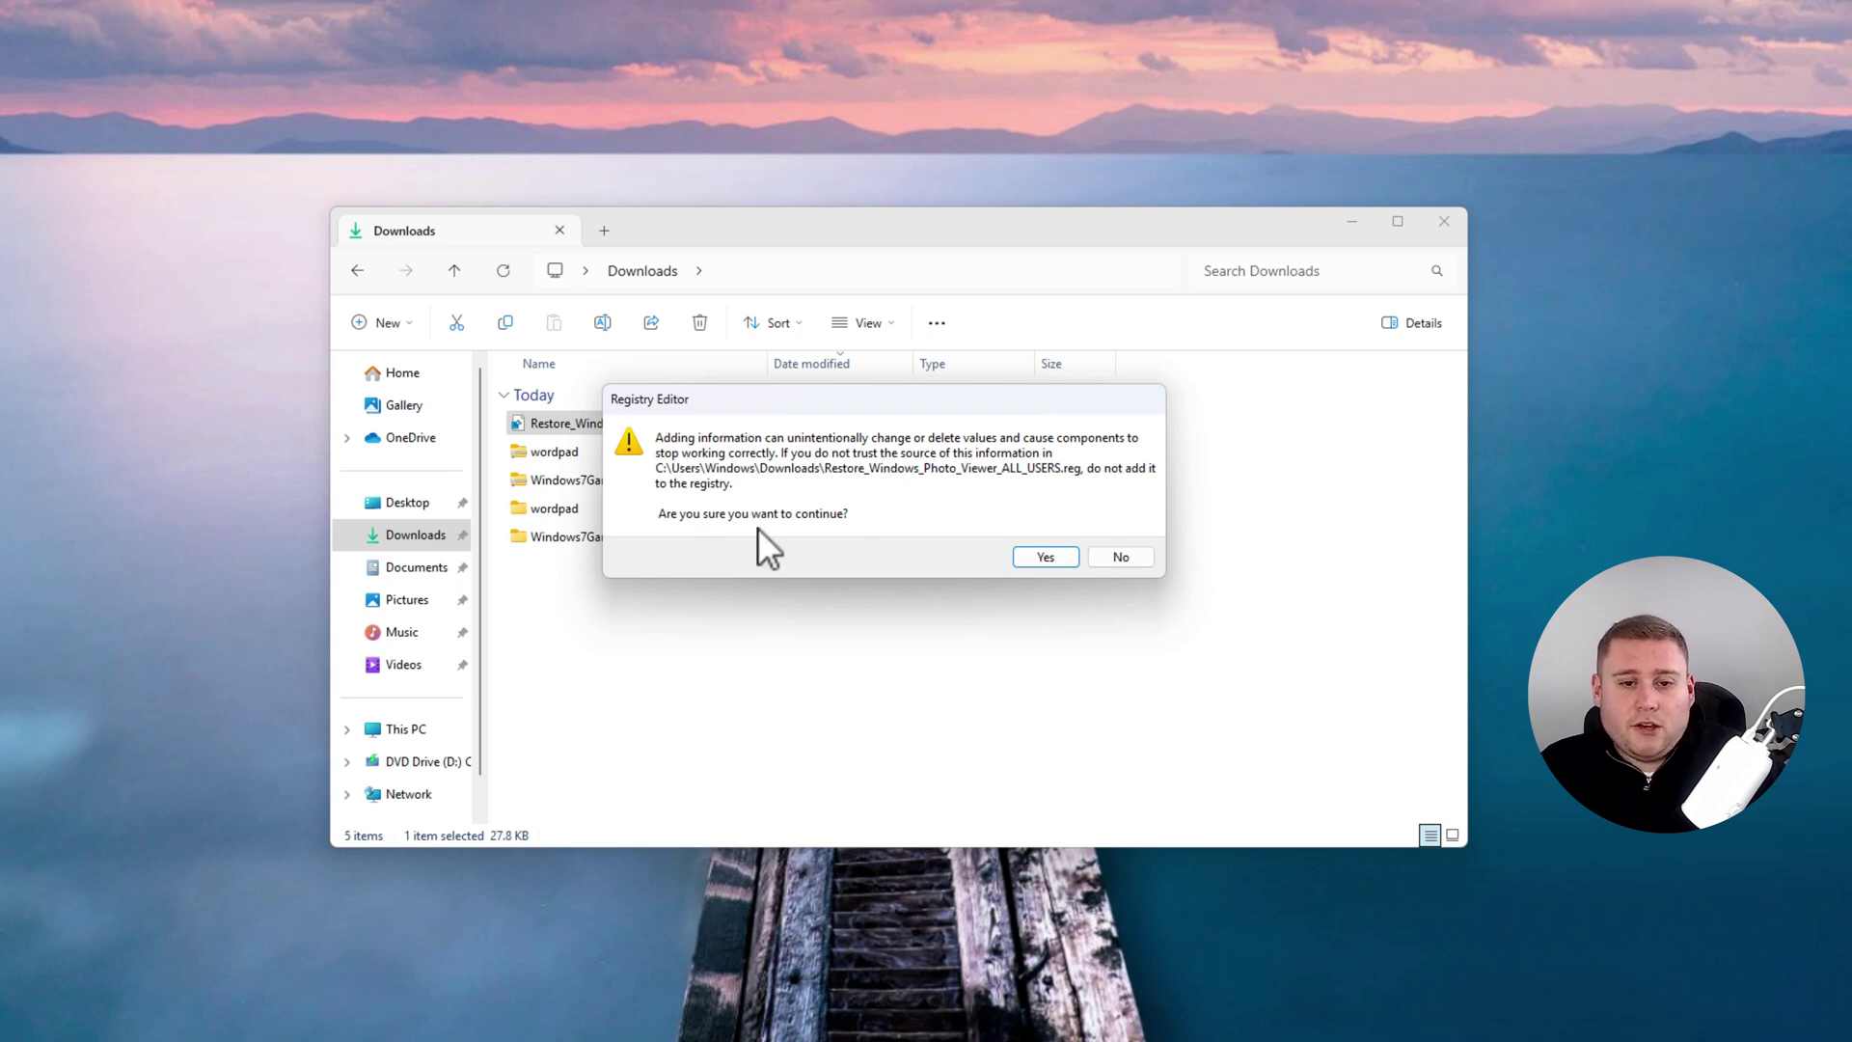
left_click(1043, 558)
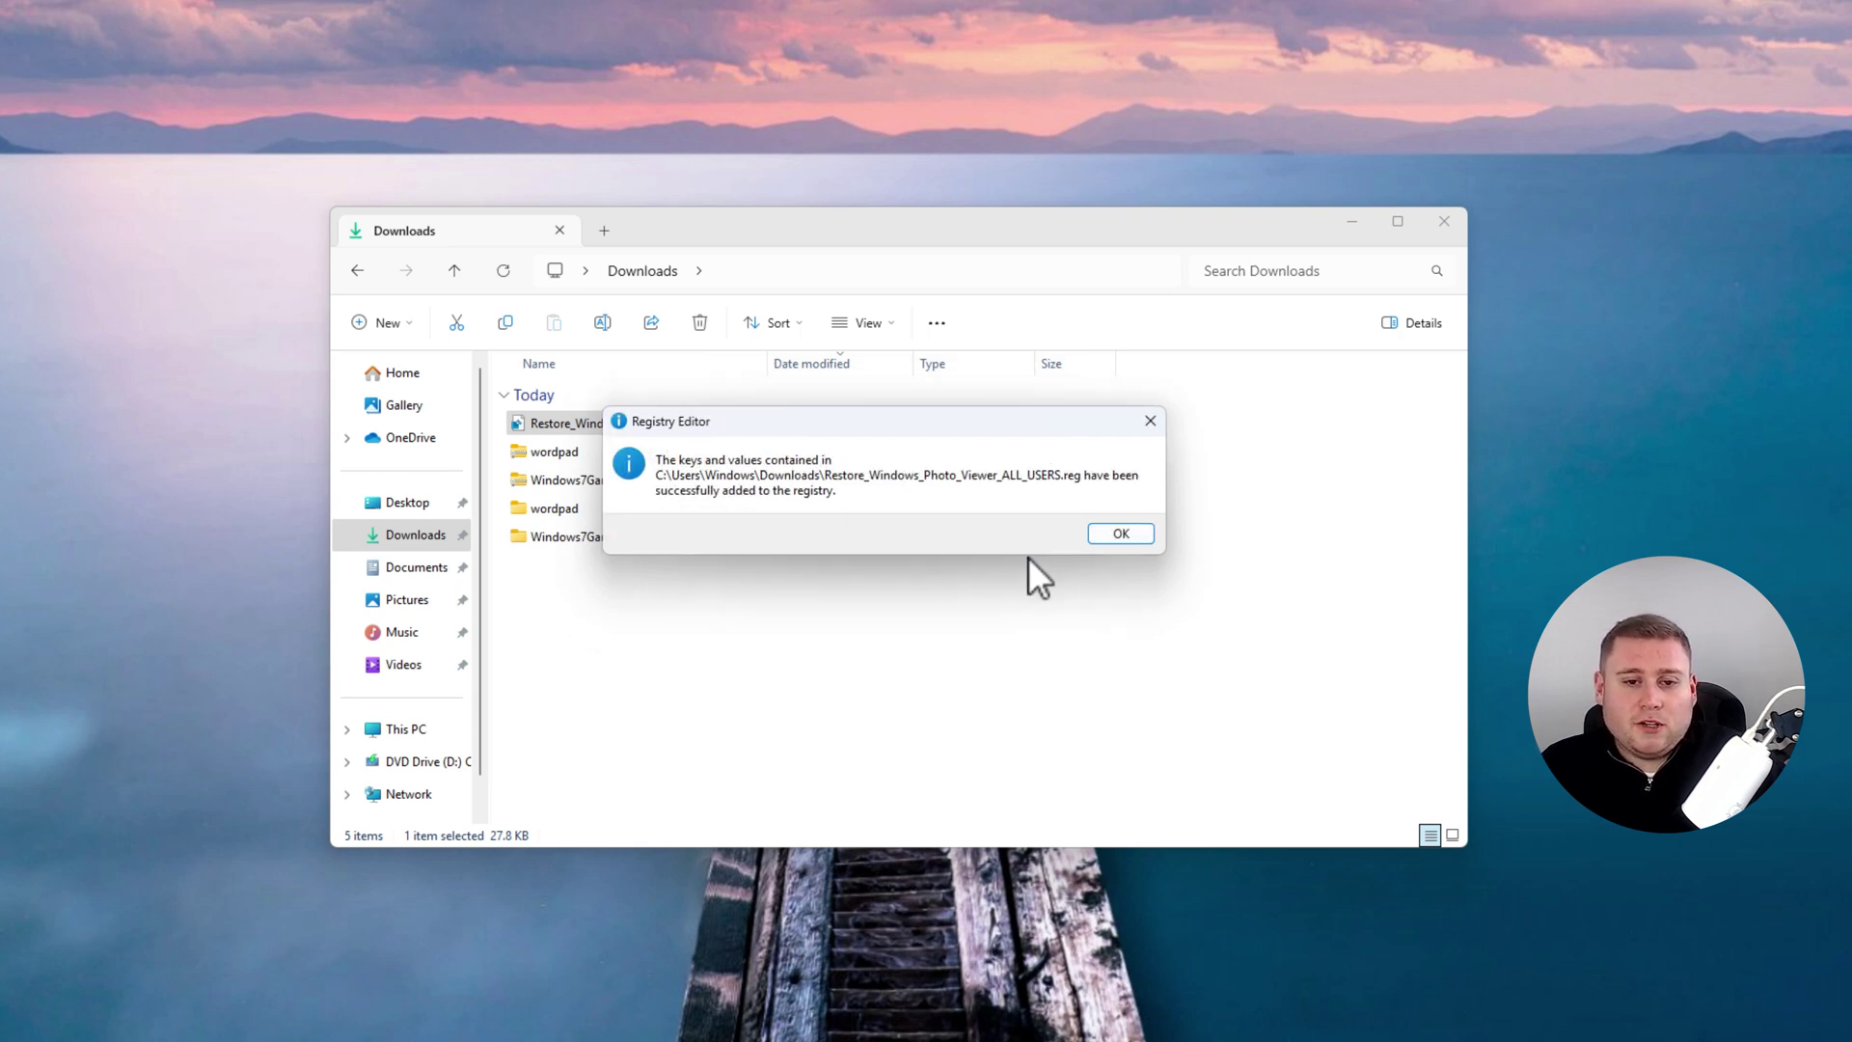
left_click(1114, 533)
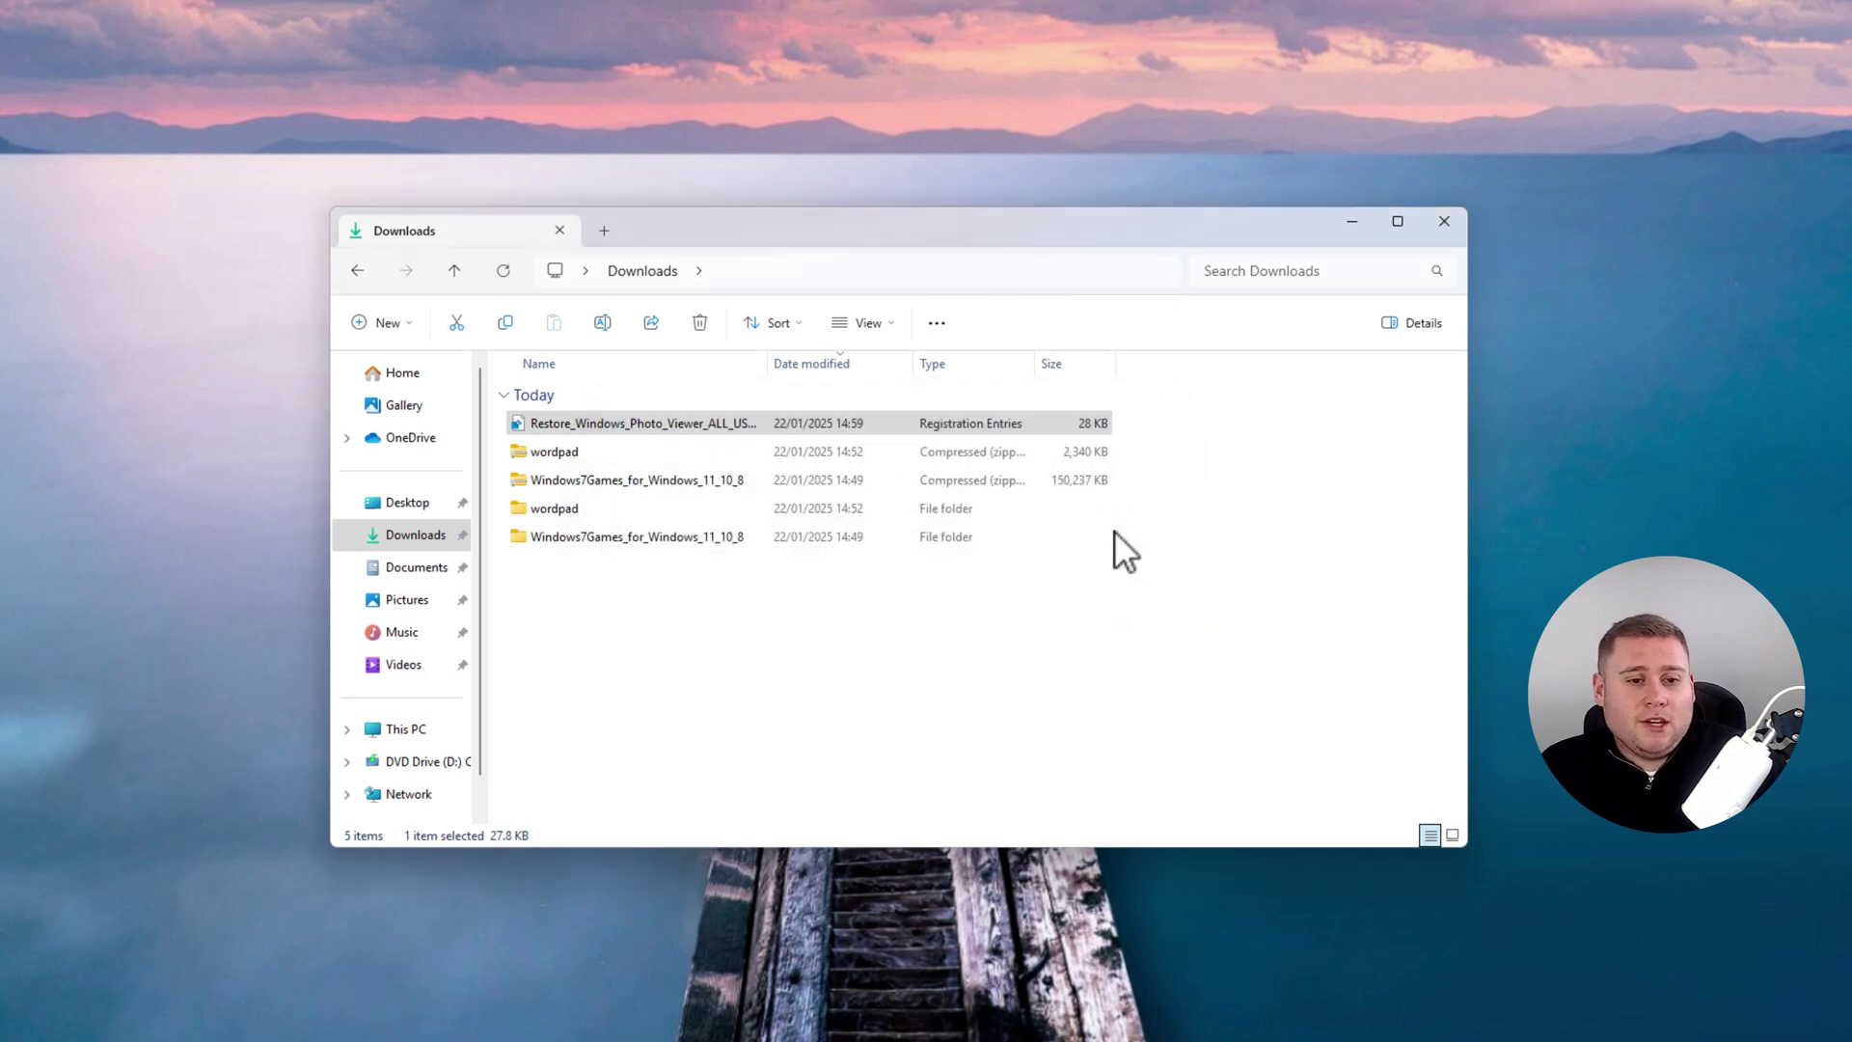
- Open Earth Image from the Pictures folder in Photos just once, and close the Photos window
left_click(403, 606)
left_click(570, 444)
double_click(570, 444)
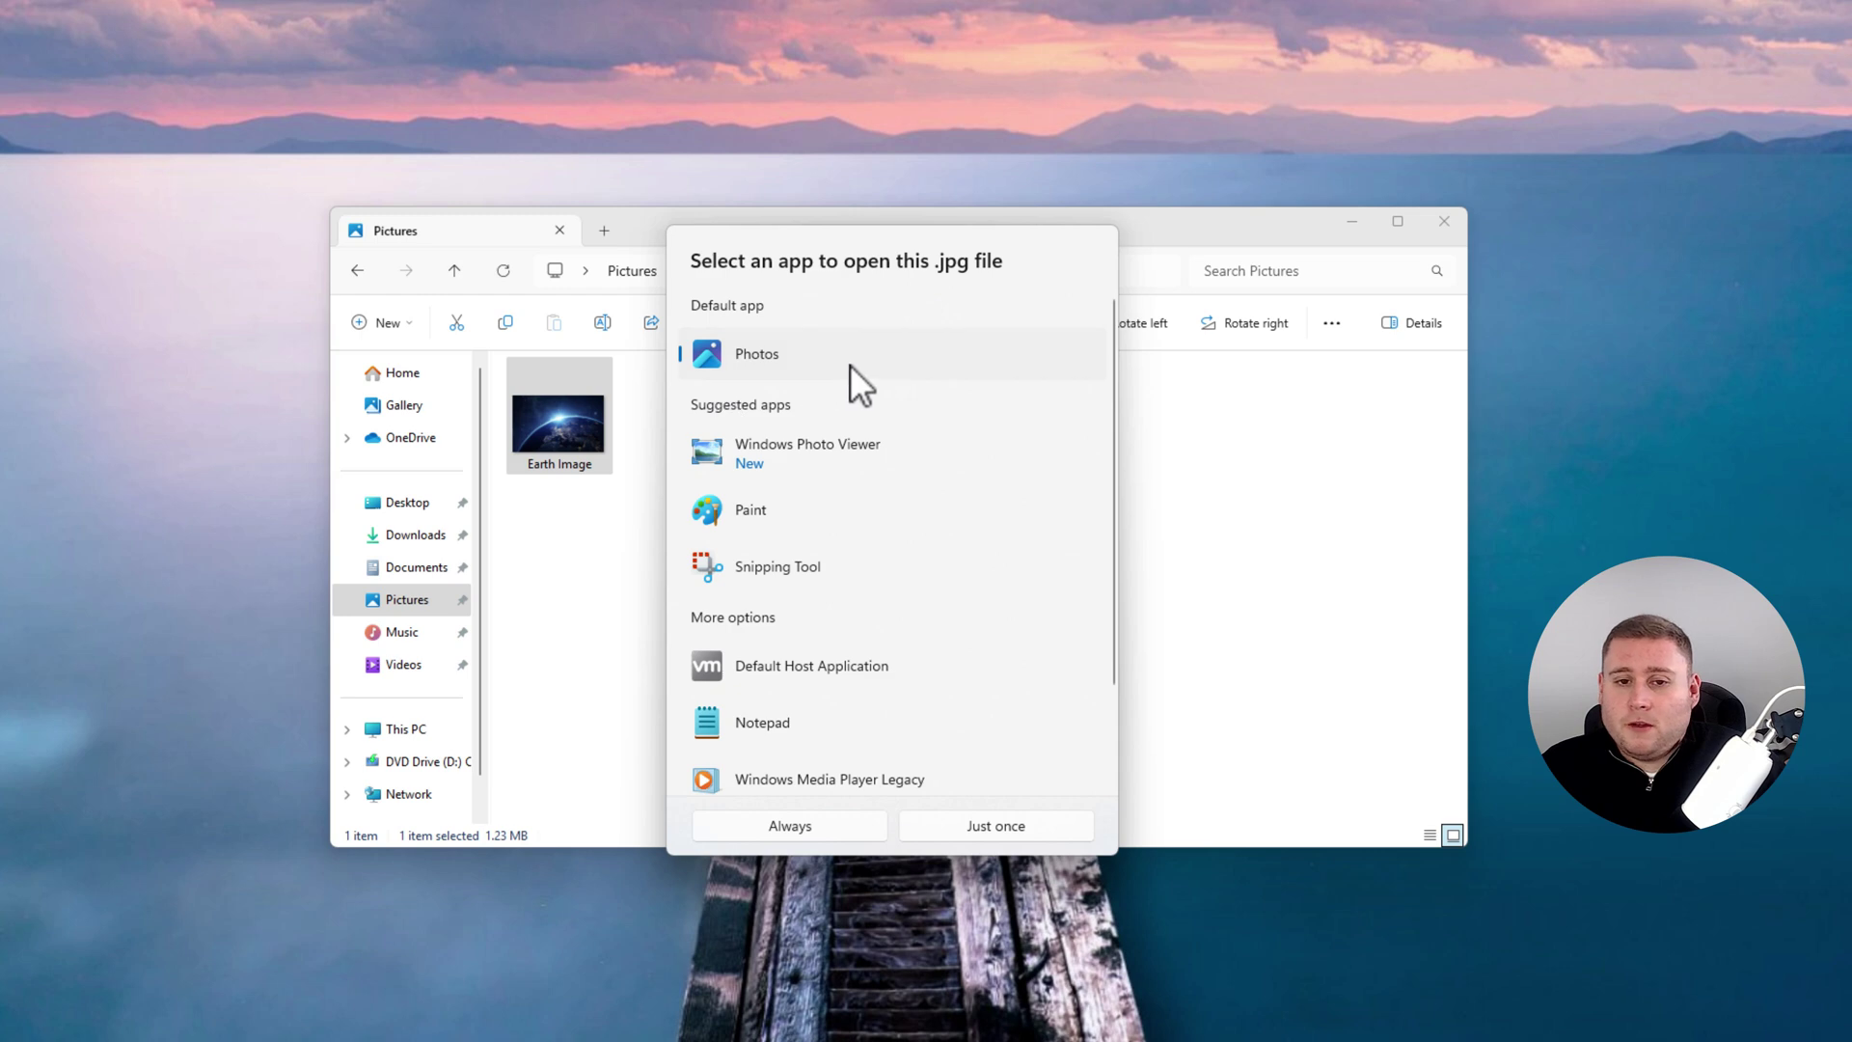
left_click(1007, 827)
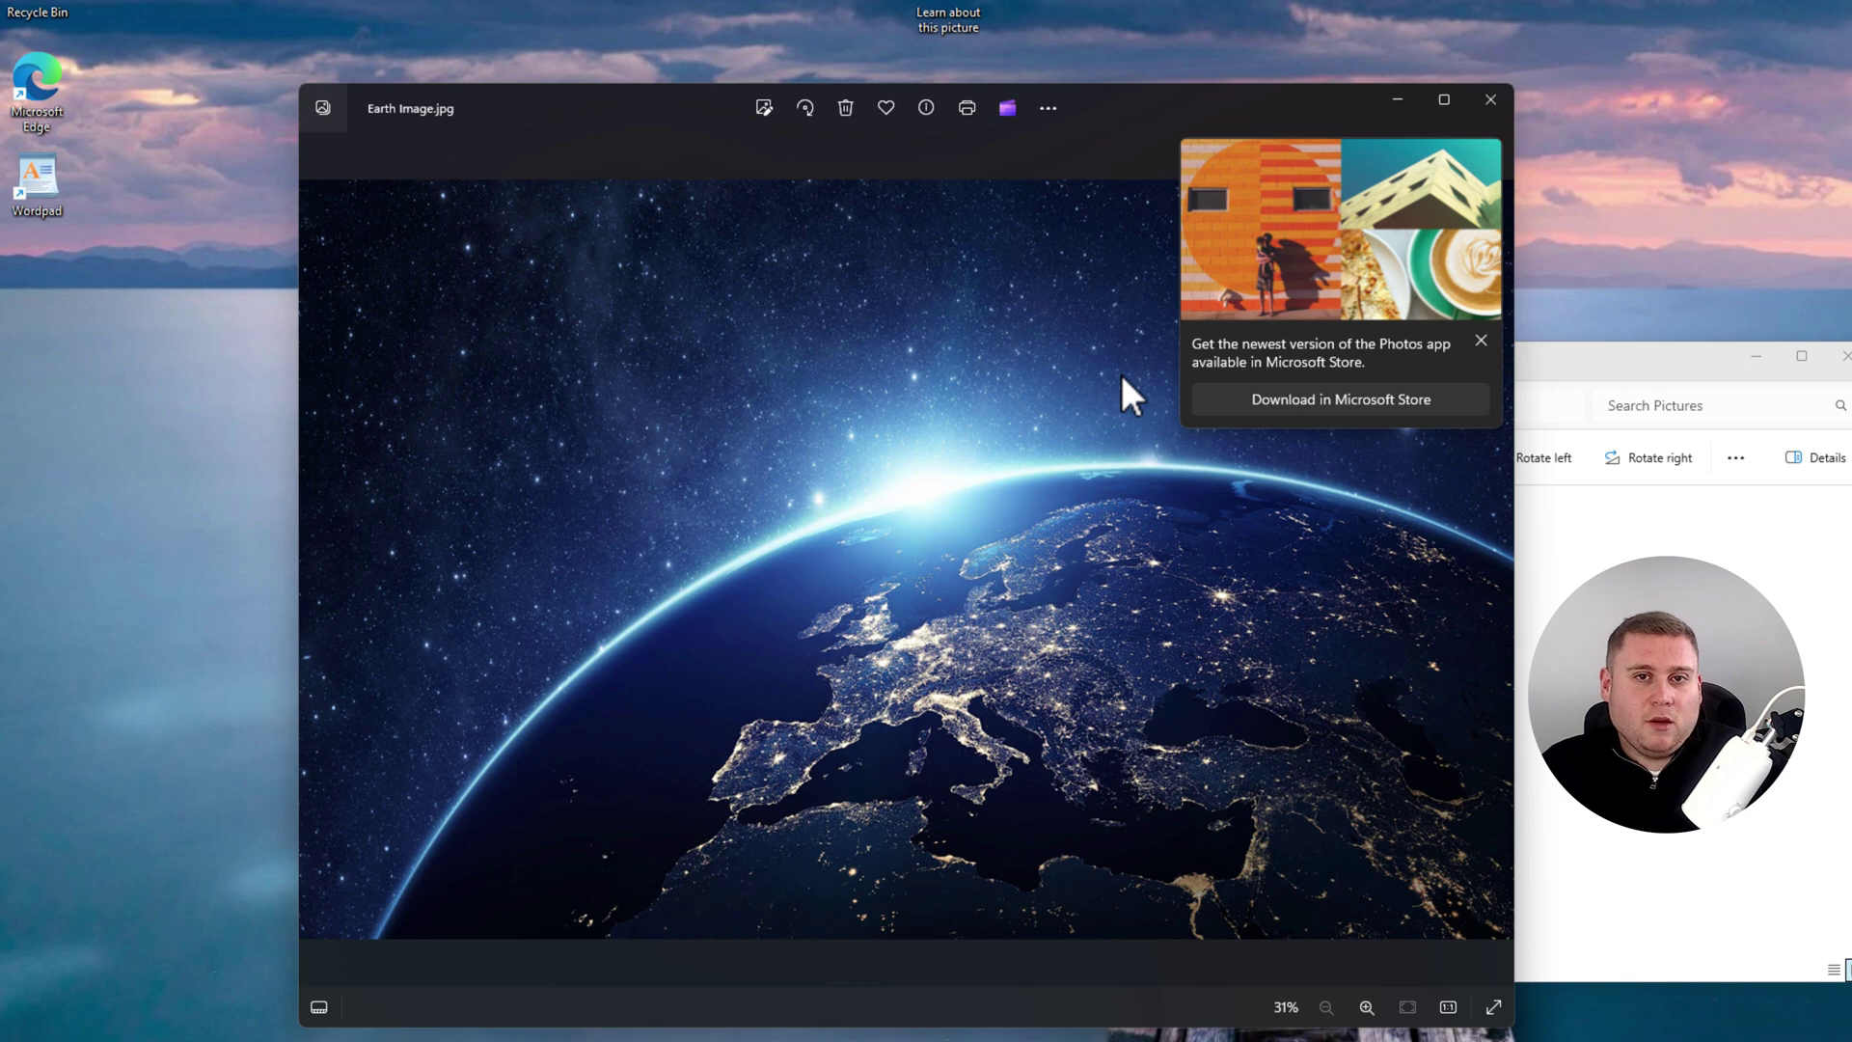
key("alt+F4")
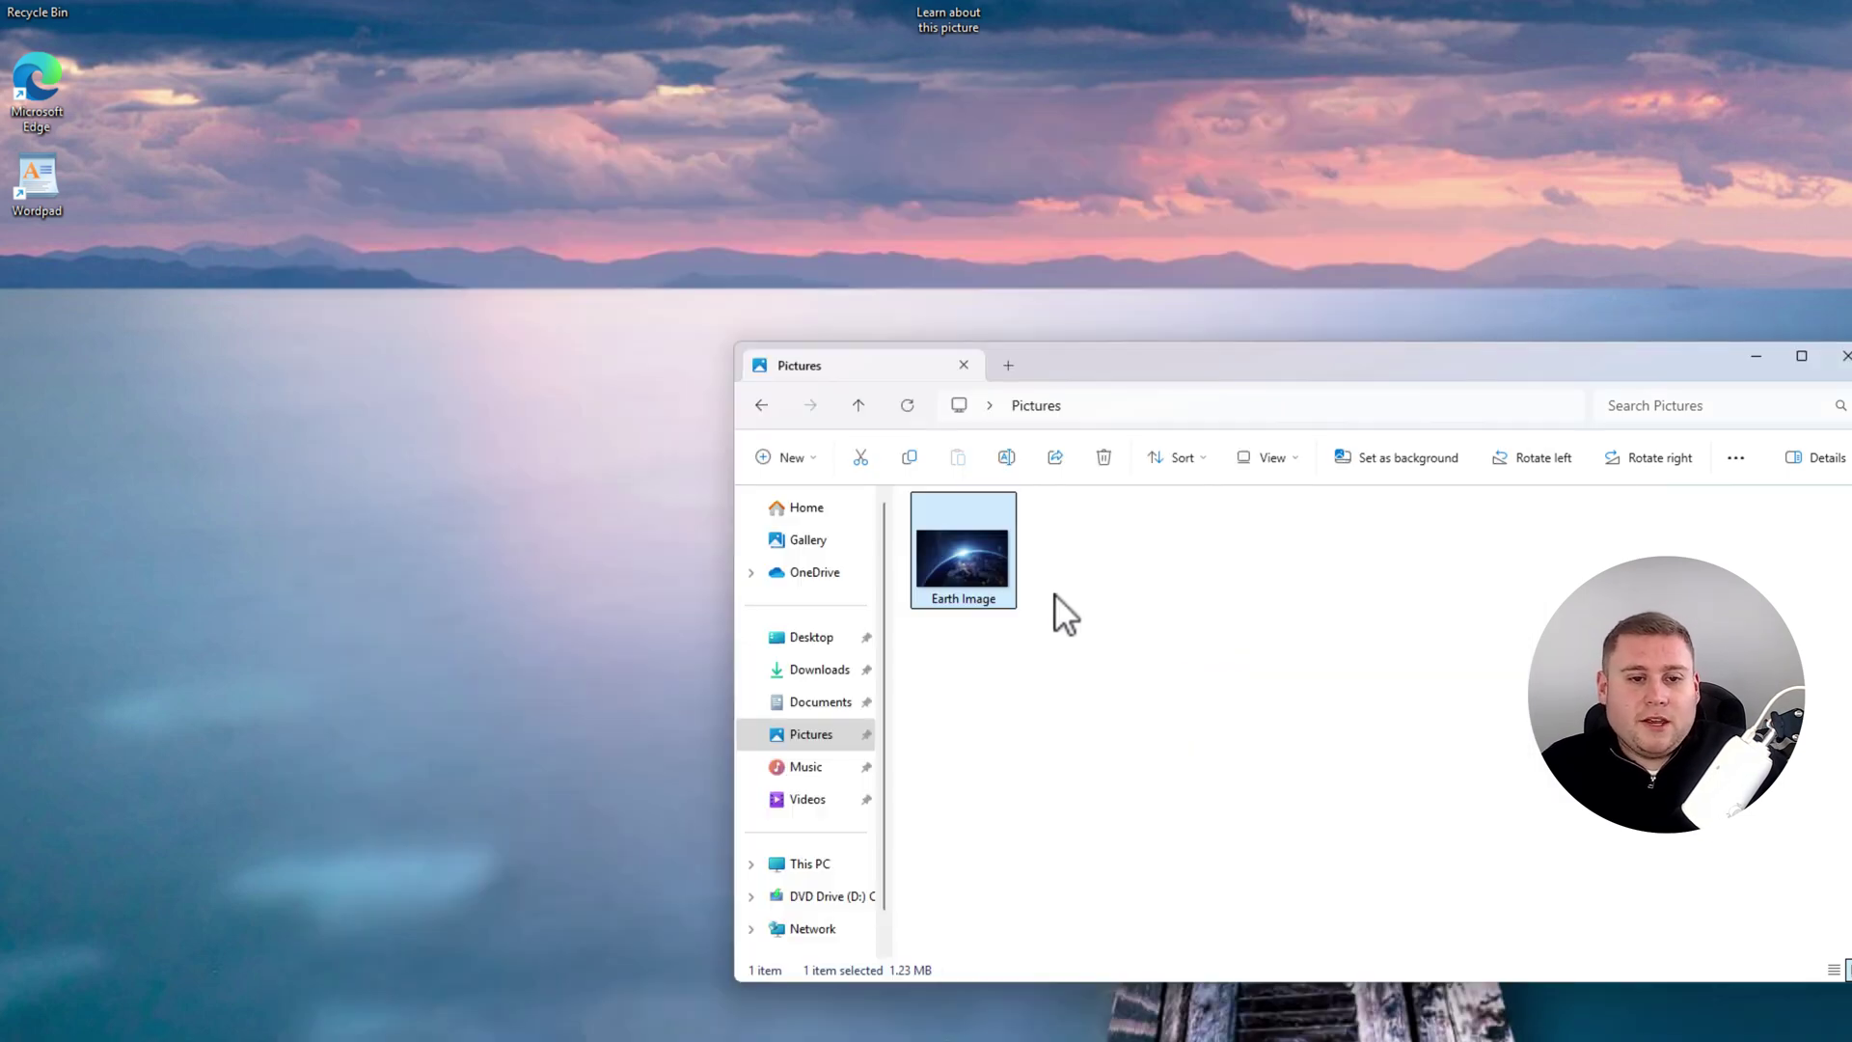
- Open Earth Image with Windows Photo Viewer and move the viewer window slightly lower on the desktop
right_click(972, 545)
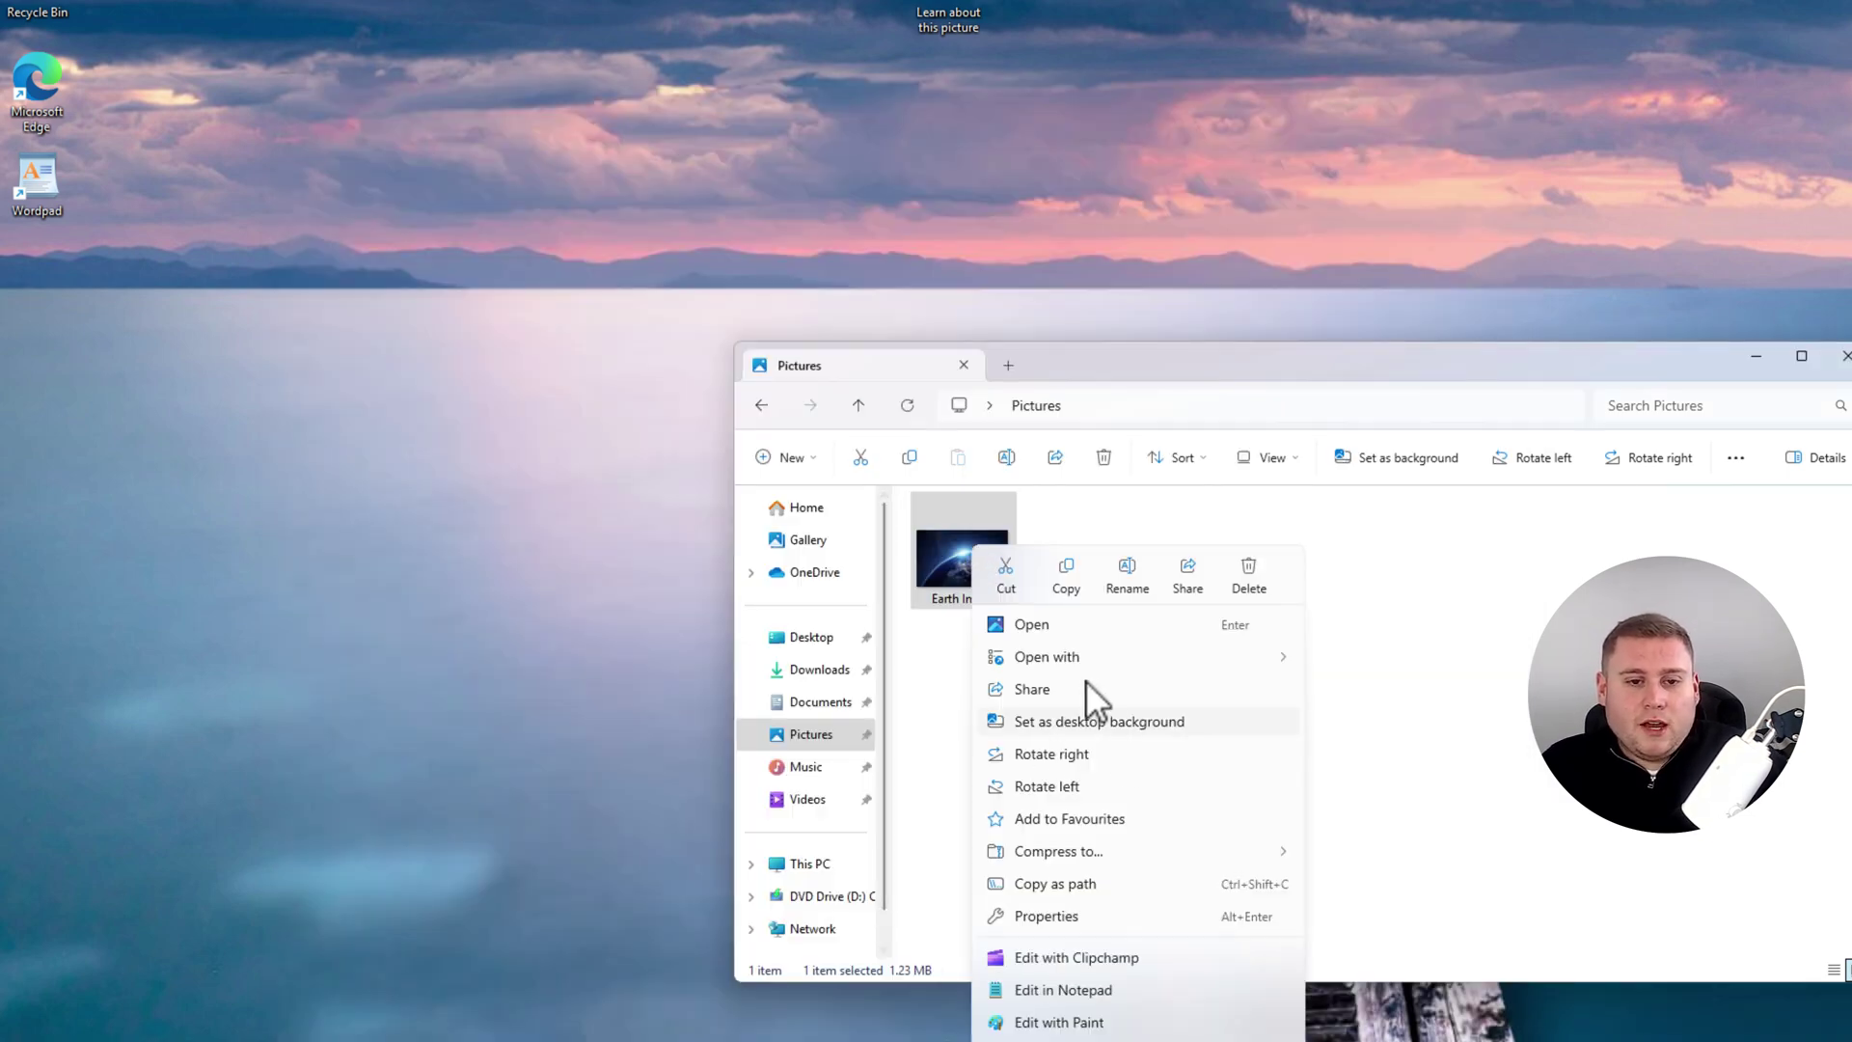
mouse_move(1085, 650)
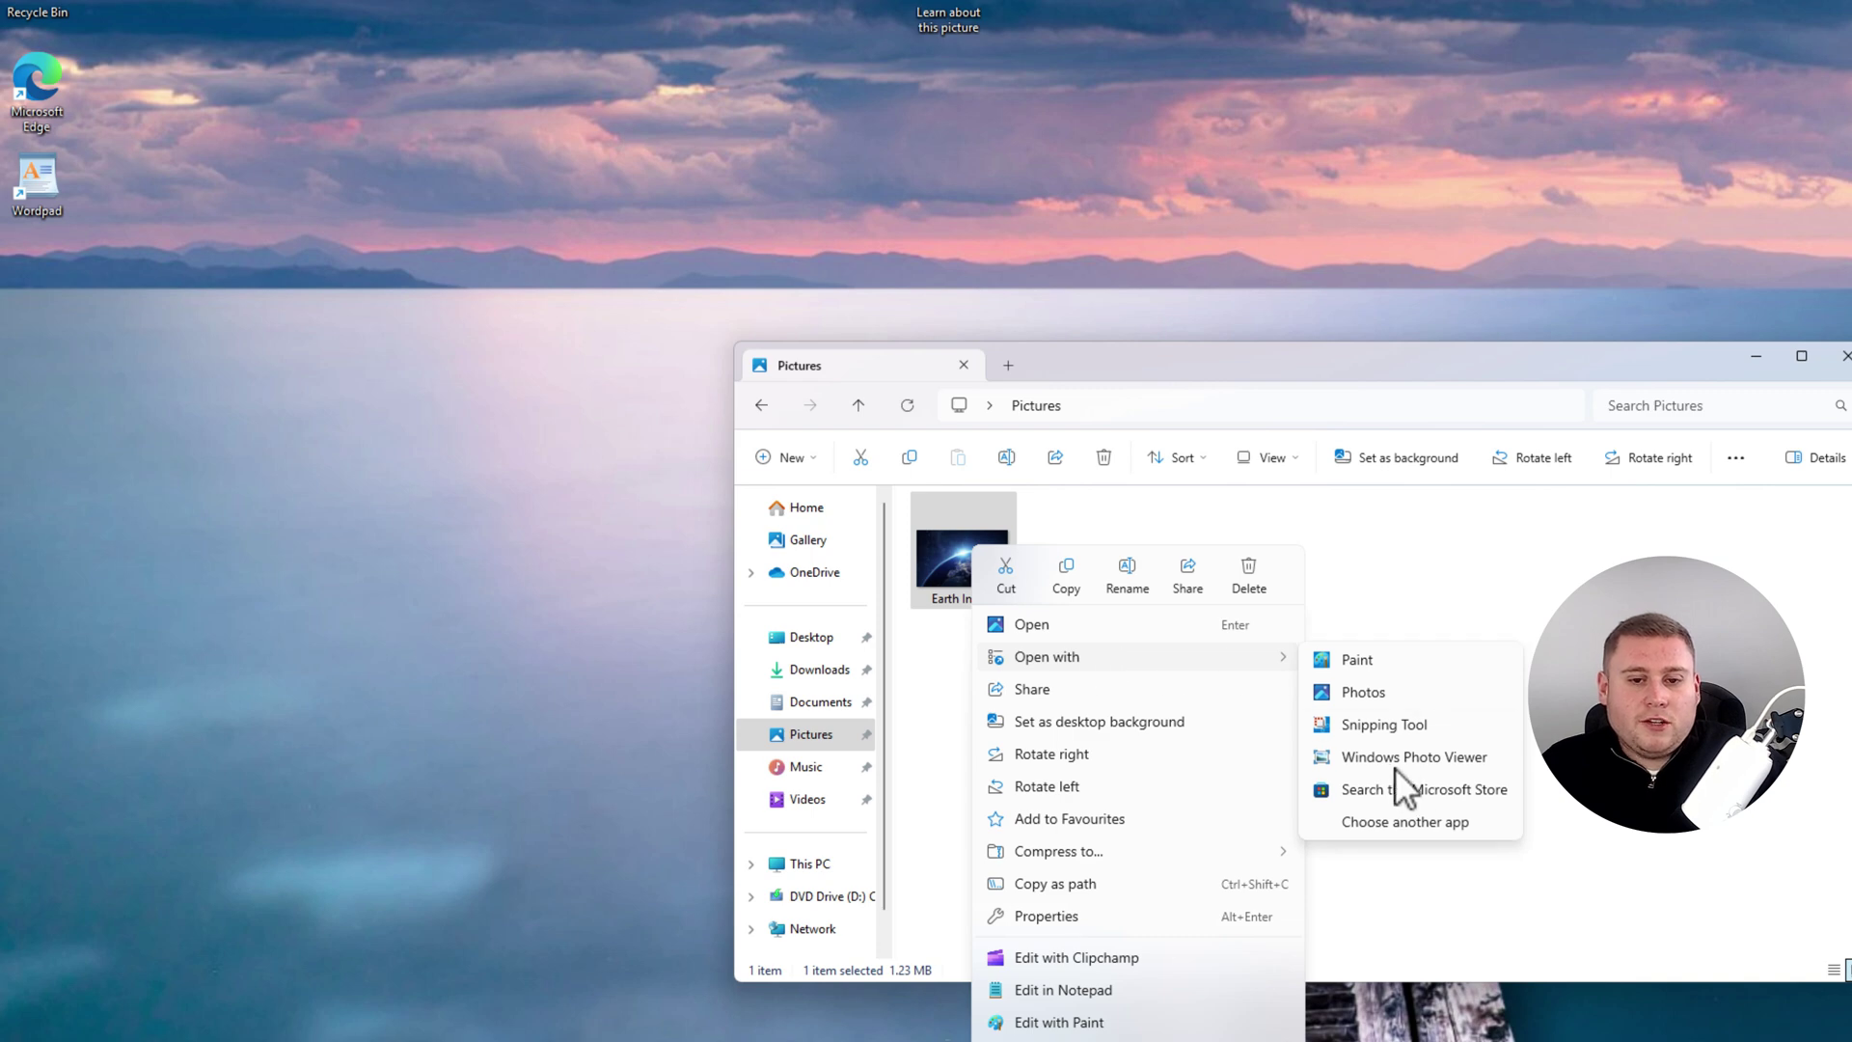
left_click(1432, 758)
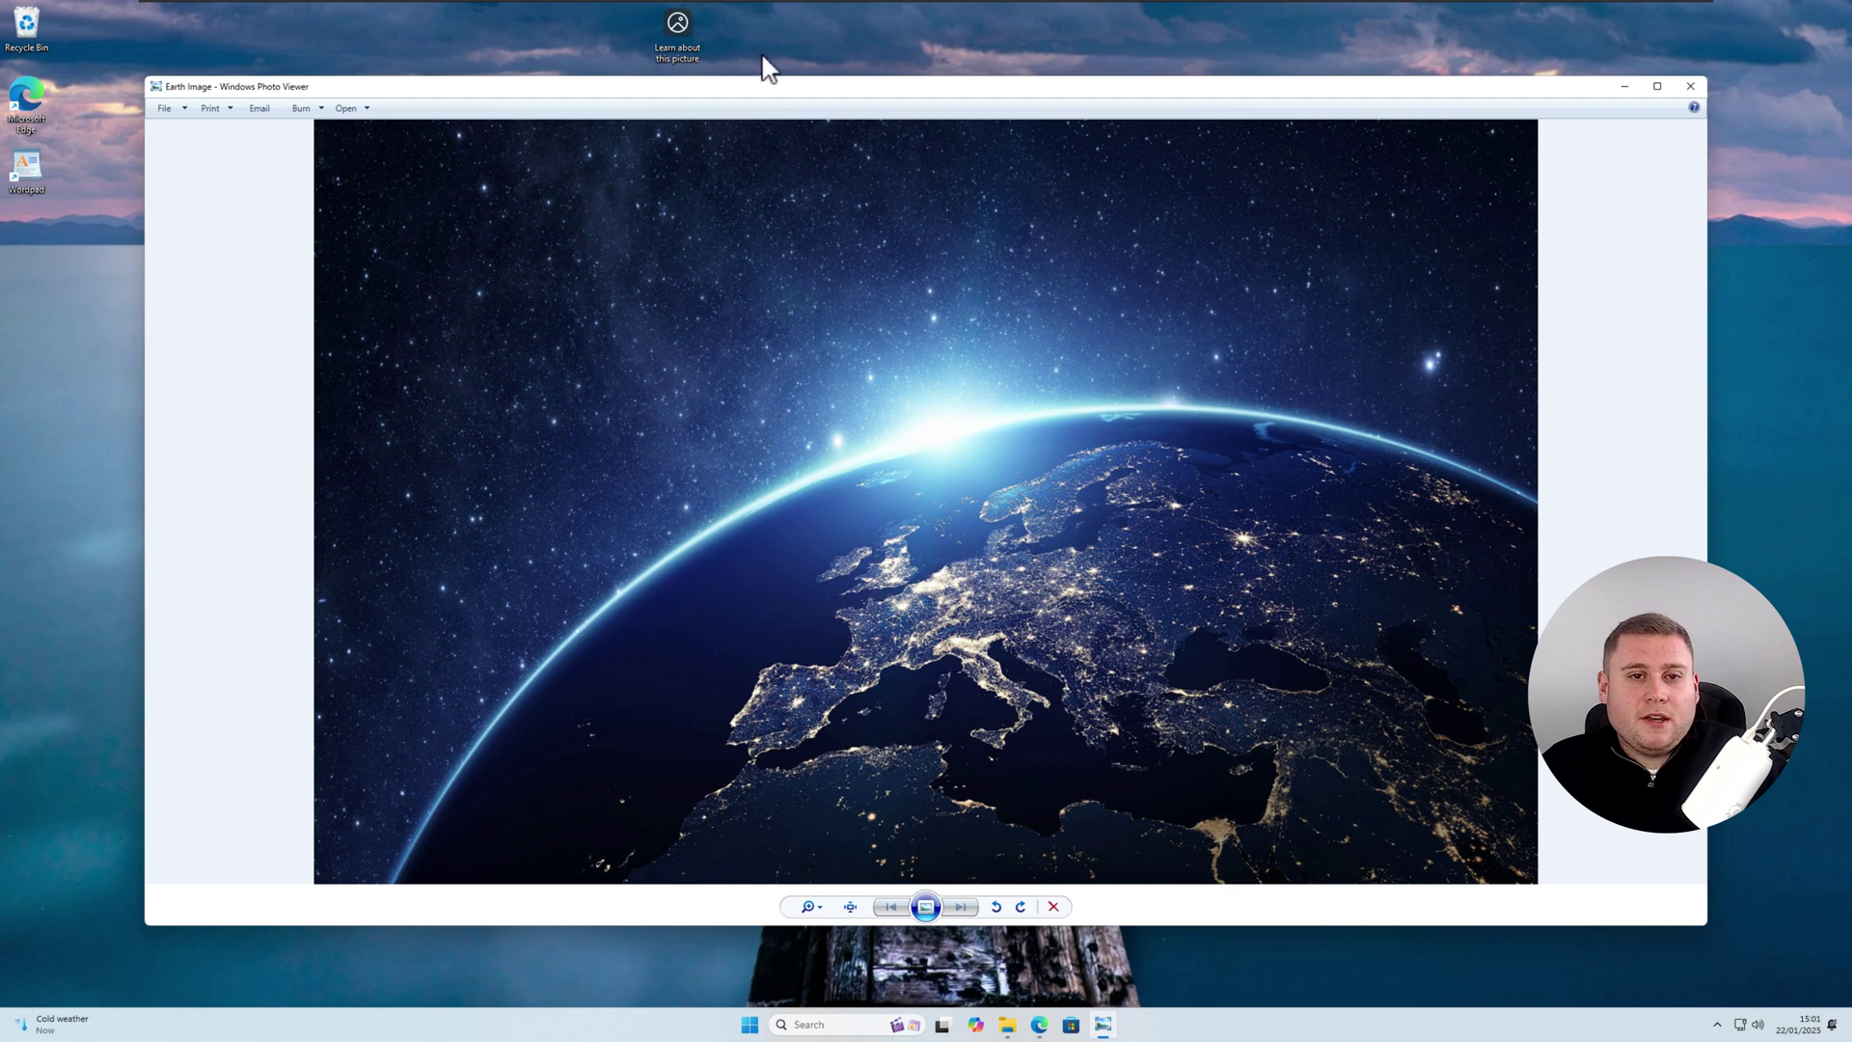
left_click_drag(780, 95, 764, 131)
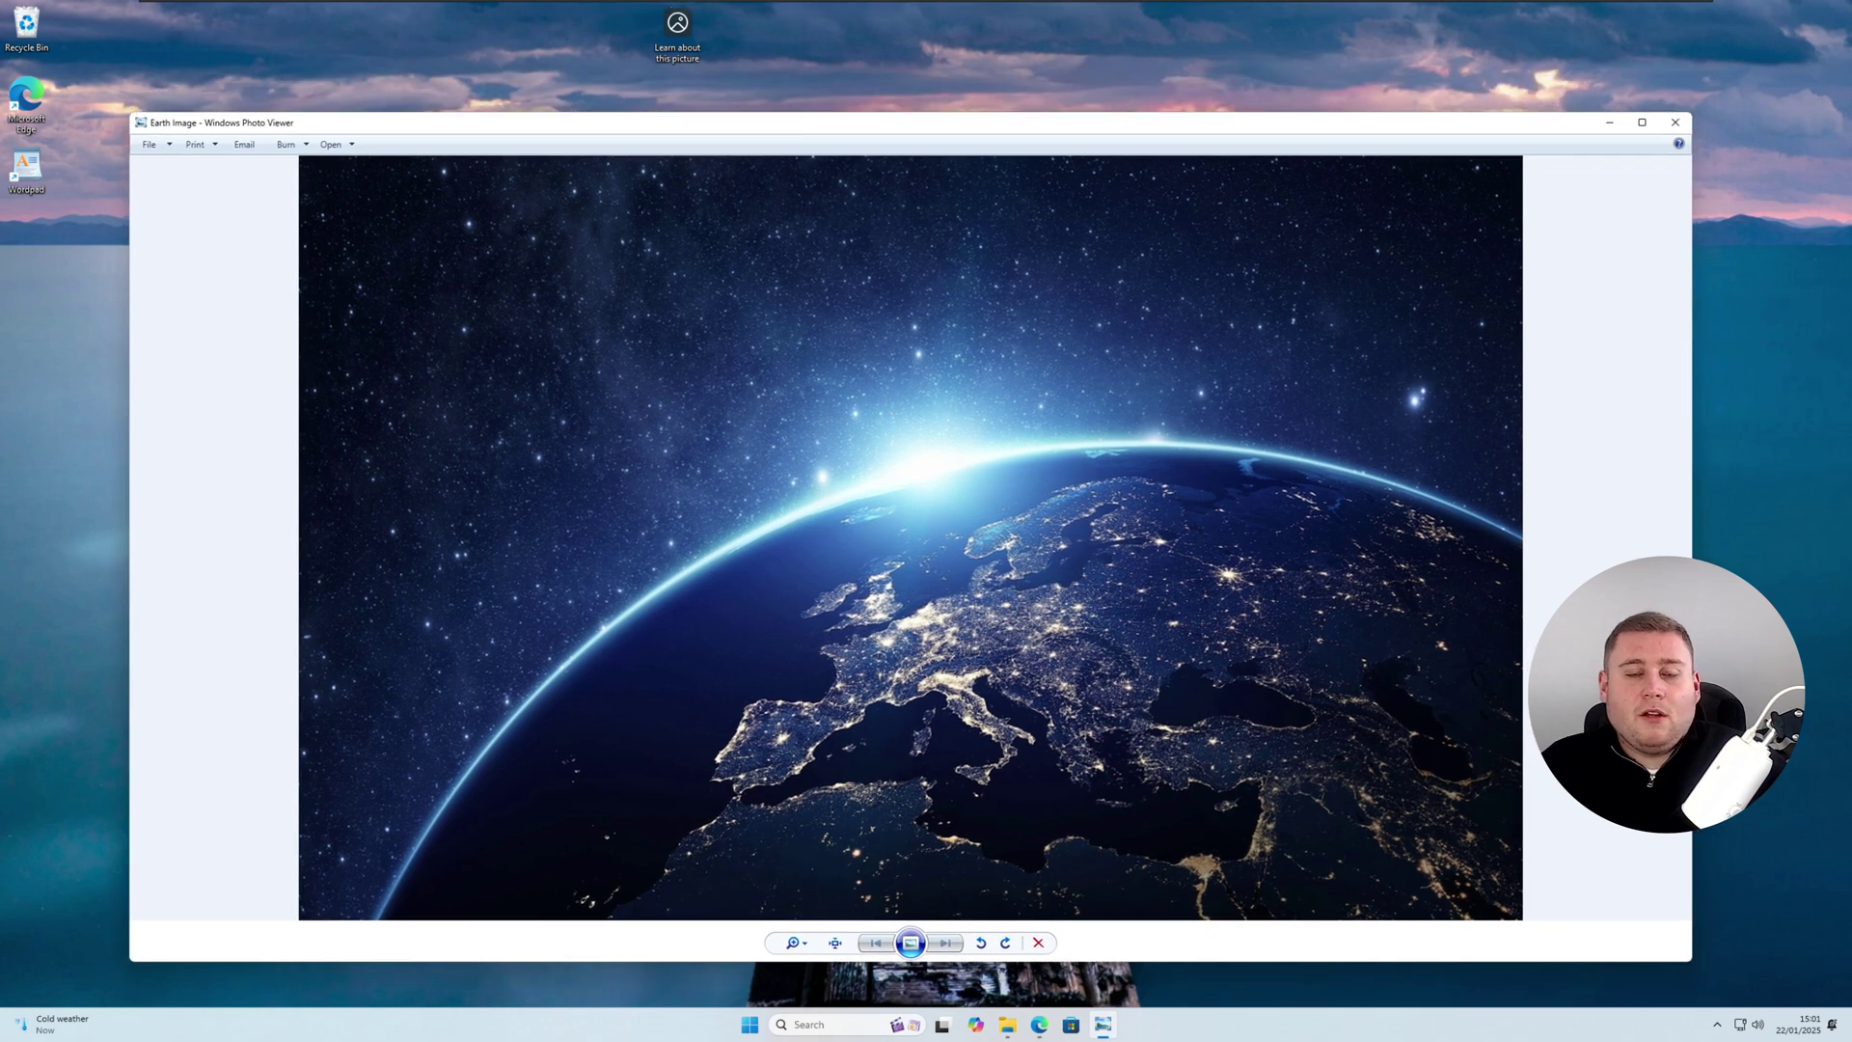
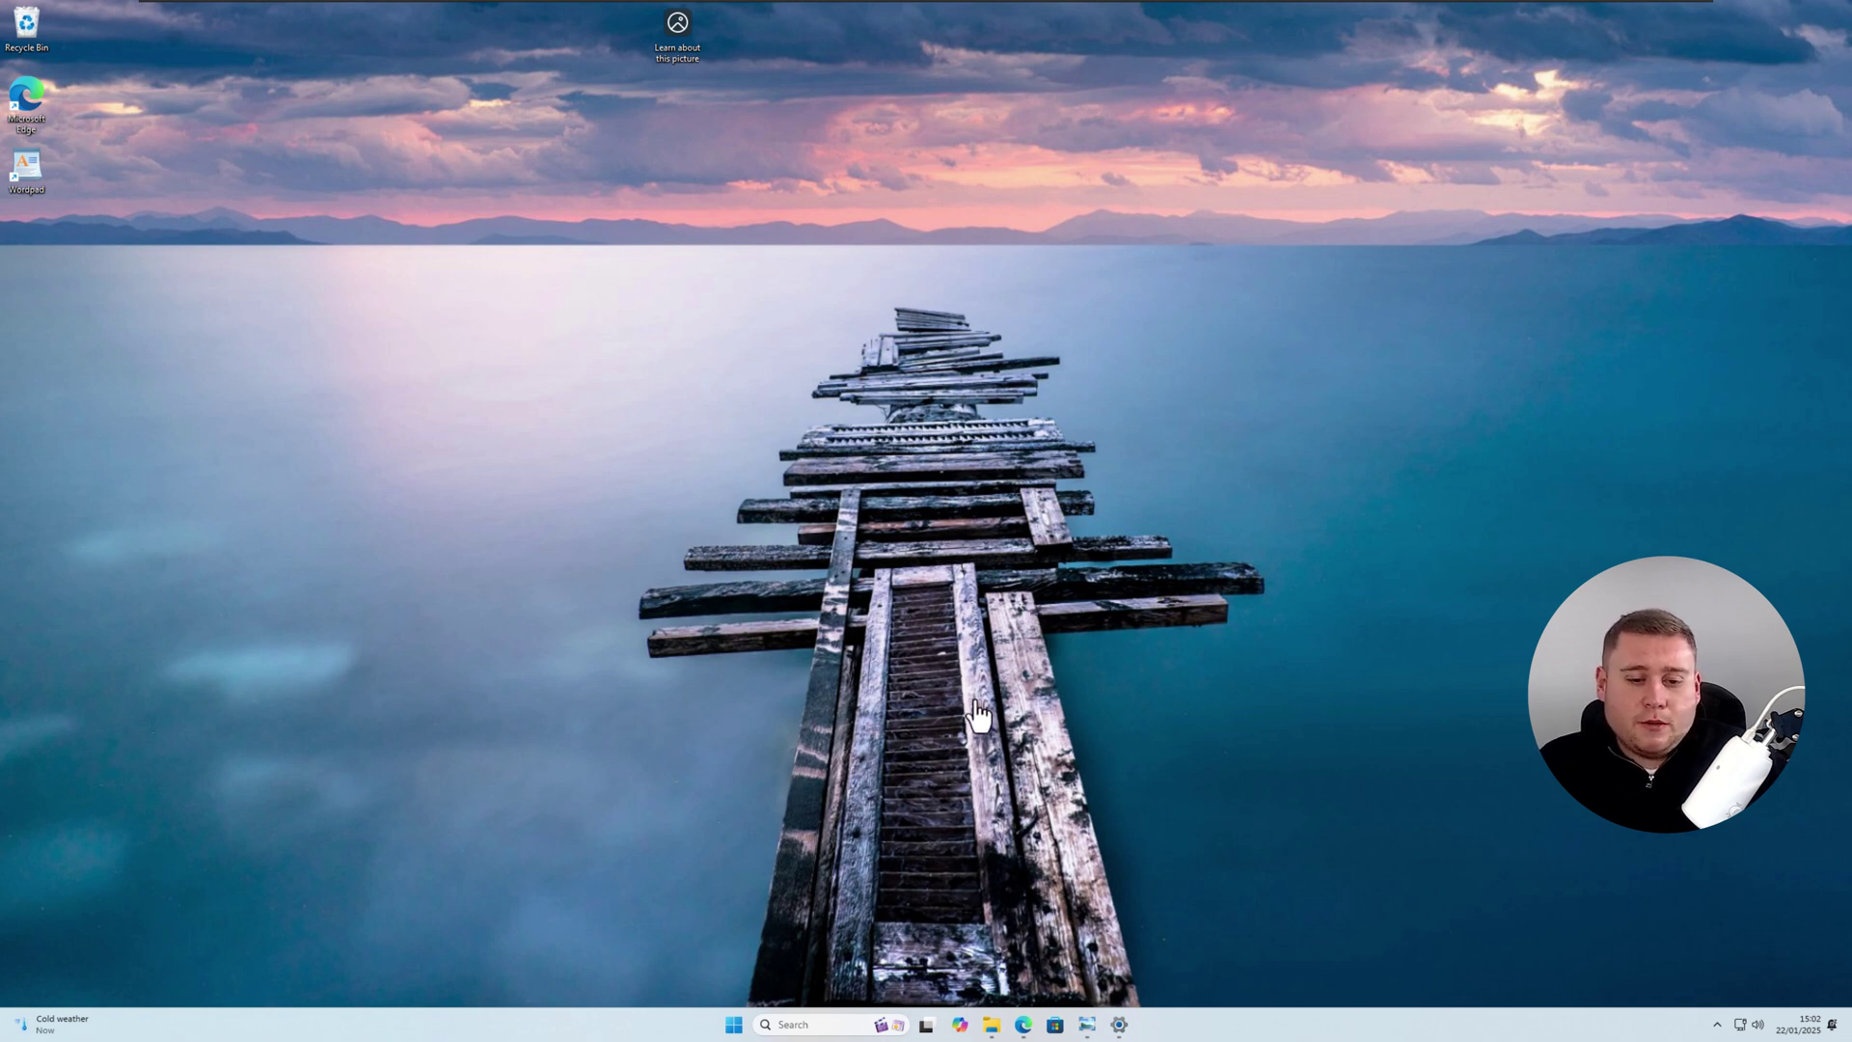
- Switch to Settings and set Windows Photo Viewer as the default app for the .jpg file type
left_click(734, 1025)
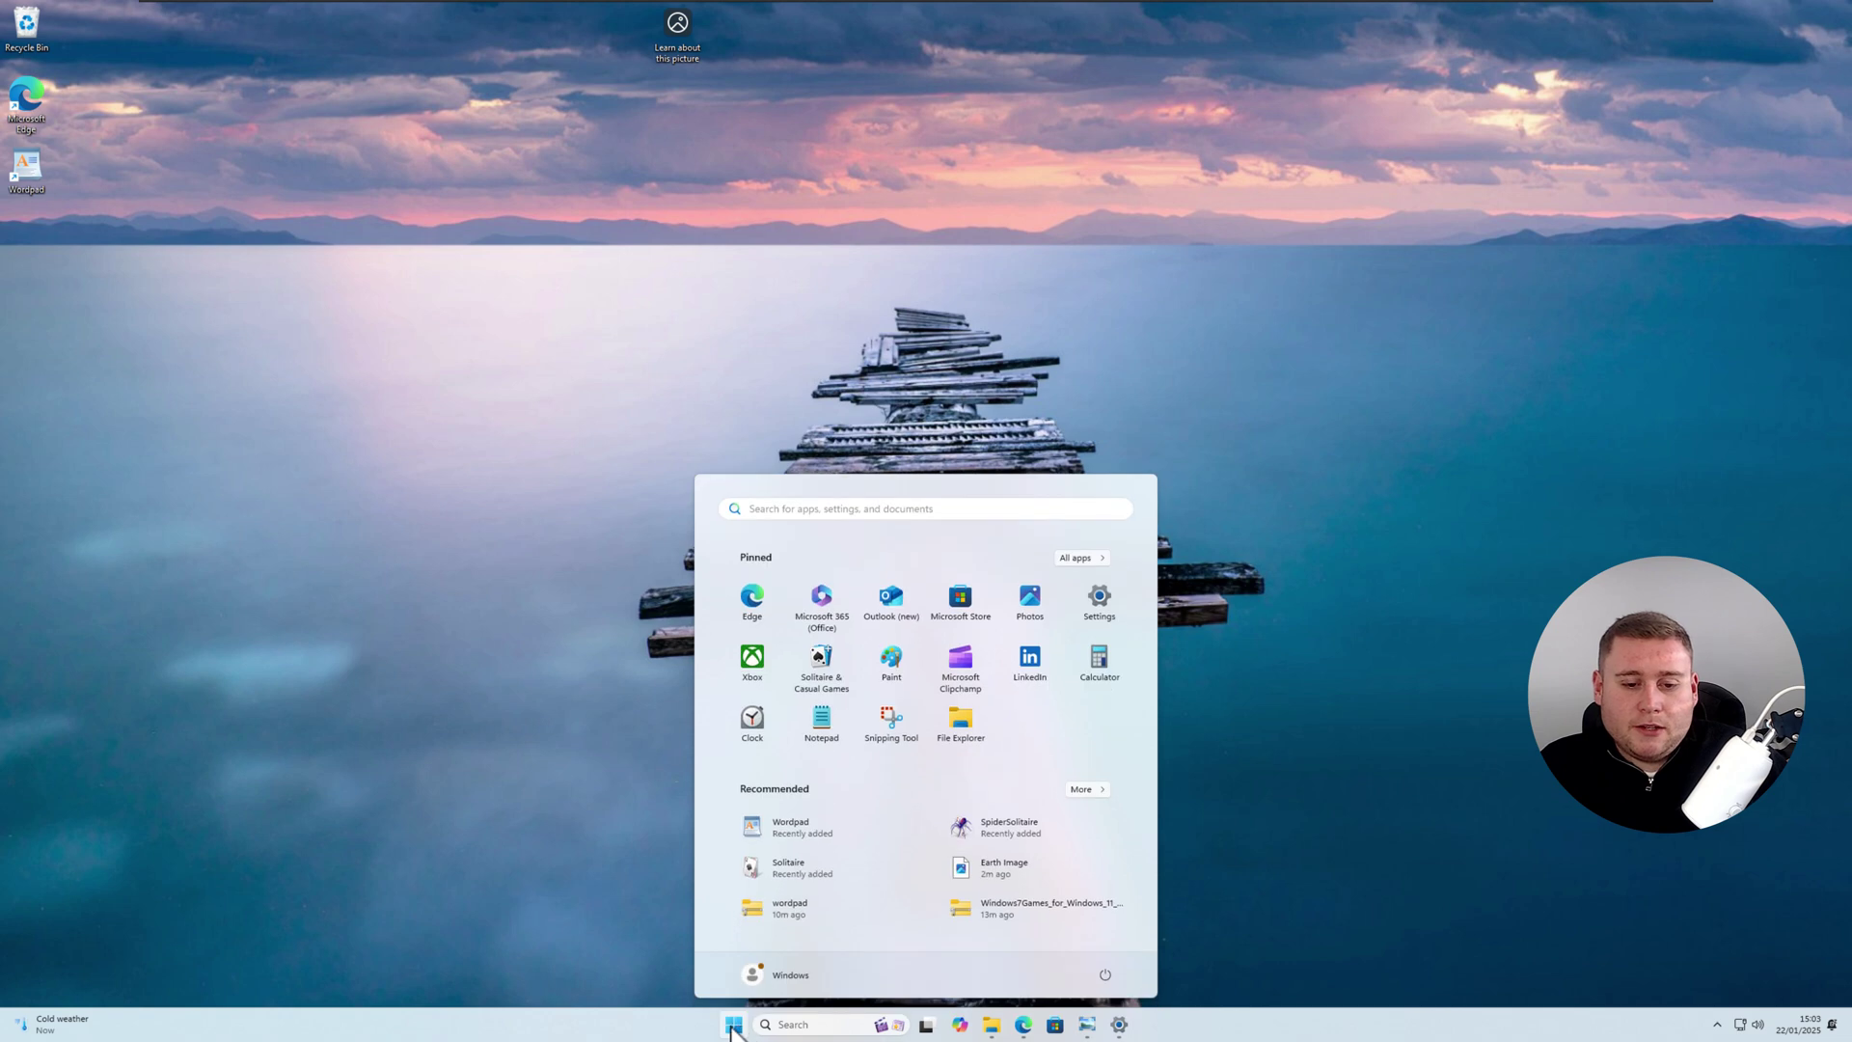
left_click(1102, 615)
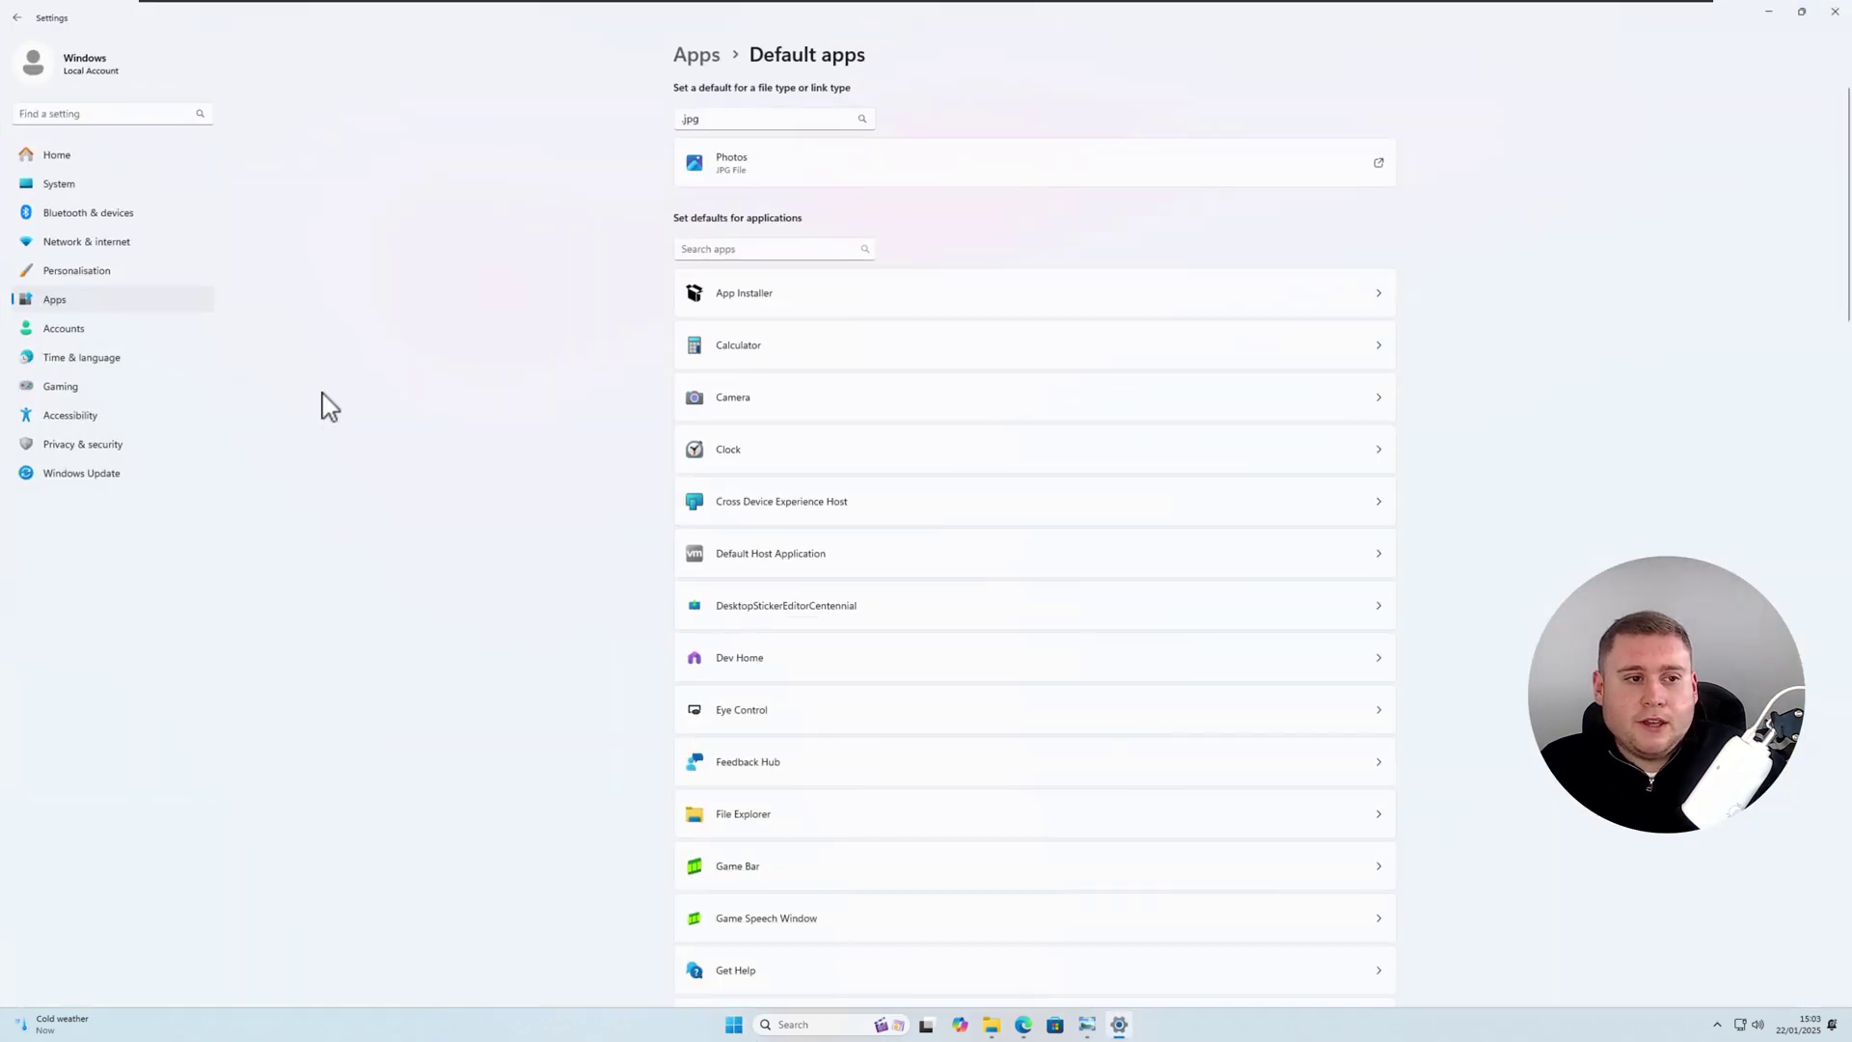
left_click(98, 303)
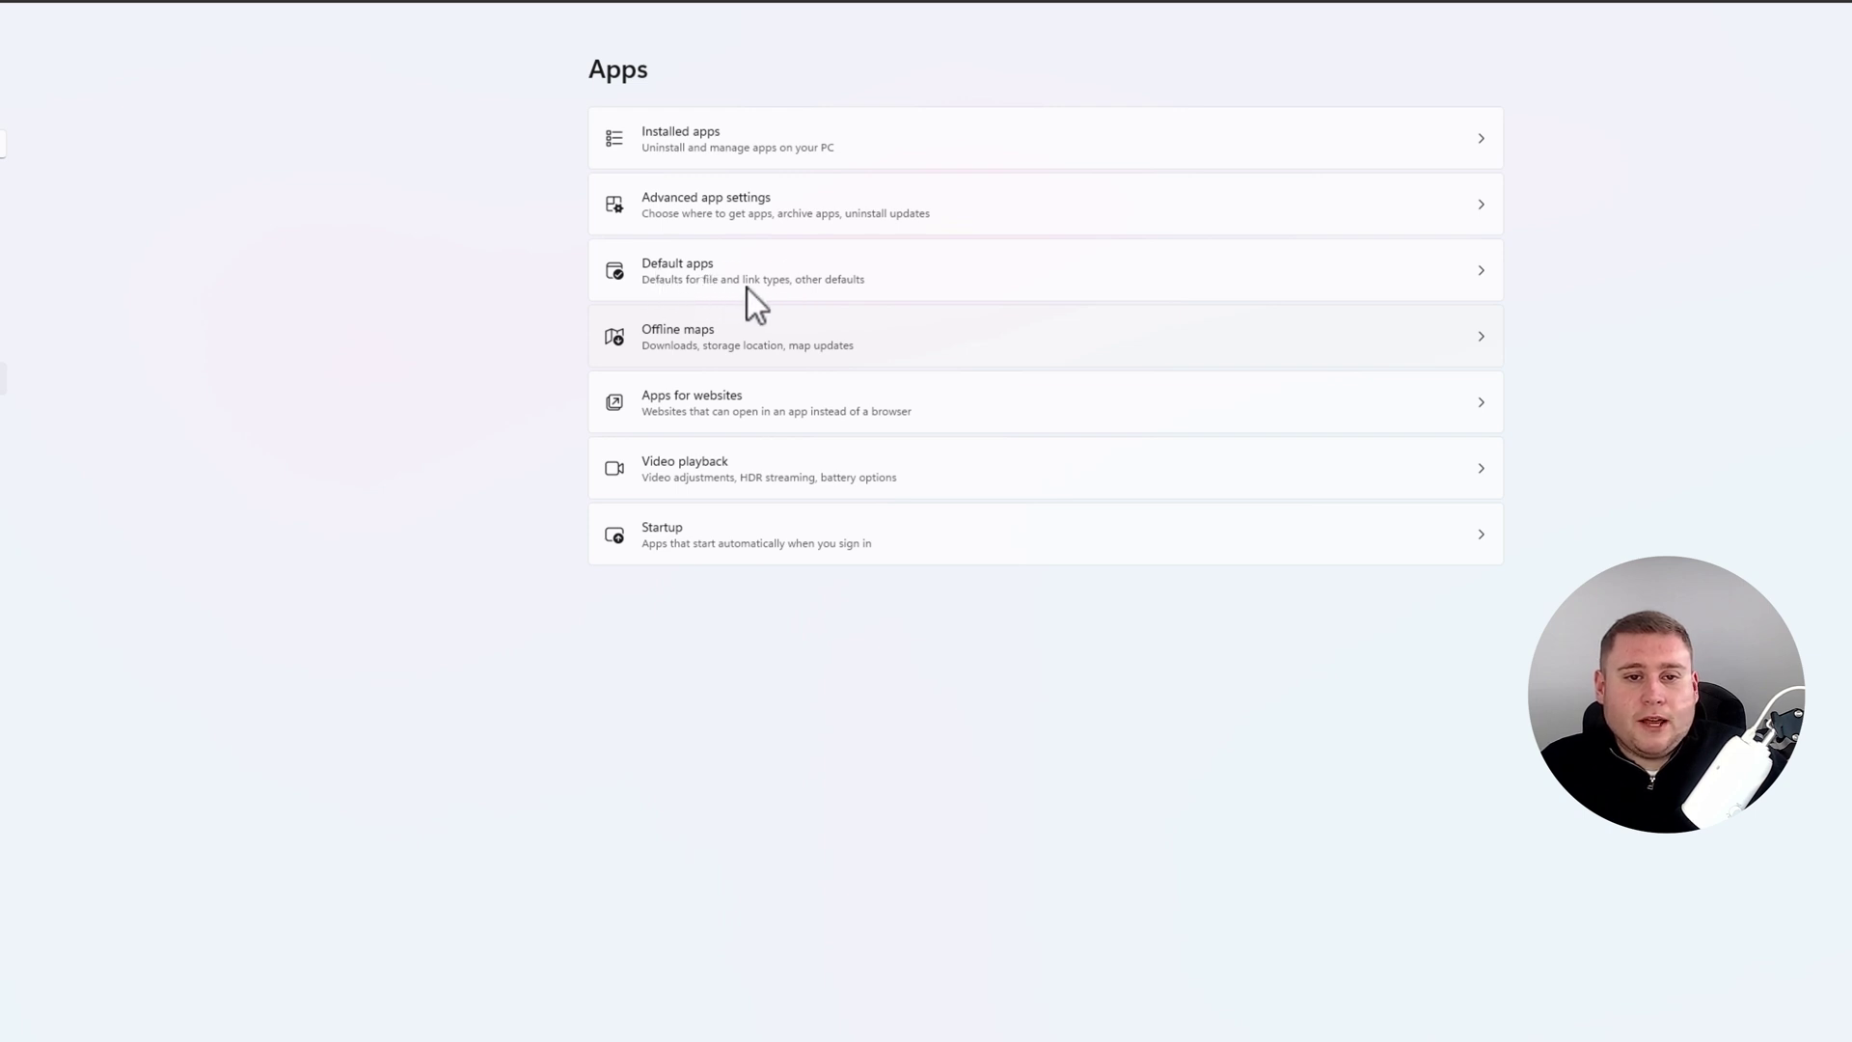
left_click(848, 290)
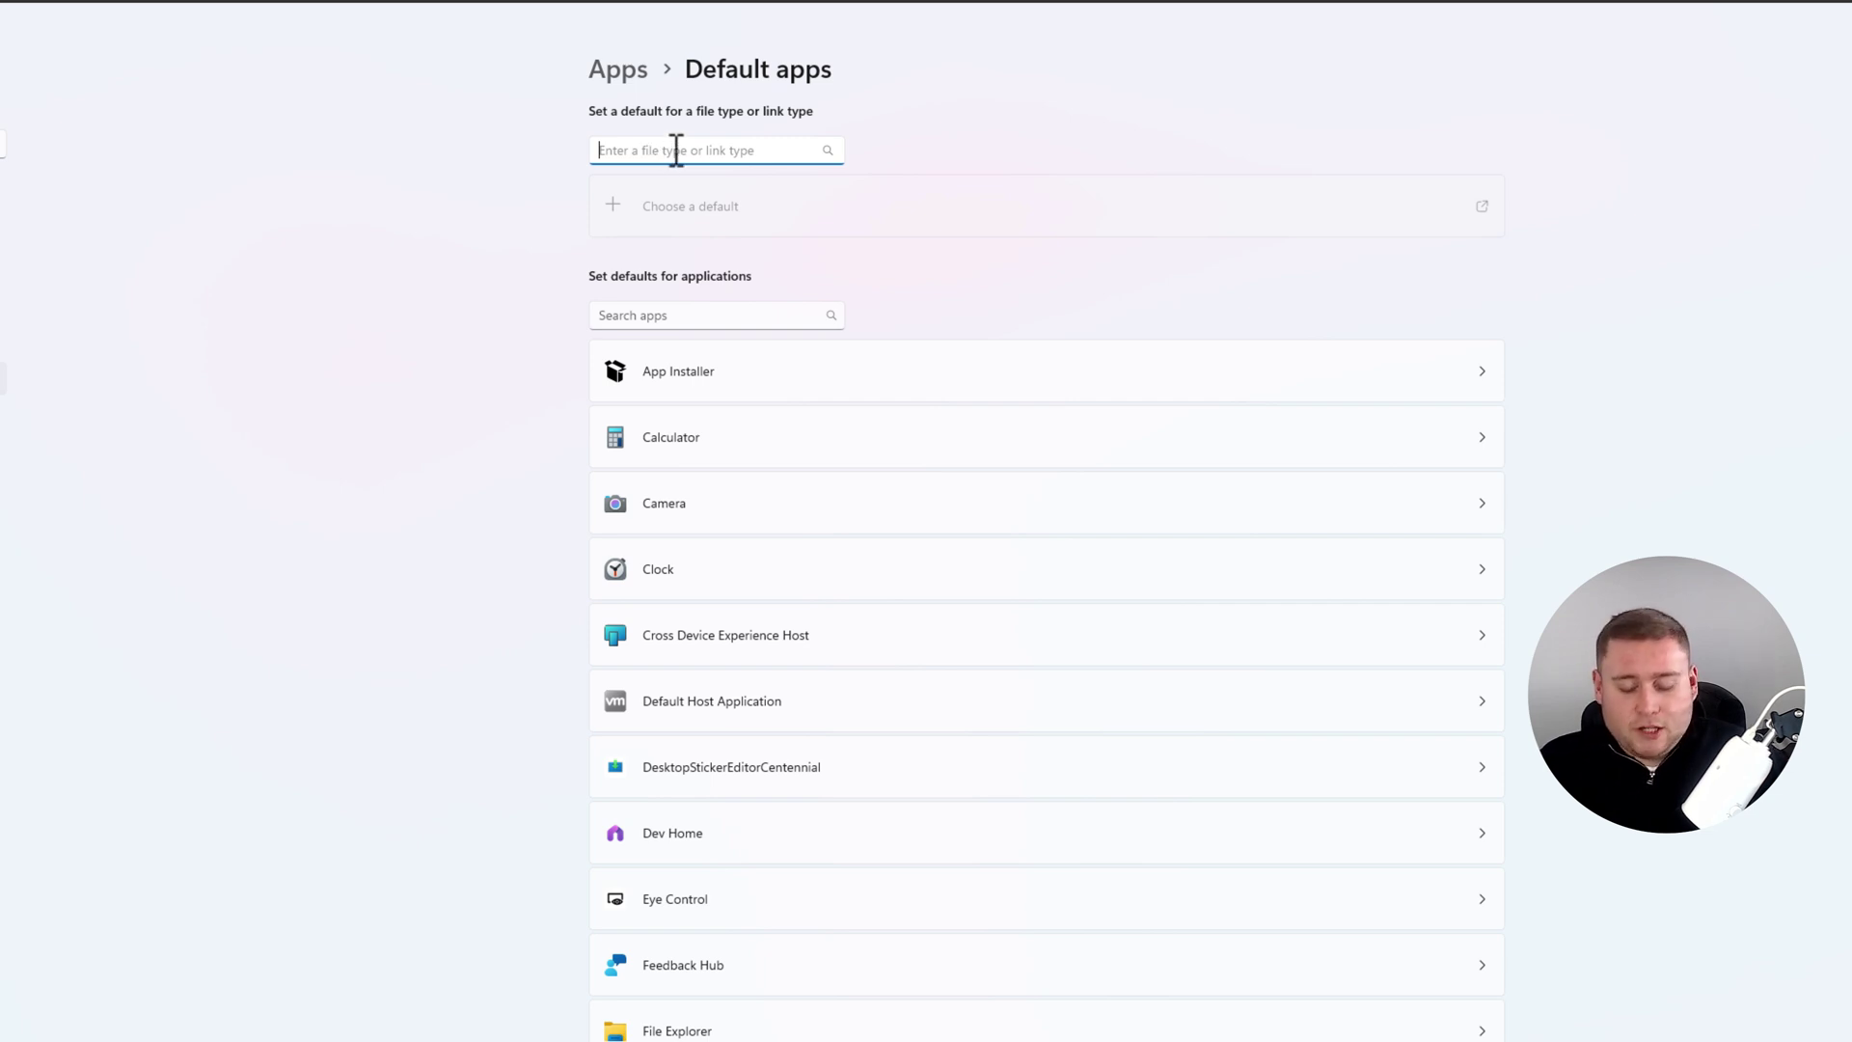
type(".jpg")
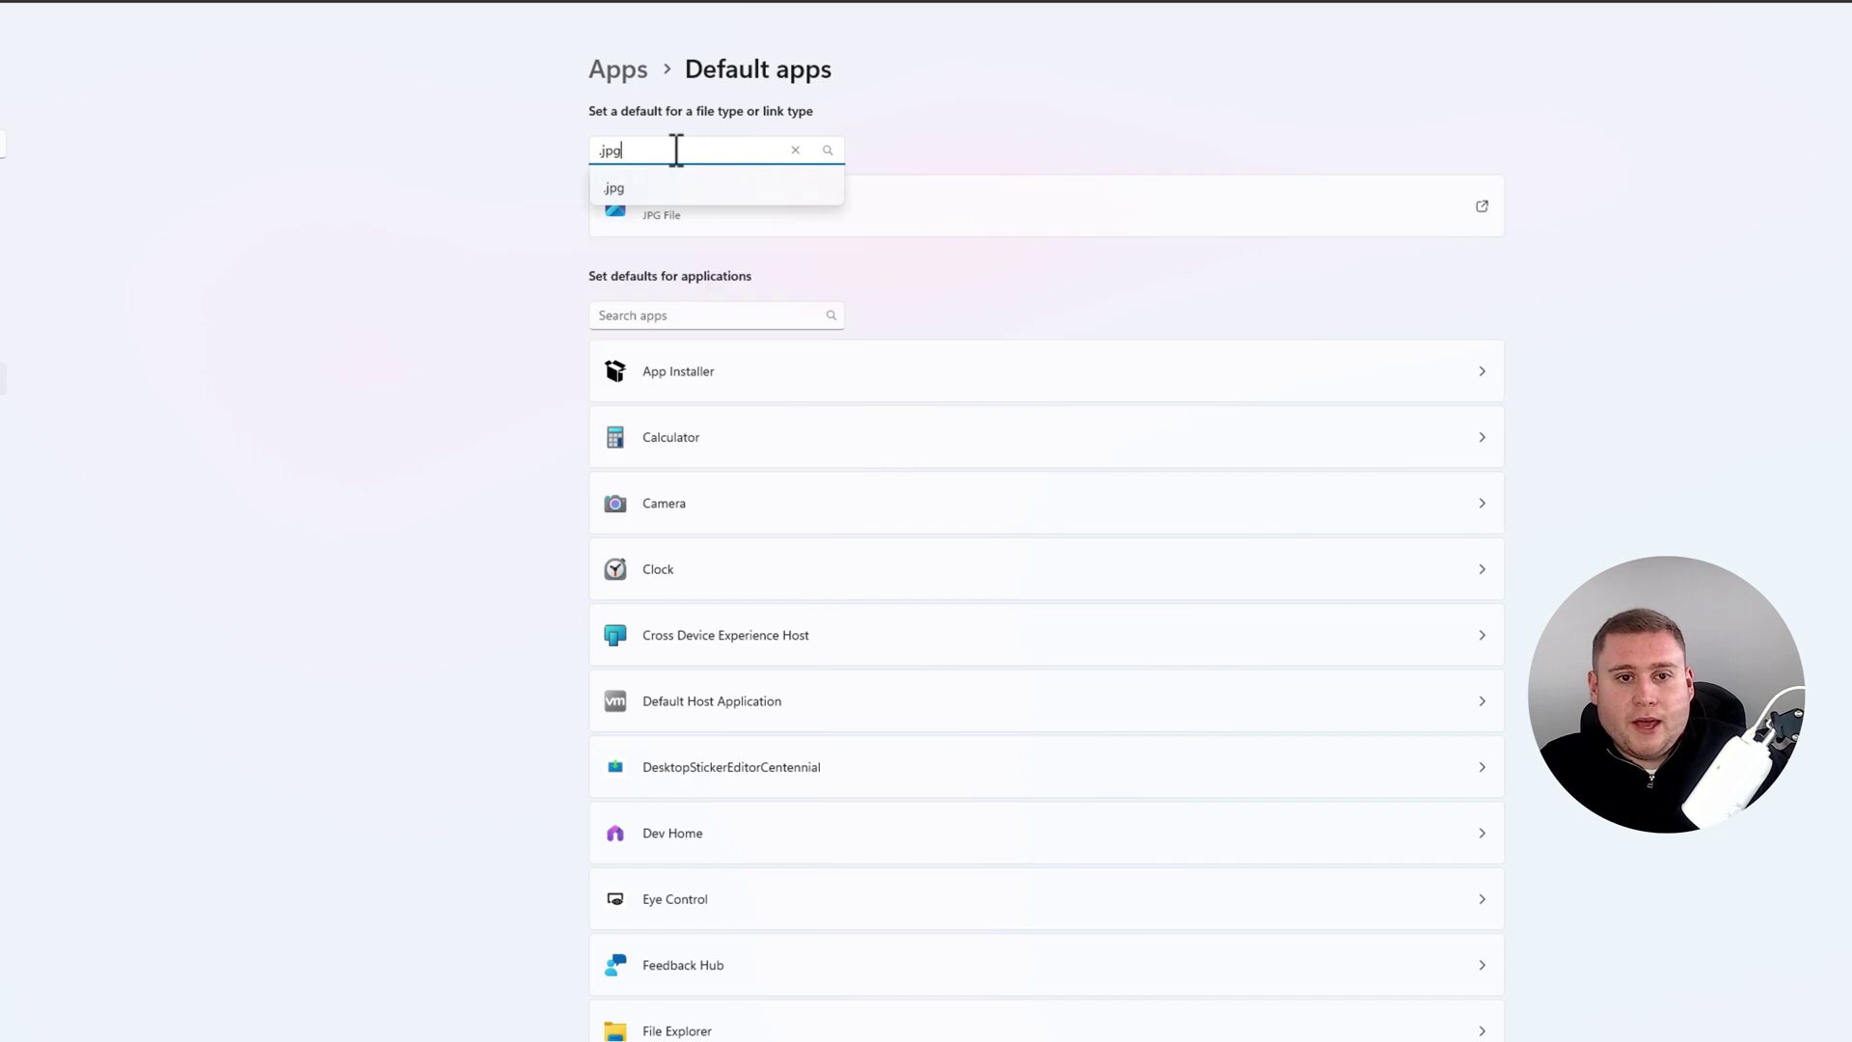
left_click(621, 190)
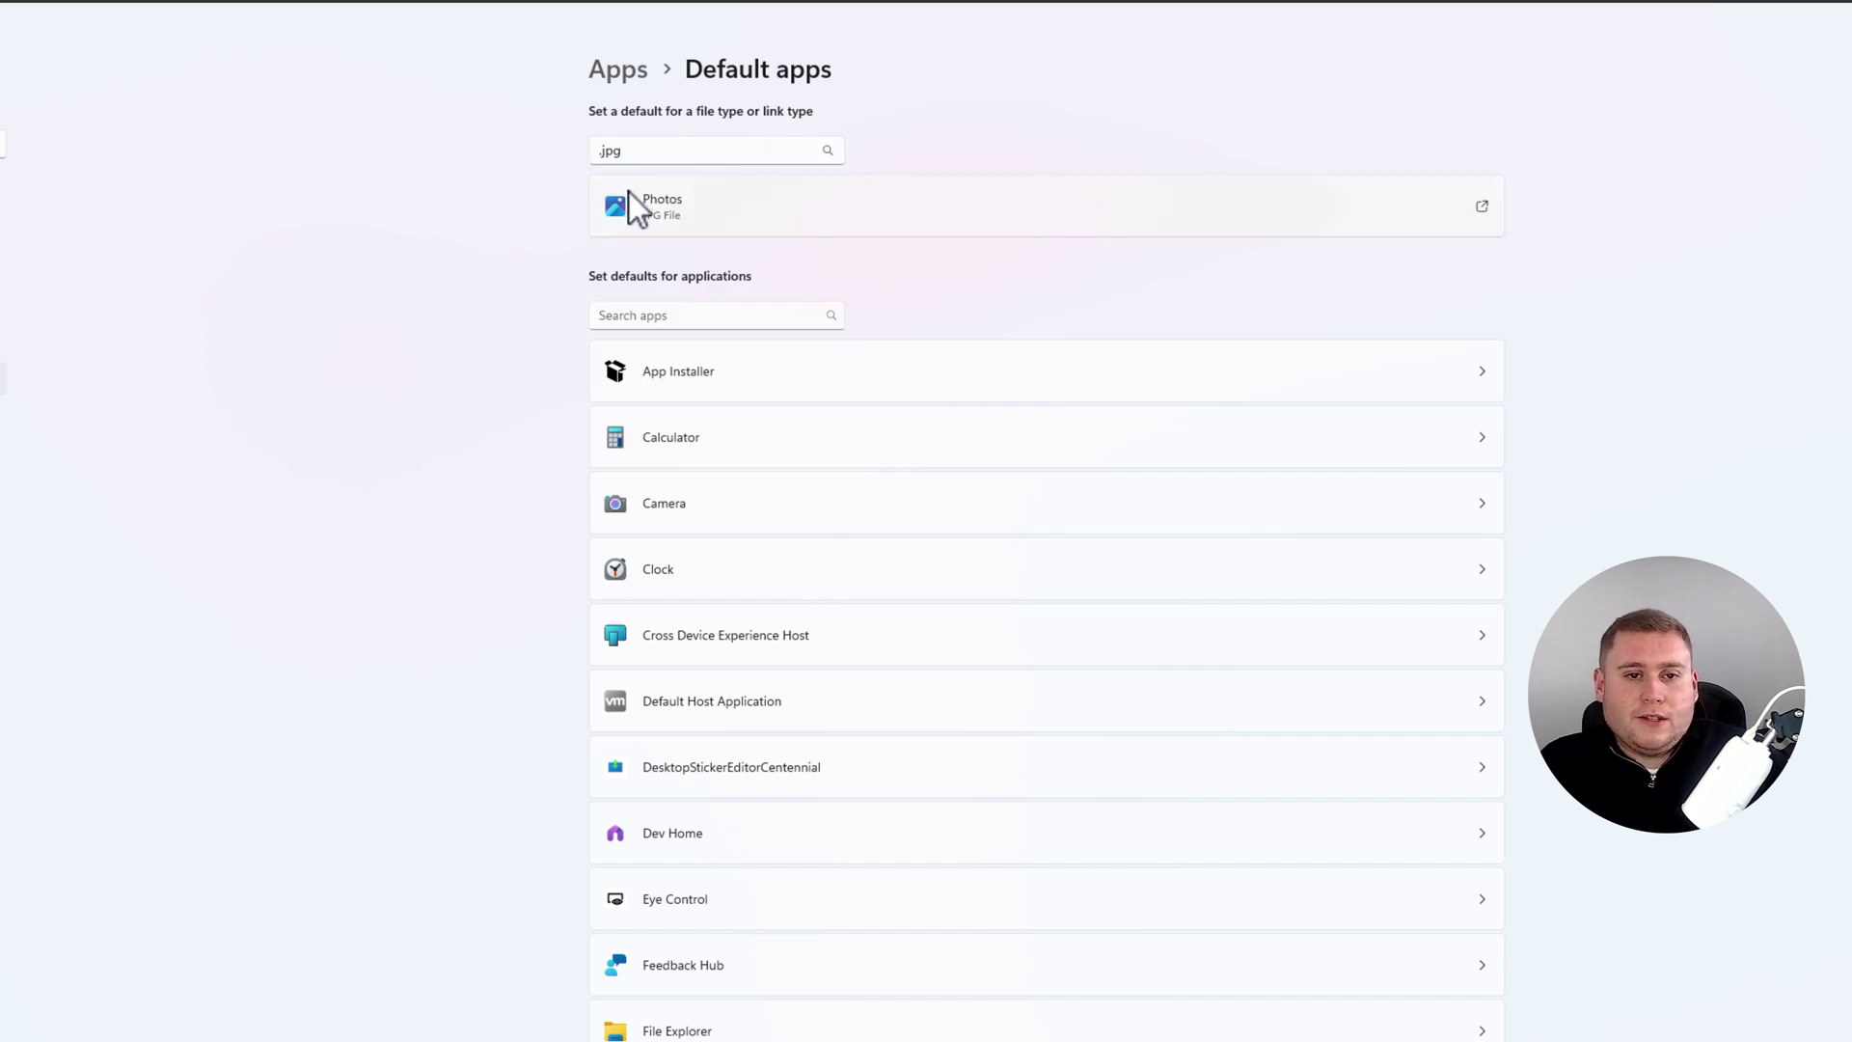
left_click(704, 217)
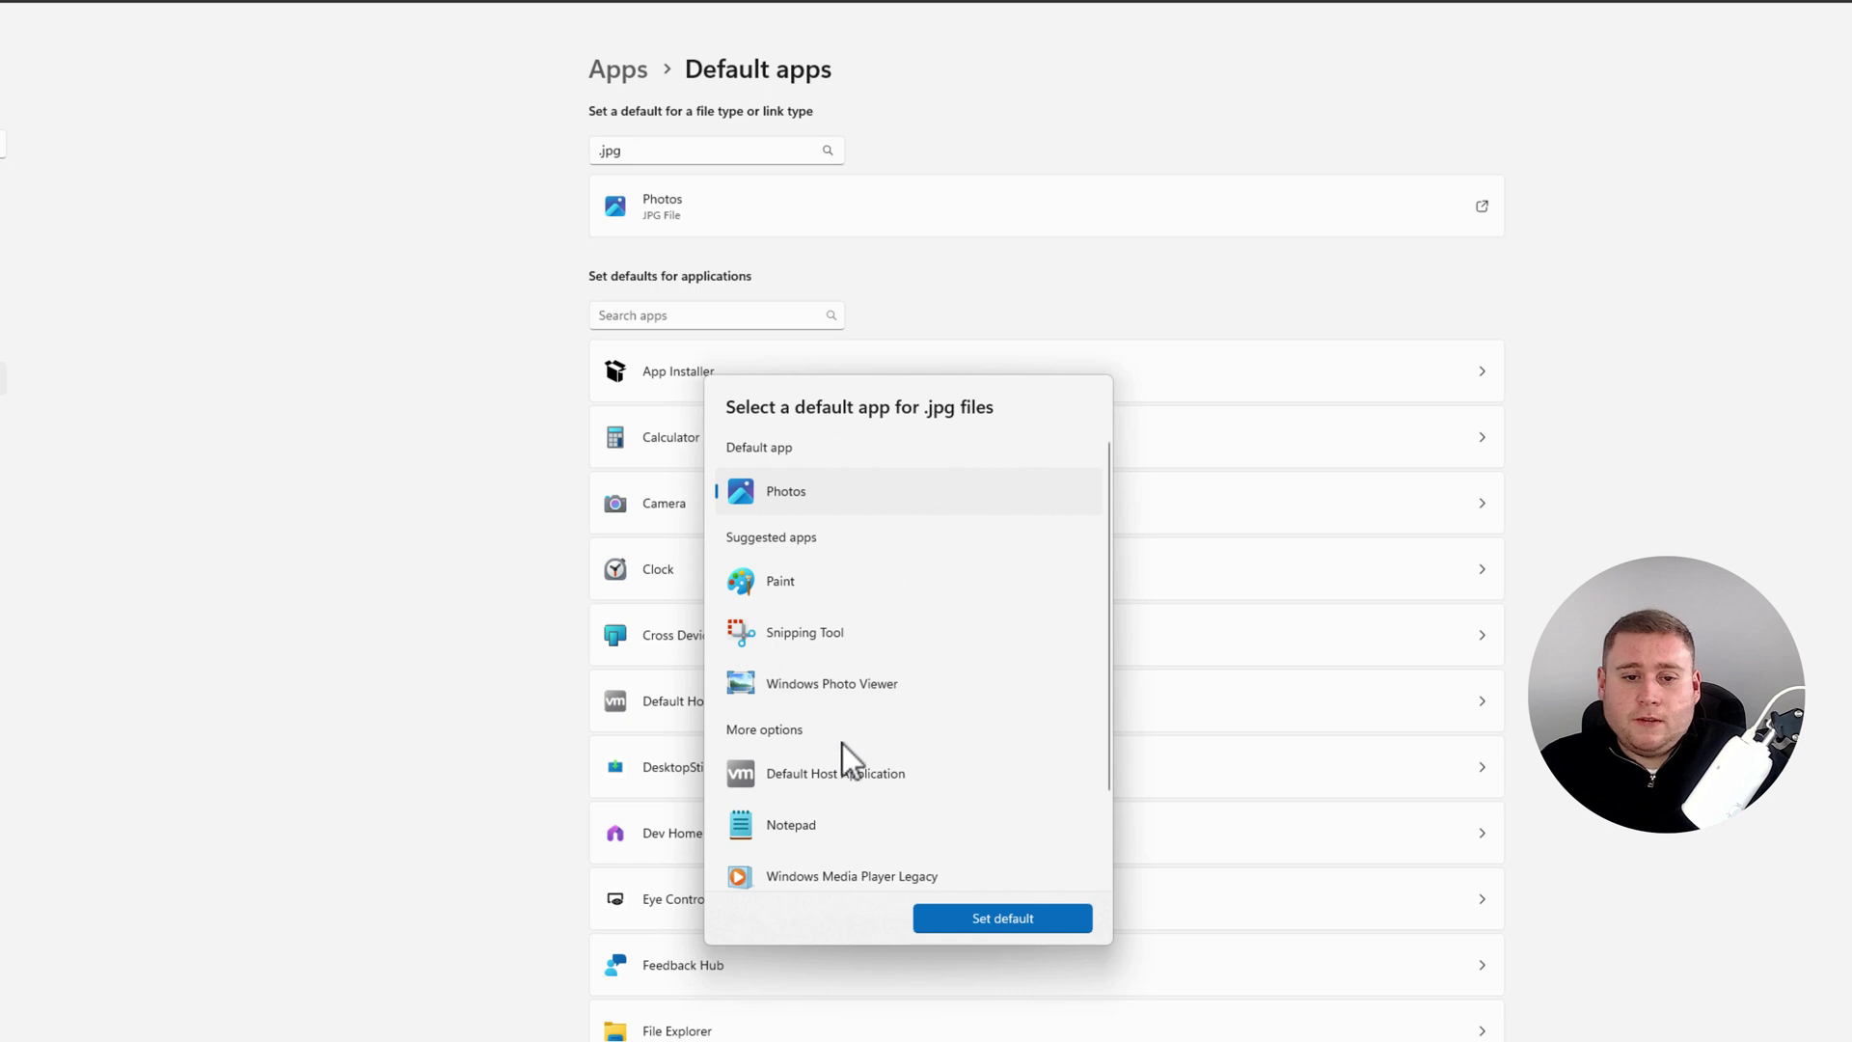
left_click(816, 685)
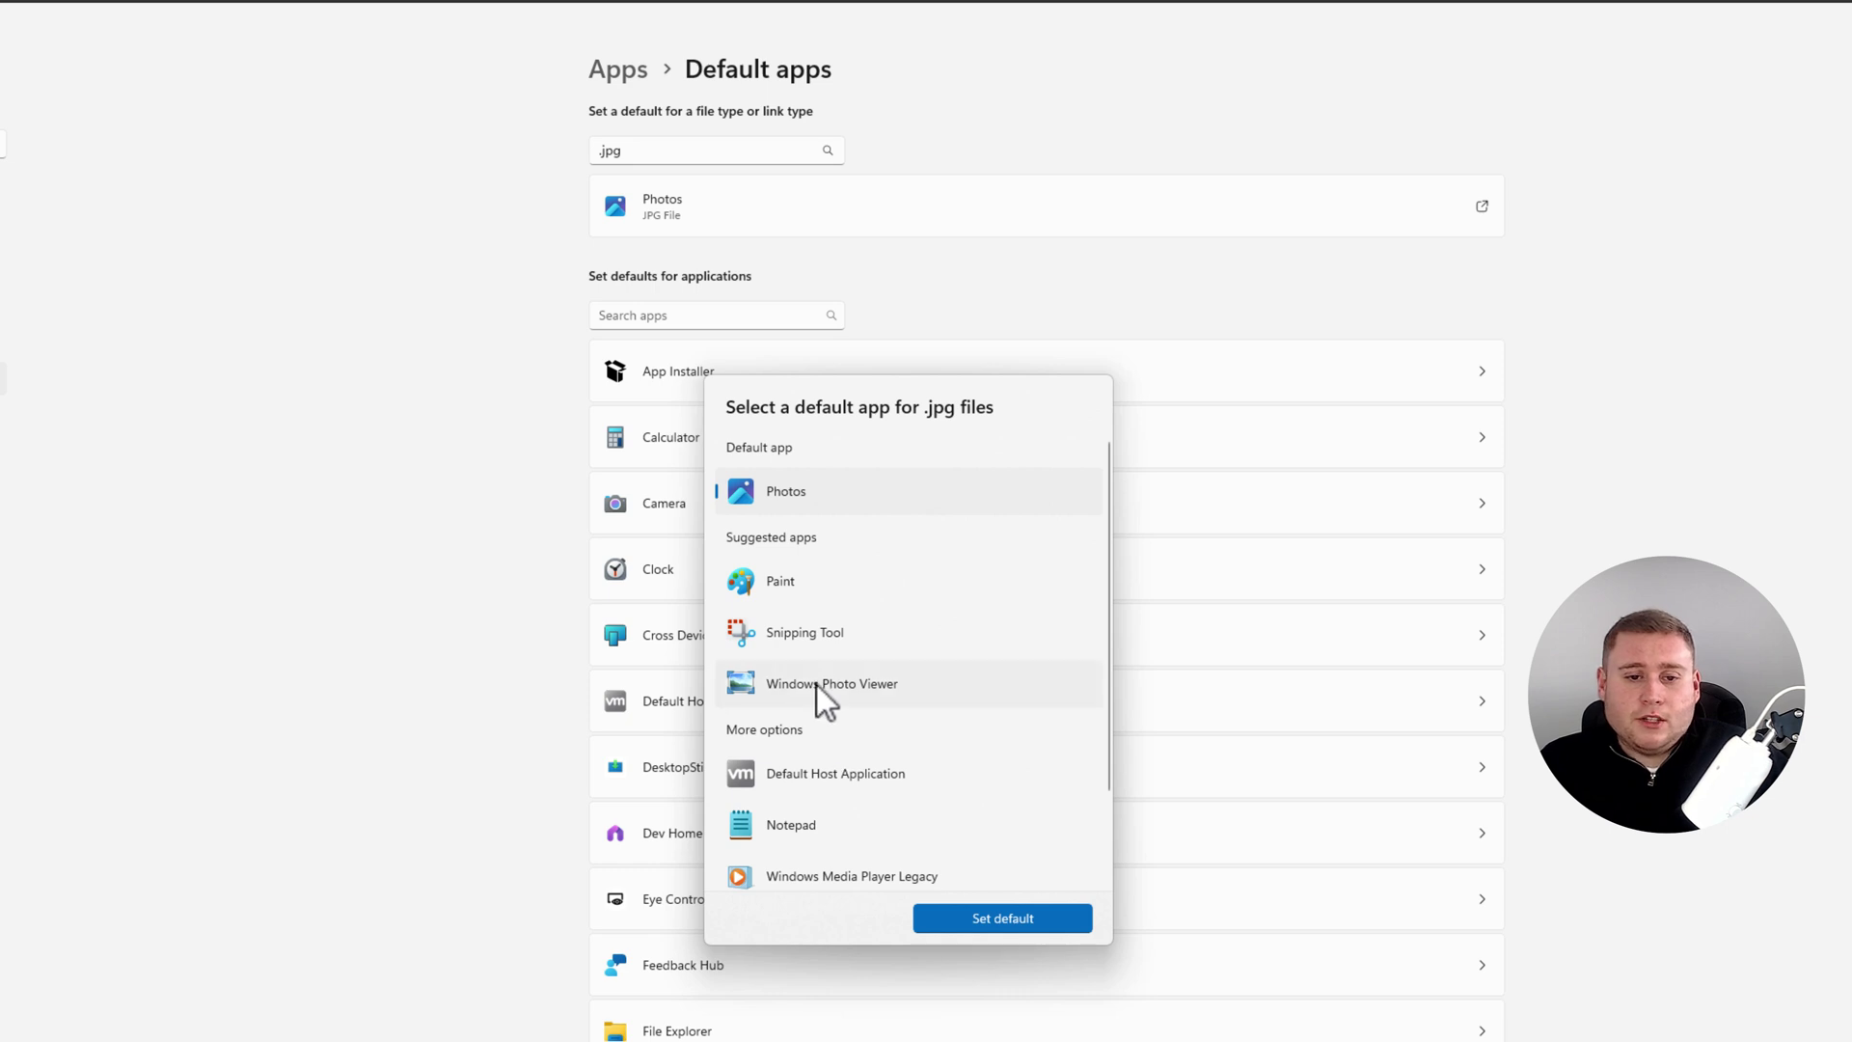
left_click(955, 925)
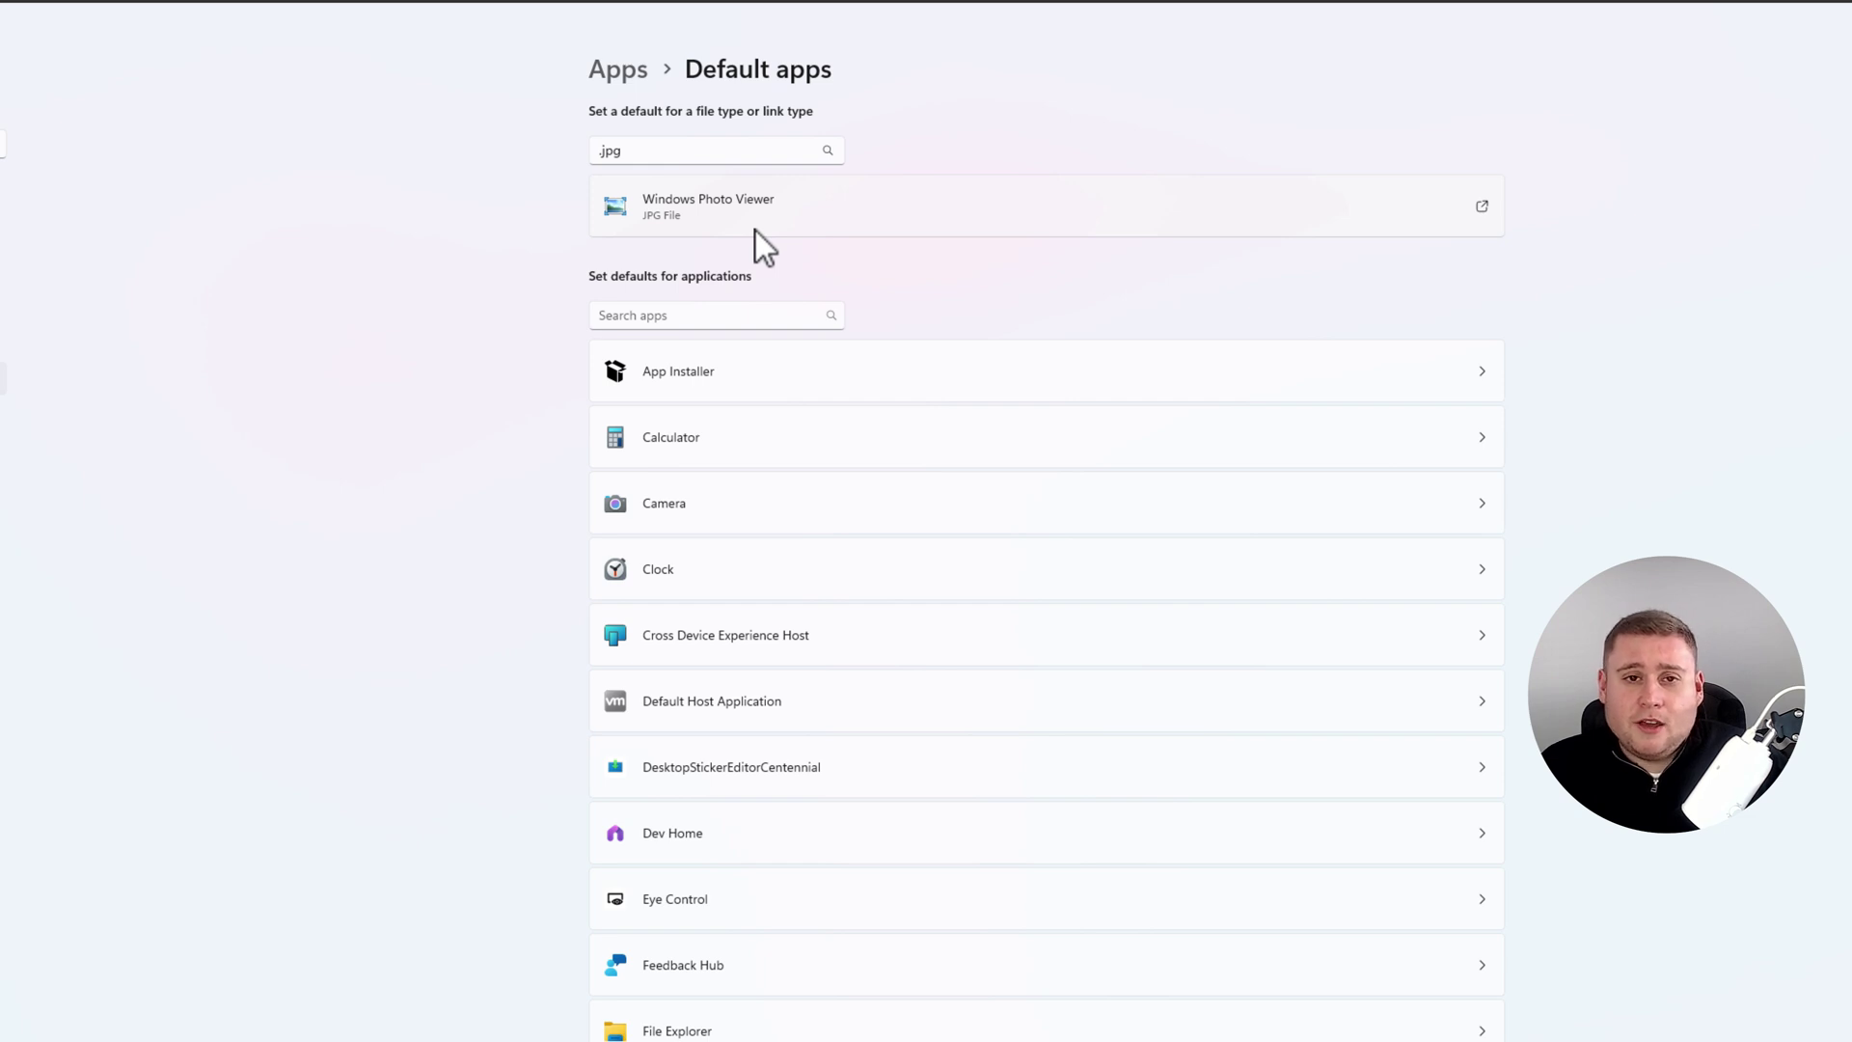
- Look up the .png file type in the default apps settings and set Windows Photo Viewer as its default app
left_click(695, 158)
key("ctrl+a")
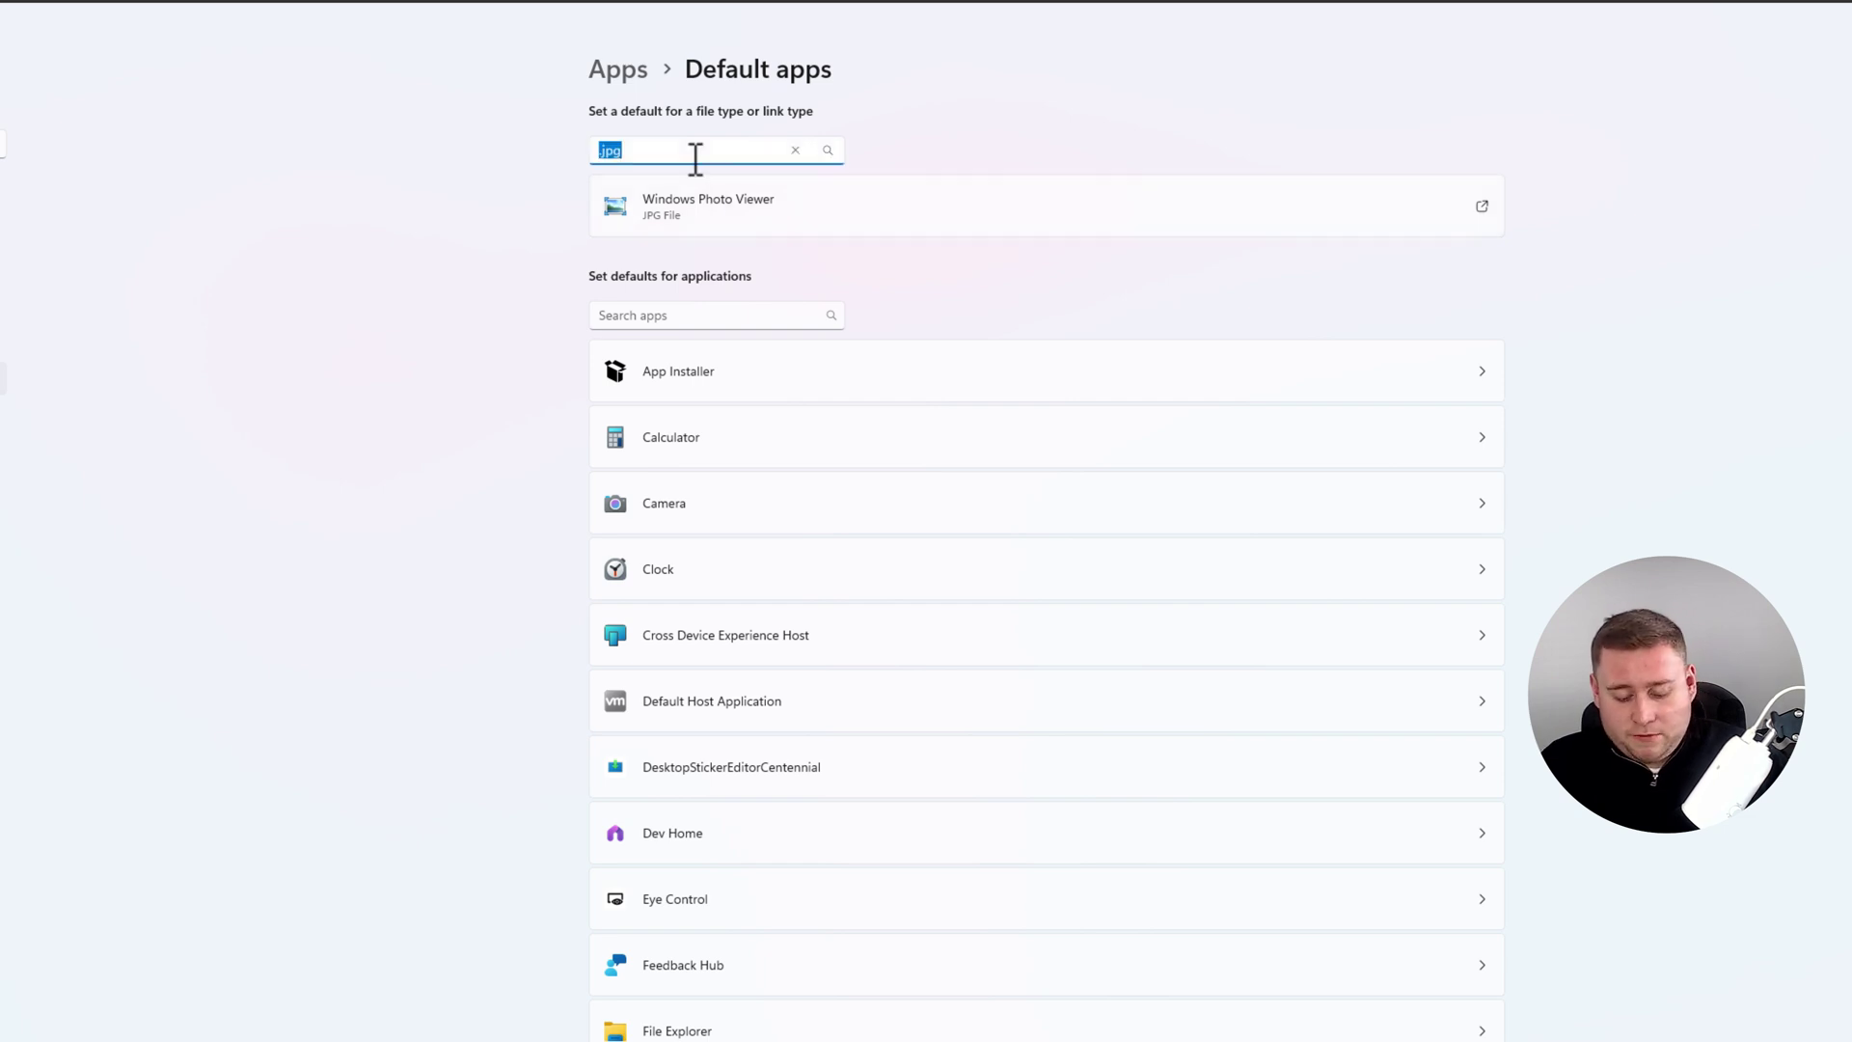
type(".png")
left_click(687, 189)
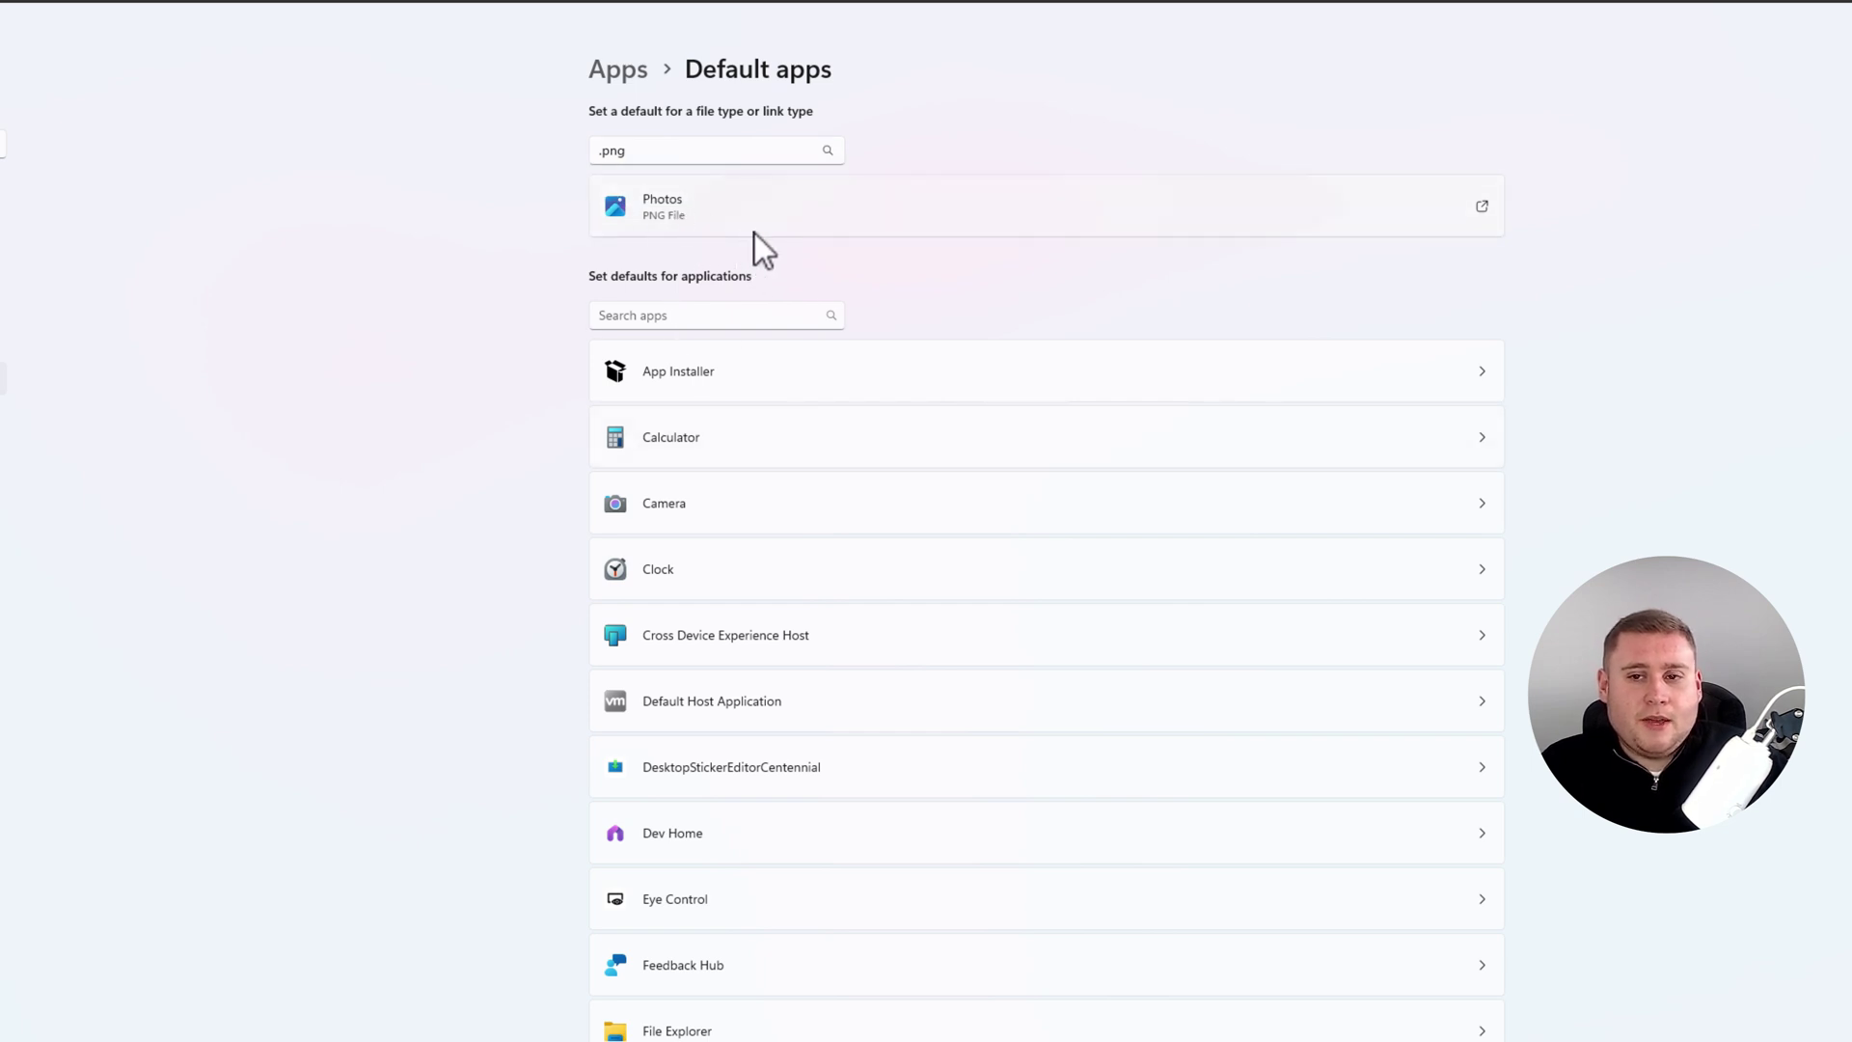
left_click(662, 209)
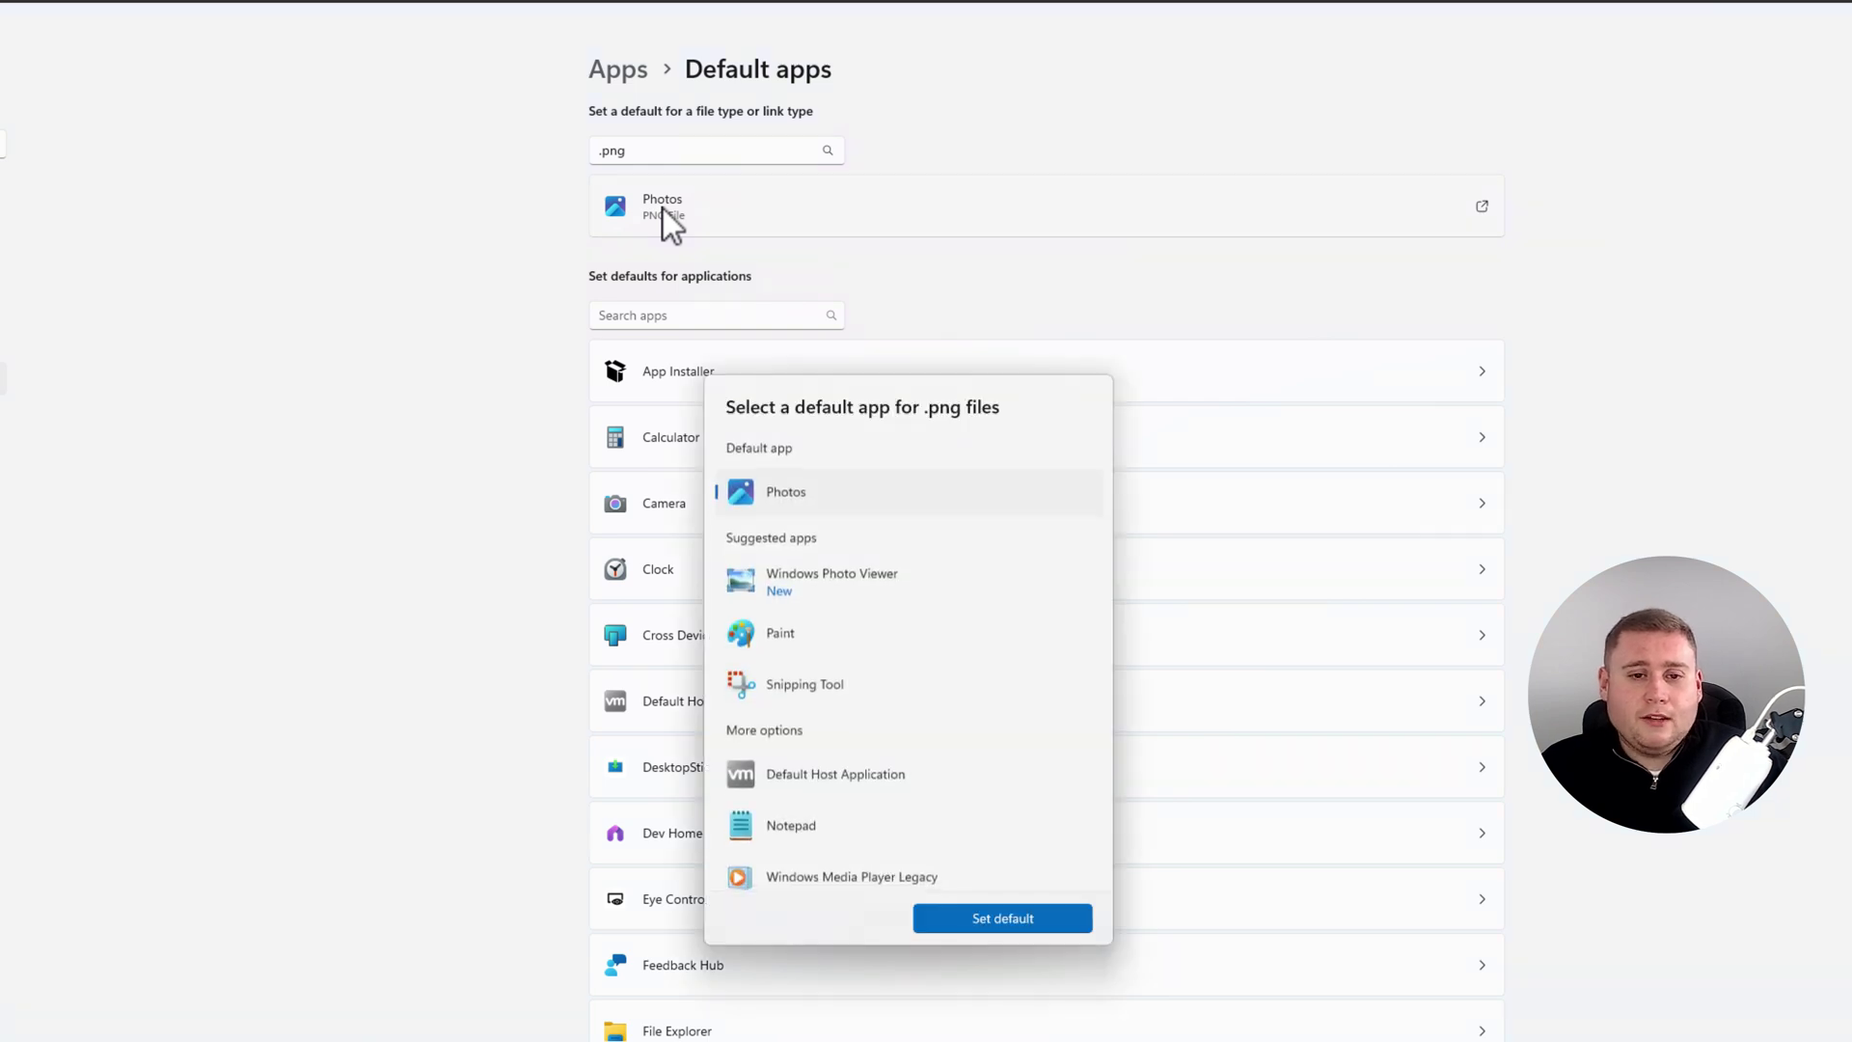
left_click(839, 584)
left_click(1021, 918)
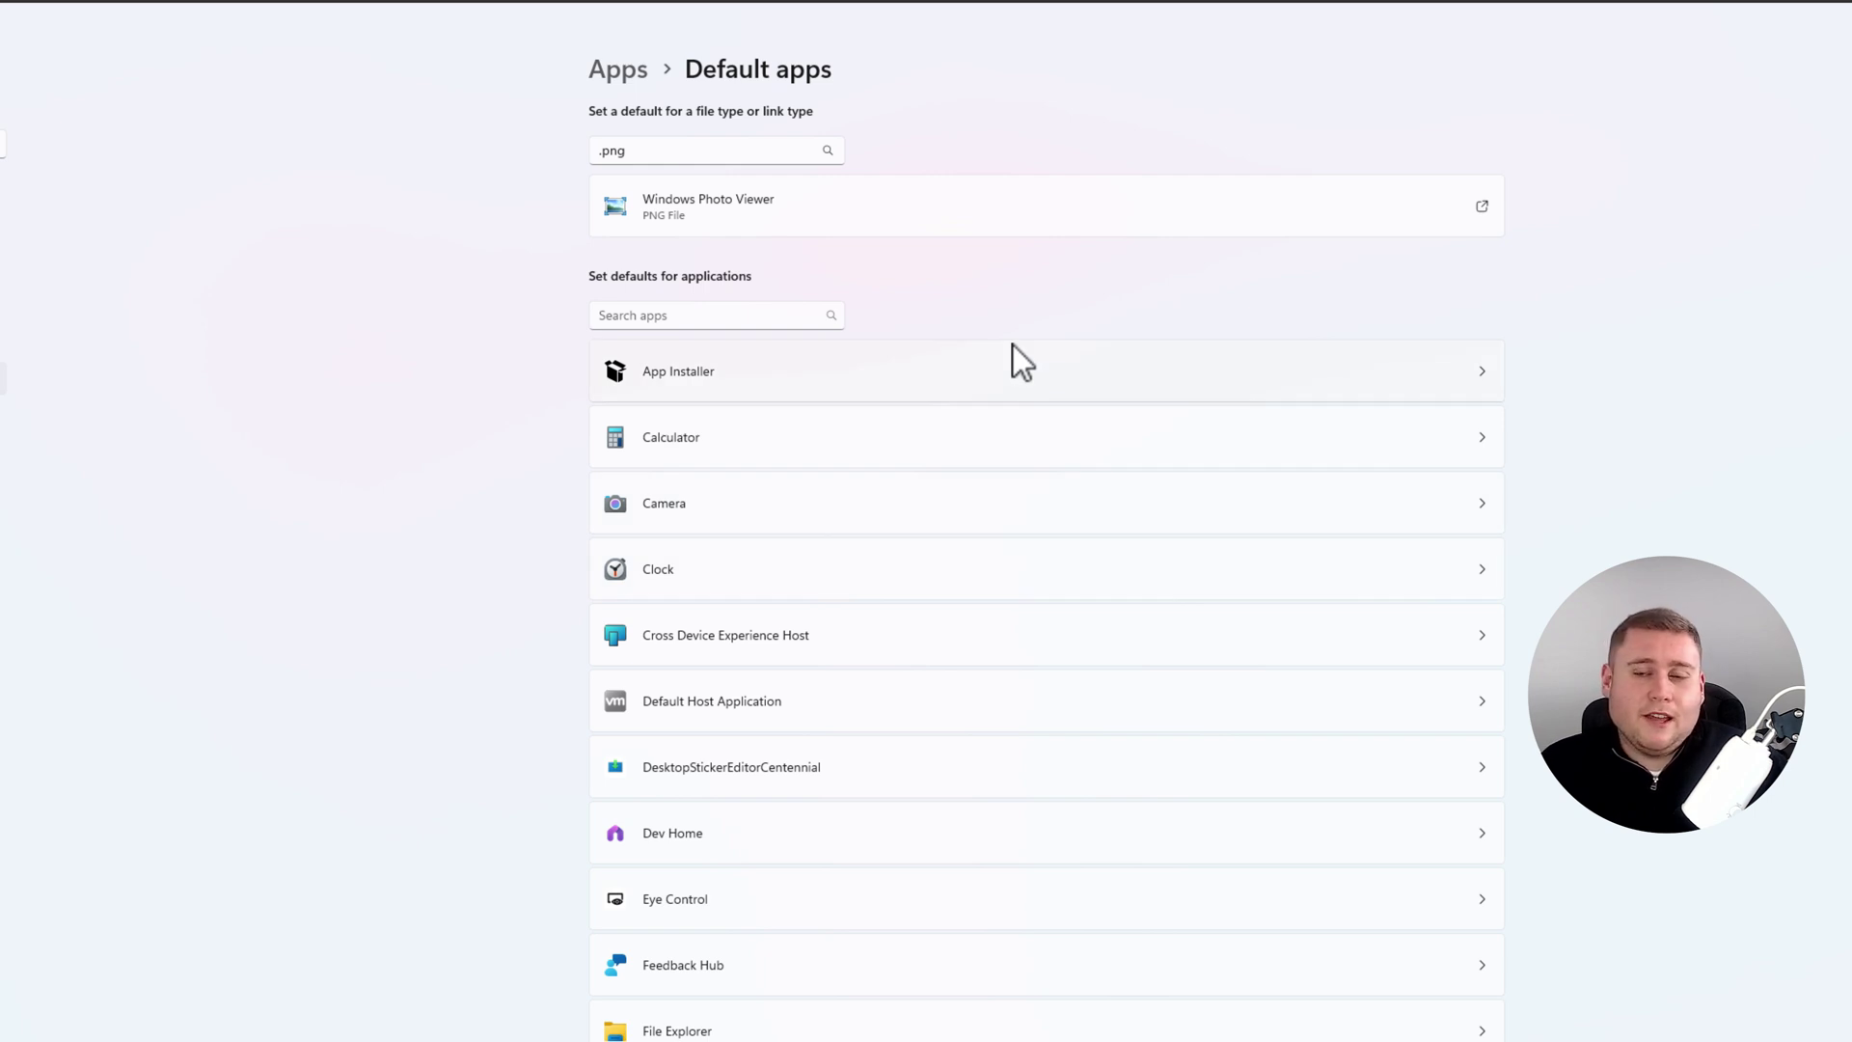
- Close Settings and open Earth Image from the Pictures folder in the default image viewer
left_click(1718, 13)
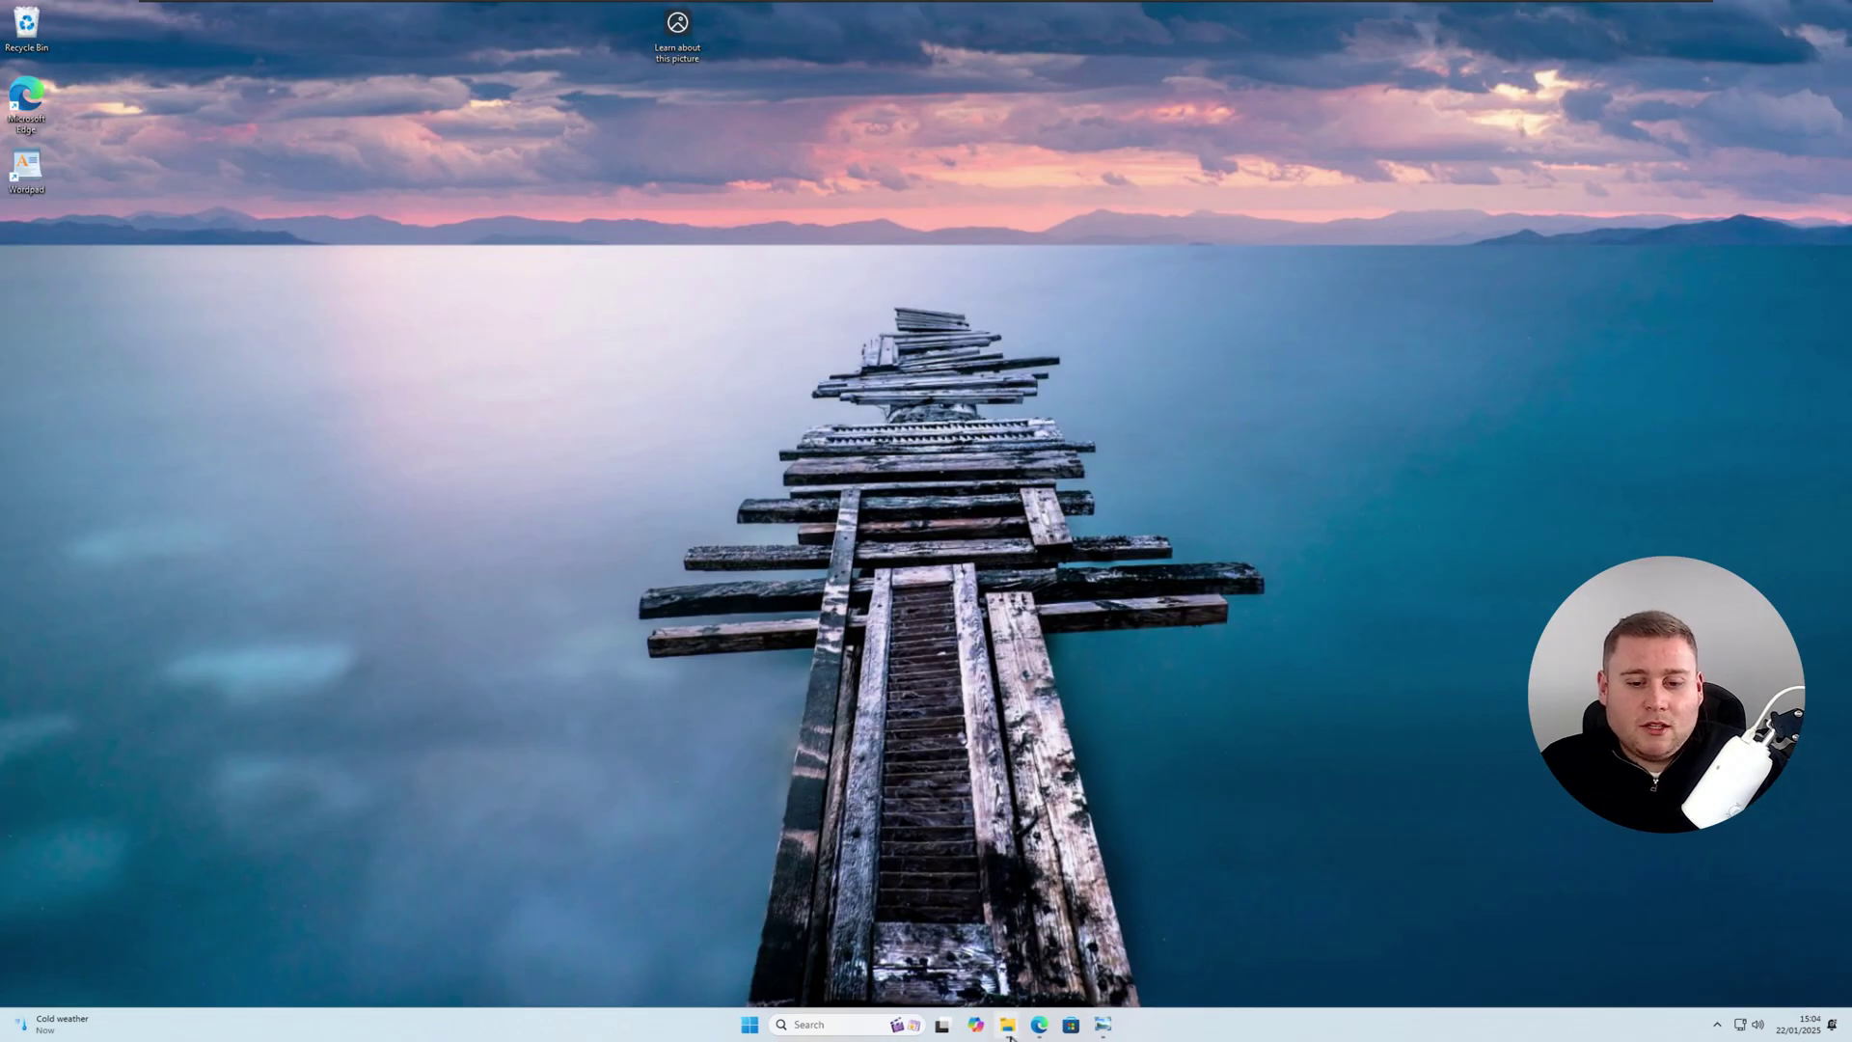
mouse_move(1007, 1025)
left_click(934, 955)
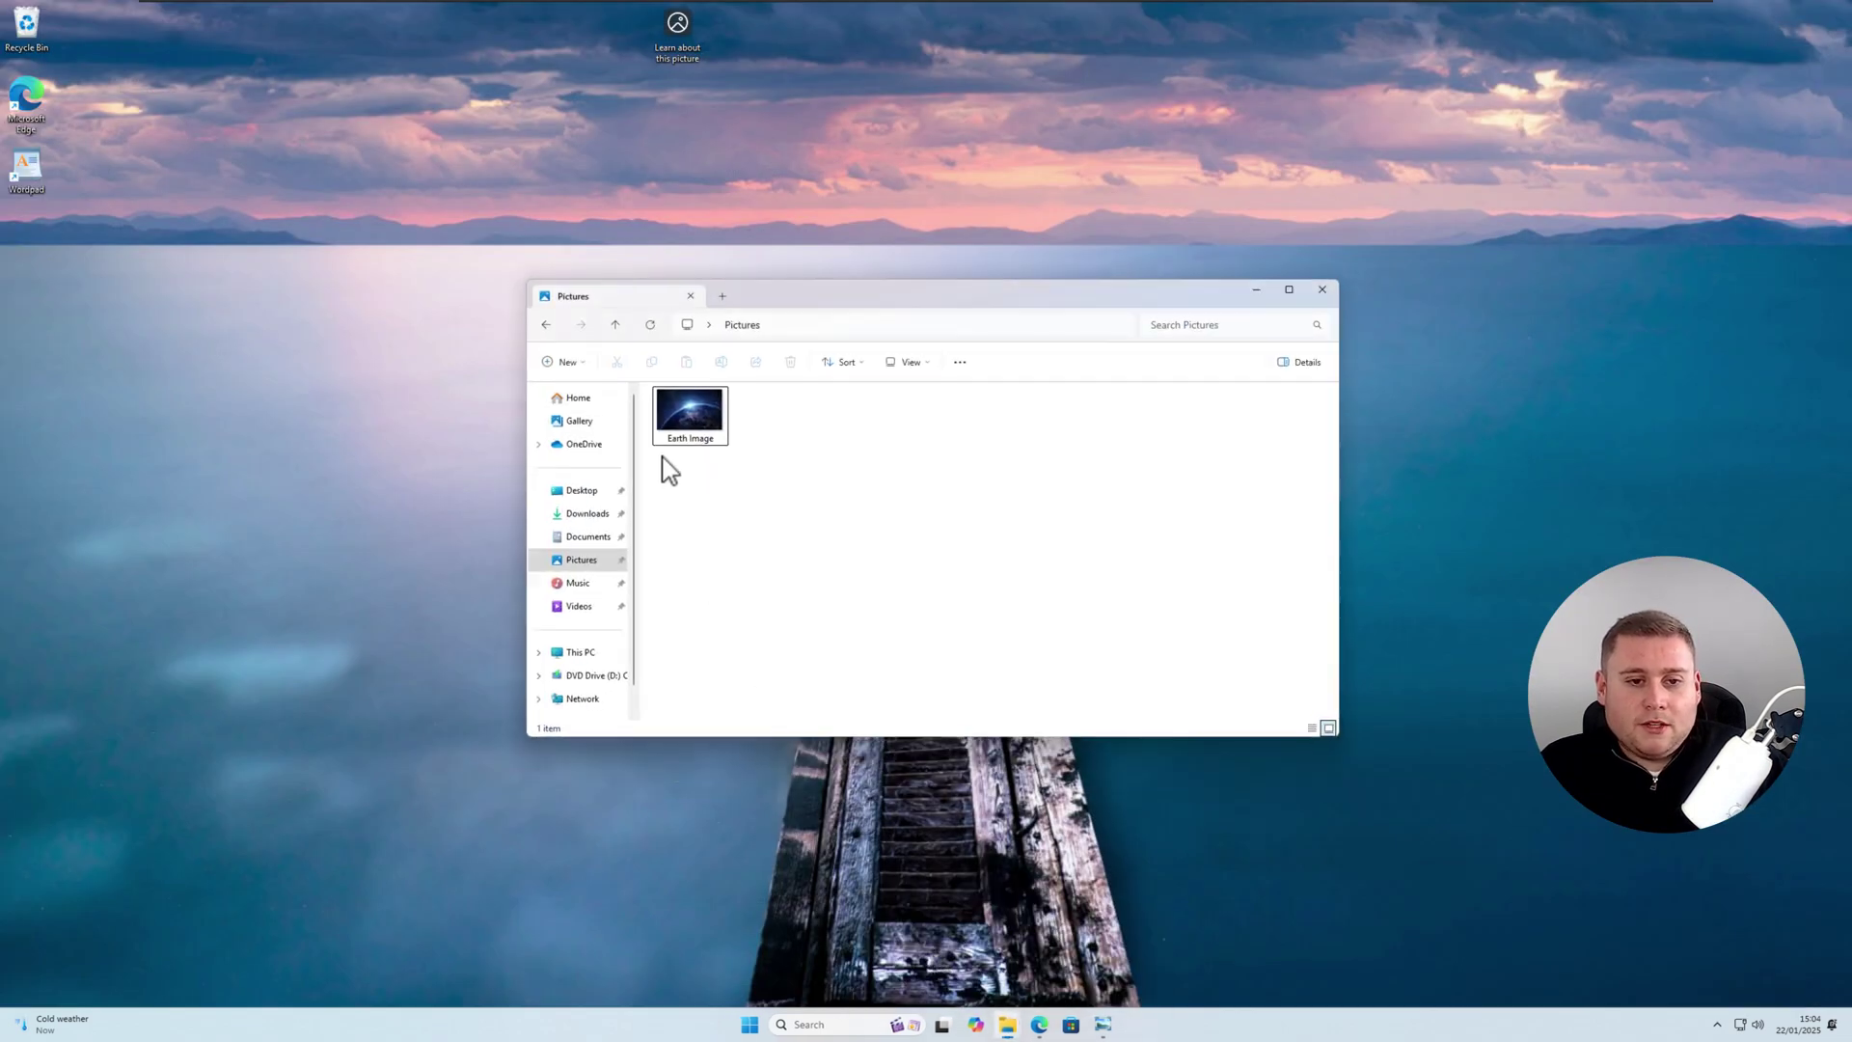
left_click(687, 429)
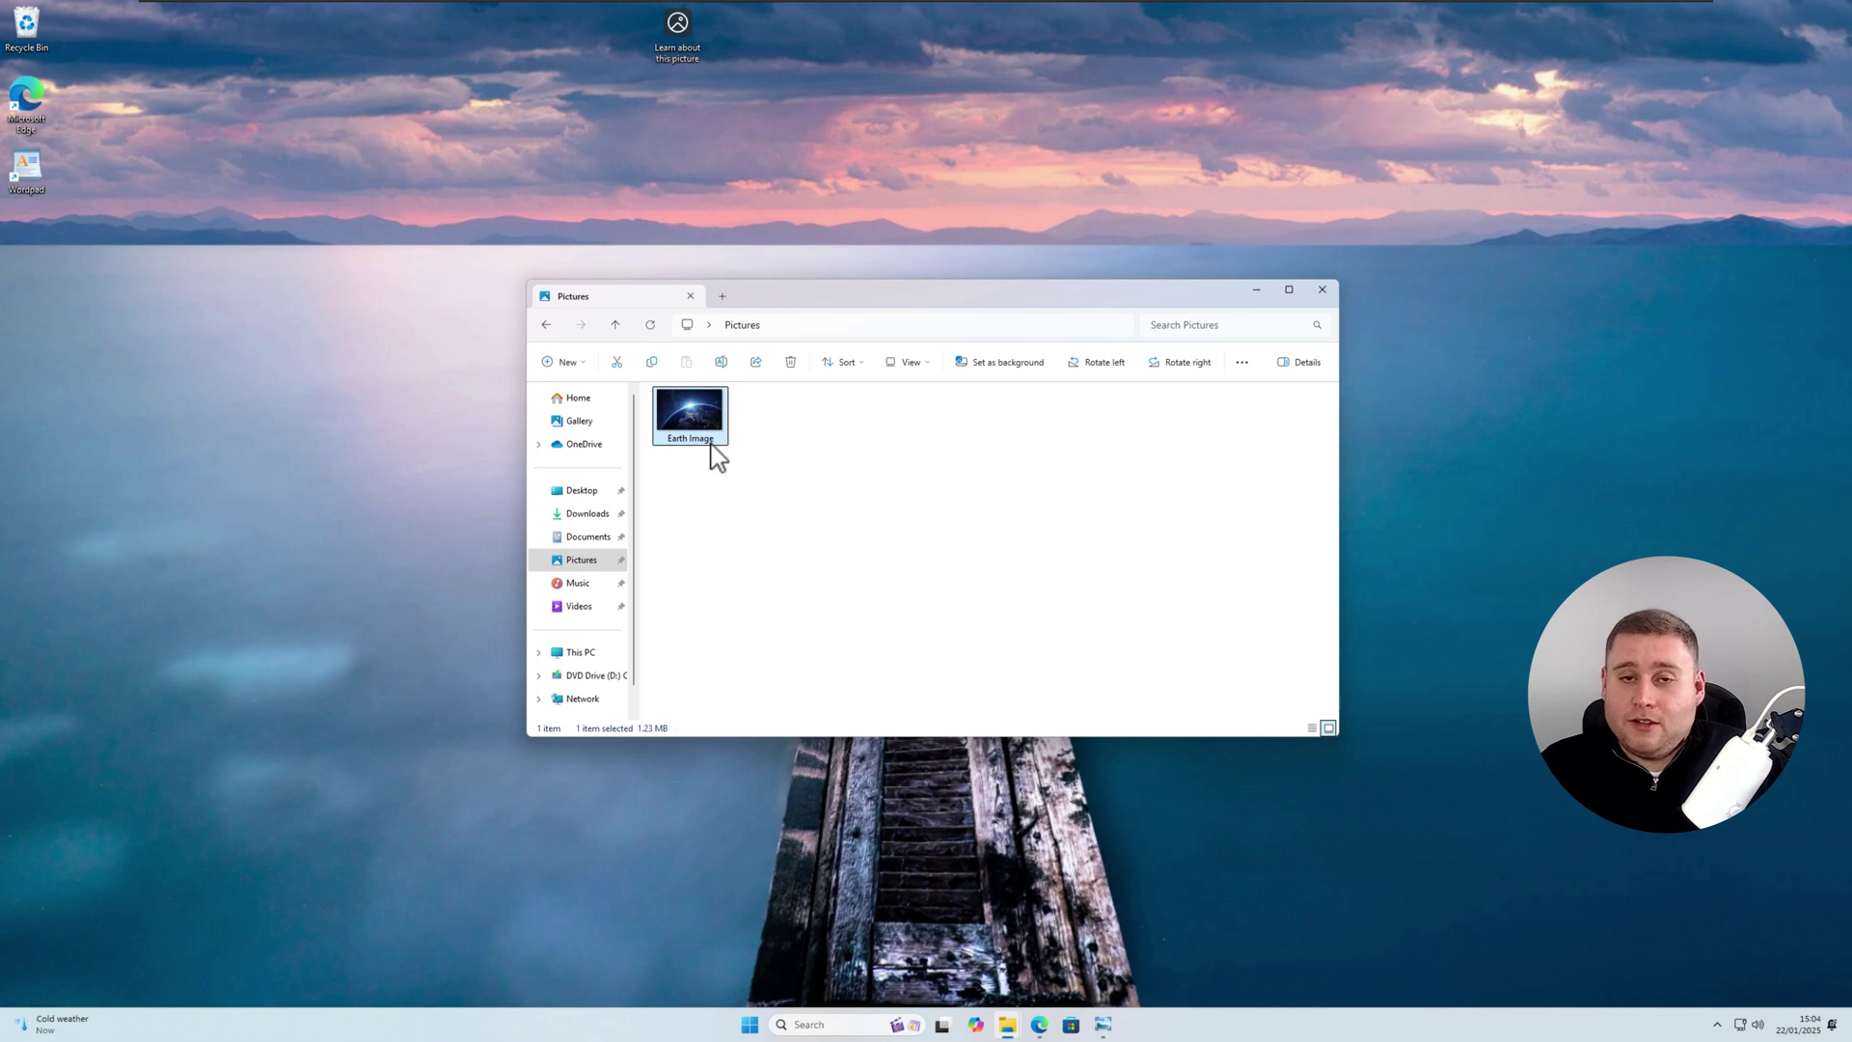
double_click(721, 420)
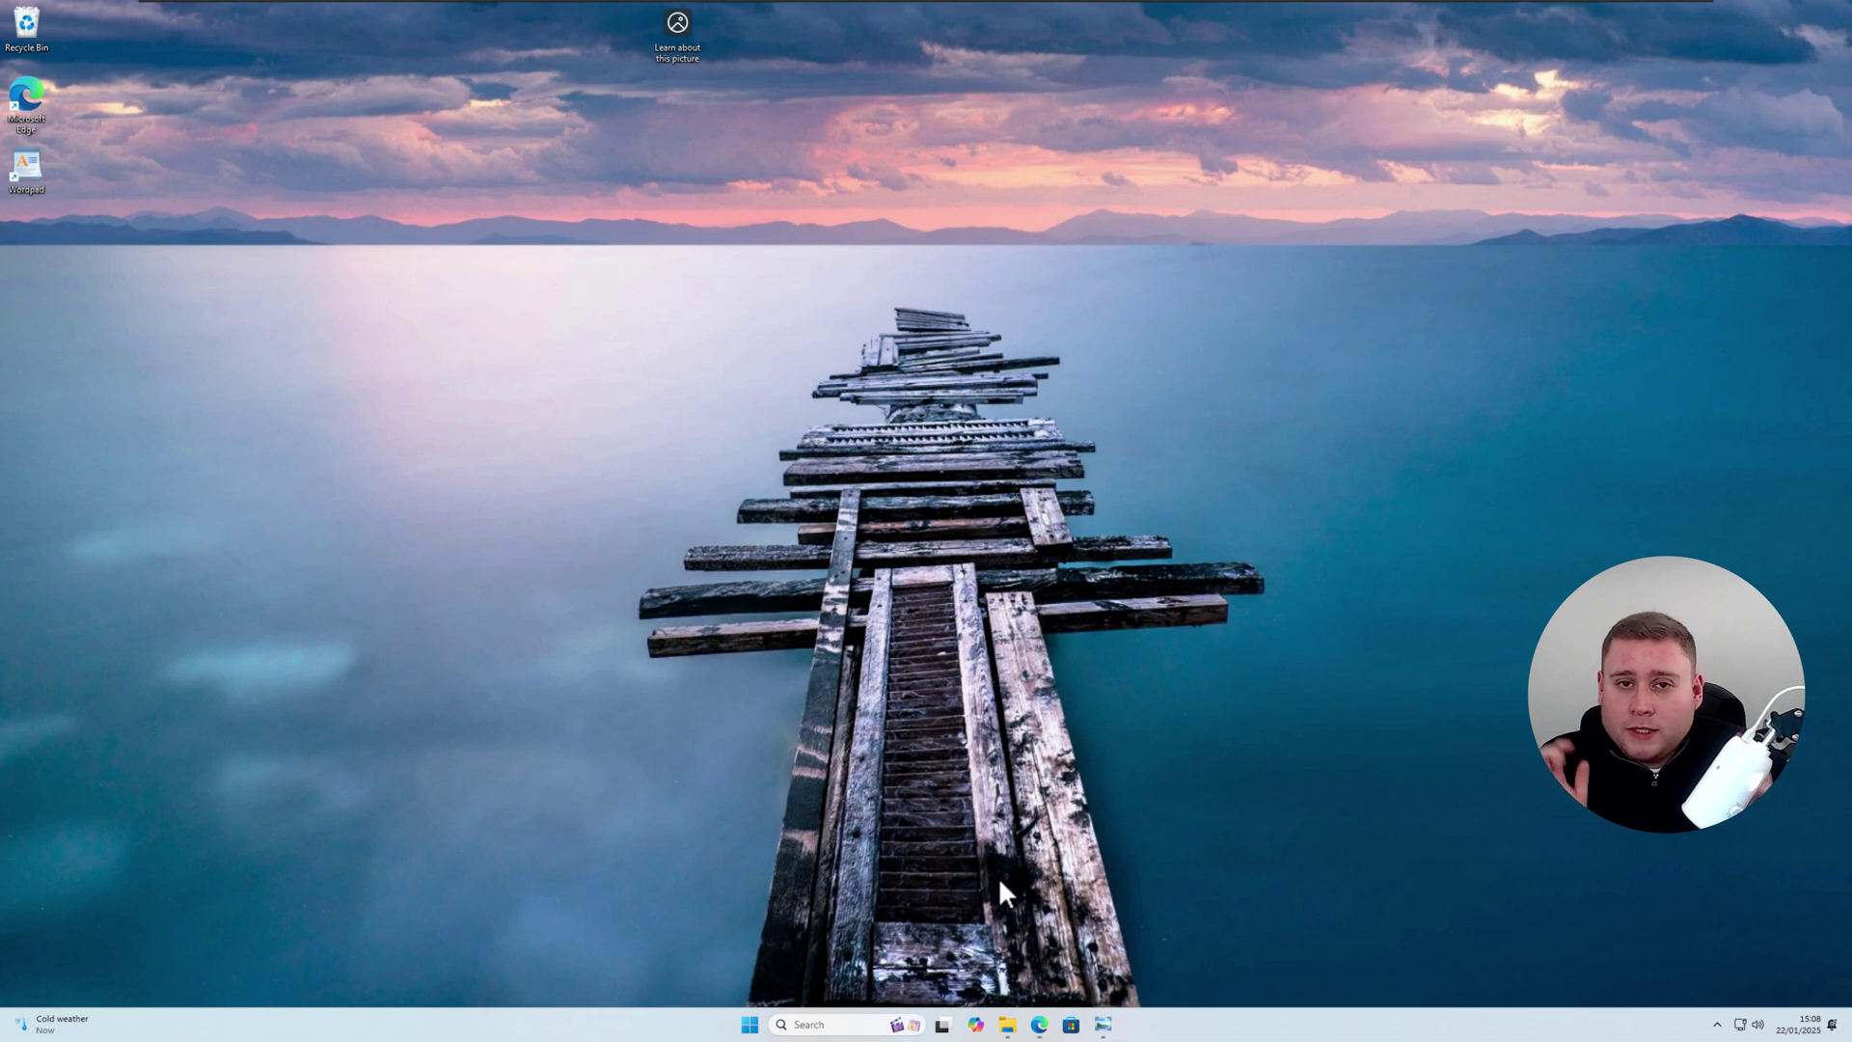
- Switch to Microsoft Edge, download ep_setup.exe from the latest ExplorerPatcher release on GitHub, and run it with permission to make changes
left_click(1038, 1026)
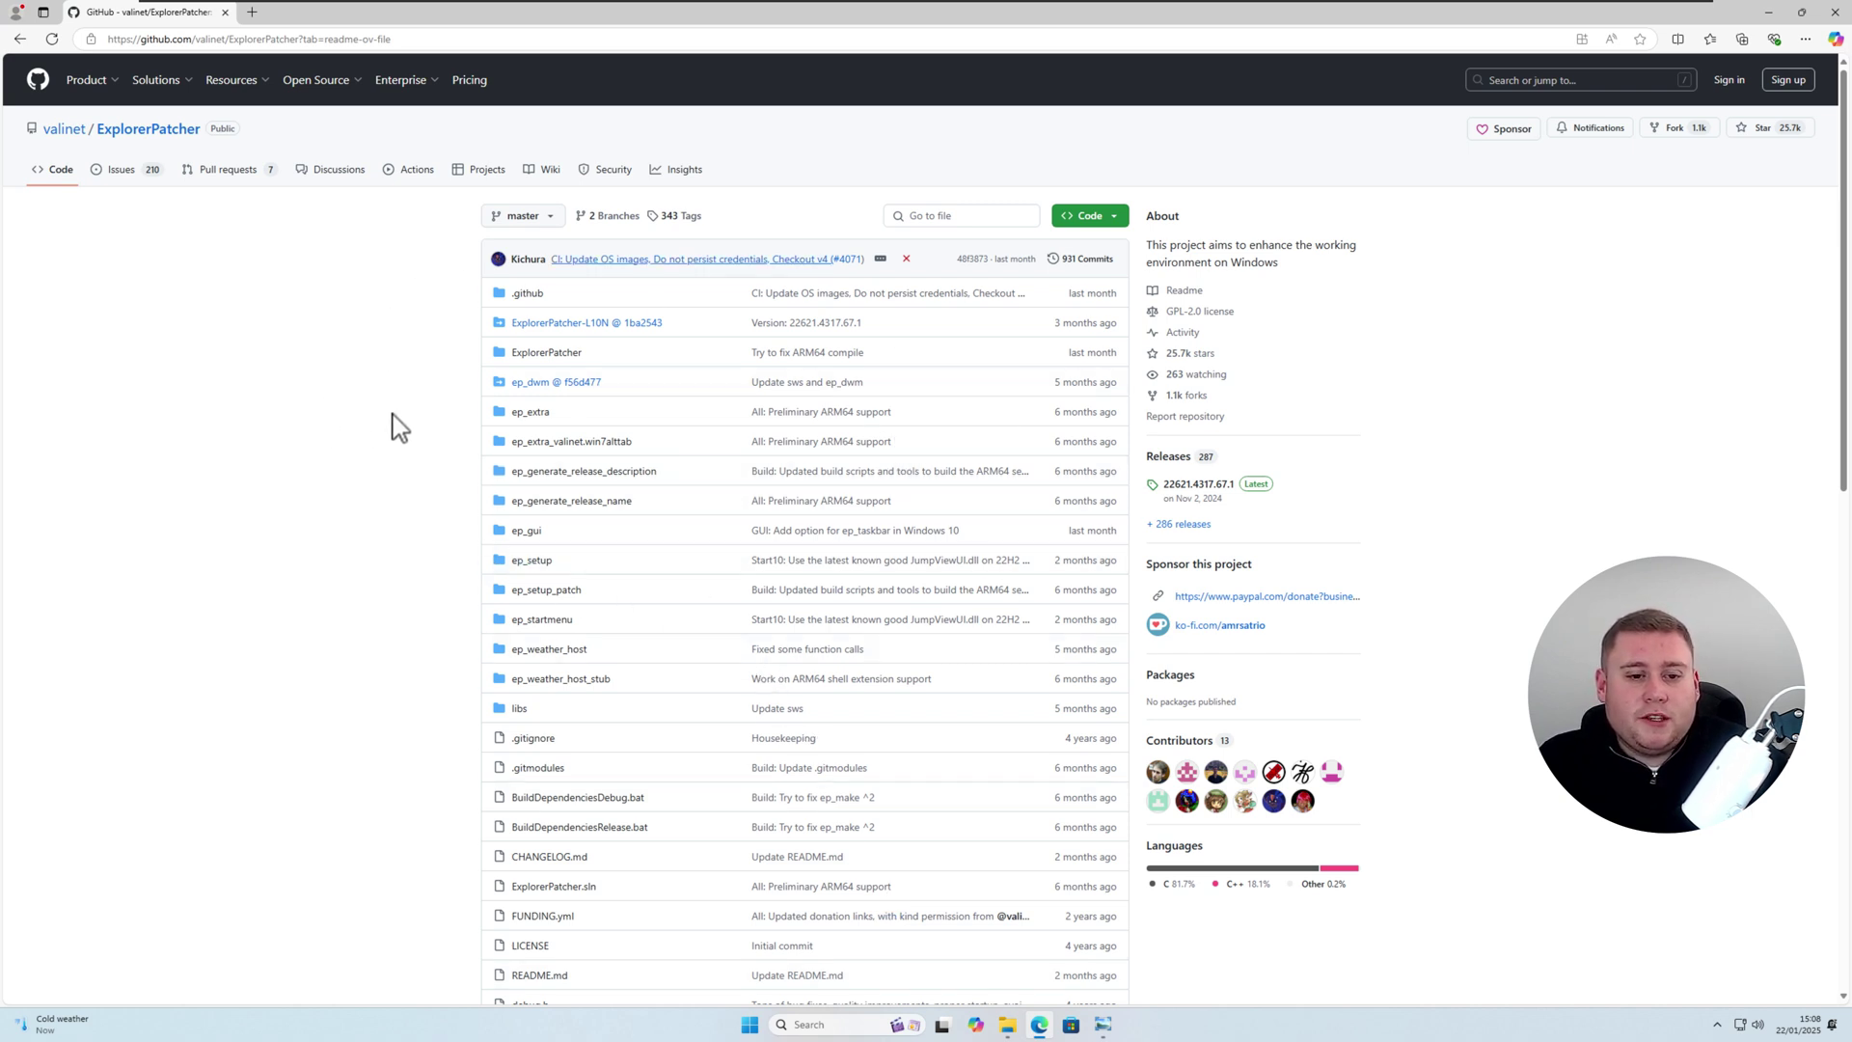
scroll(290, 406, "down", 4)
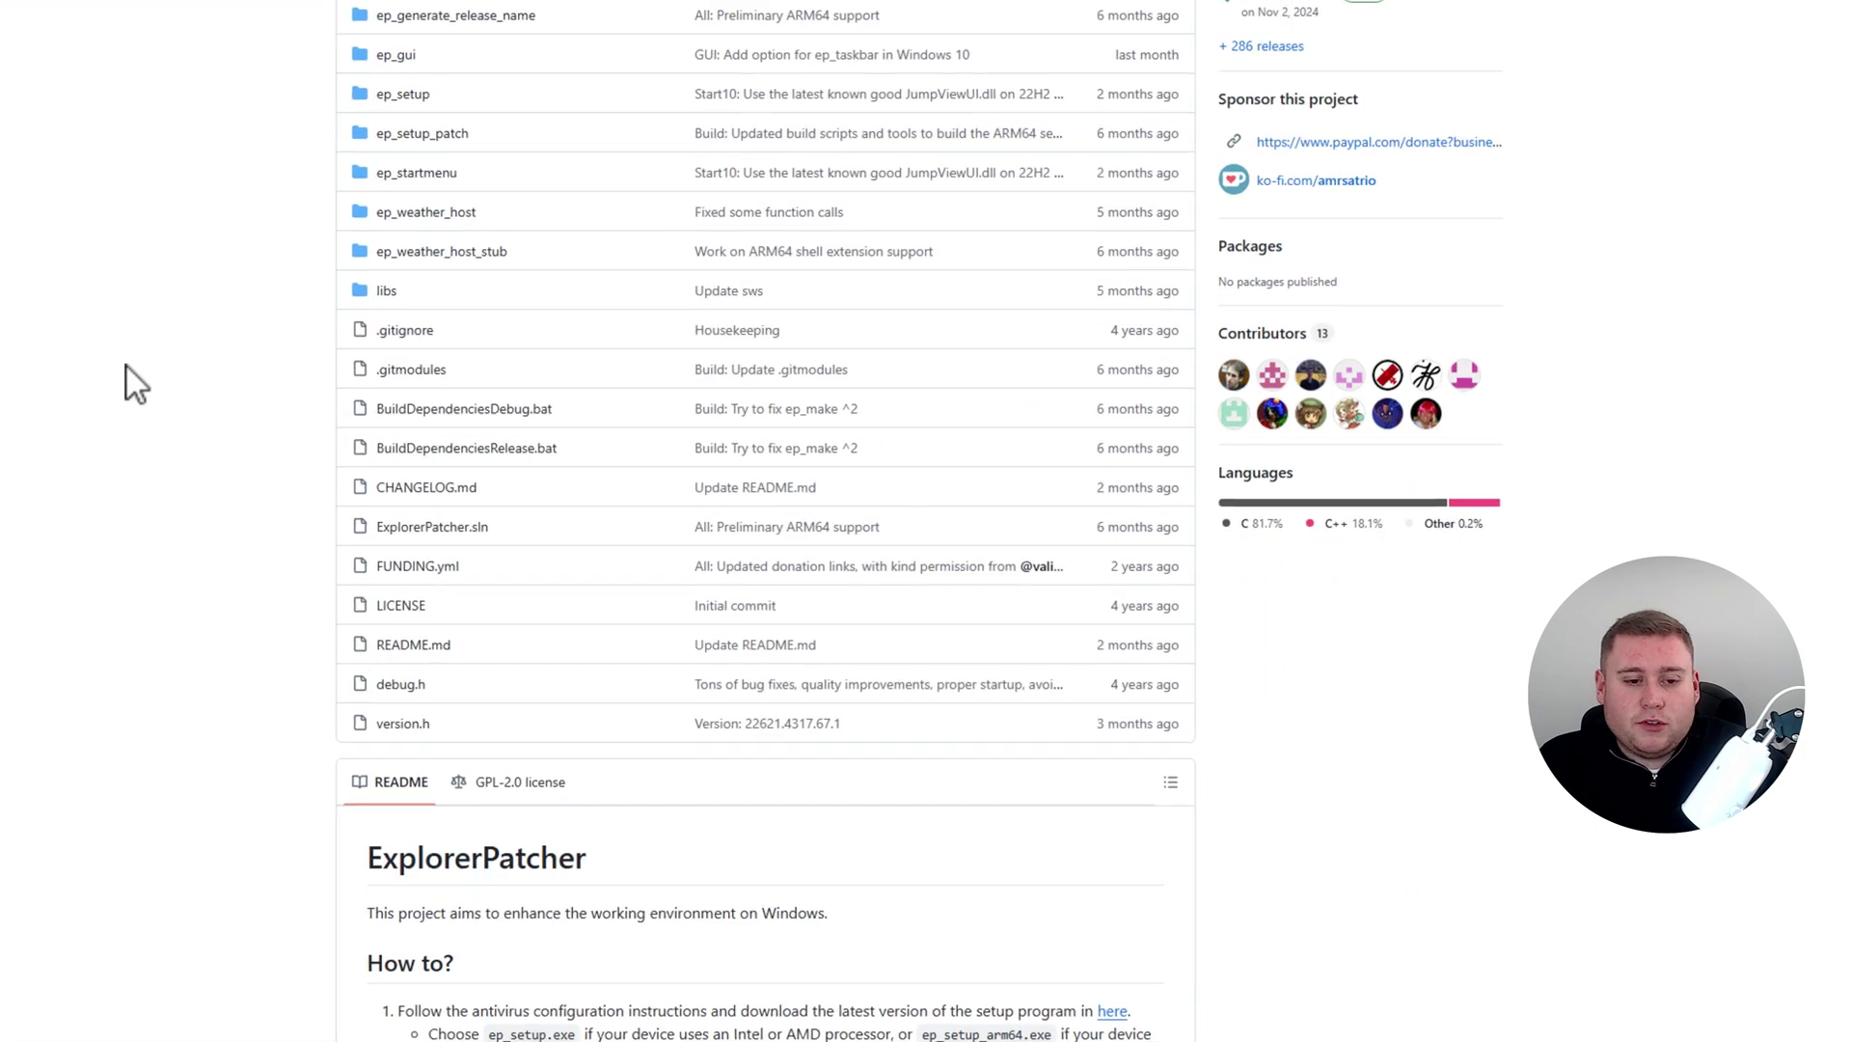
scroll(135, 369, "down", 5)
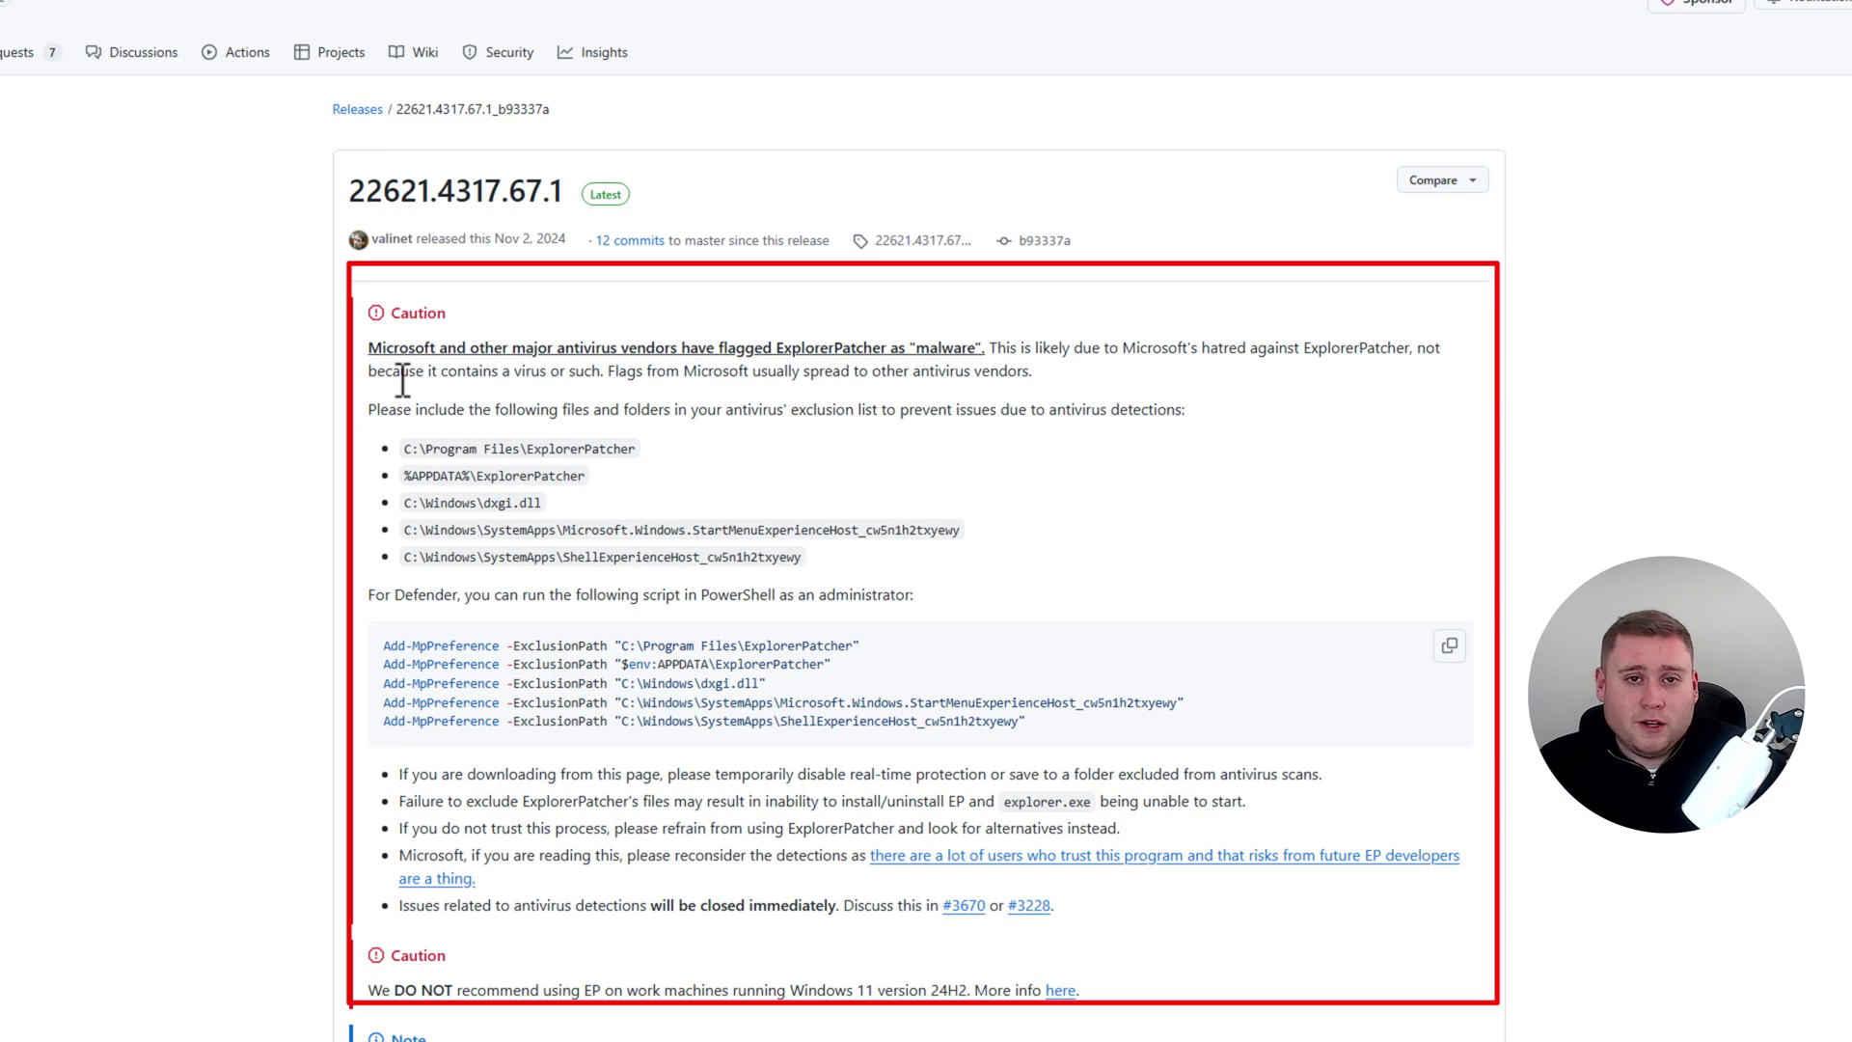
scroll(579, 396, "down", 7)
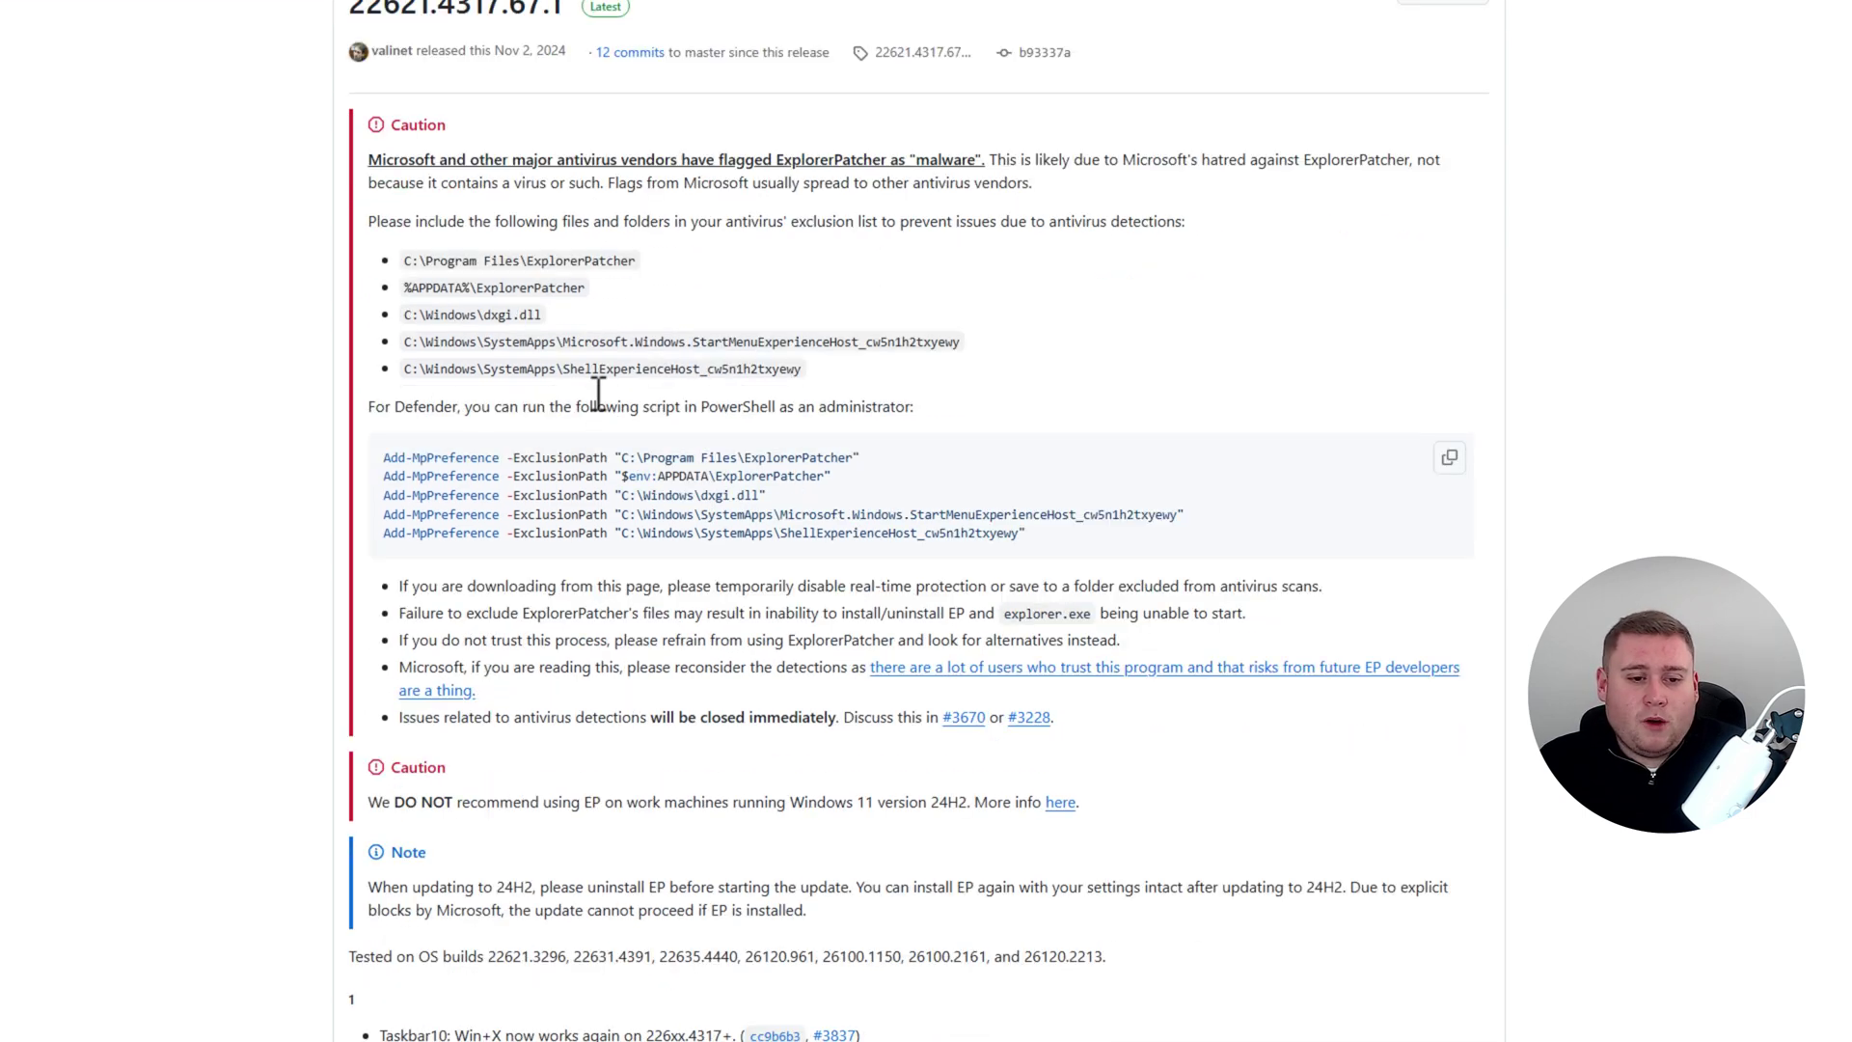
scroll(603, 410, "down", 4)
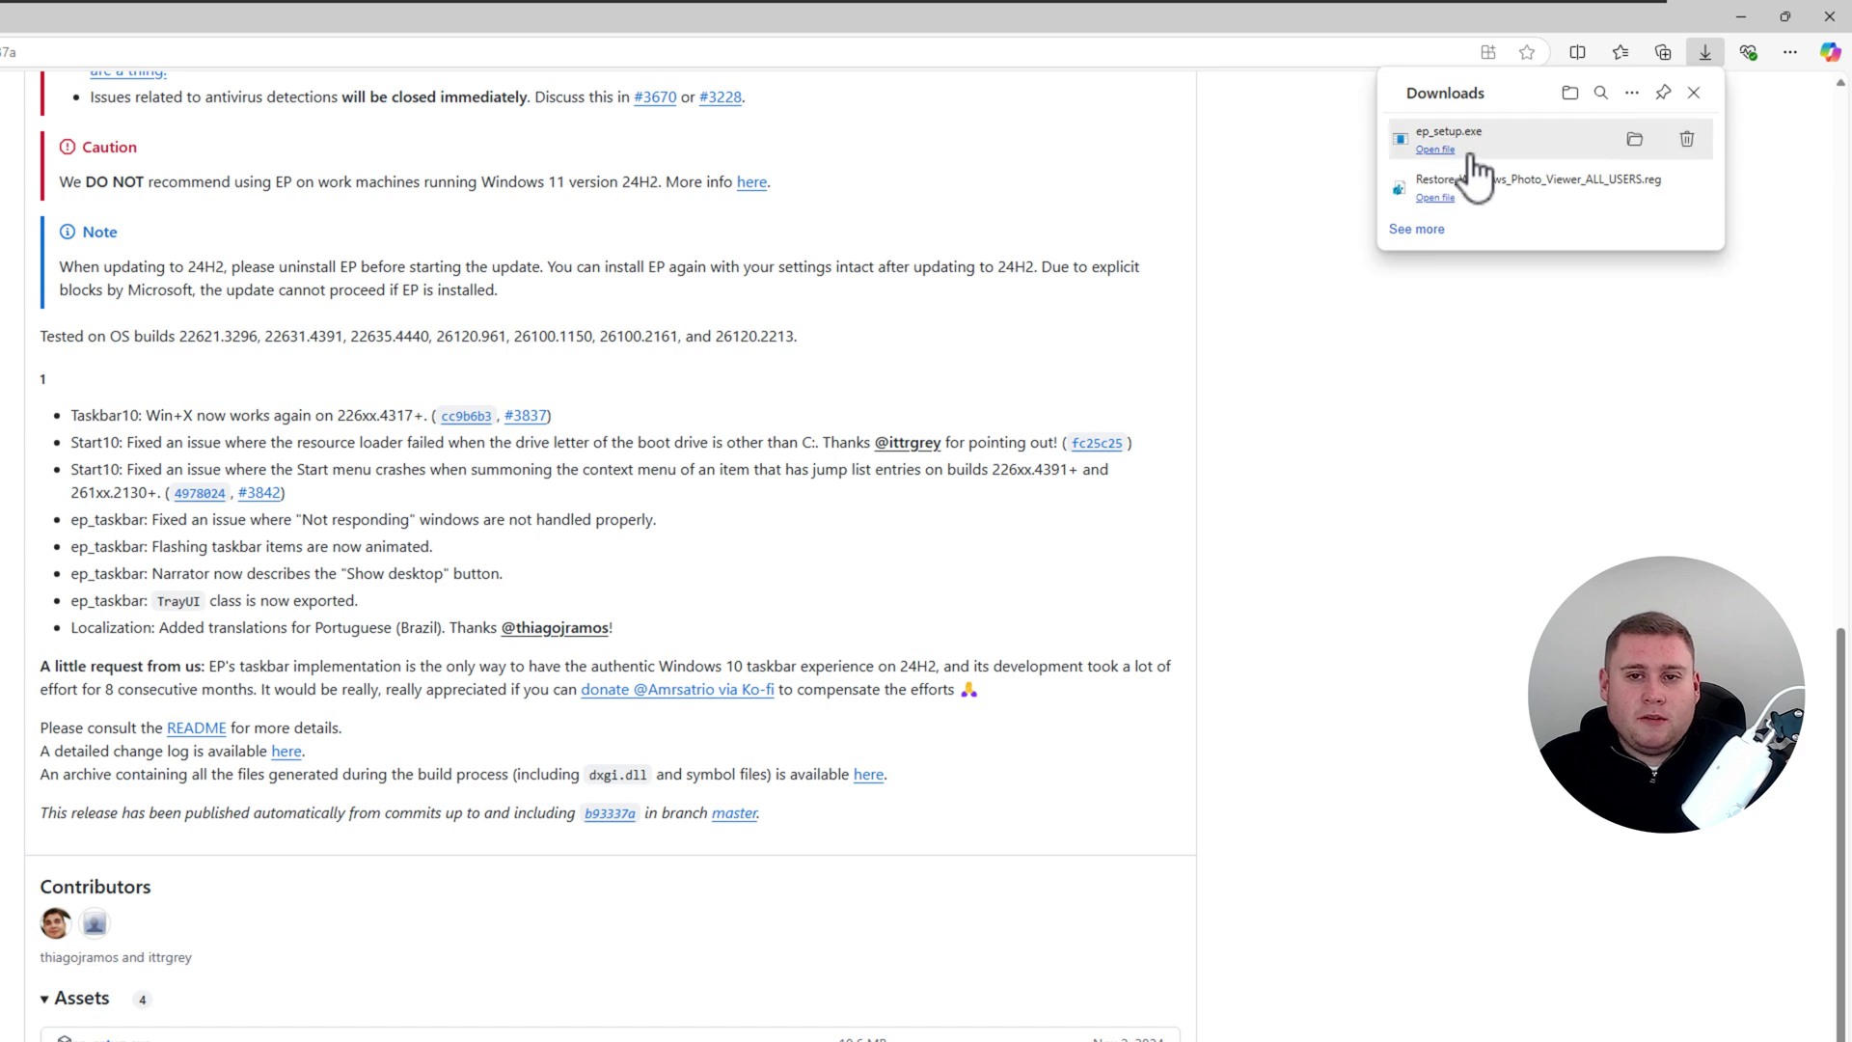
left_click(1471, 156)
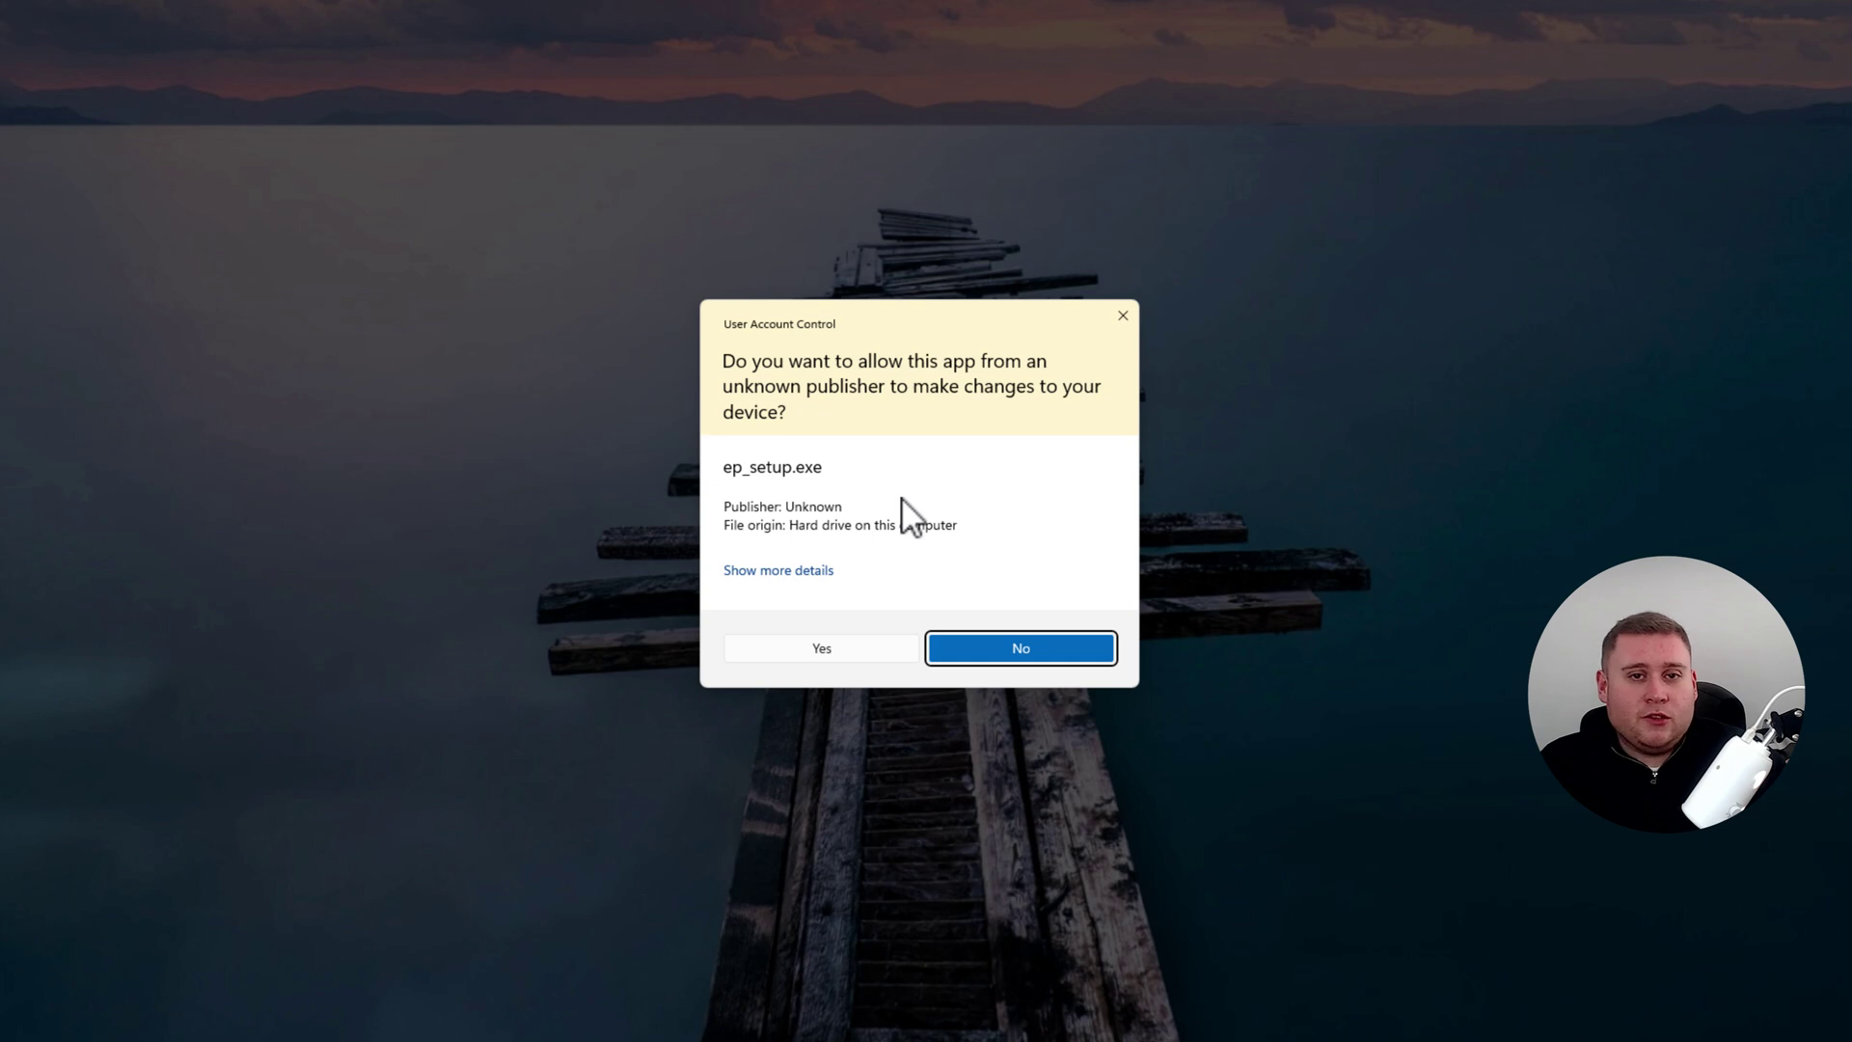
left_click(828, 648)
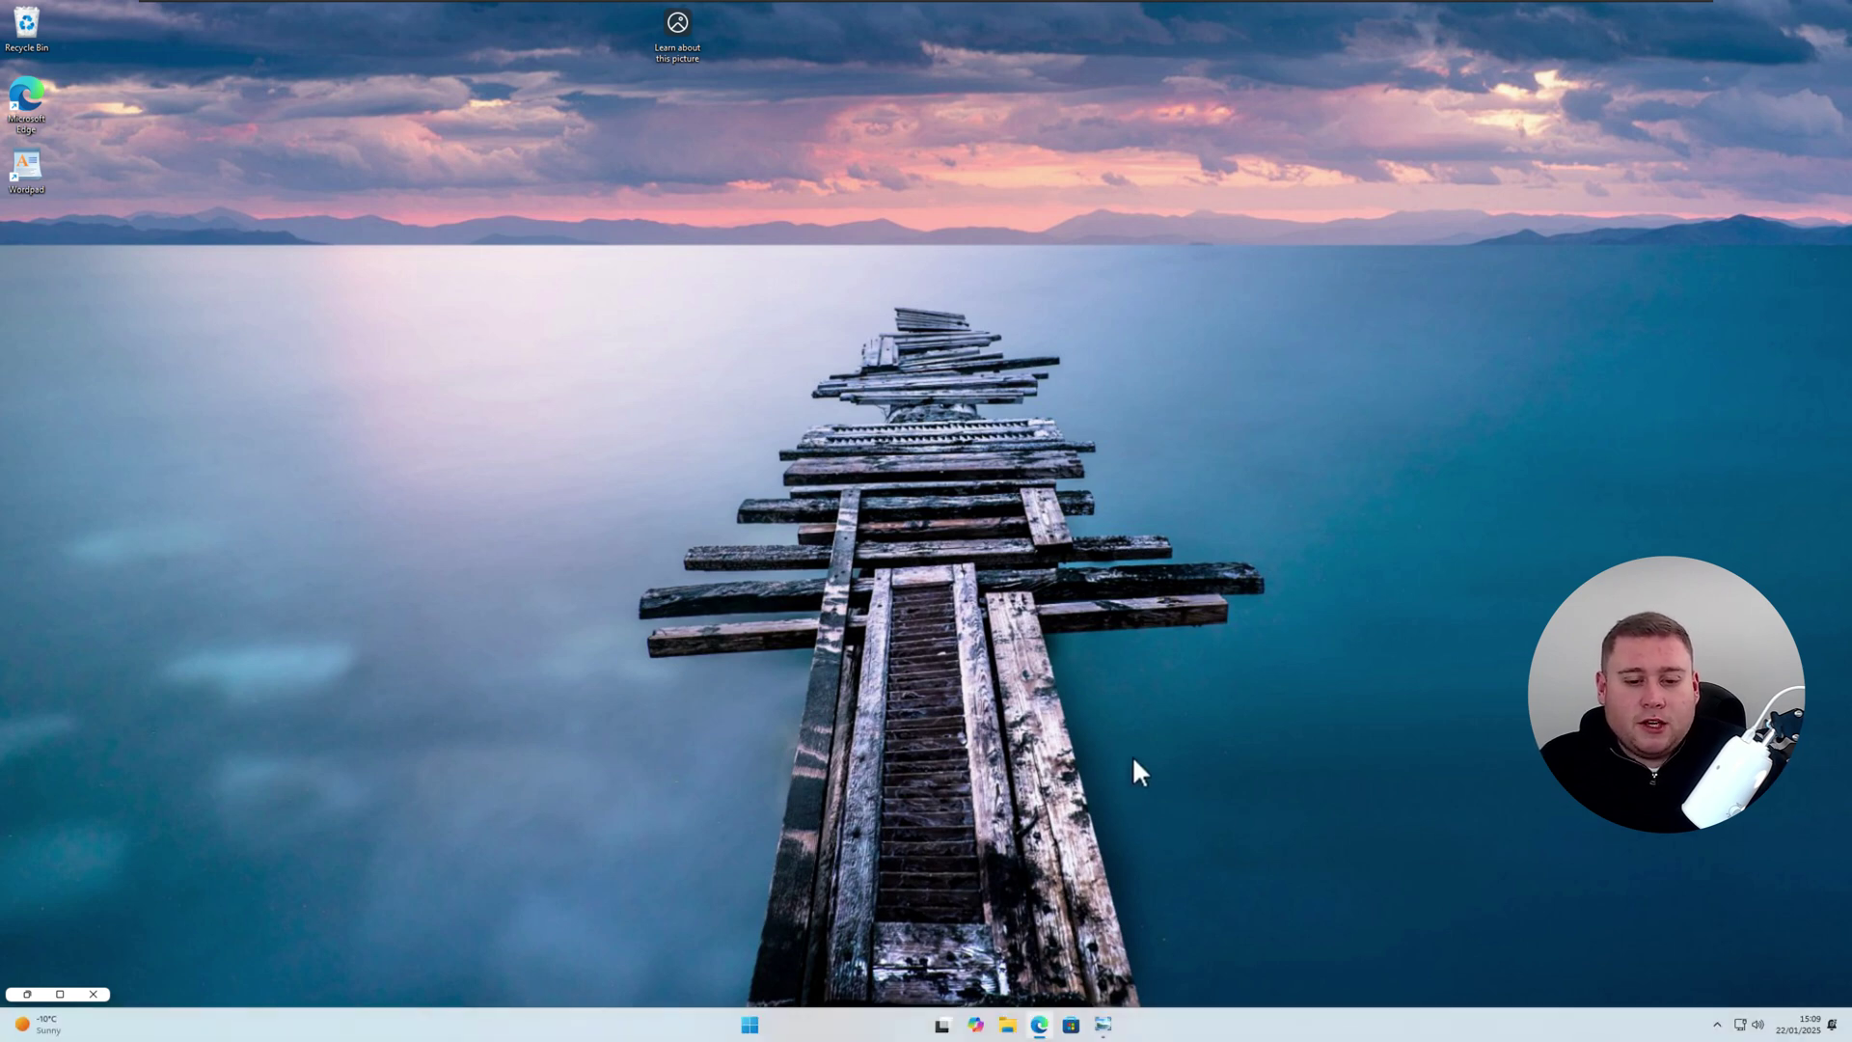
- In the ExplorerPatcher properties, set the taskbar style to Windows 10 (ExplorerPatcher), restart File Explorer, and check the Start menu
right_click(641, 1024)
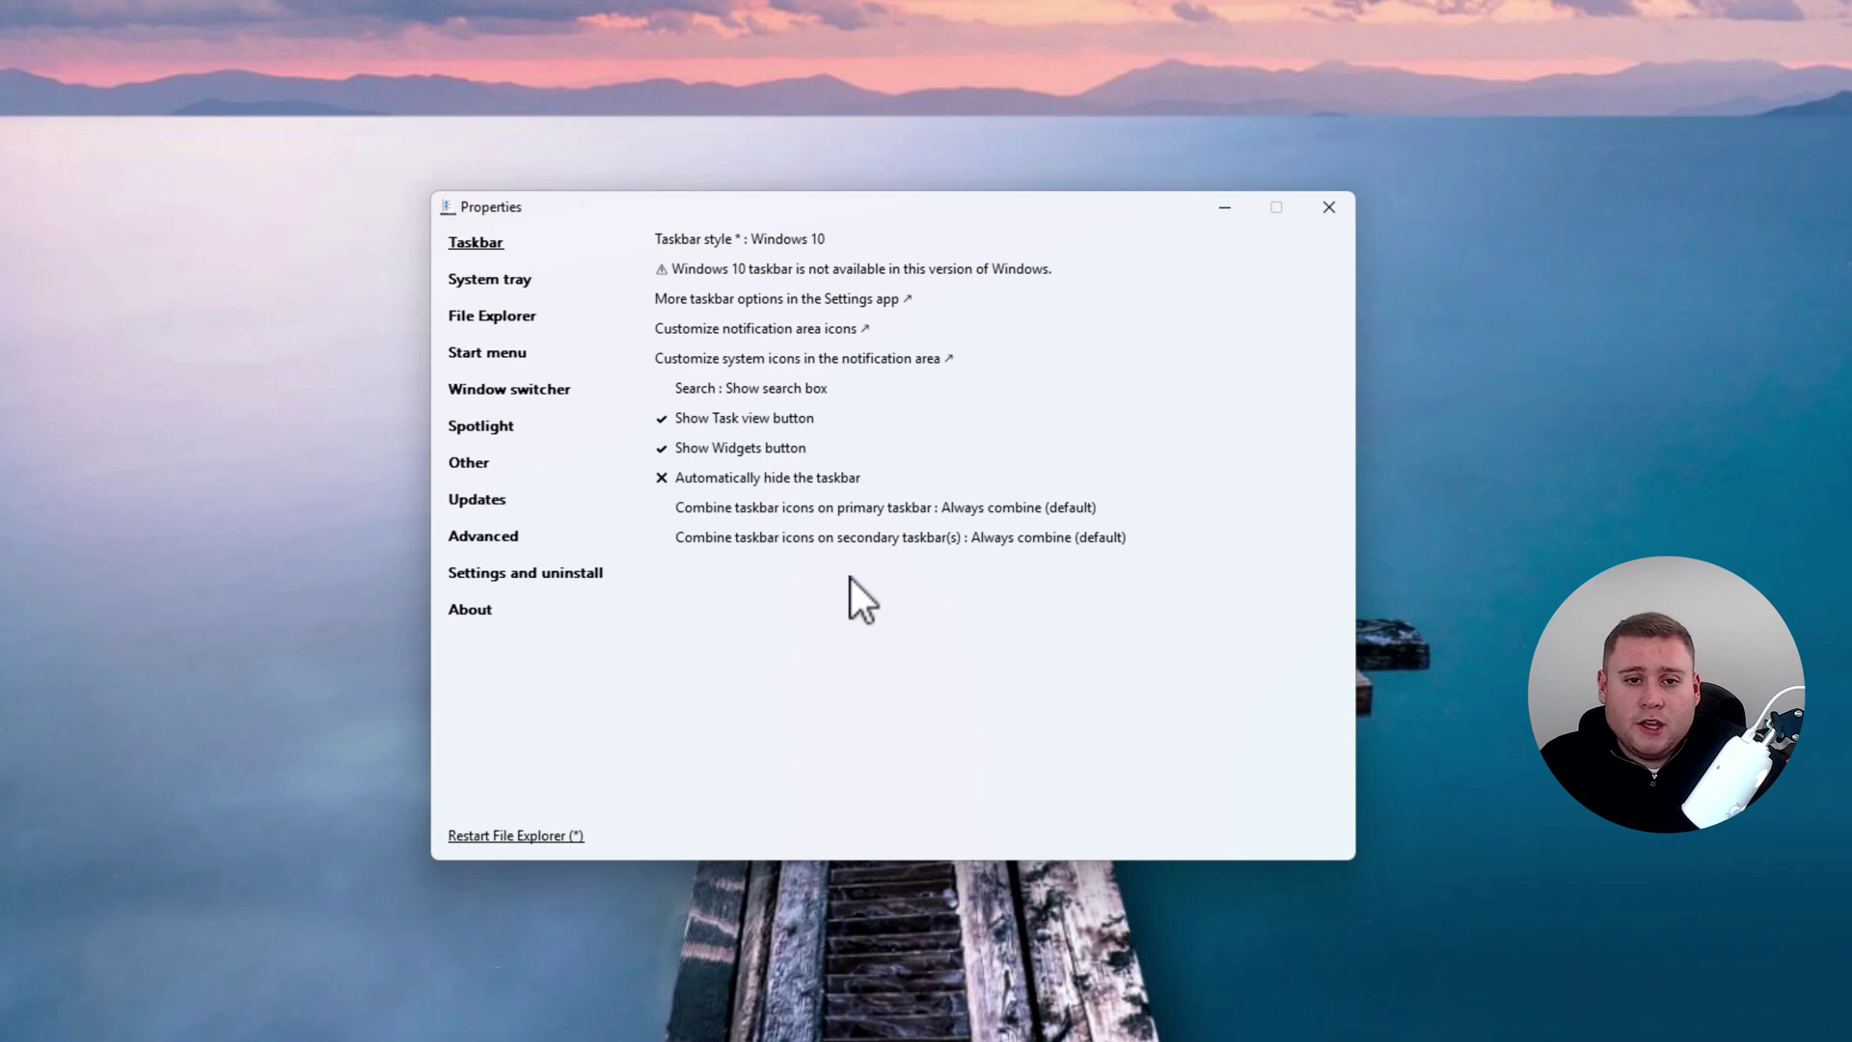
left_click(767, 239)
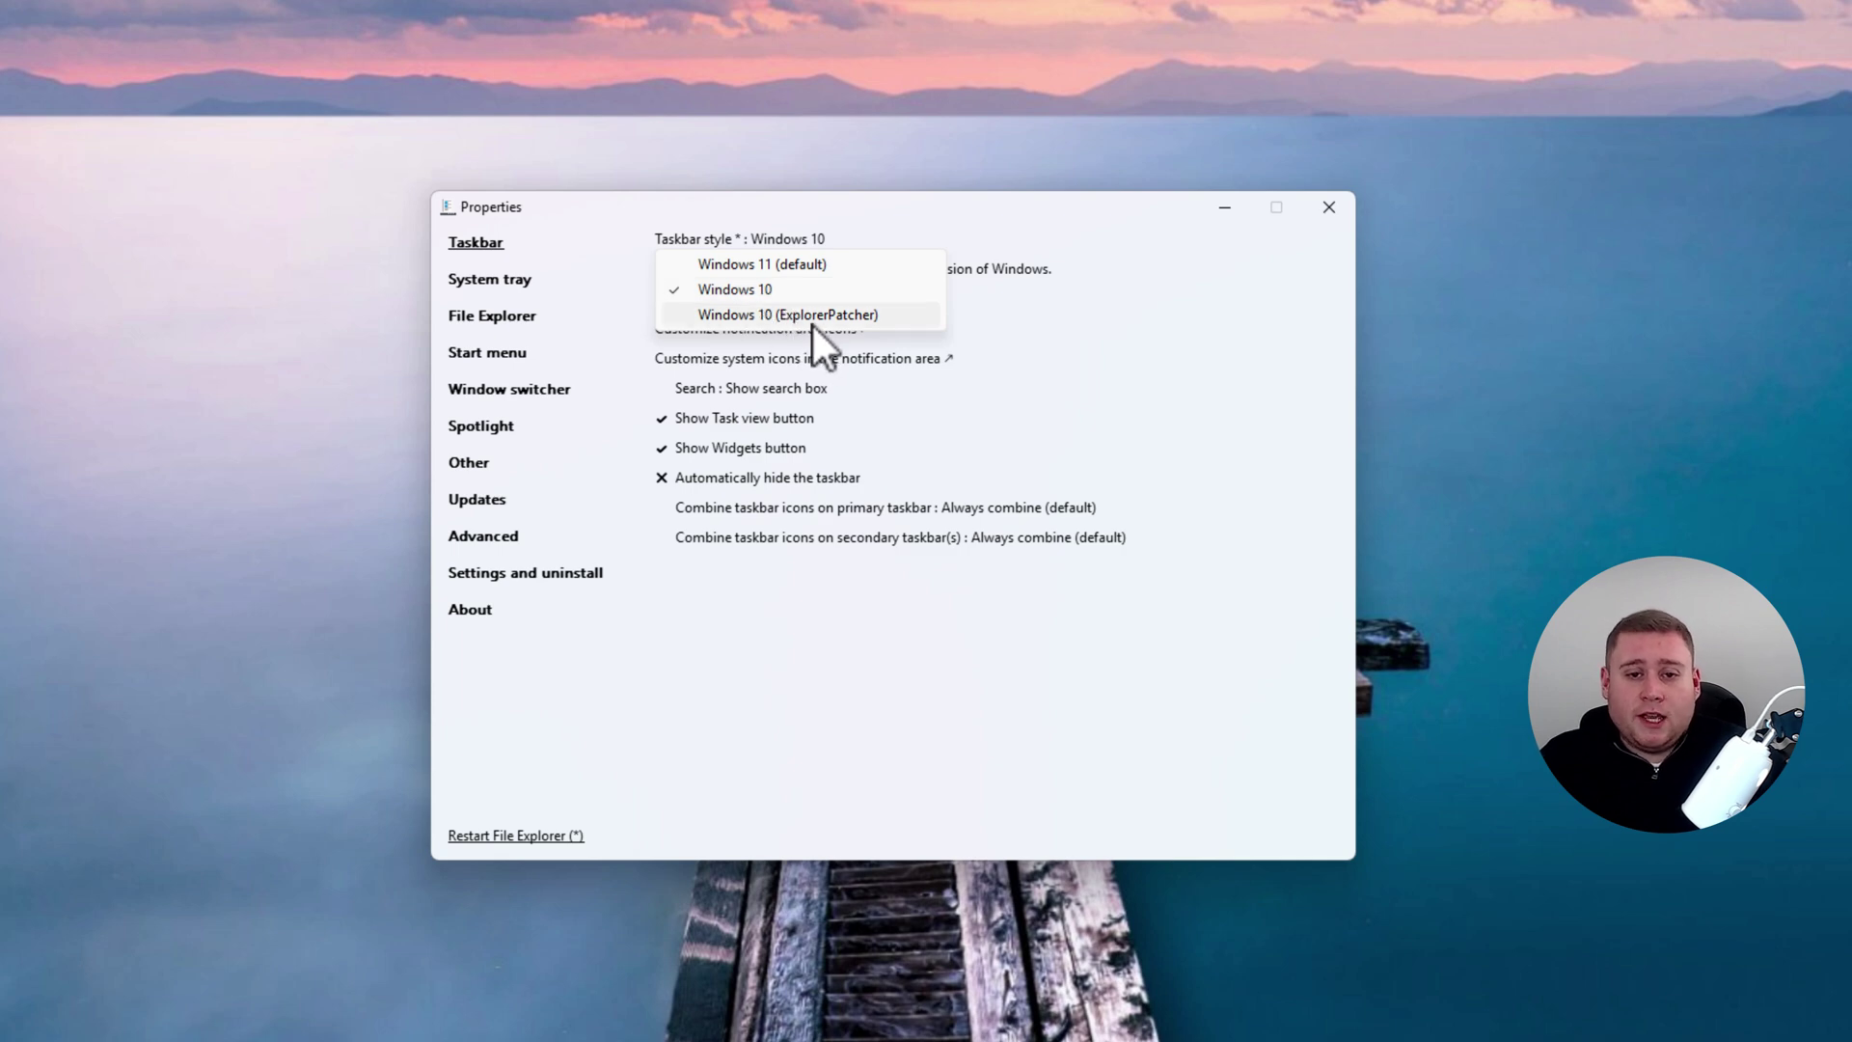
left_click(791, 316)
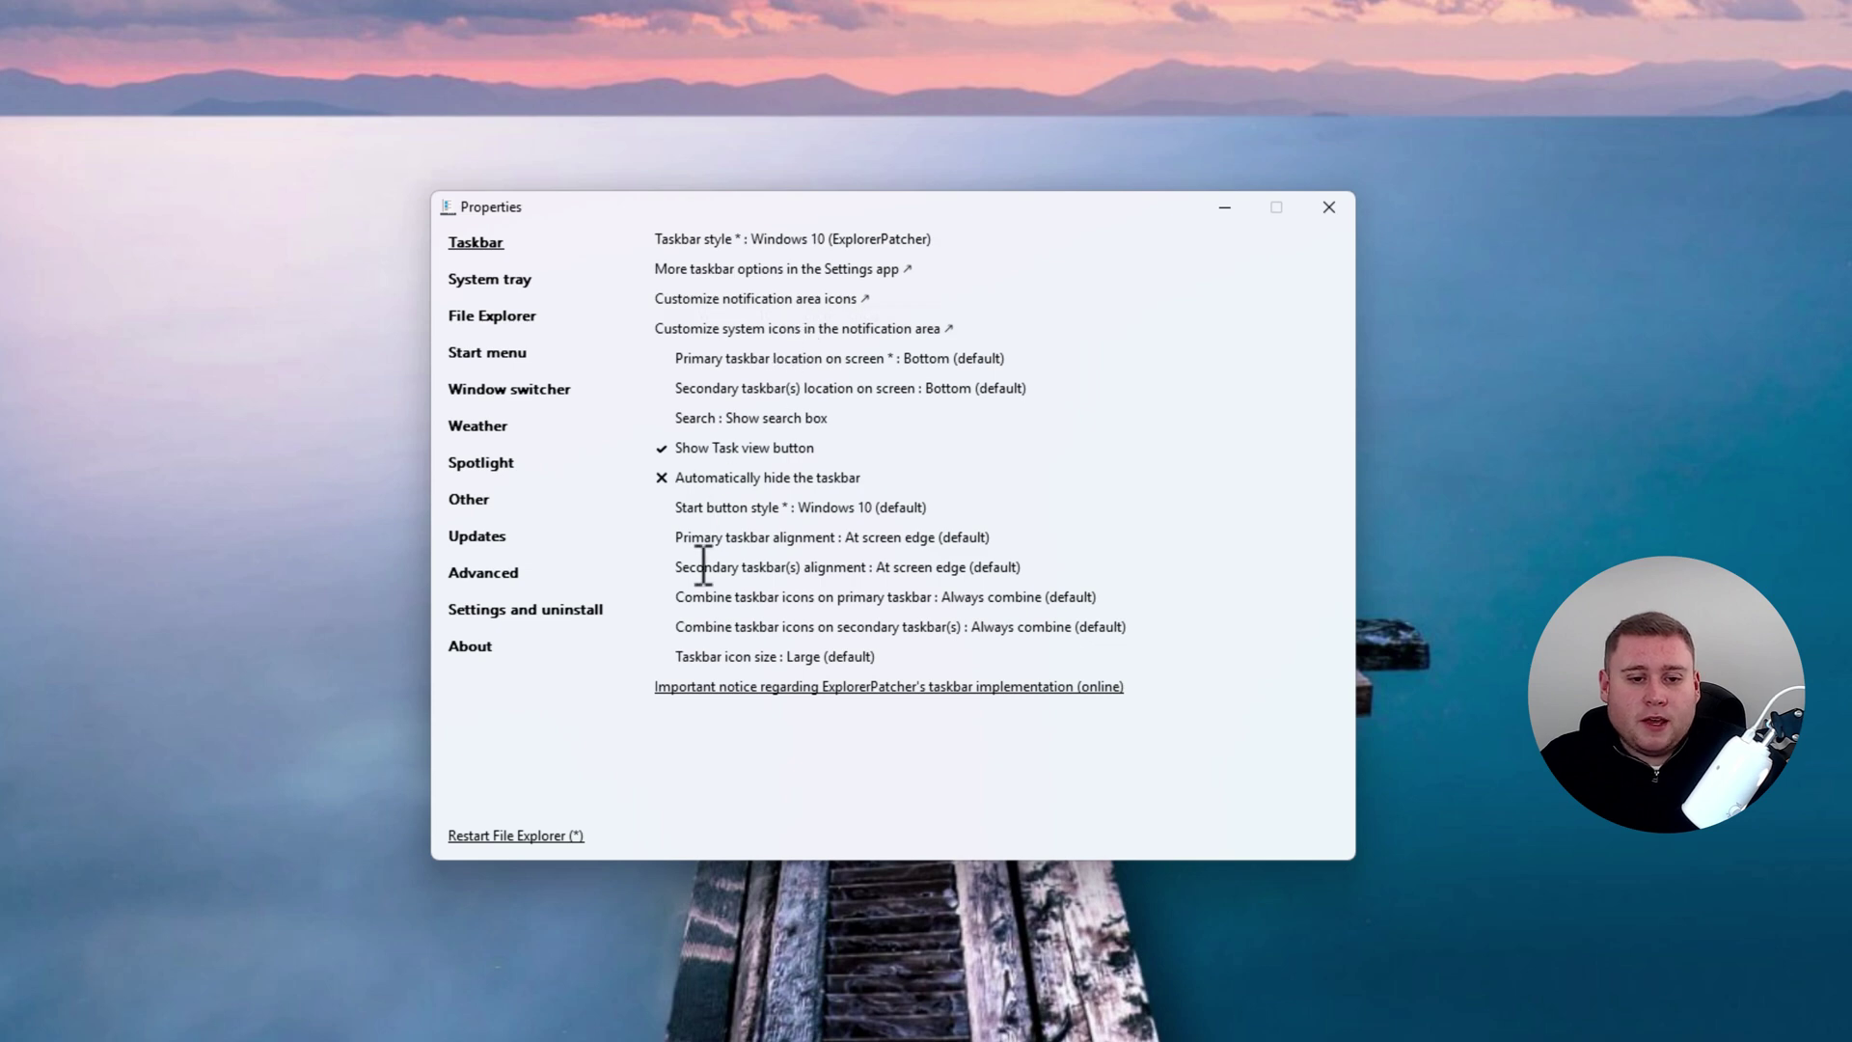
left_click(516, 836)
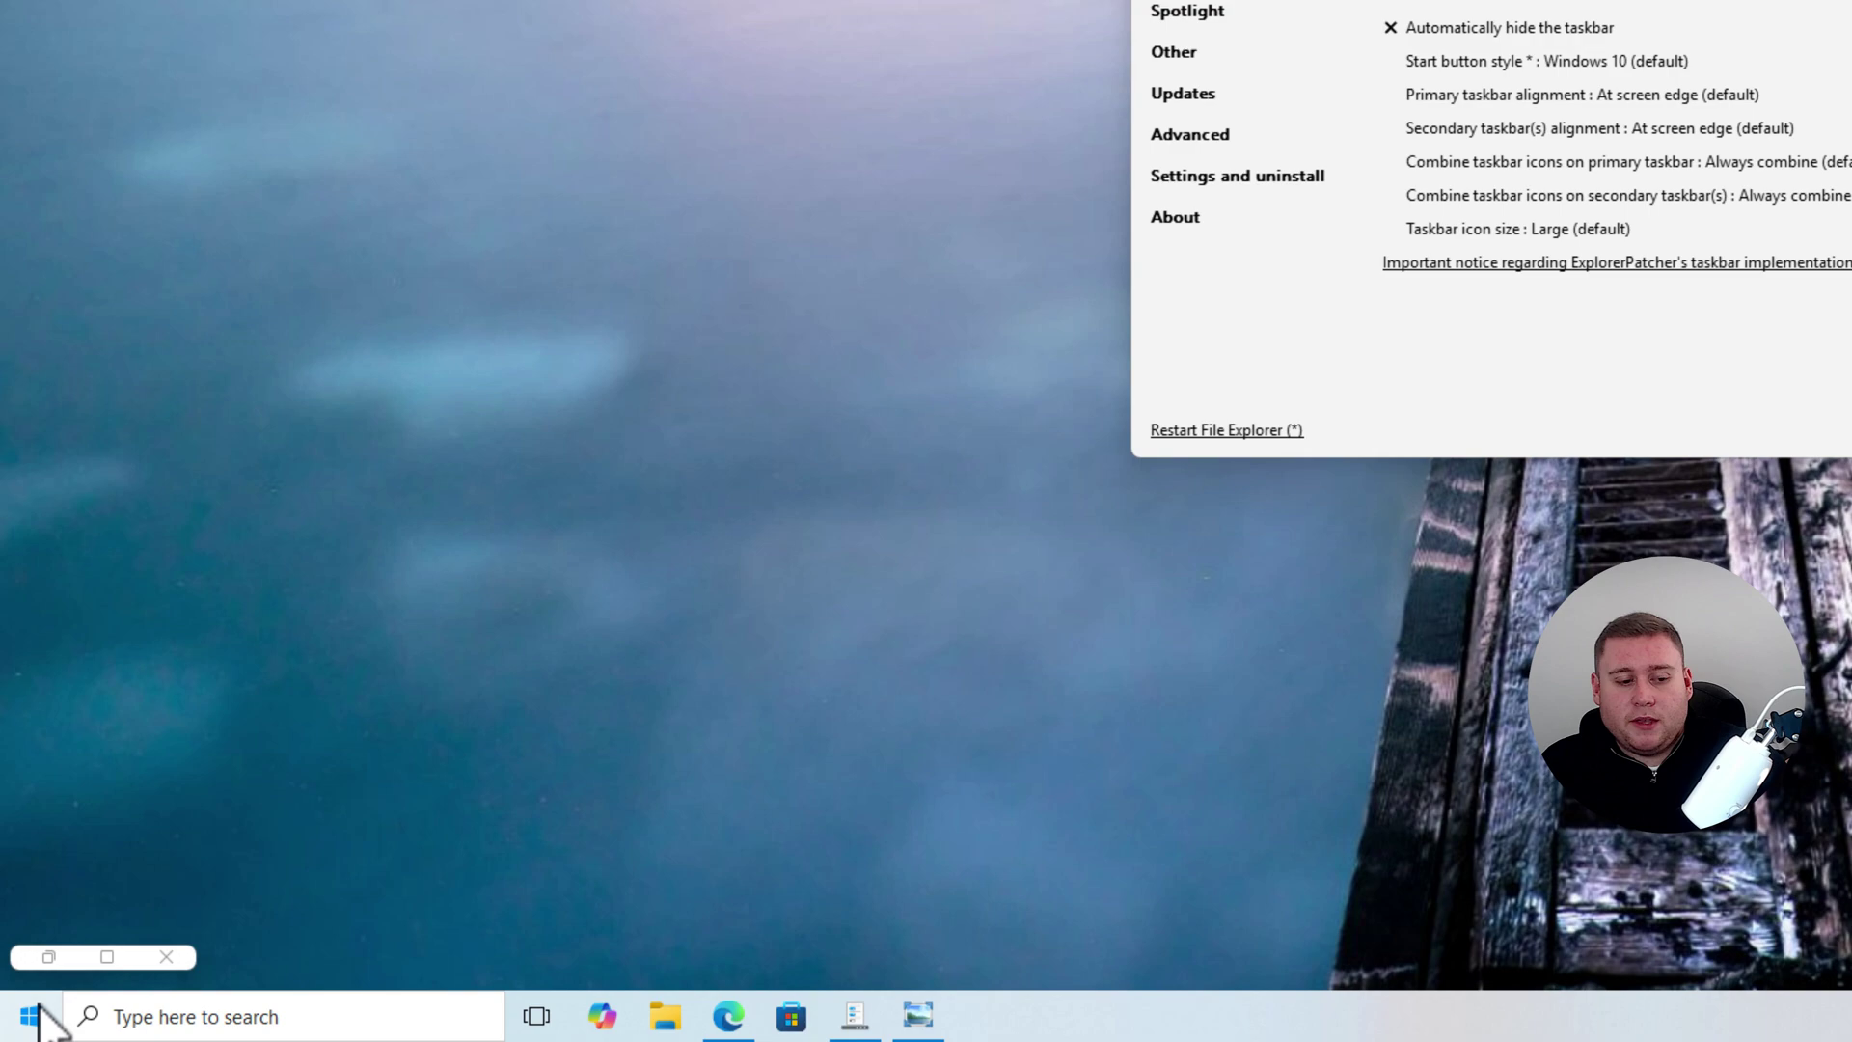
left_click(38, 1013)
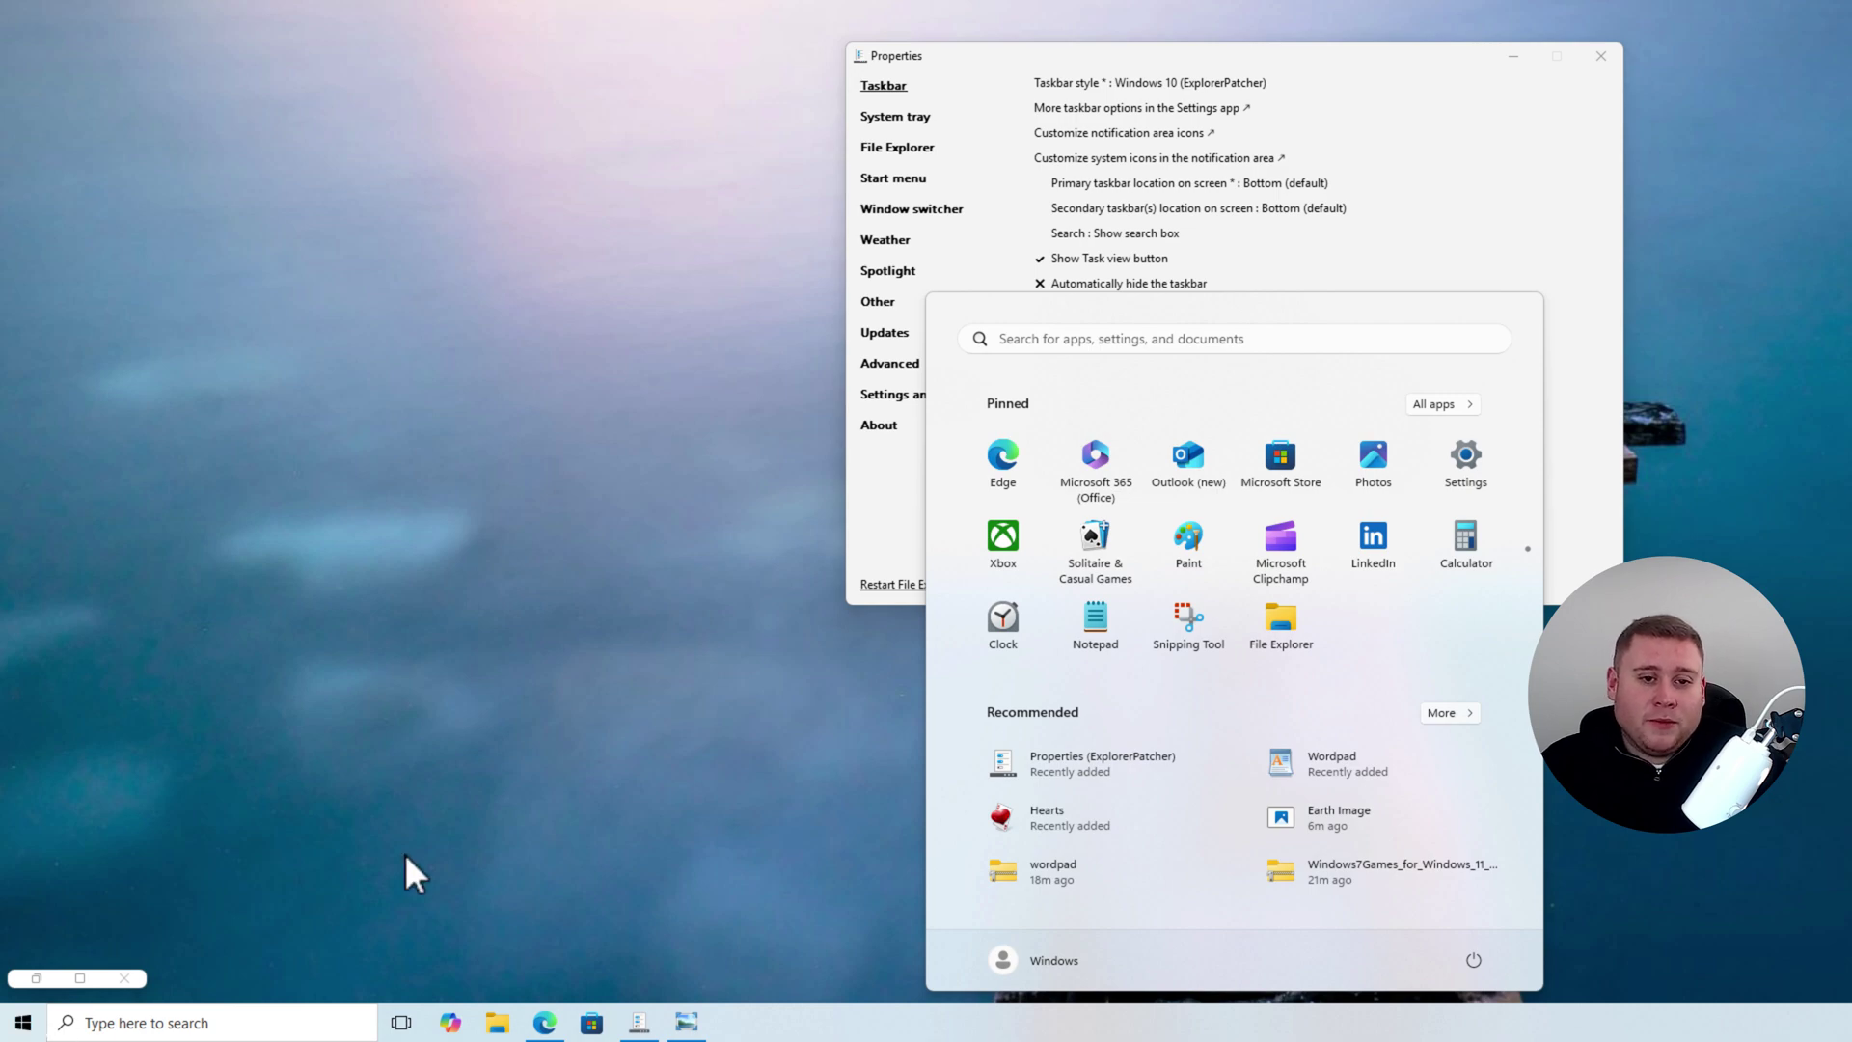
left_click(875, 521)
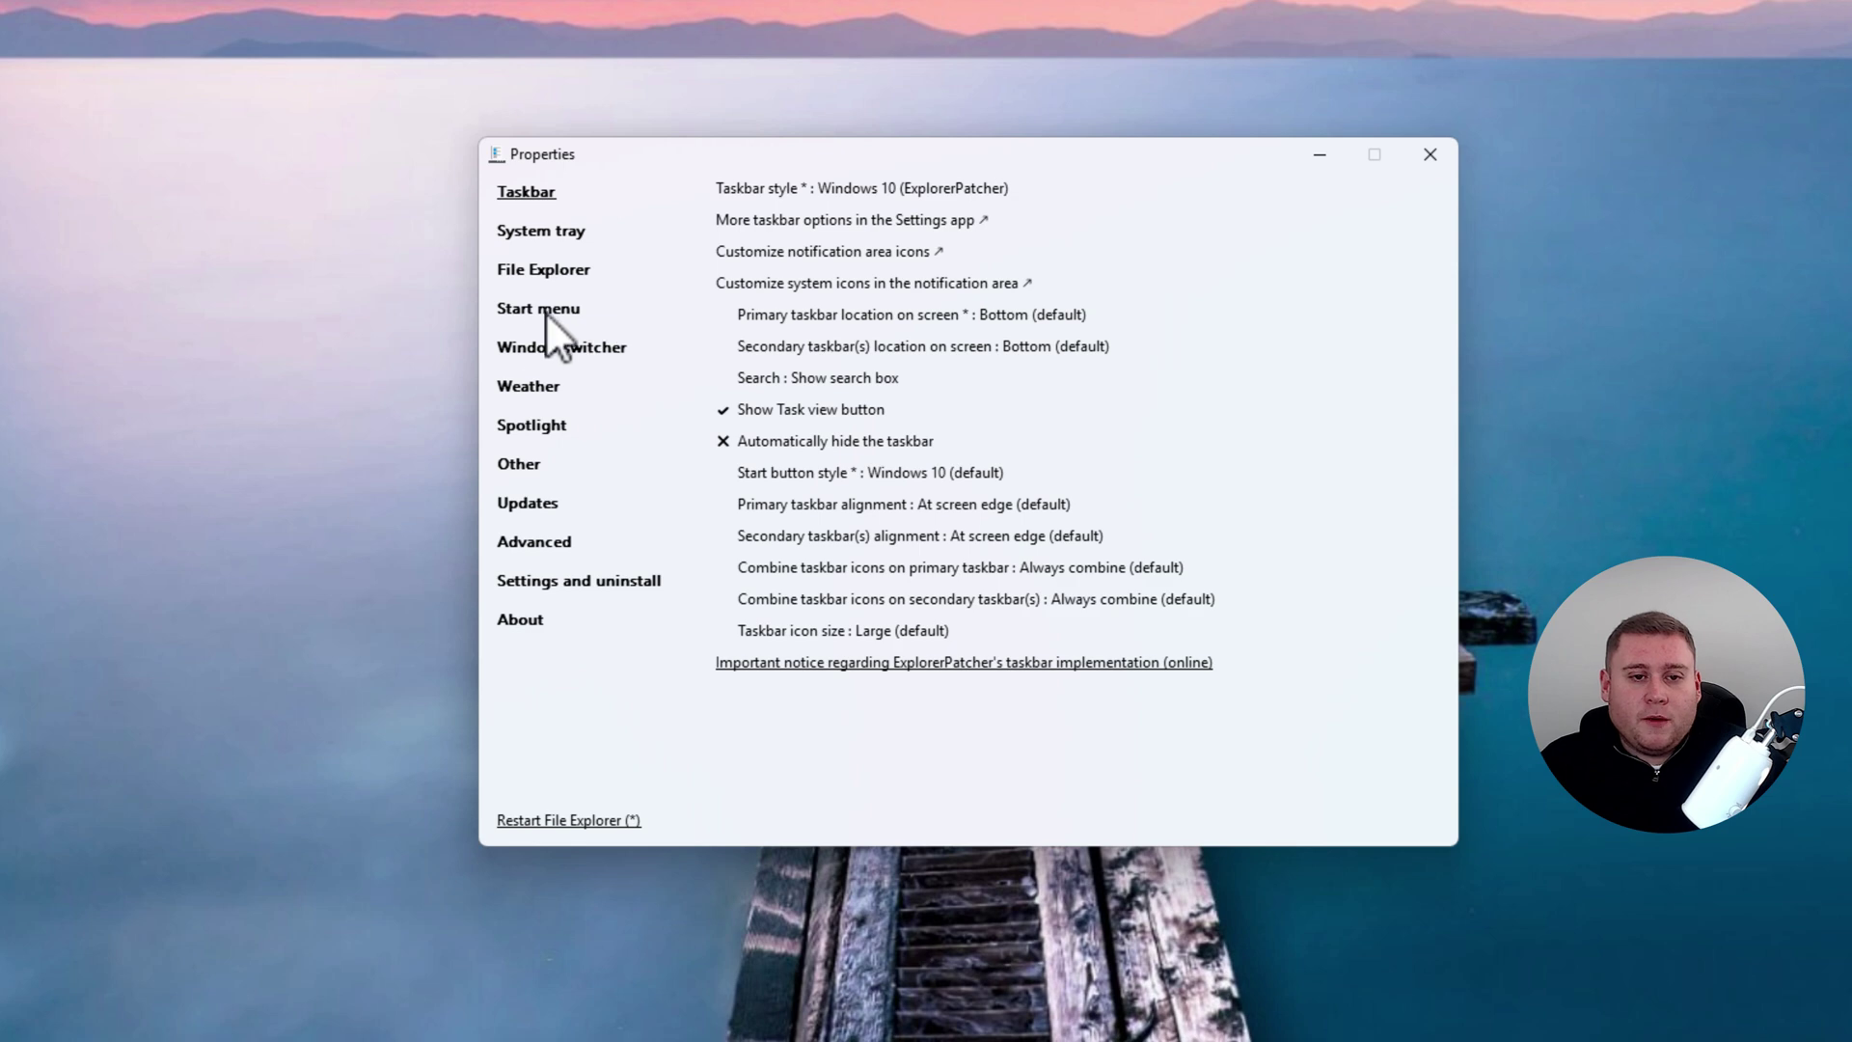
- Set the Start menu's position on screen to At screen edge, restart File Explorer, and check where the menu opens
left_click(536, 309)
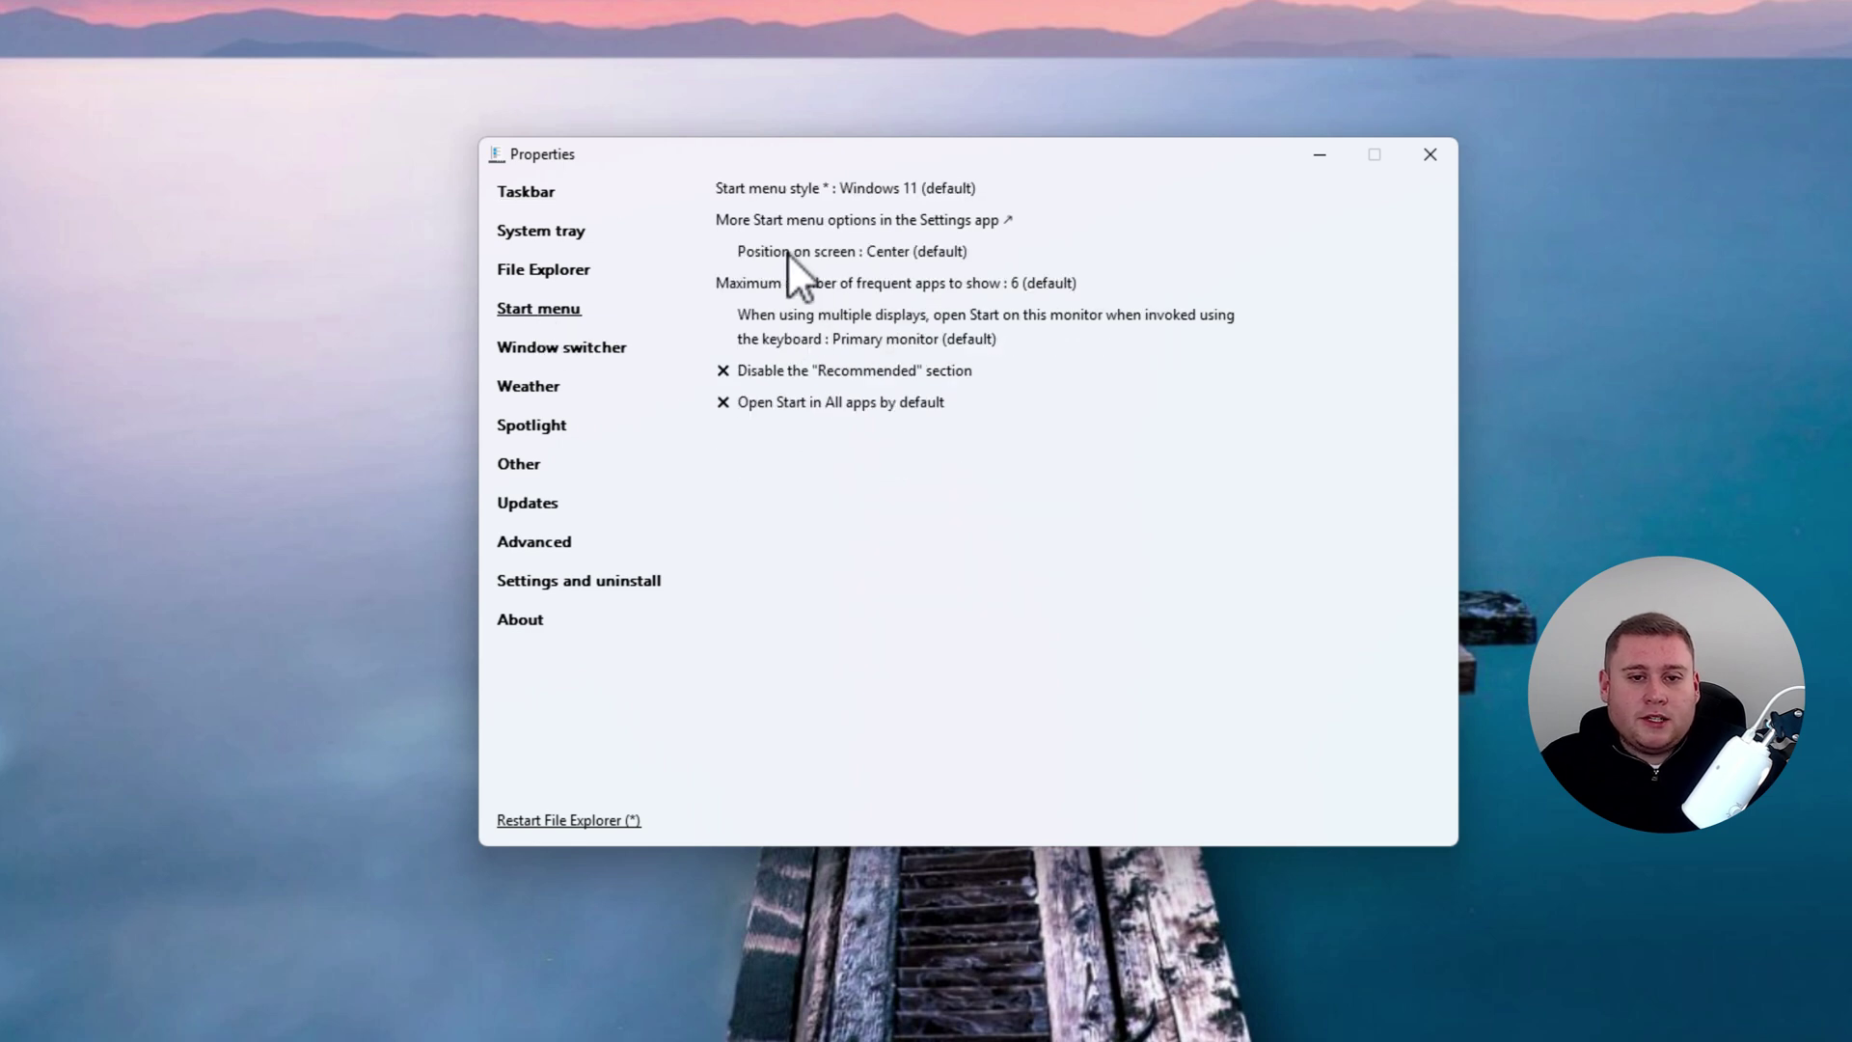
left_click(932, 253)
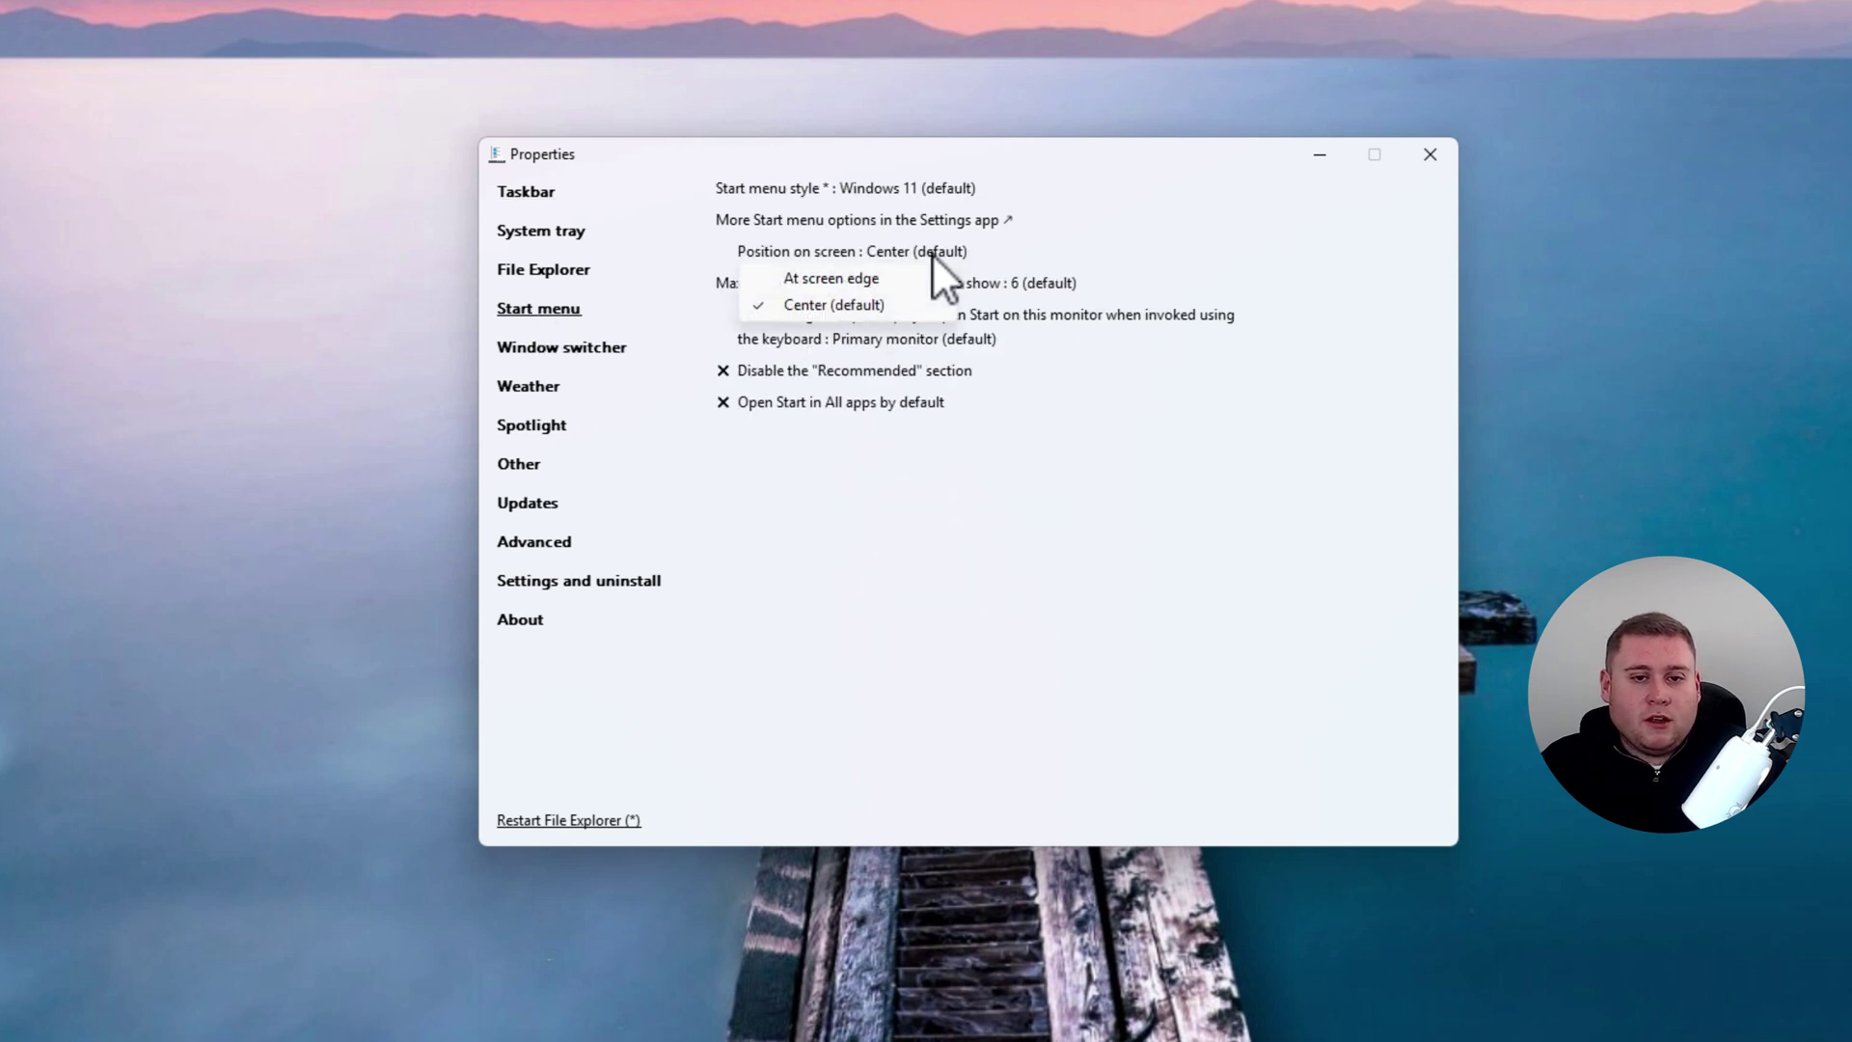
left_click(845, 280)
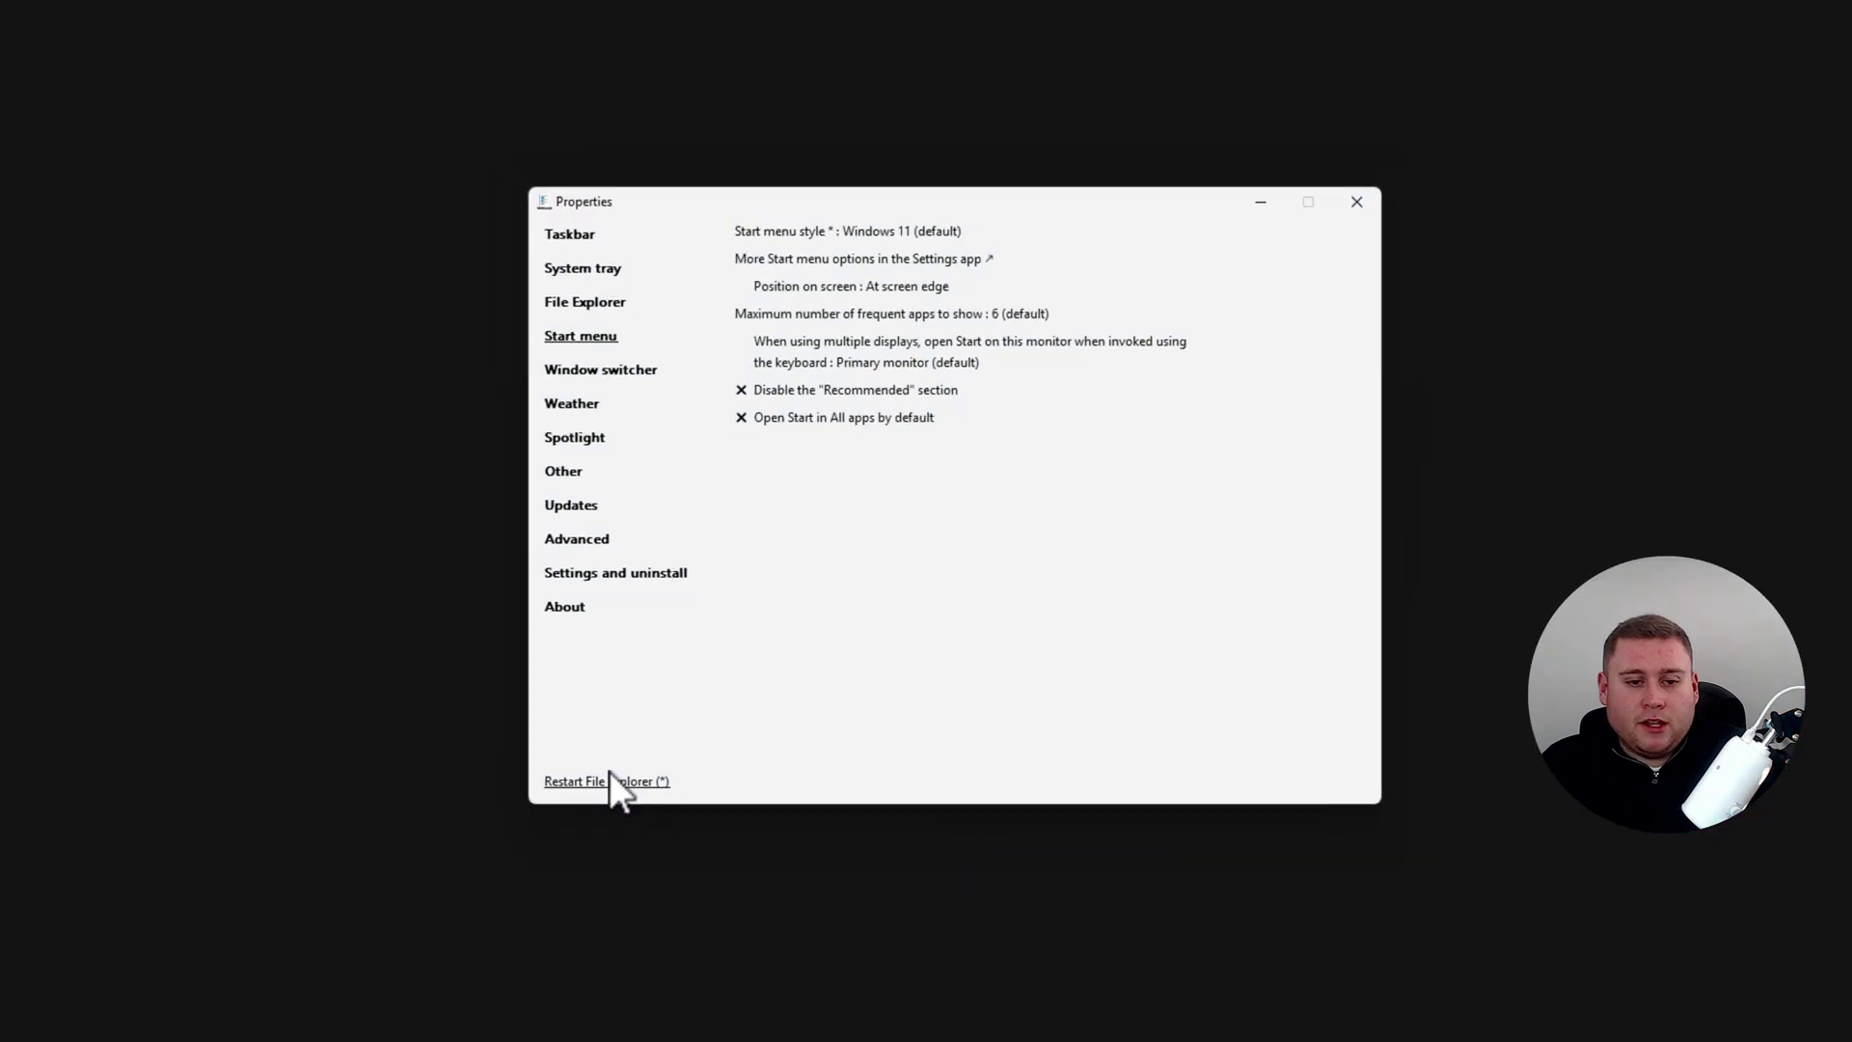
left_click(579, 822)
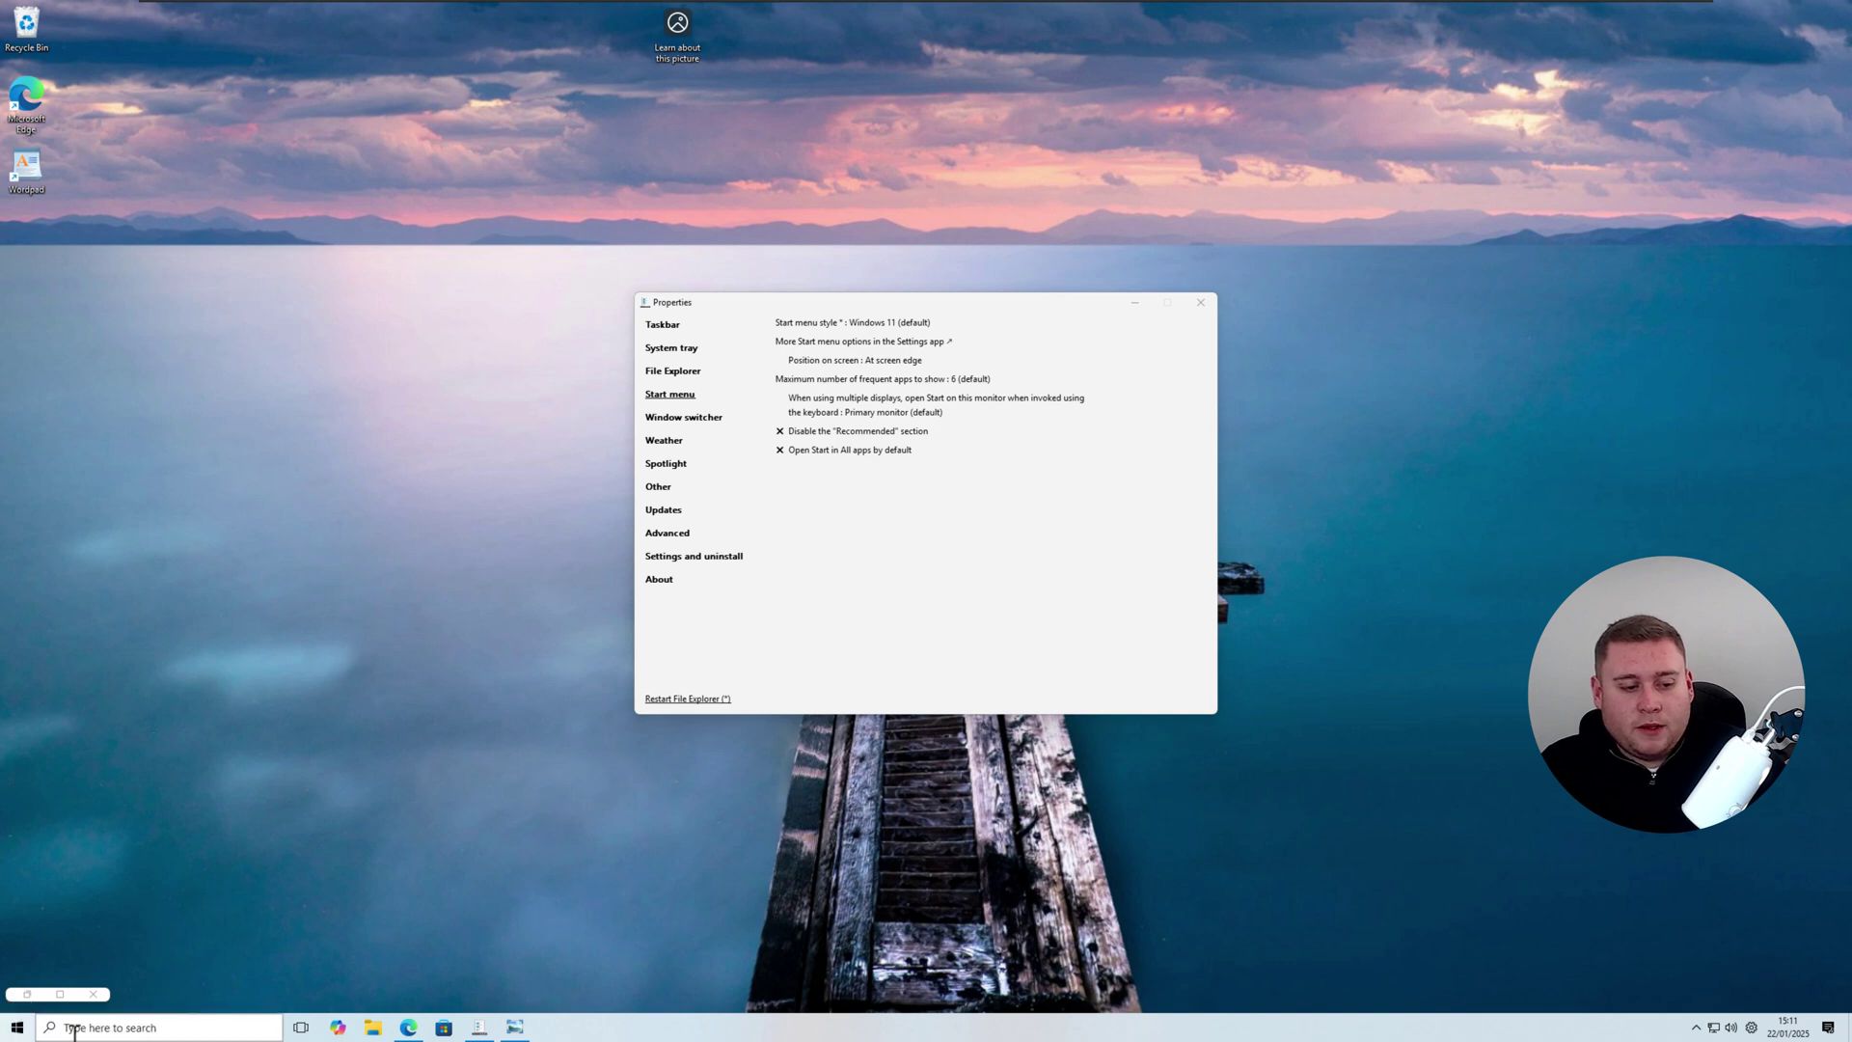
left_click(19, 1028)
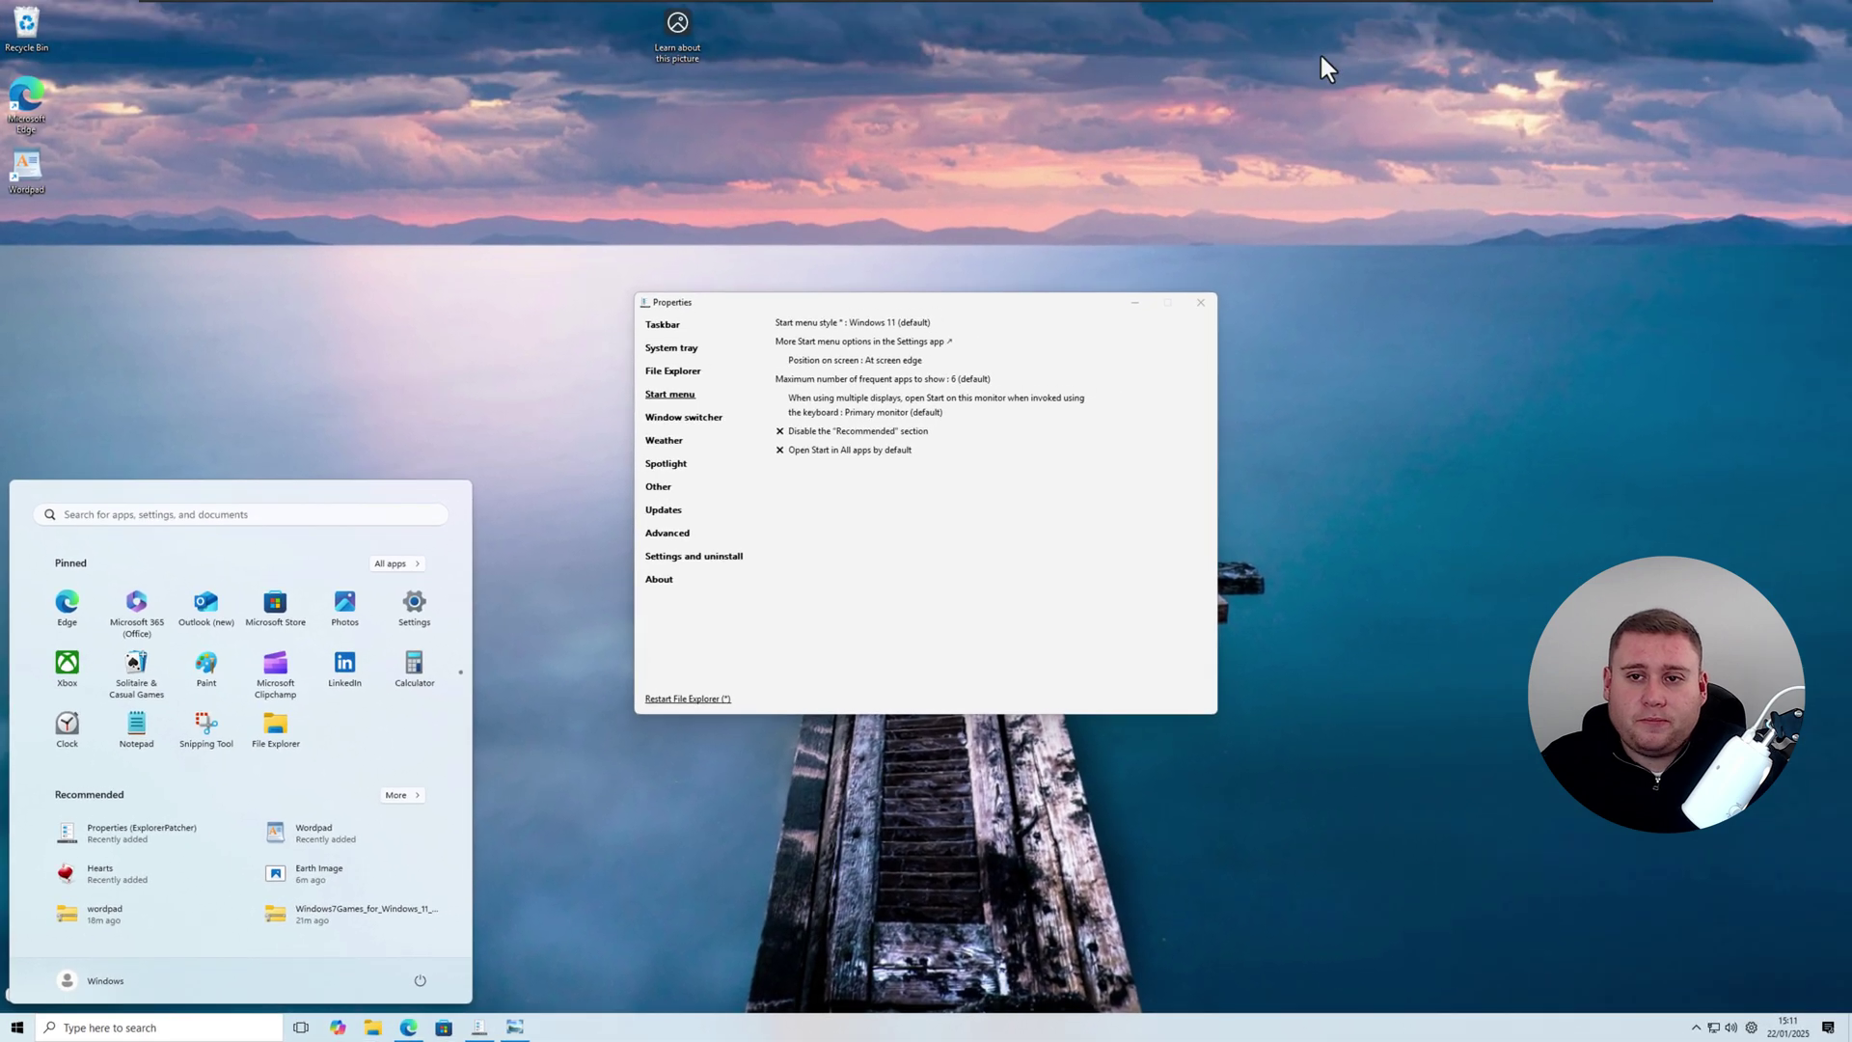
left_click(1297, 106)
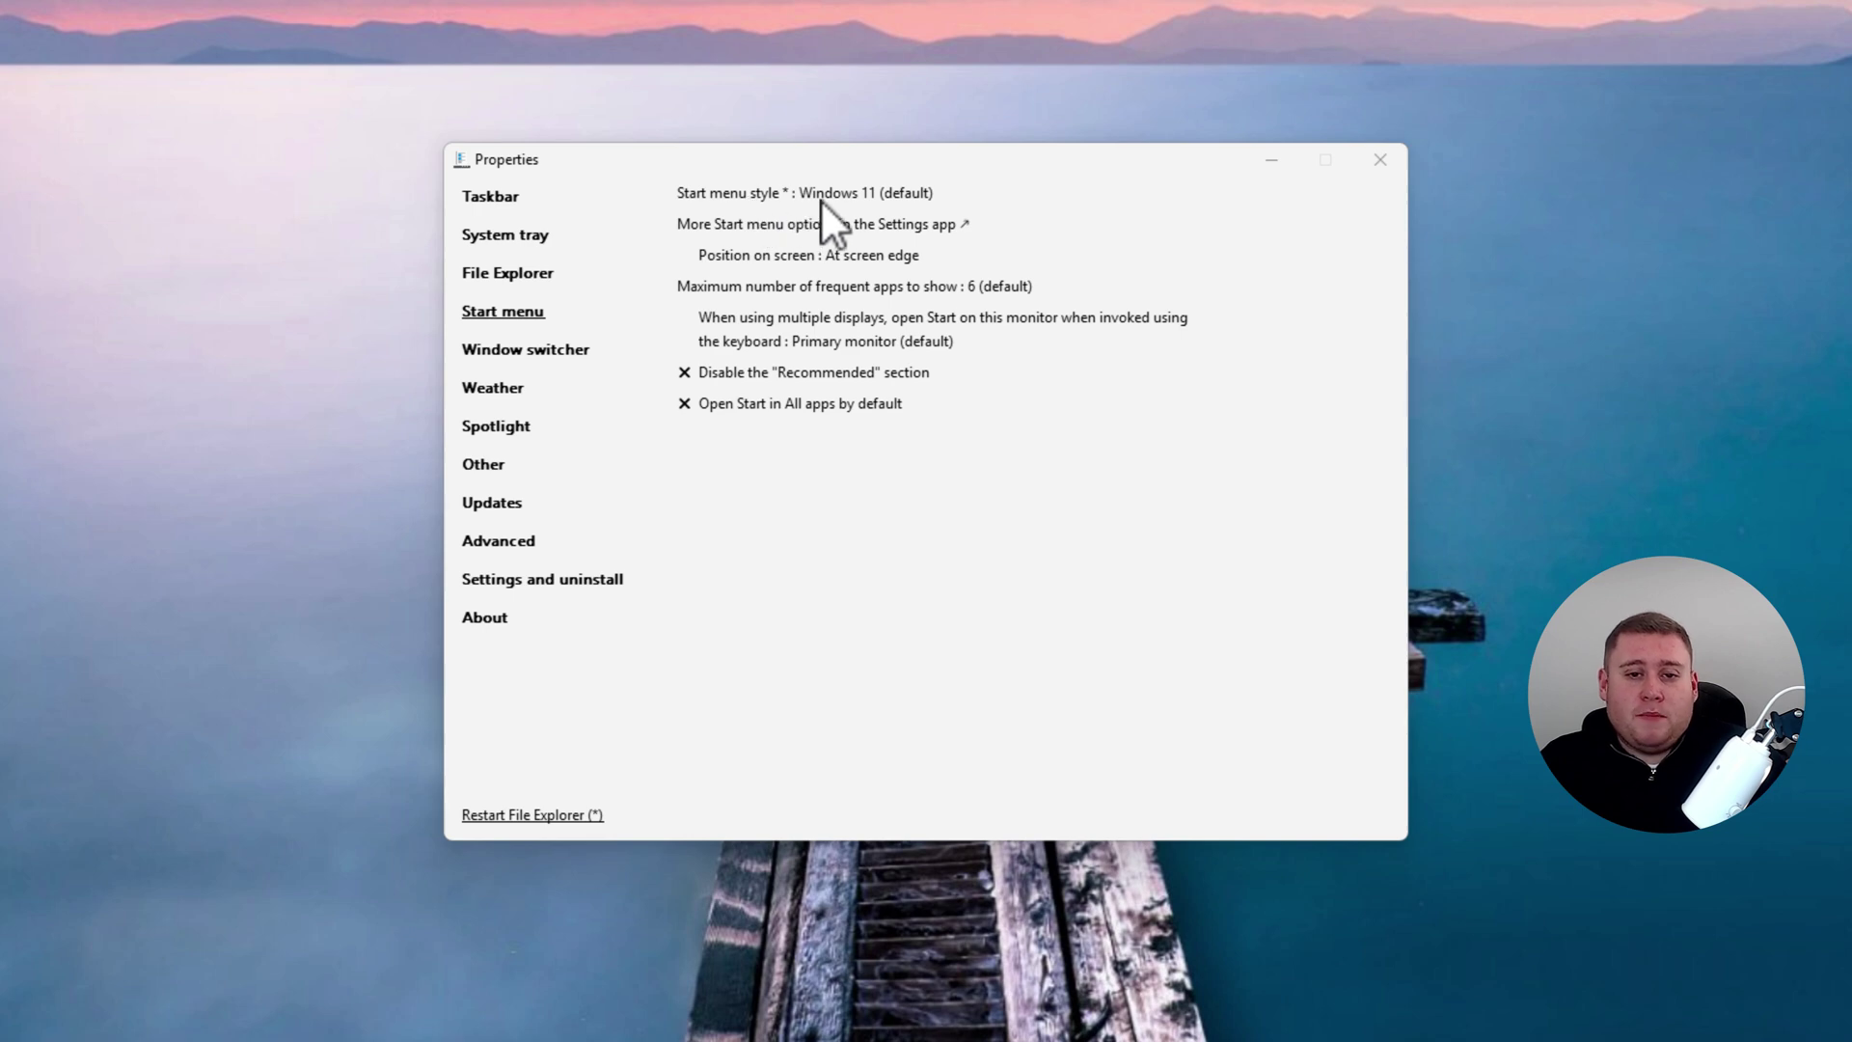
- Set the Start menu style to Windows 10, restart File Explorer, and open the Start menu
left_click(884, 193)
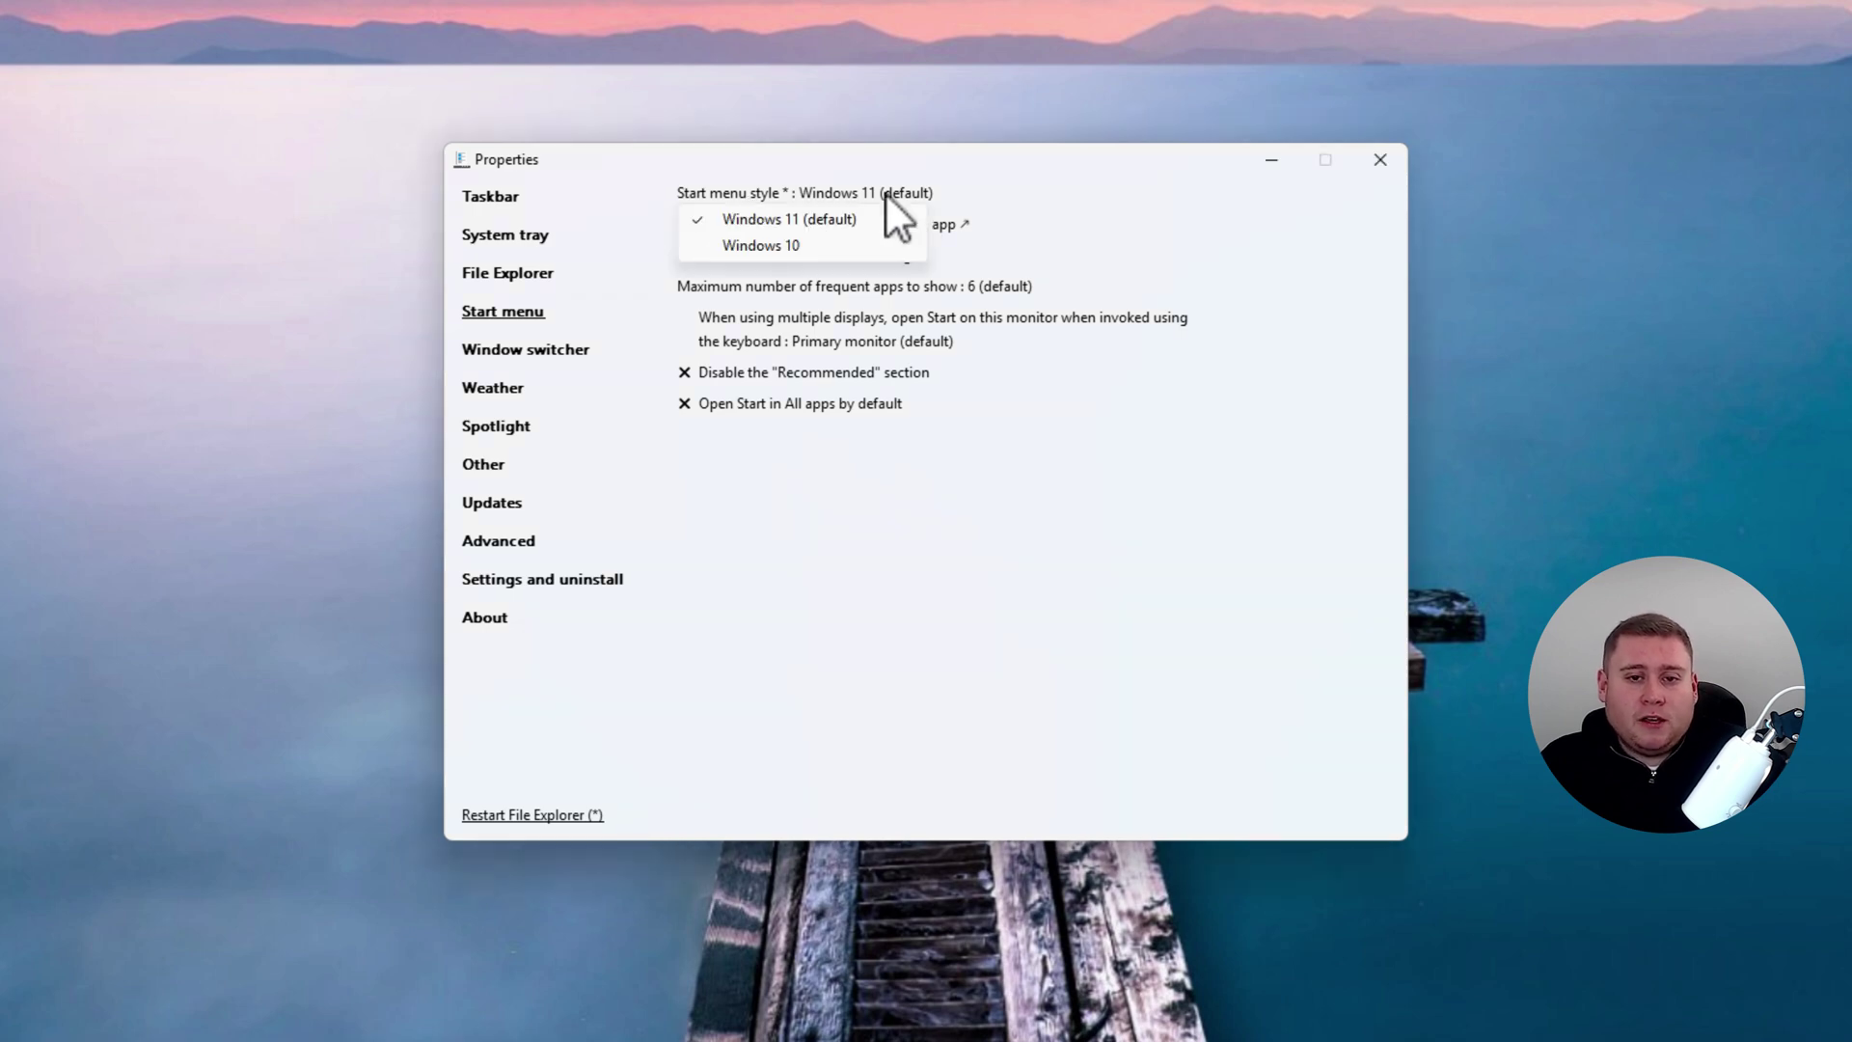
left_click(754, 246)
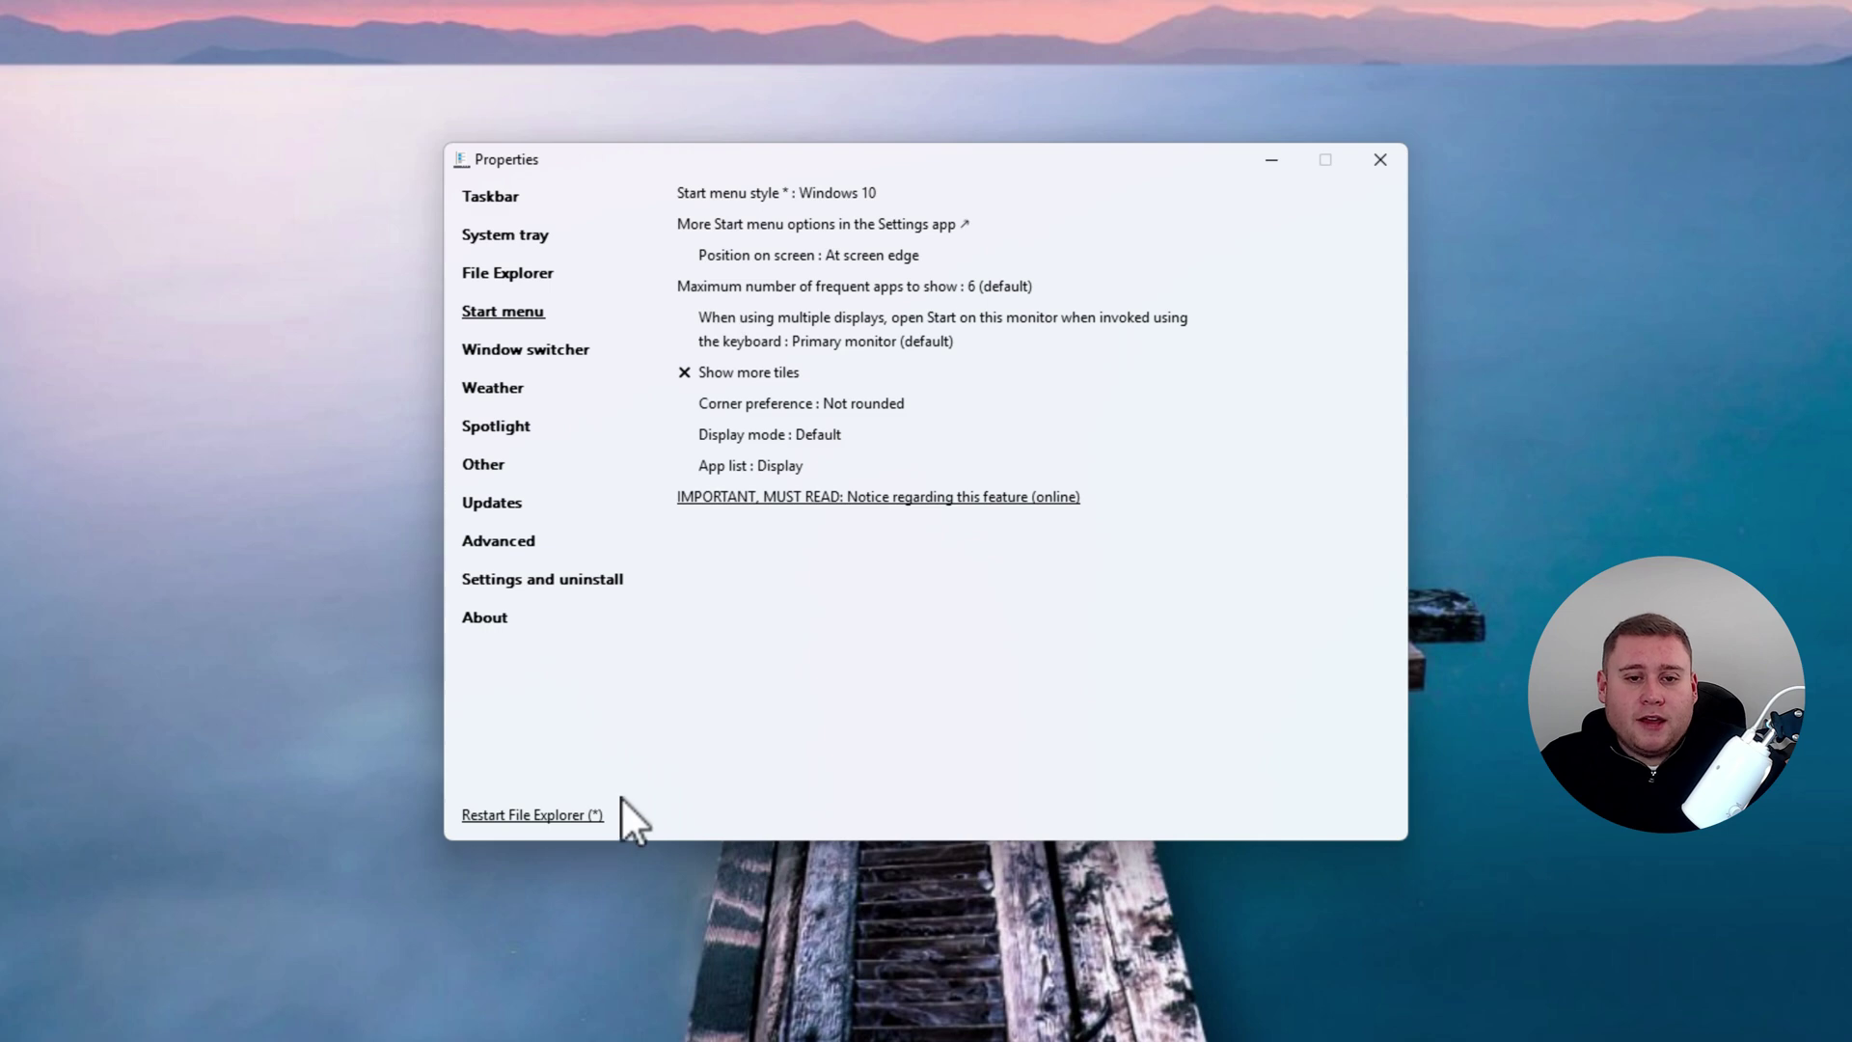
left_click(536, 814)
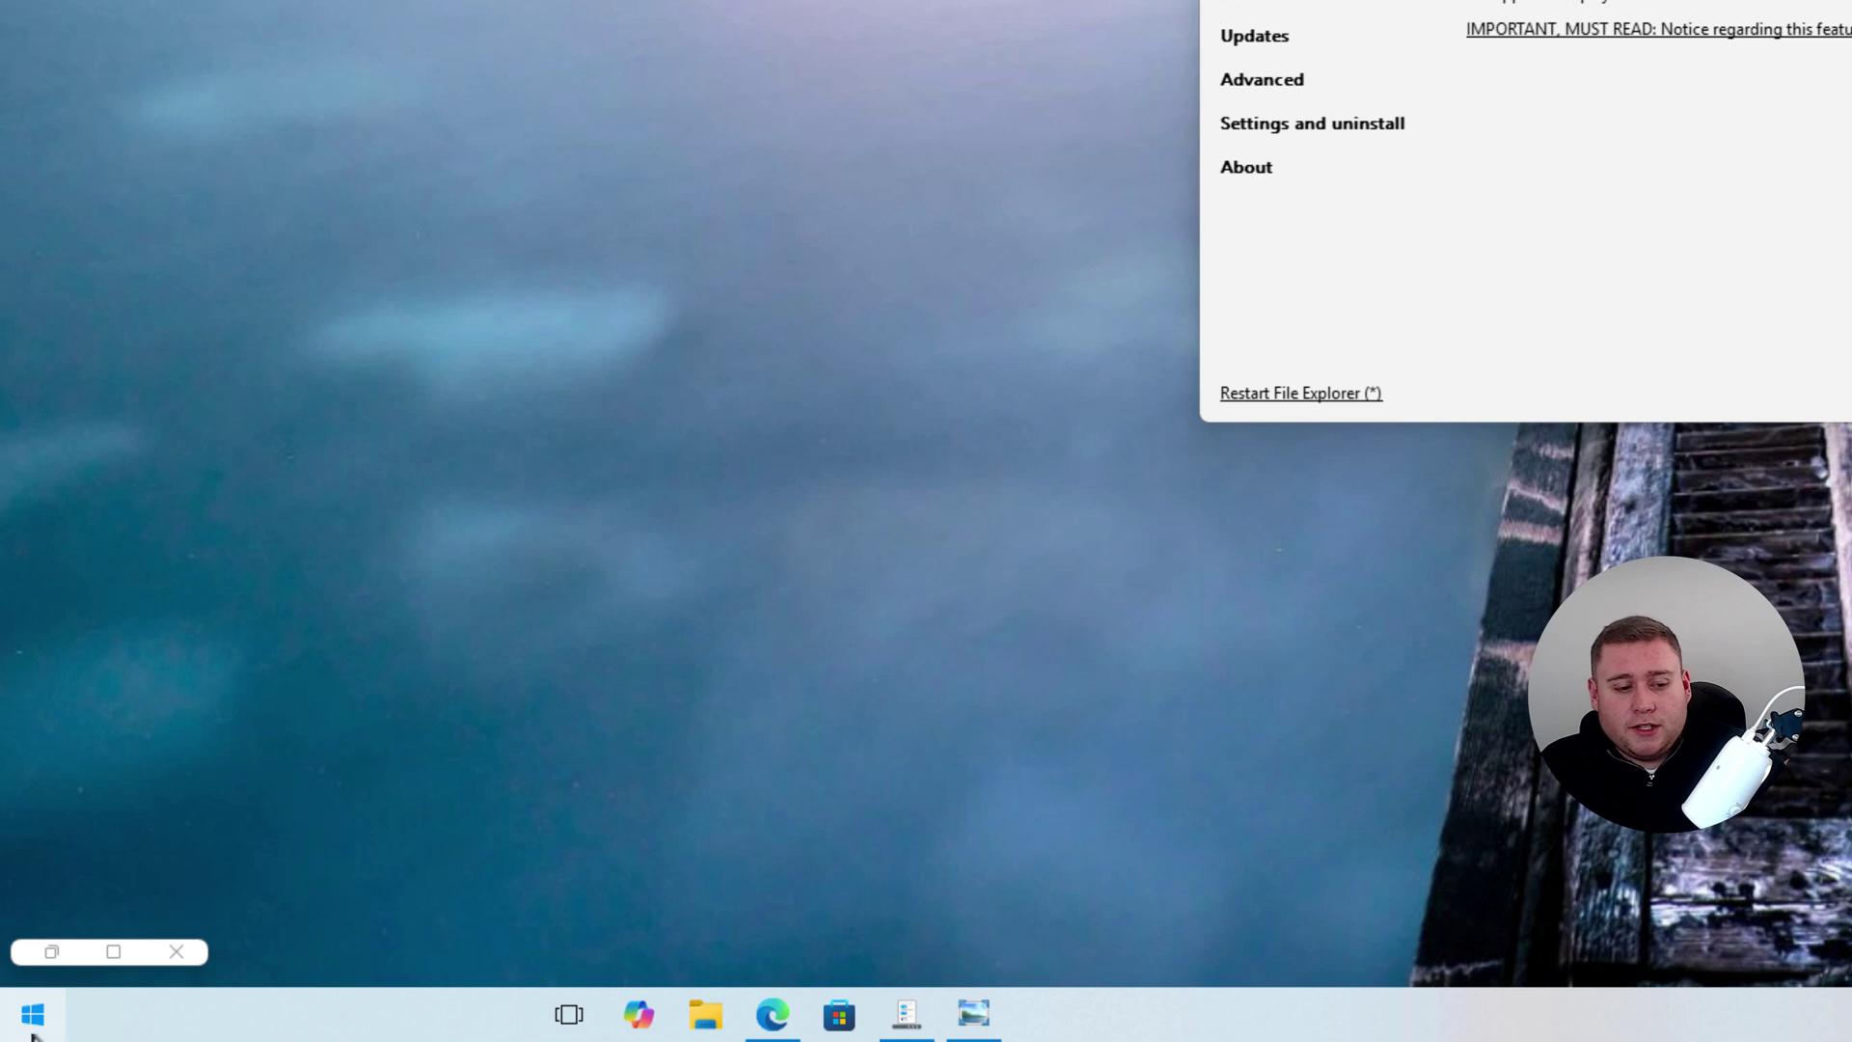
left_click(34, 1030)
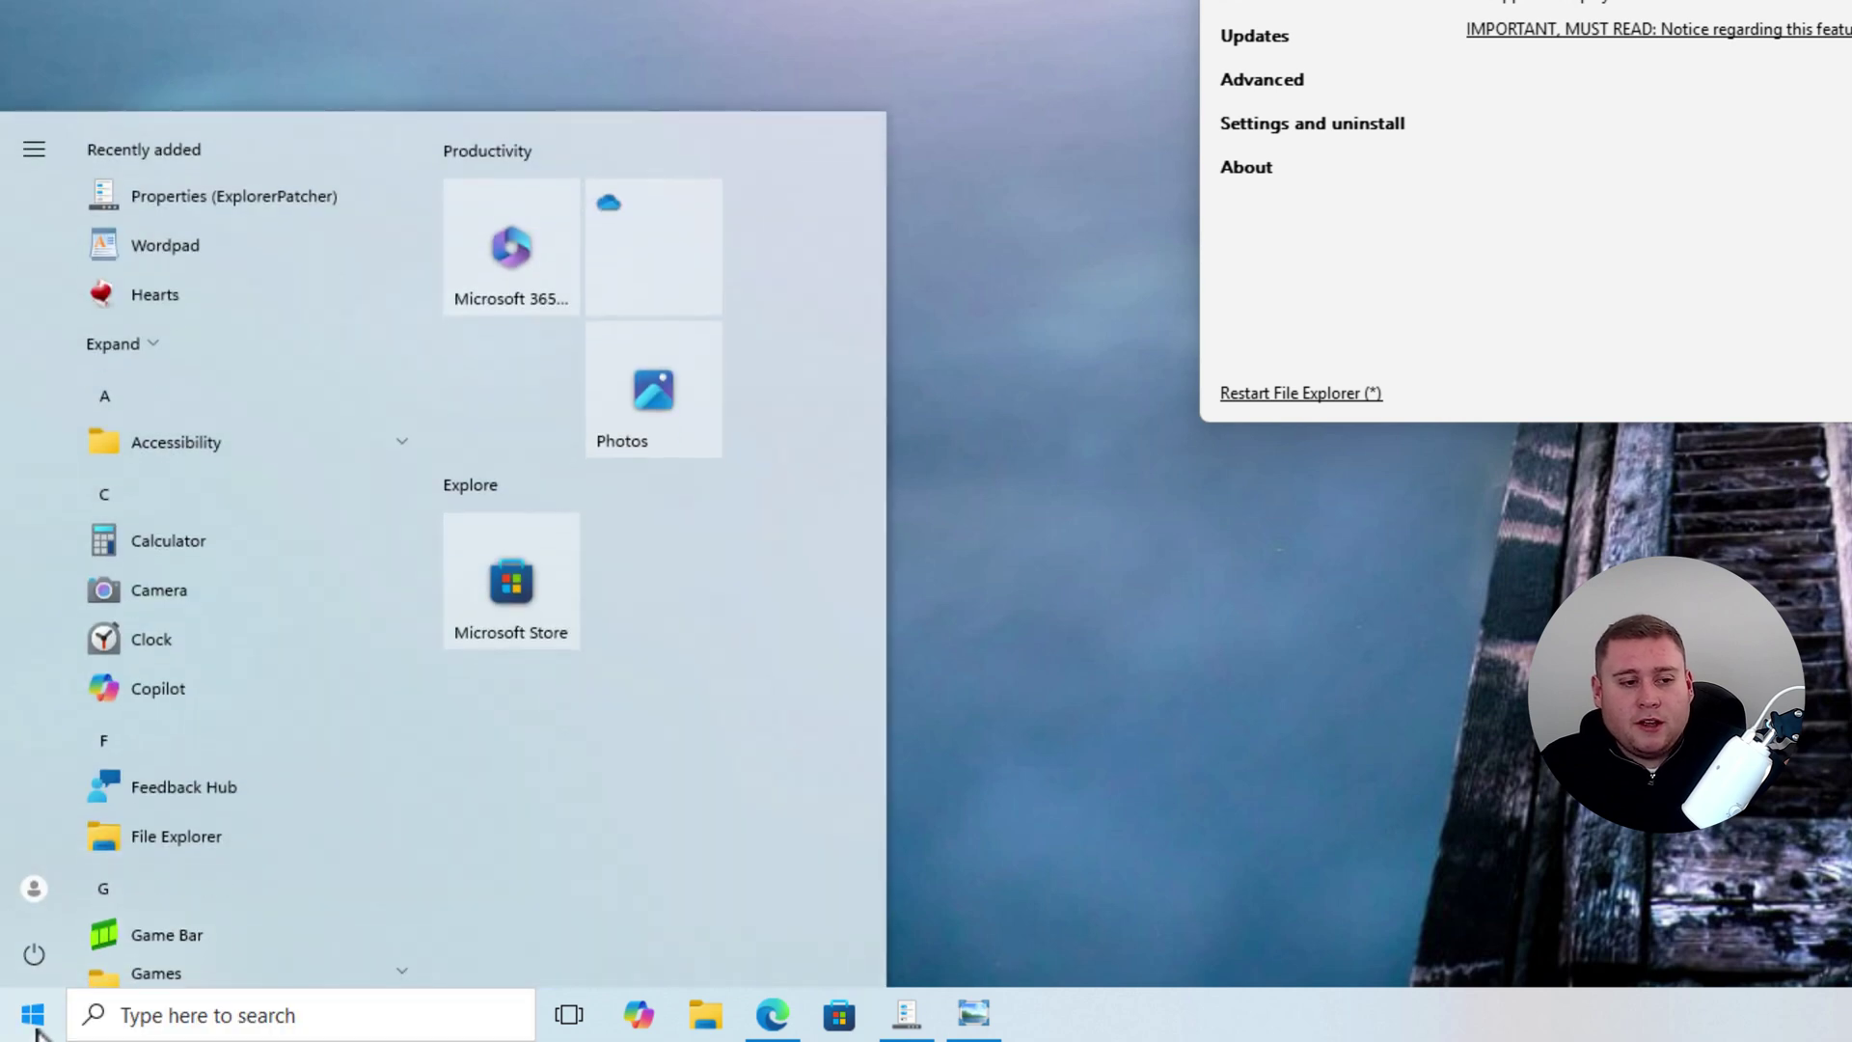